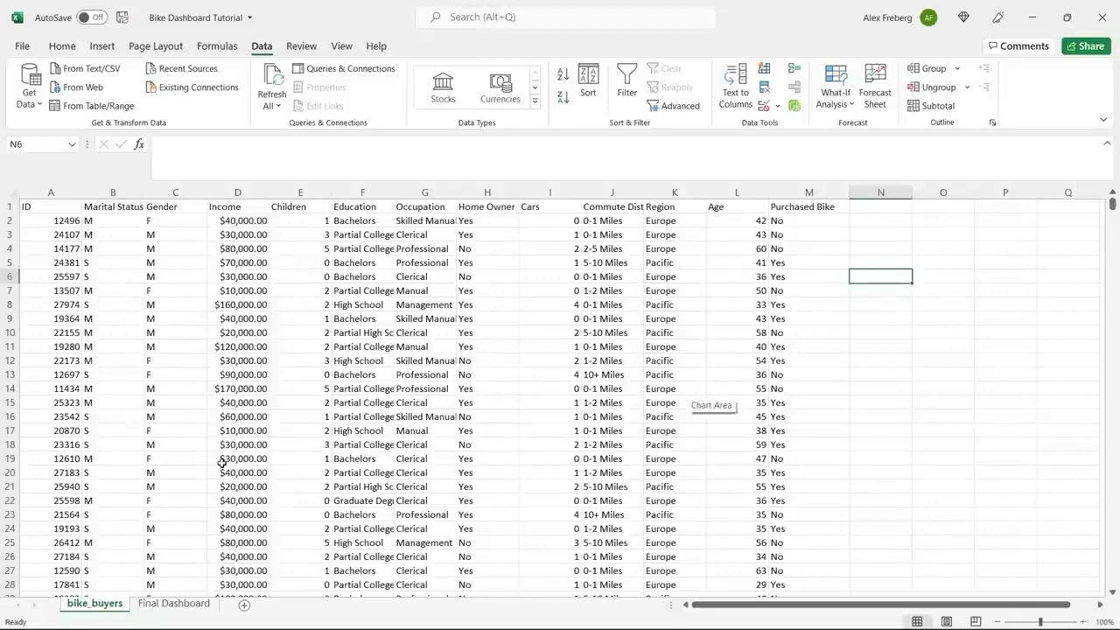
- Examine the Final Dashboard sheet by filtering its Region slicer to North America, Europe and Pacific in turn
click(172, 604)
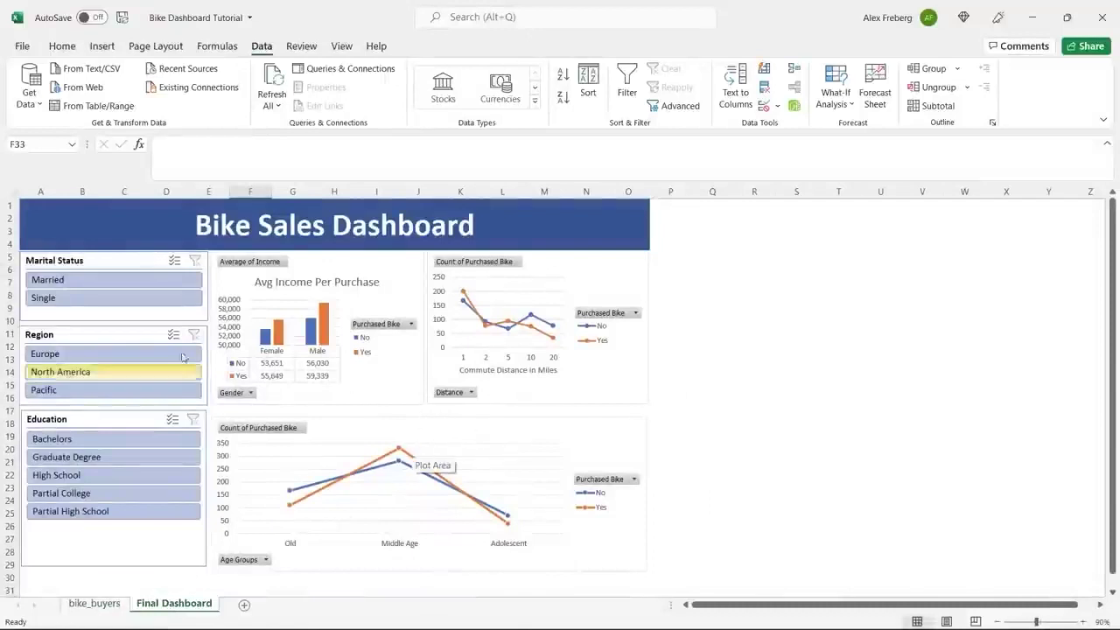
click(153, 371)
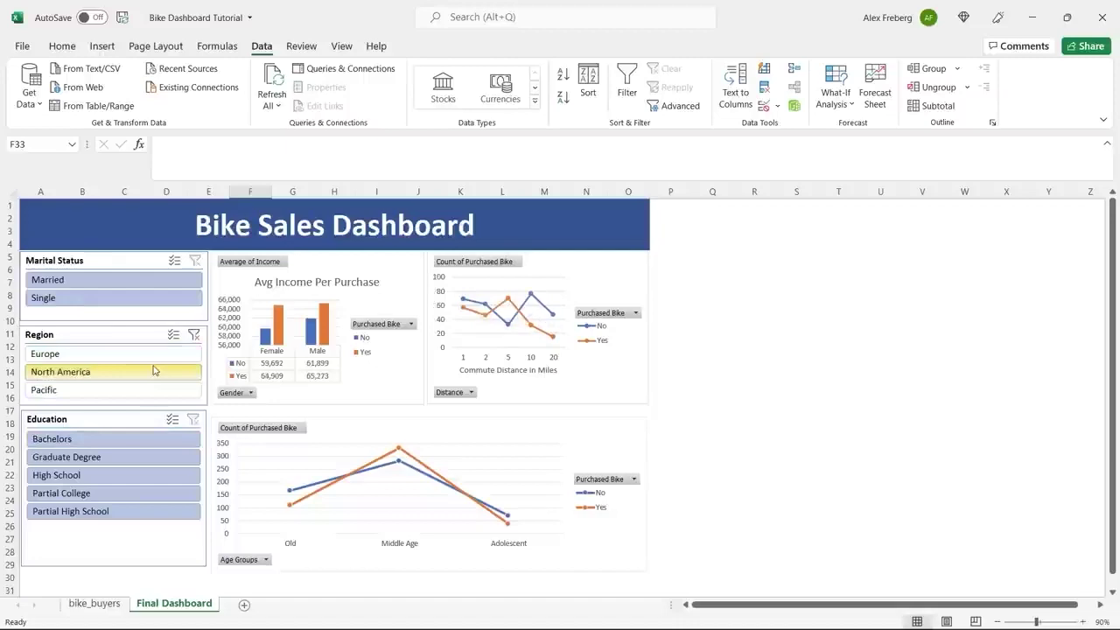
click(154, 355)
click(152, 388)
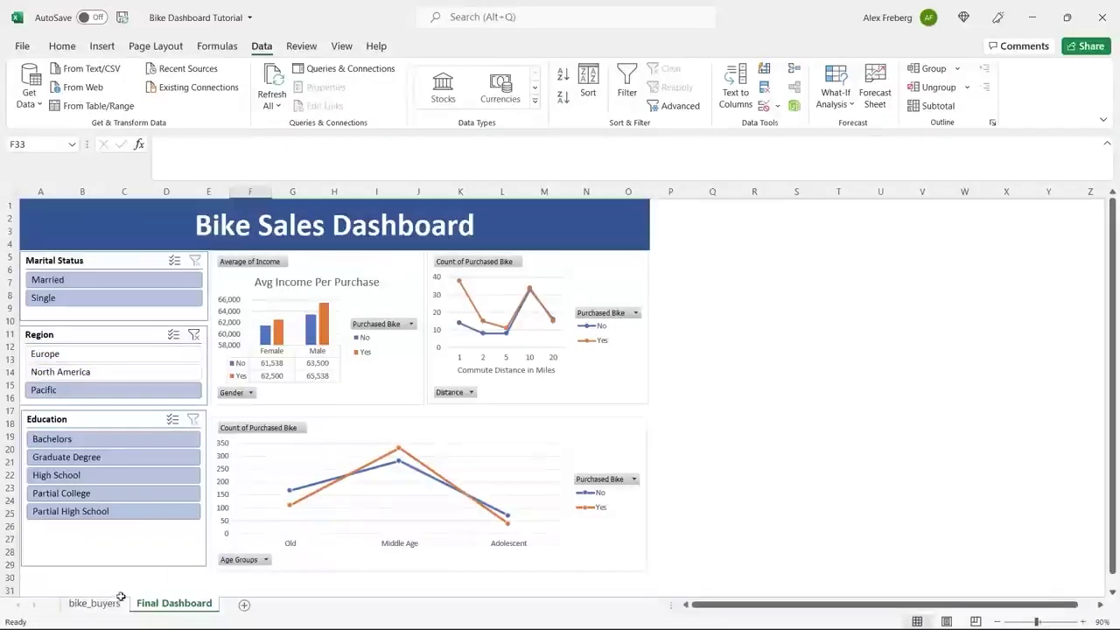
- Return to the bike_buyers sheet and delete the Final Dashboard sheet from the workbook
click(94, 603)
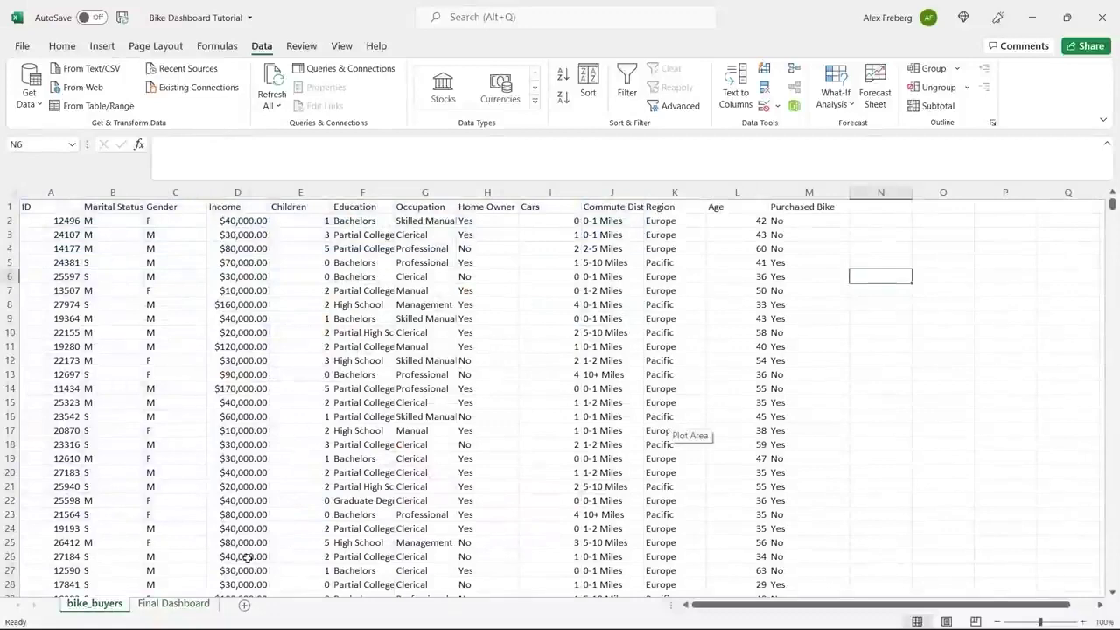
right_click(184, 603)
click(218, 551)
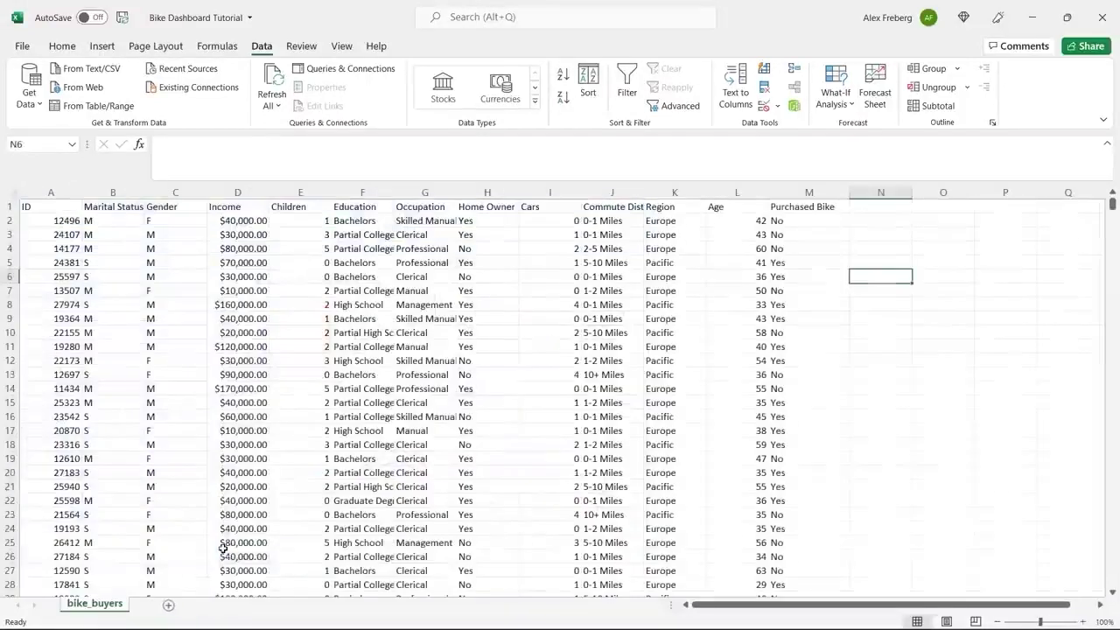
- Add a new worksheet after bike_buyers and name it Dashboard
click(154, 604)
double_click(157, 606)
text(Dashboard)
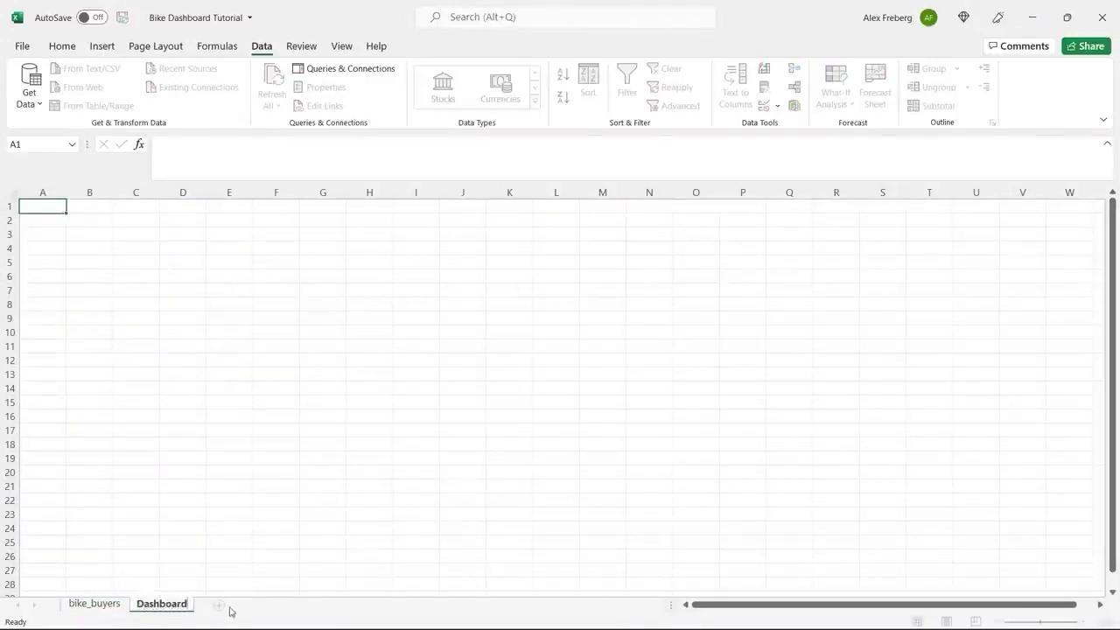
key(Return)
- Add another worksheet after Dashboard and name it Pivot Table
click(220, 604)
text(Pivot)
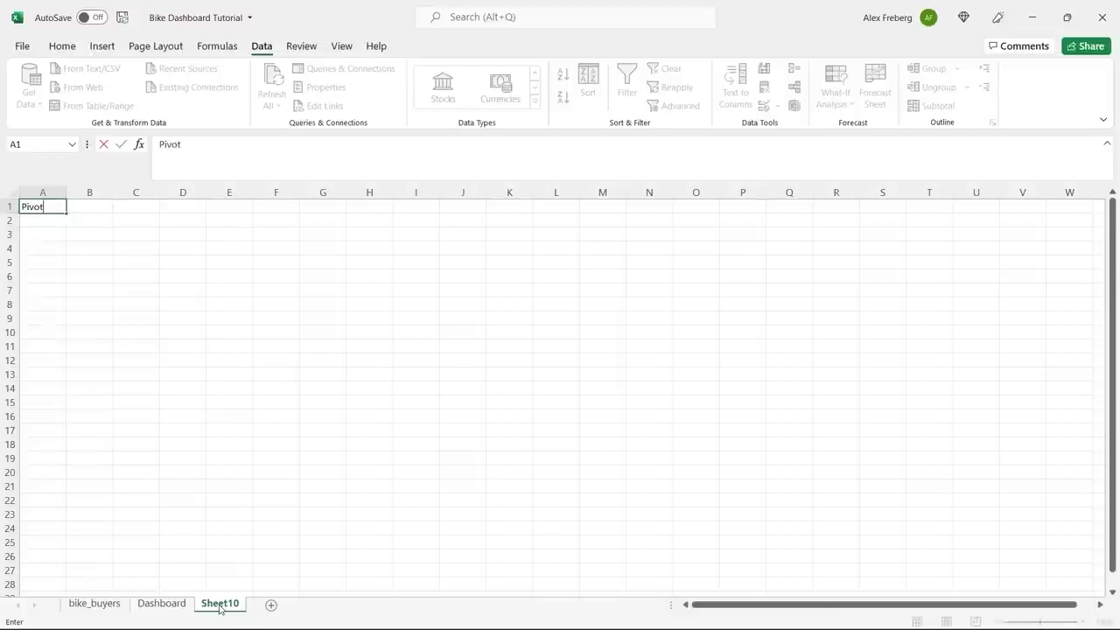
double_click(219, 606)
text(Pivot Table)
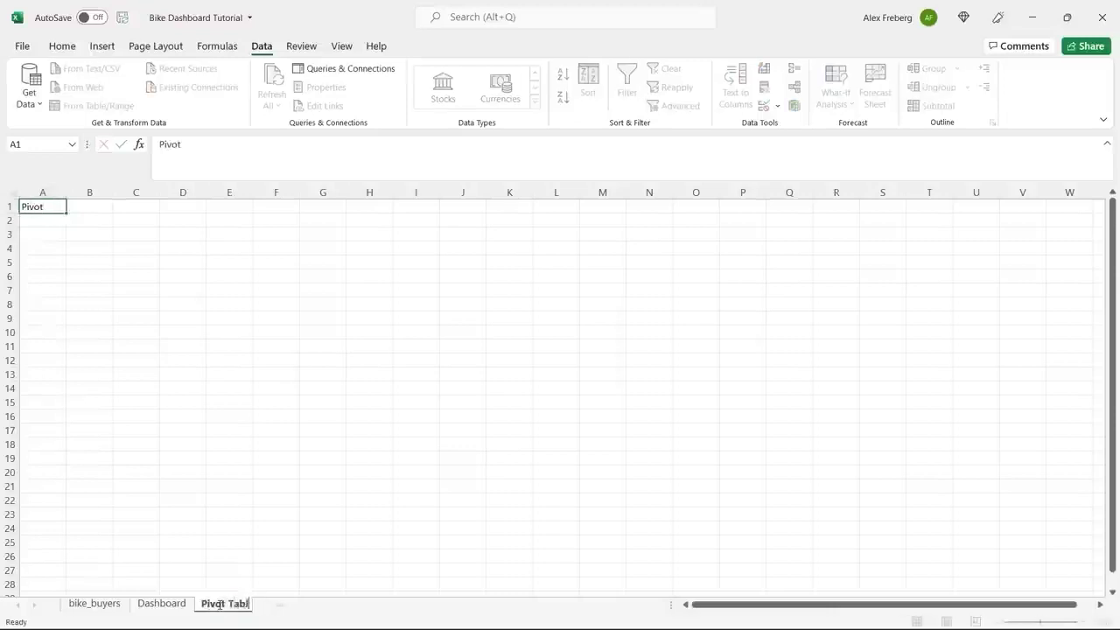
- Add a third worksheet after Pivot Table and name it Working Sheet
click(285, 605)
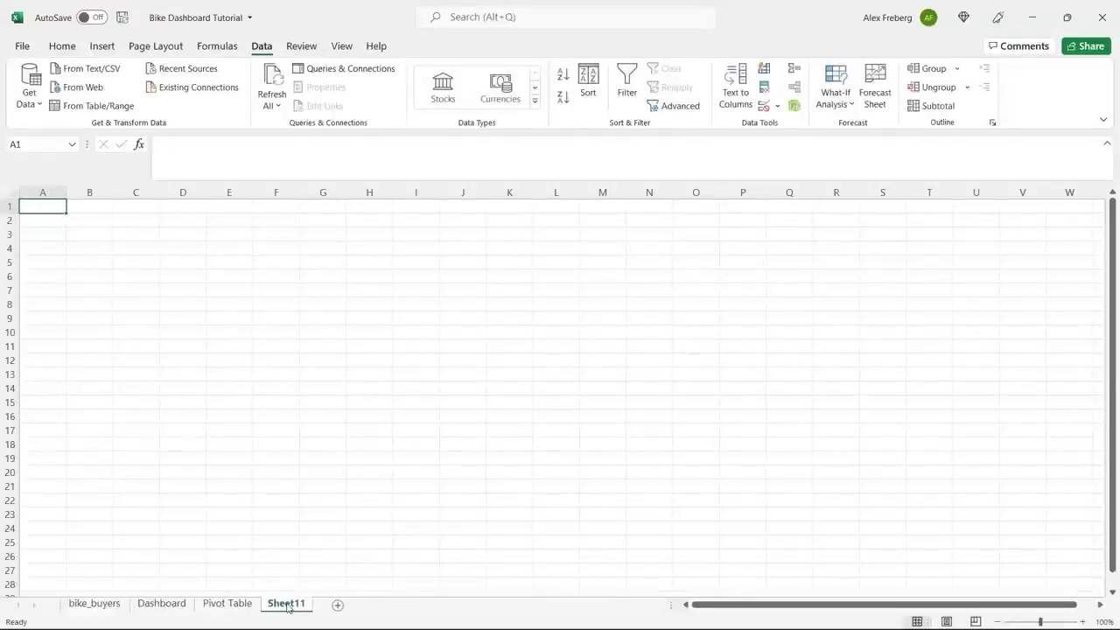
double_click(286, 604)
text(Working Sheet)
click(275, 542)
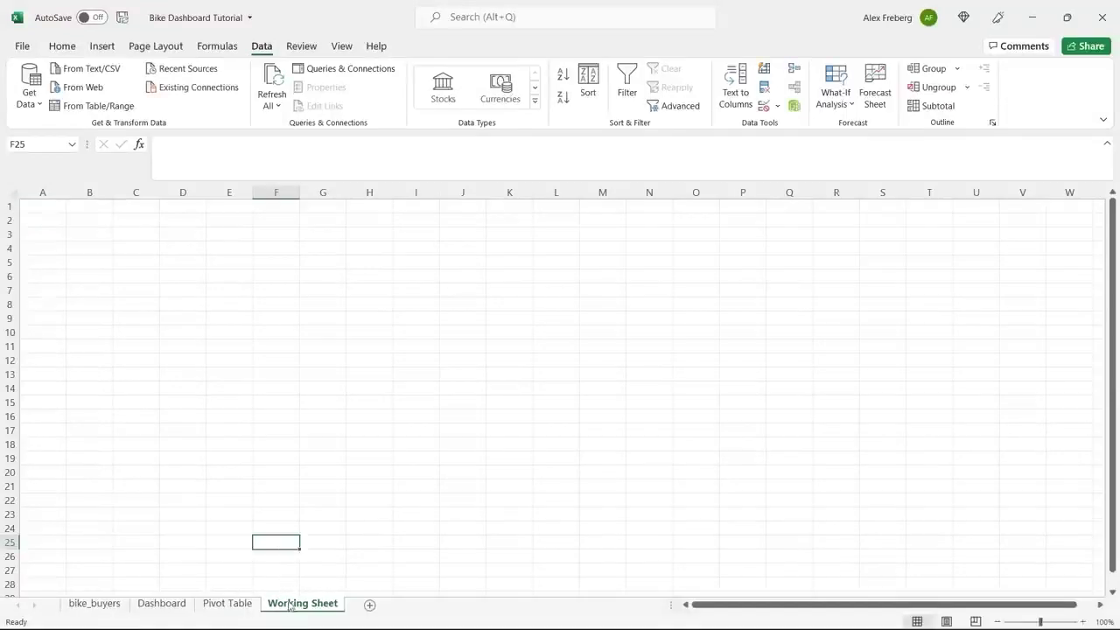
- Reorder the sheets so Working Sheet follows bike_buyers and Pivot Table comes before Dashboard
drag(289, 605, 174, 605)
click(311, 603)
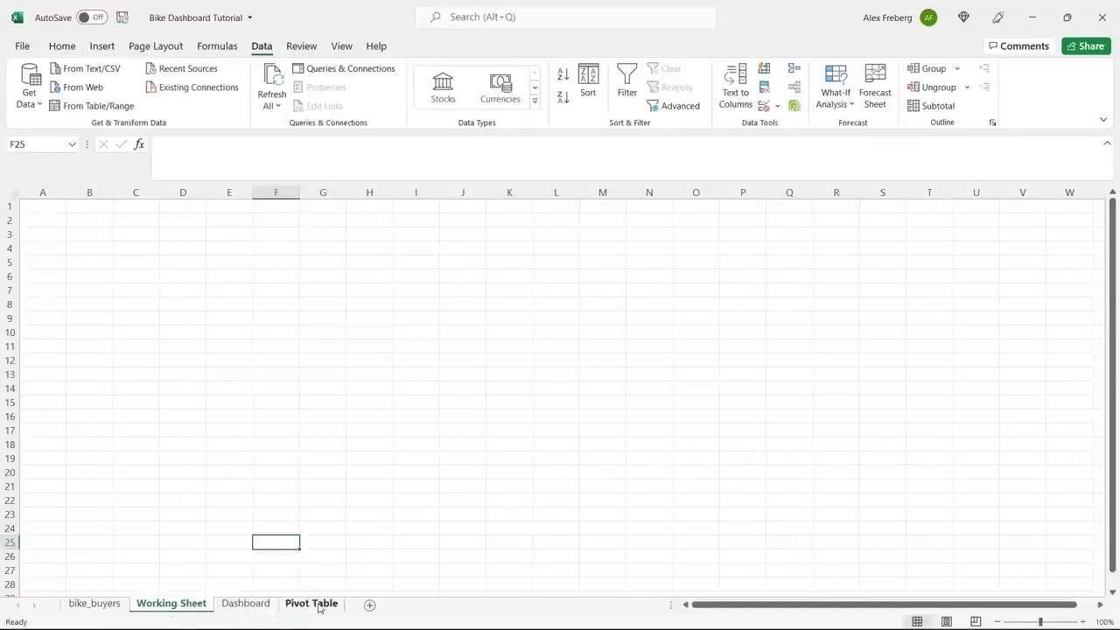
drag(311, 603, 251, 605)
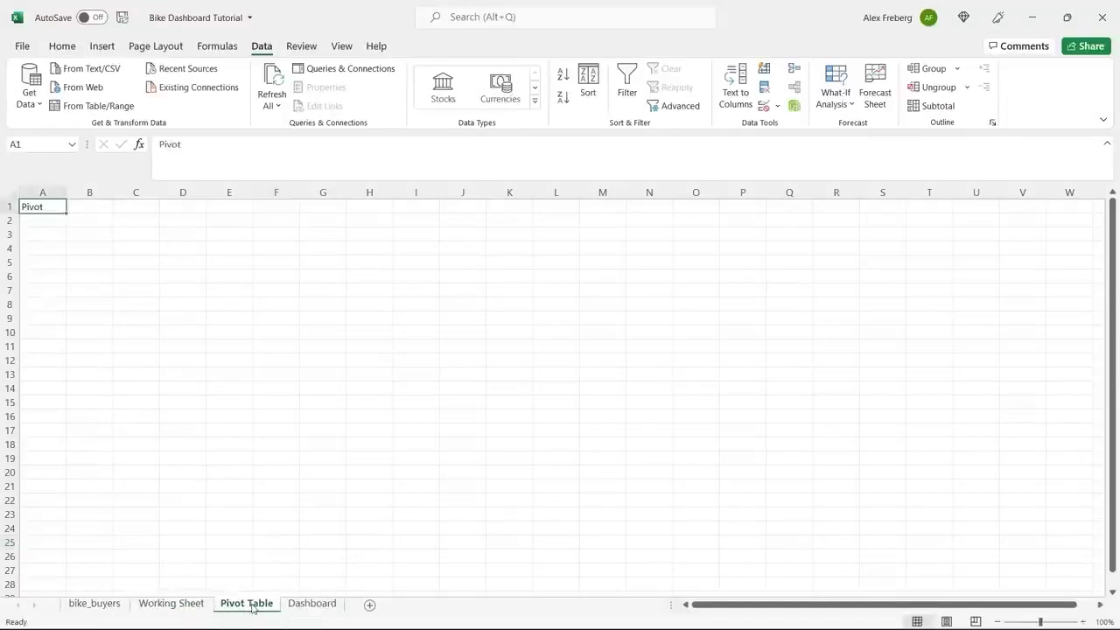
- Copy the entire bike_buyers data set and paste it into Working Sheet
click(96, 603)
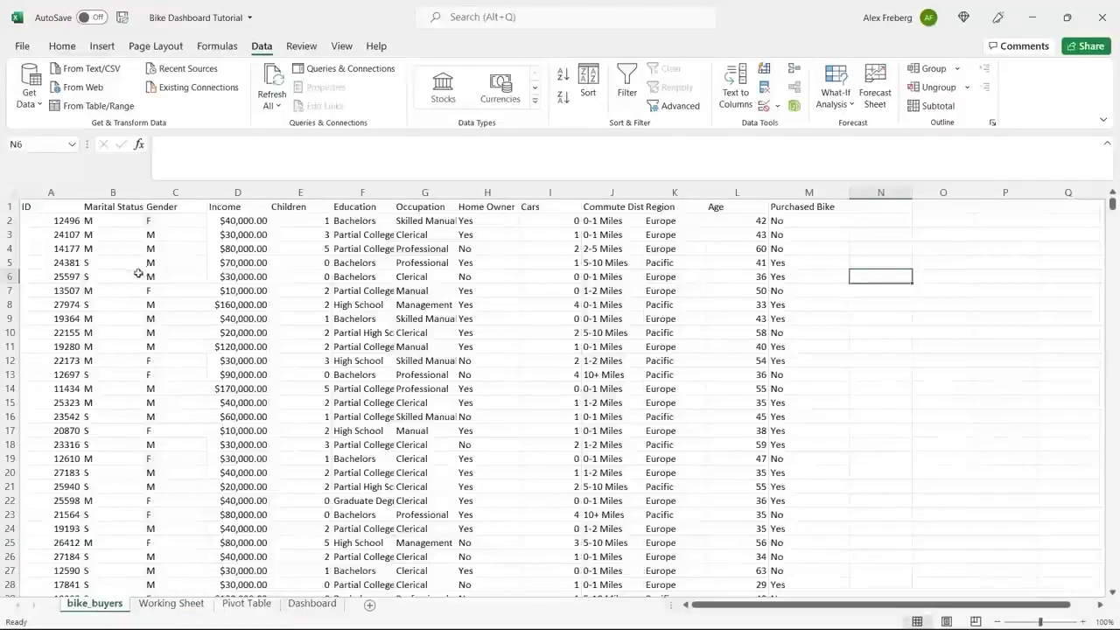
click(10, 191)
key(ctrl+c)
click(171, 603)
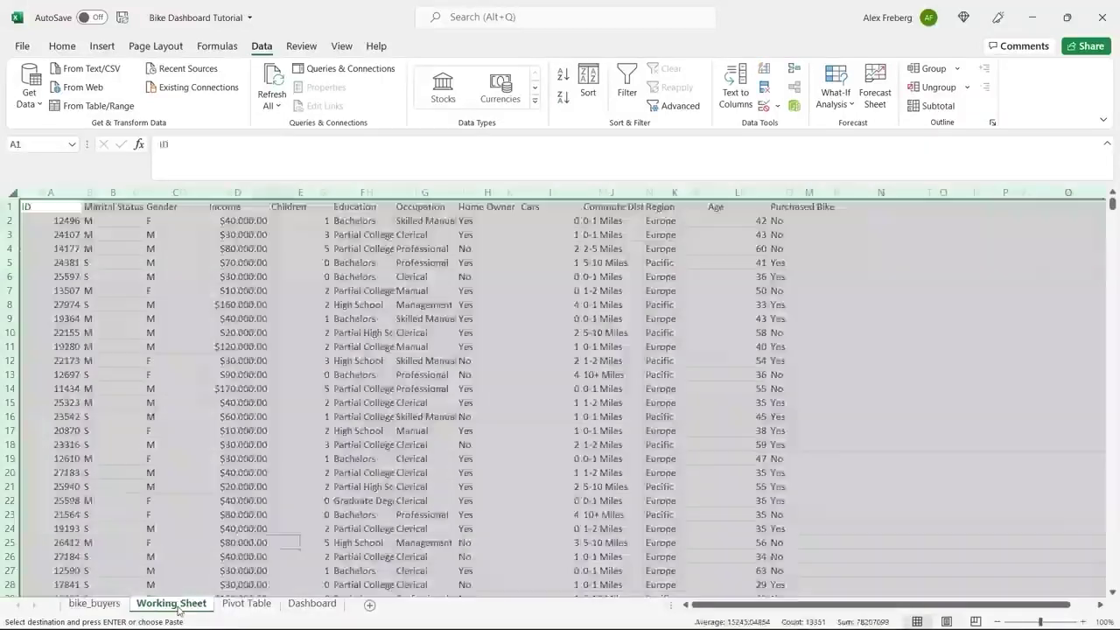
click(102, 277)
key(ctrl+v)
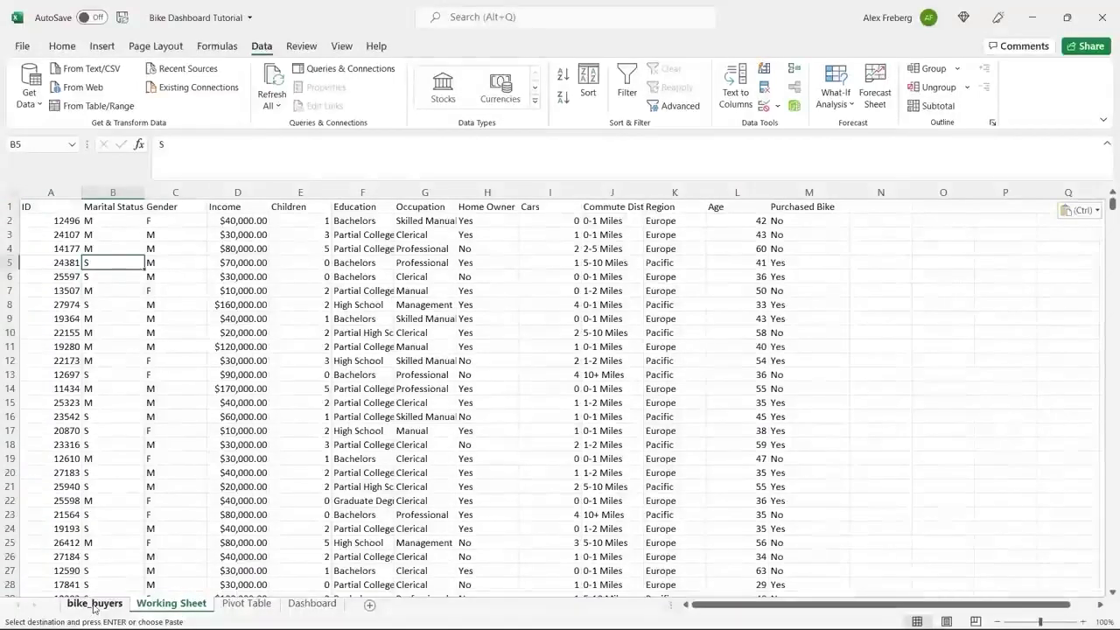
click(94, 606)
click(106, 429)
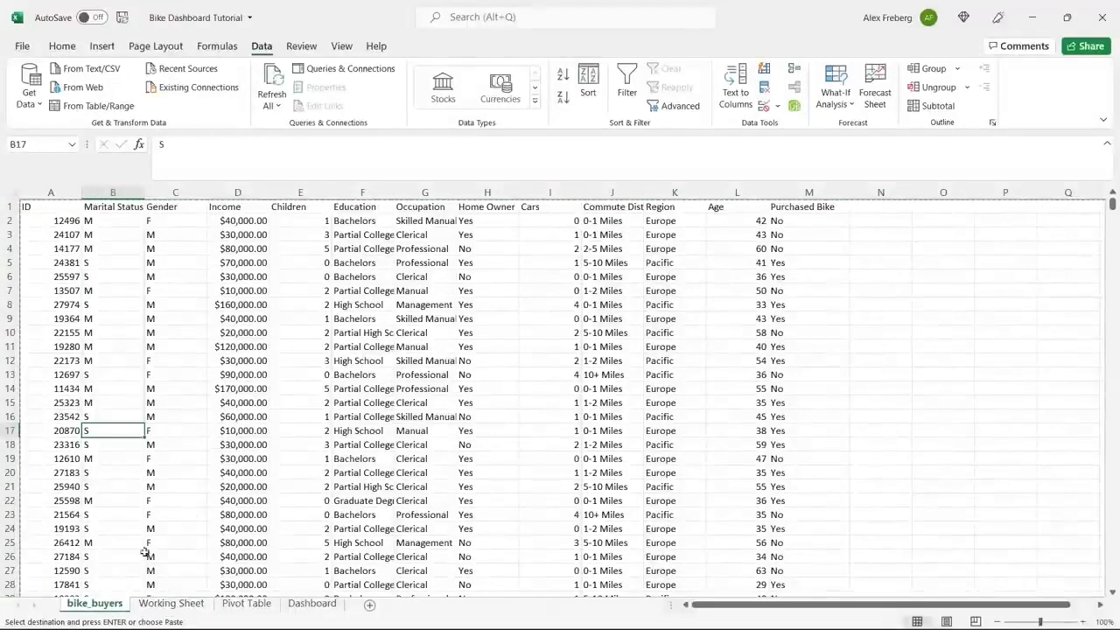
double_click(881, 290)
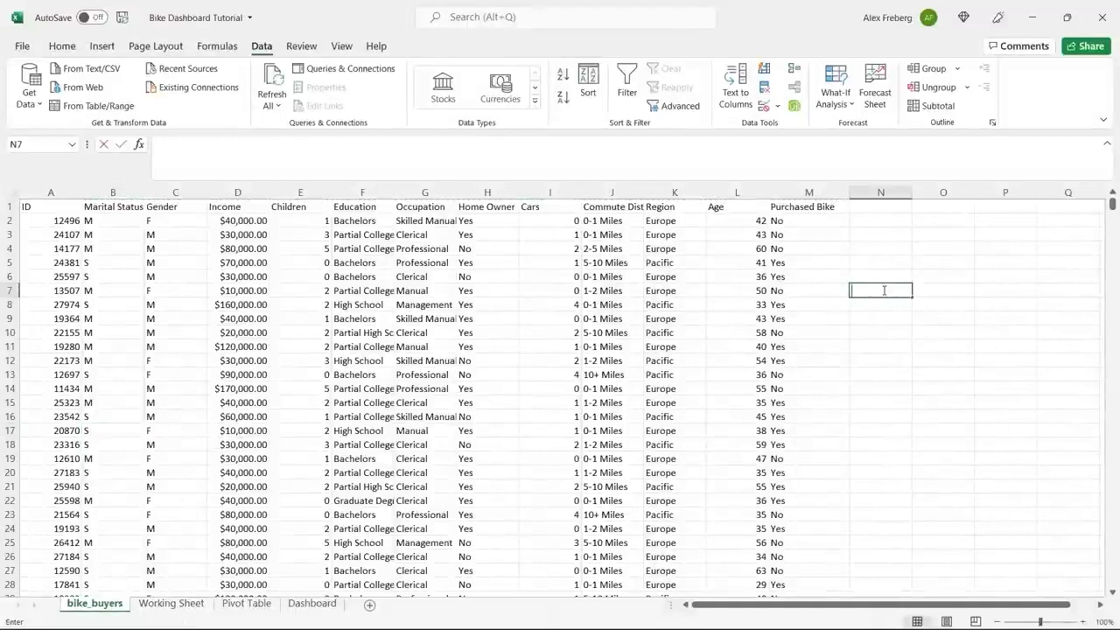
click(882, 277)
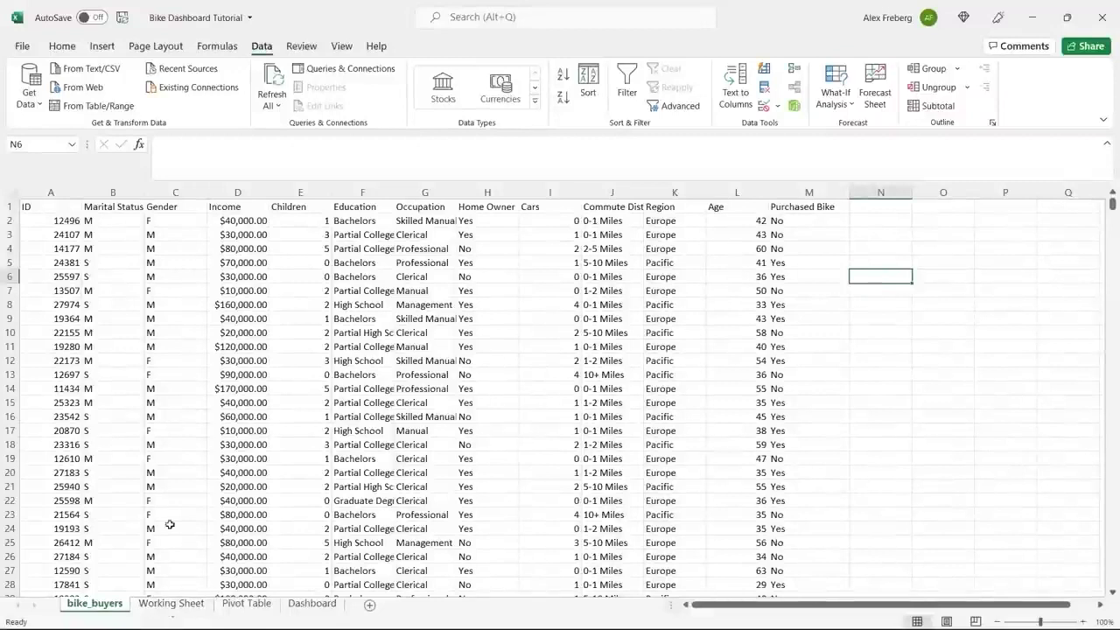
- Add filters to the header row of all data columns in Working Sheet
click(170, 602)
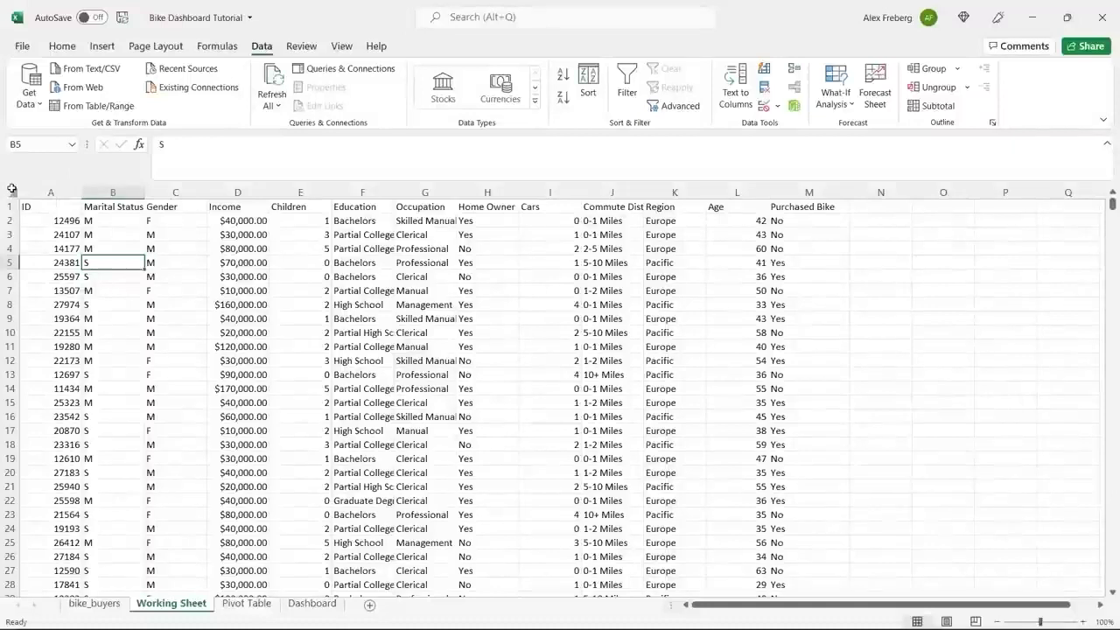
click(11, 191)
click(627, 91)
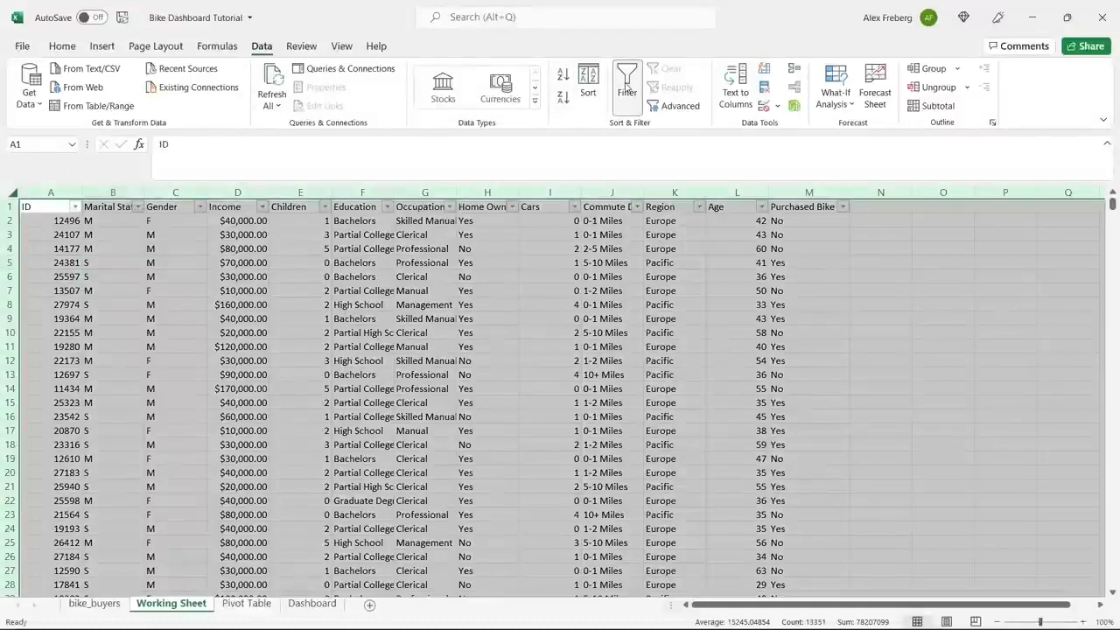
click(58, 219)
- Widen all columns of Working Sheet evenly so the full header names fit beside the filter arrows
click(11, 191)
drag(81, 193, 109, 194)
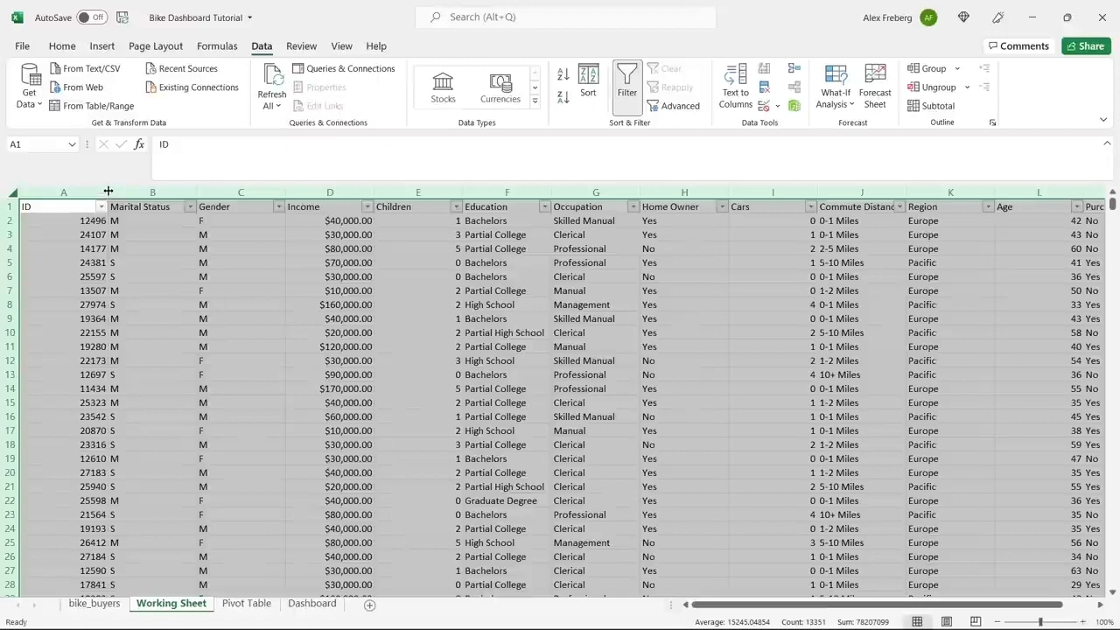
drag(109, 191, 113, 192)
click(162, 233)
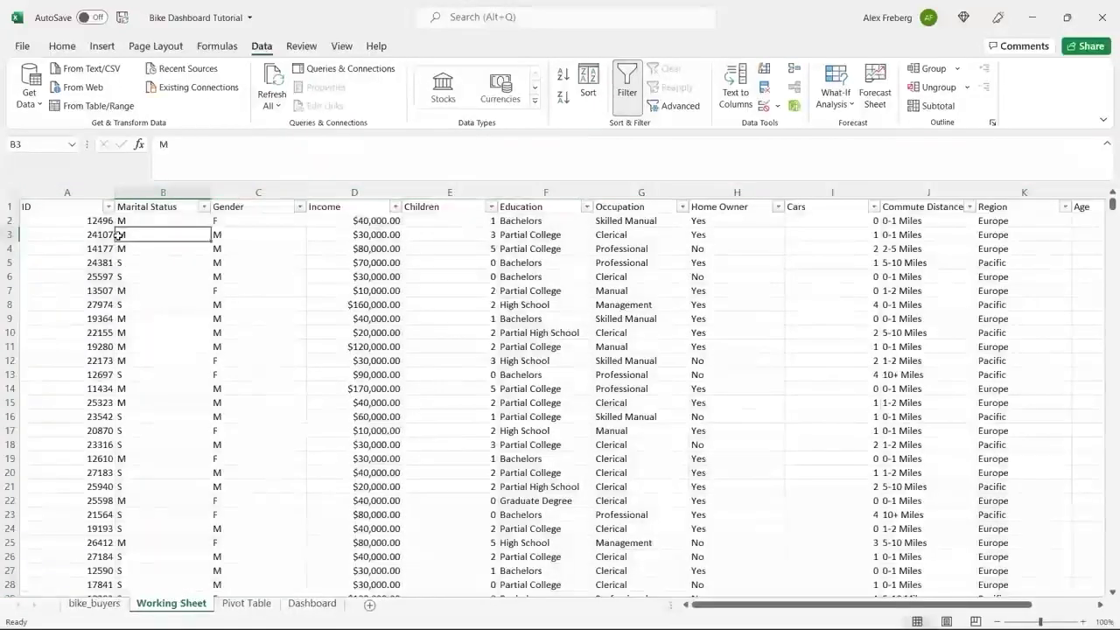
- Examine the filter values of the ID, Marital Status, Gender and Purchased Bike columns without applying any filter
click(108, 207)
click(105, 516)
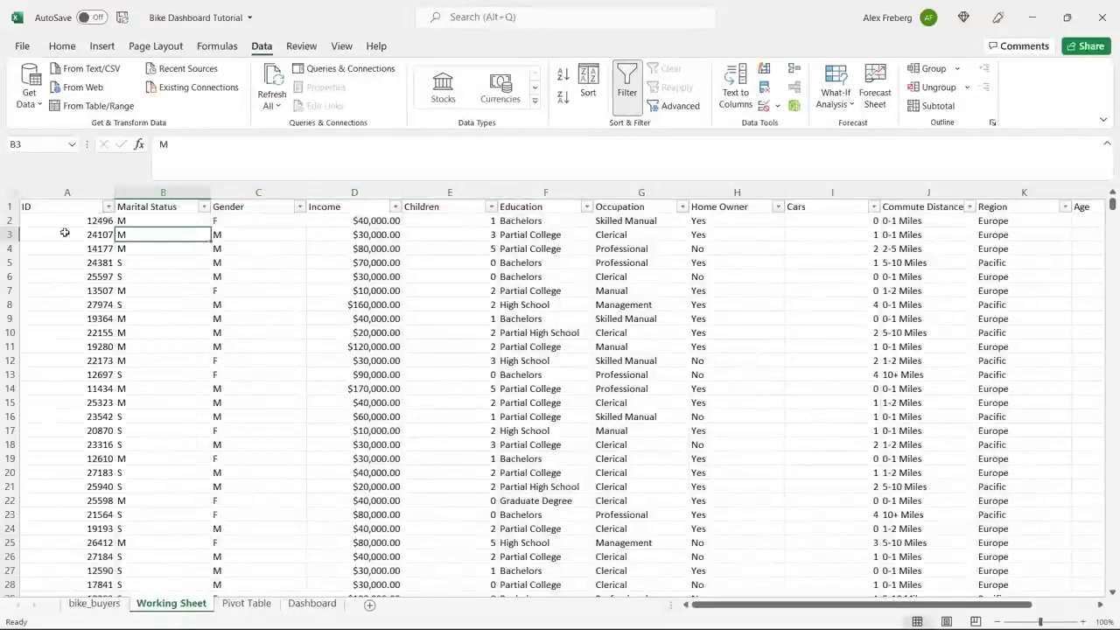
click(204, 207)
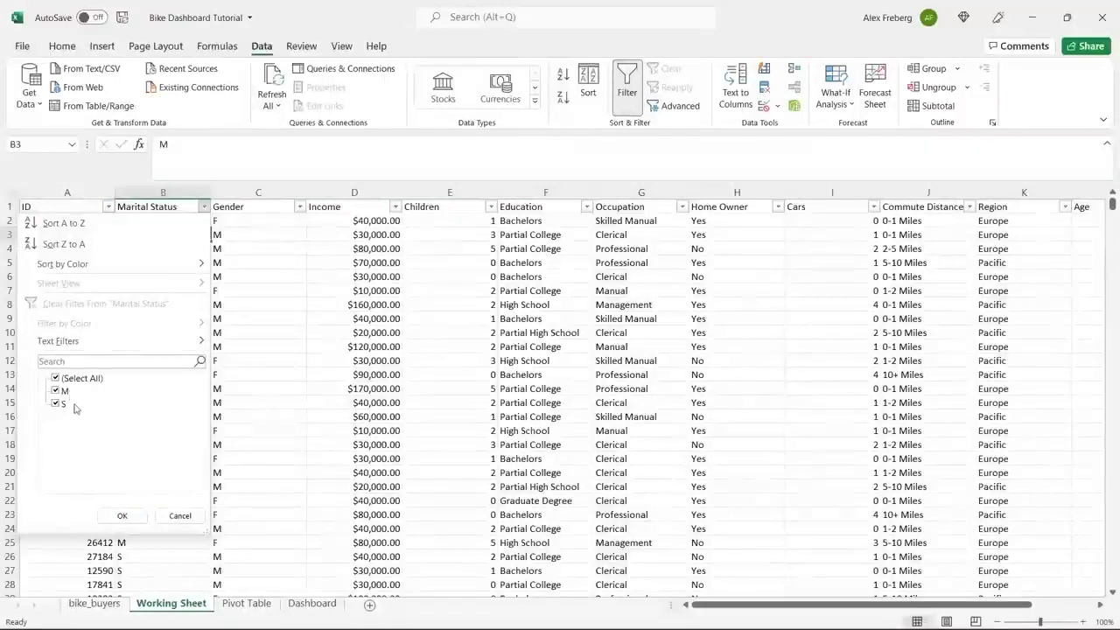
click(300, 206)
click(300, 206)
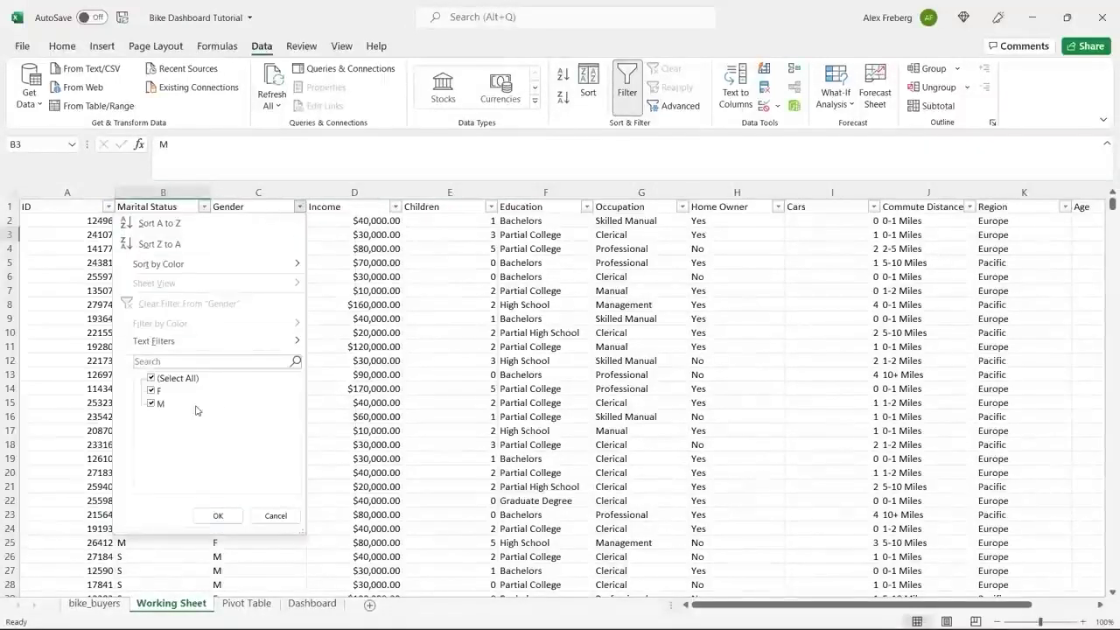
click(345, 266)
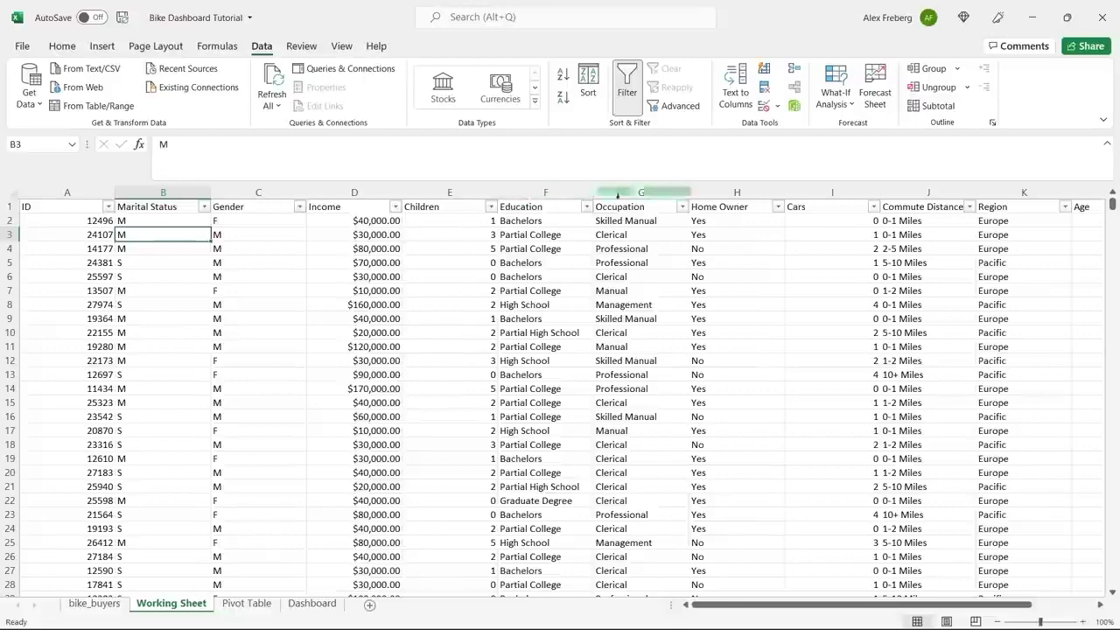
scroll(641, 338, right, 3)
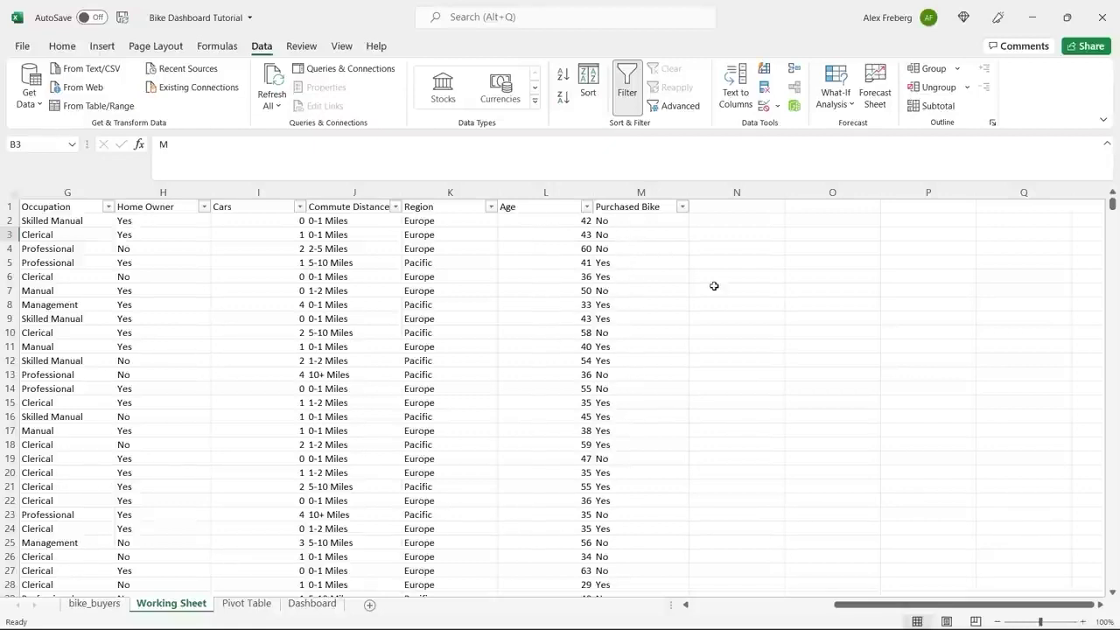
click(682, 207)
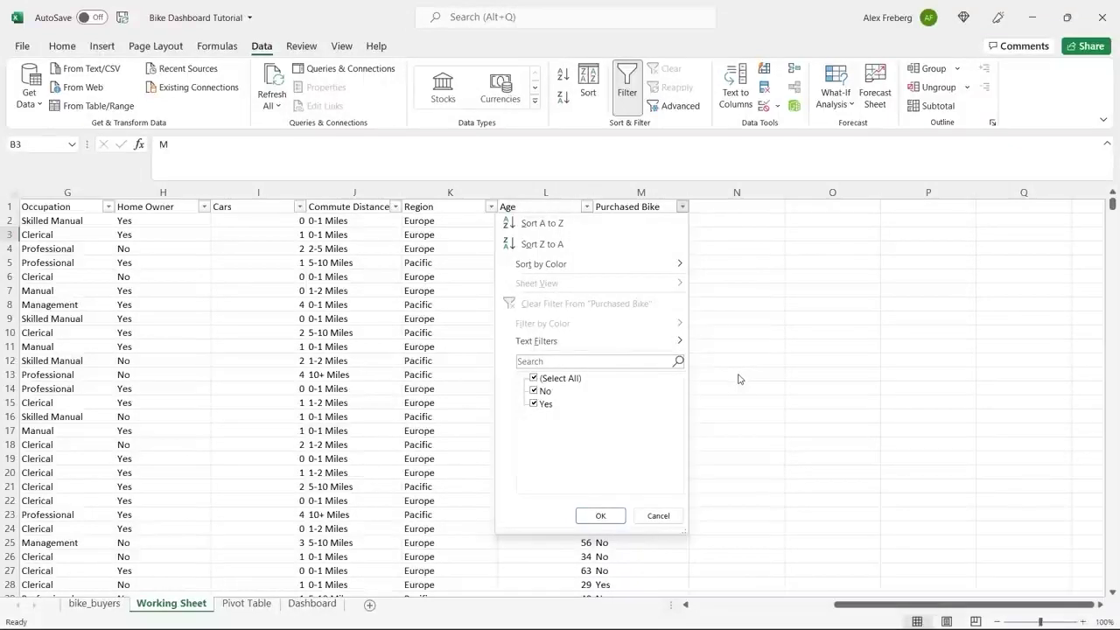
key(Escape)
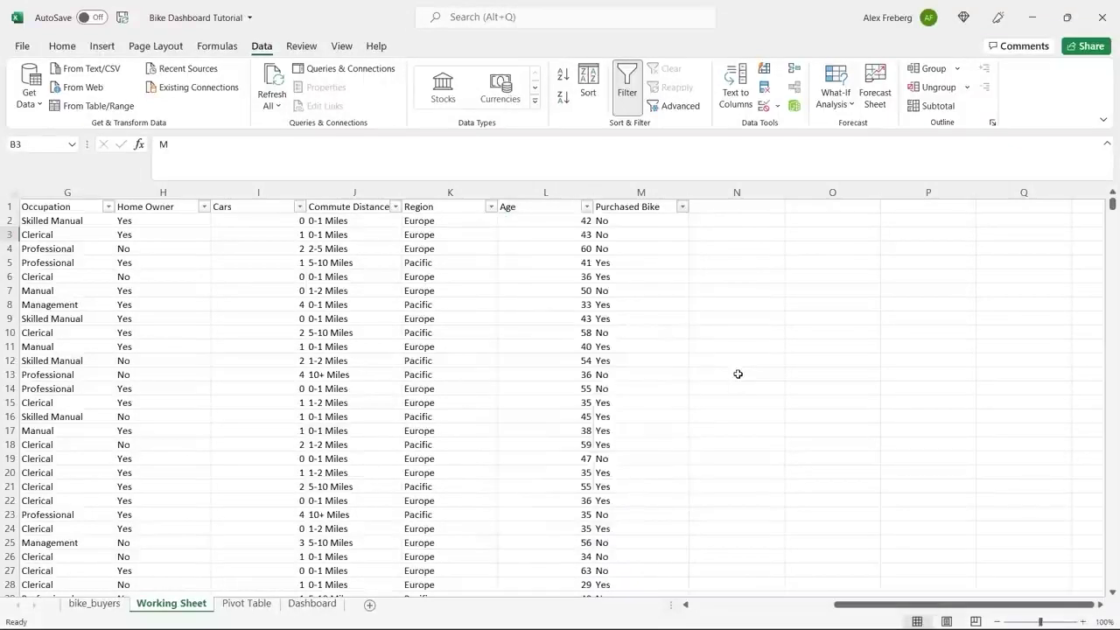
drag(855, 604, 707, 623)
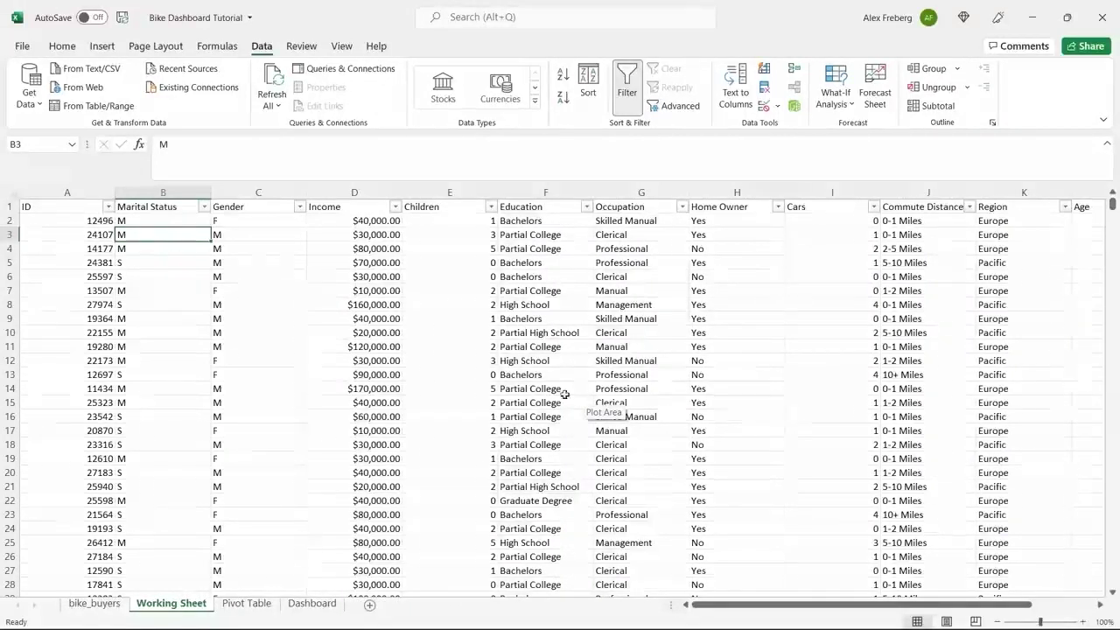
- Remove duplicate rows from the whole Working Sheet, comparing all columns and treating the first row as headers
click(14, 193)
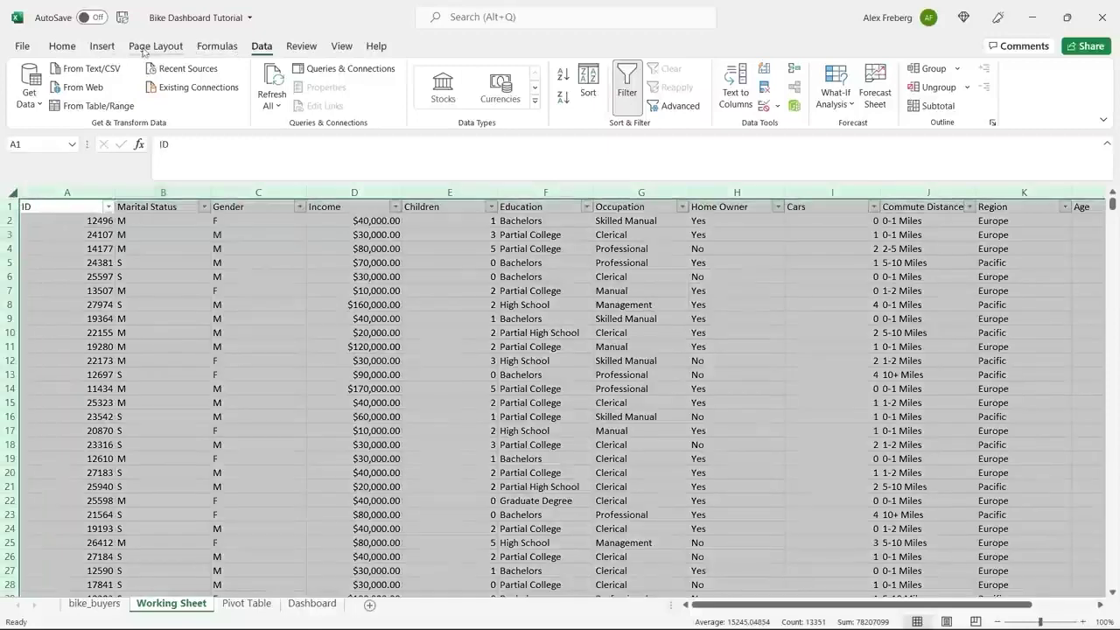
click(765, 91)
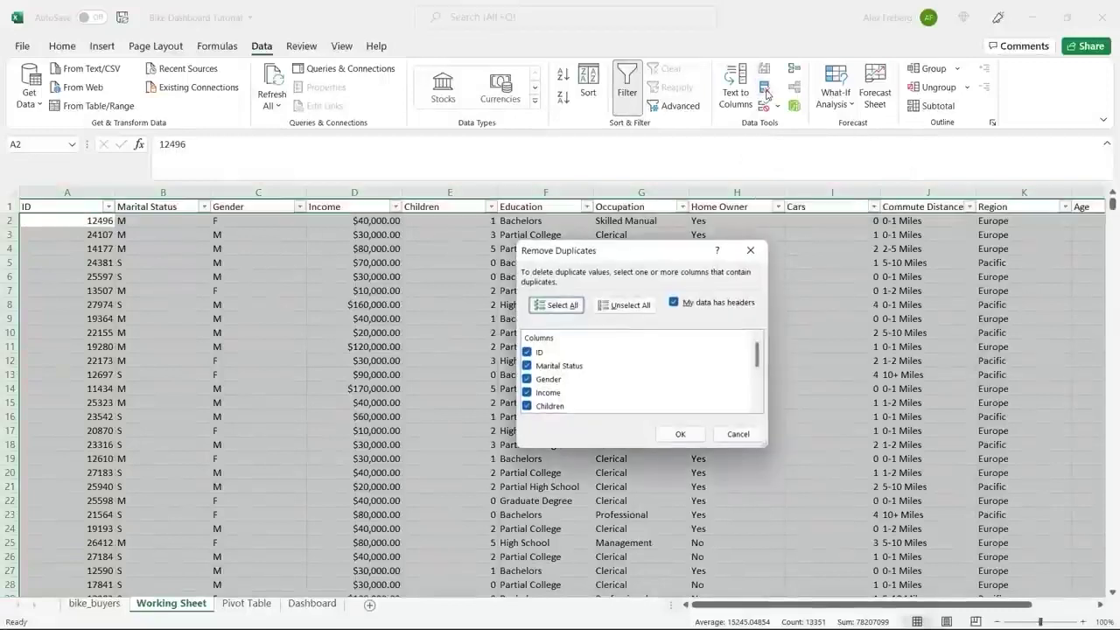
mouse_move(757, 361)
mouse_down()
mouse_move(757, 404)
mouse_move(759, 348)
mouse_up()
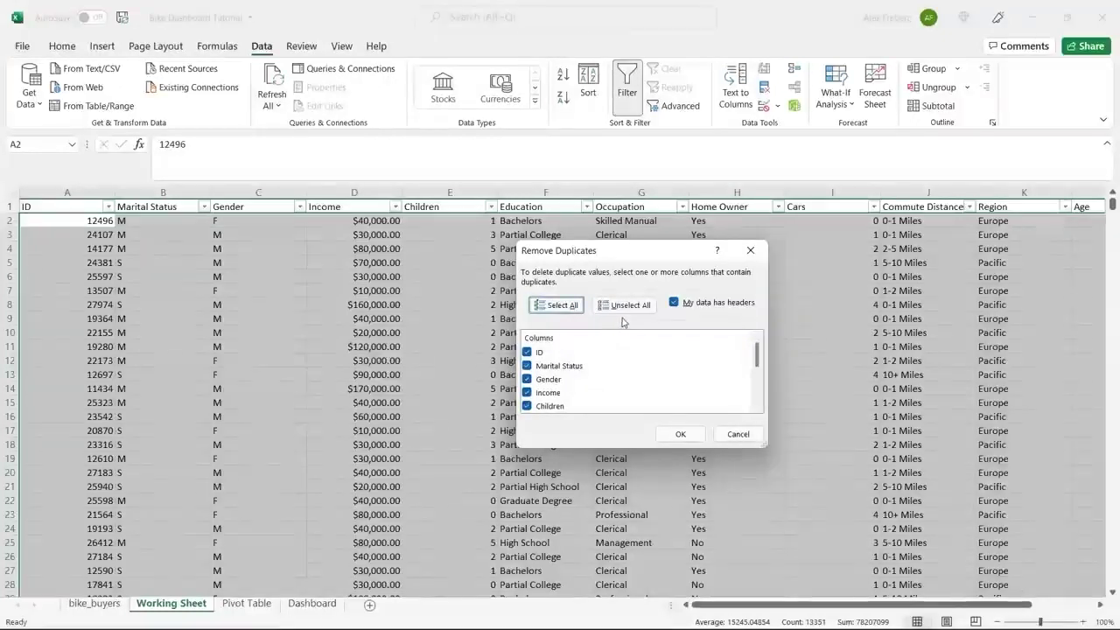
click(680, 434)
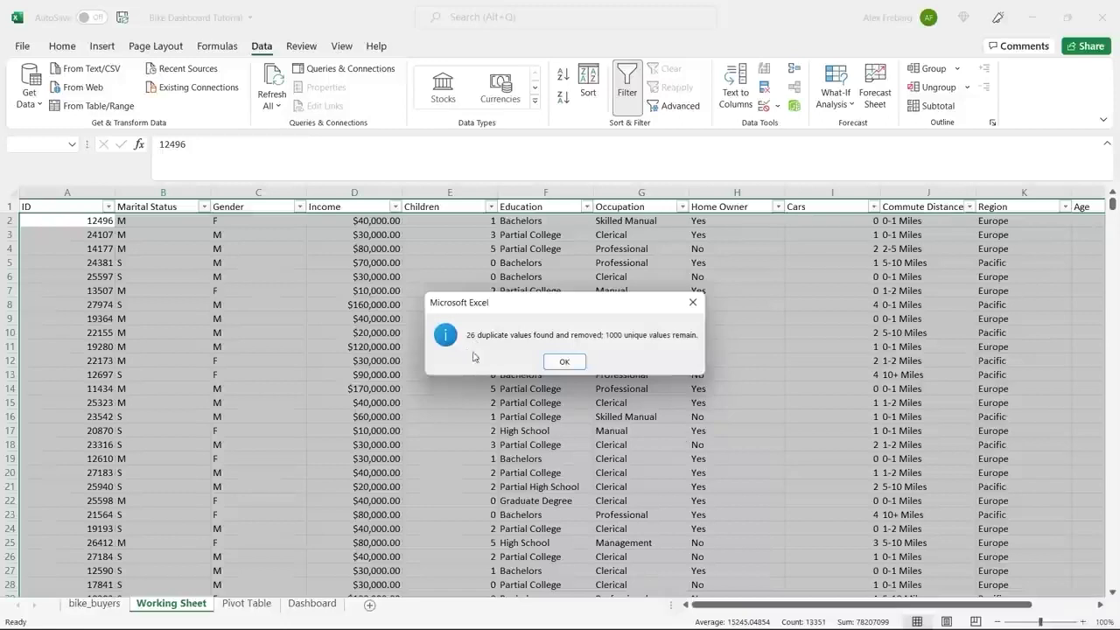
click(566, 361)
click(565, 347)
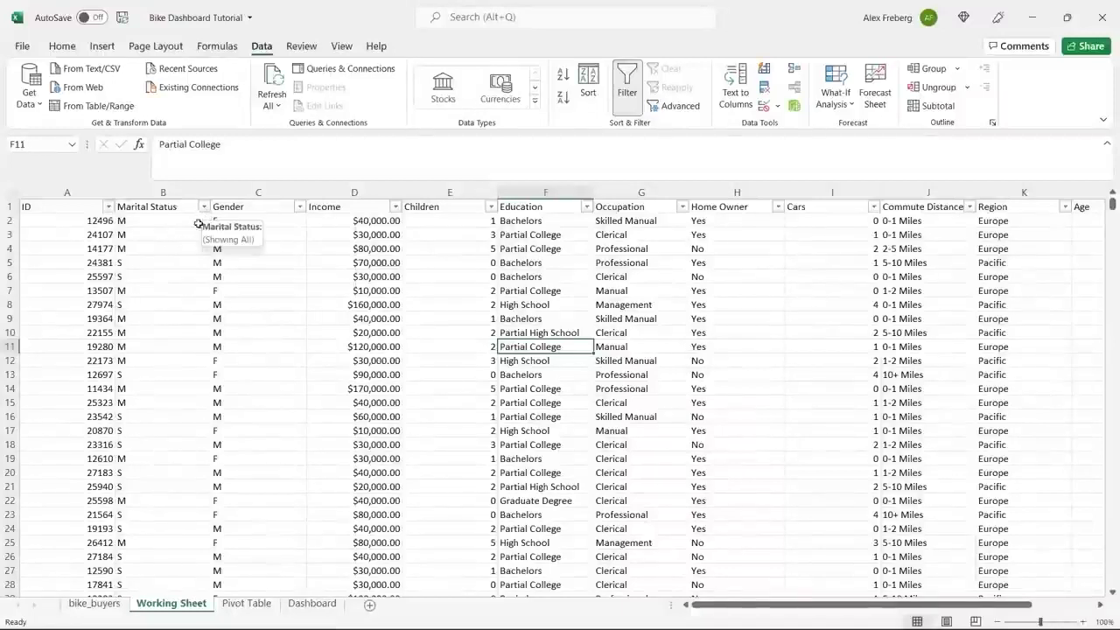
- Replace every M with Married in the Marital Status column, matching case and searching by columns
click(164, 192)
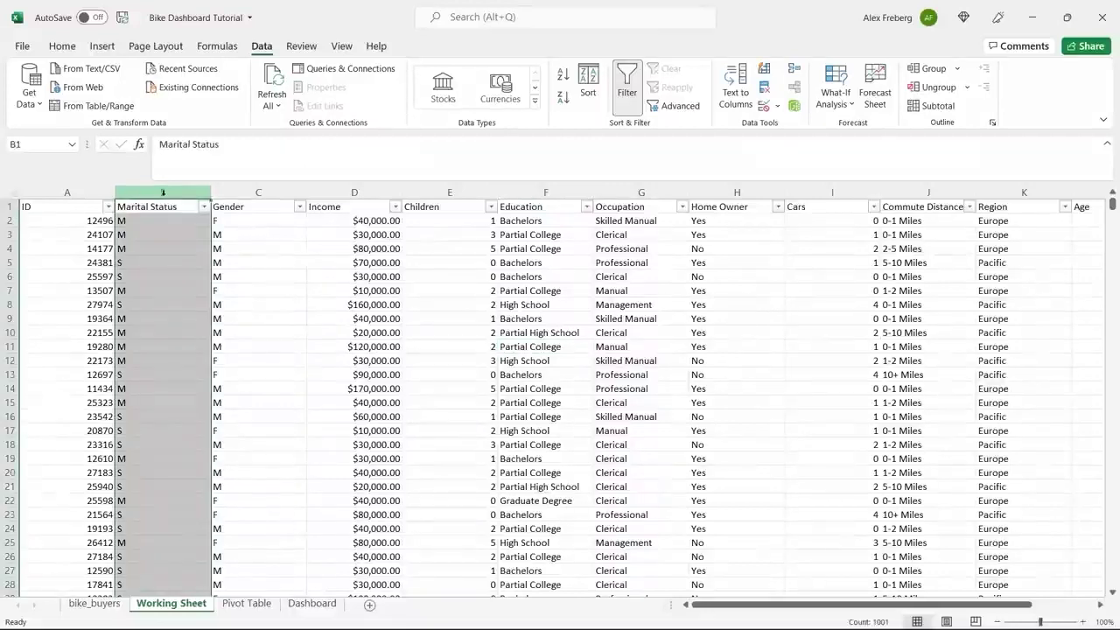
key(ctrl+h)
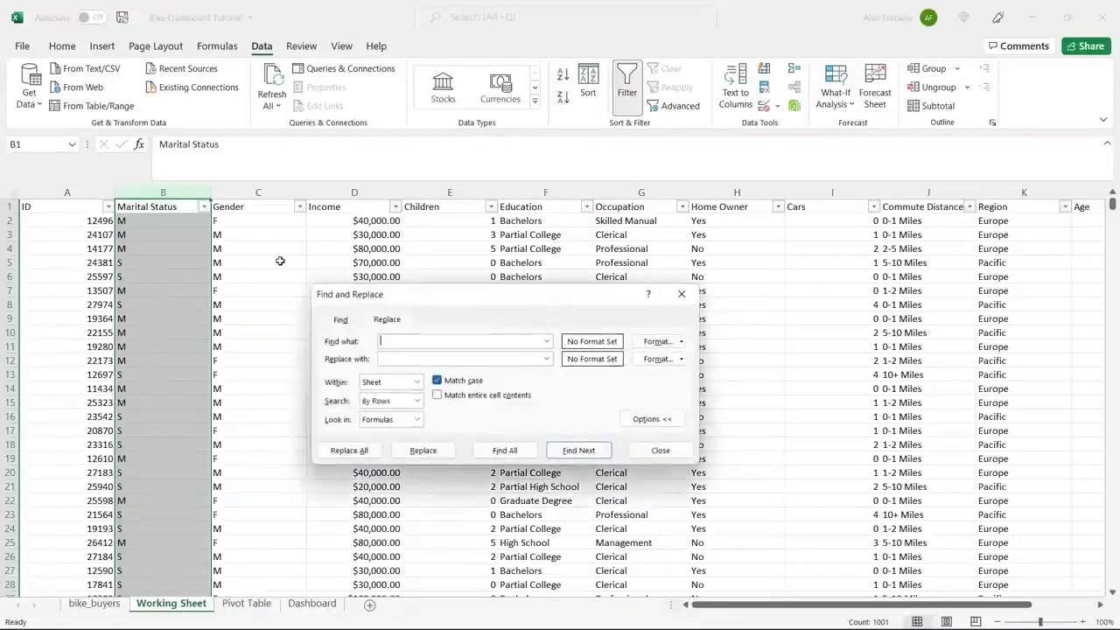
drag(428, 308, 443, 258)
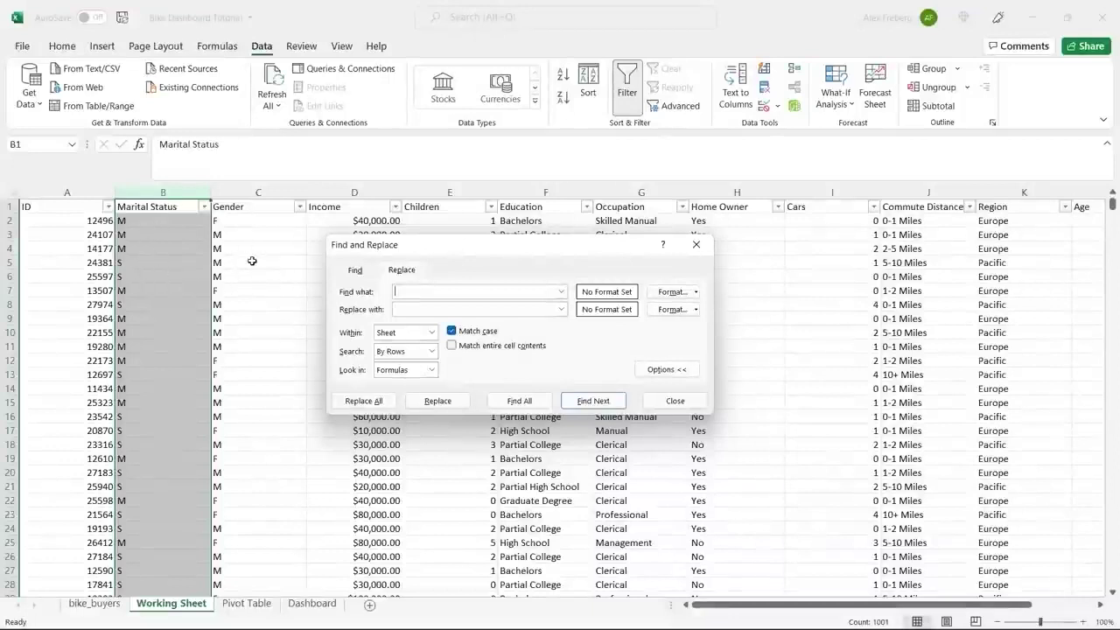
click(431, 351)
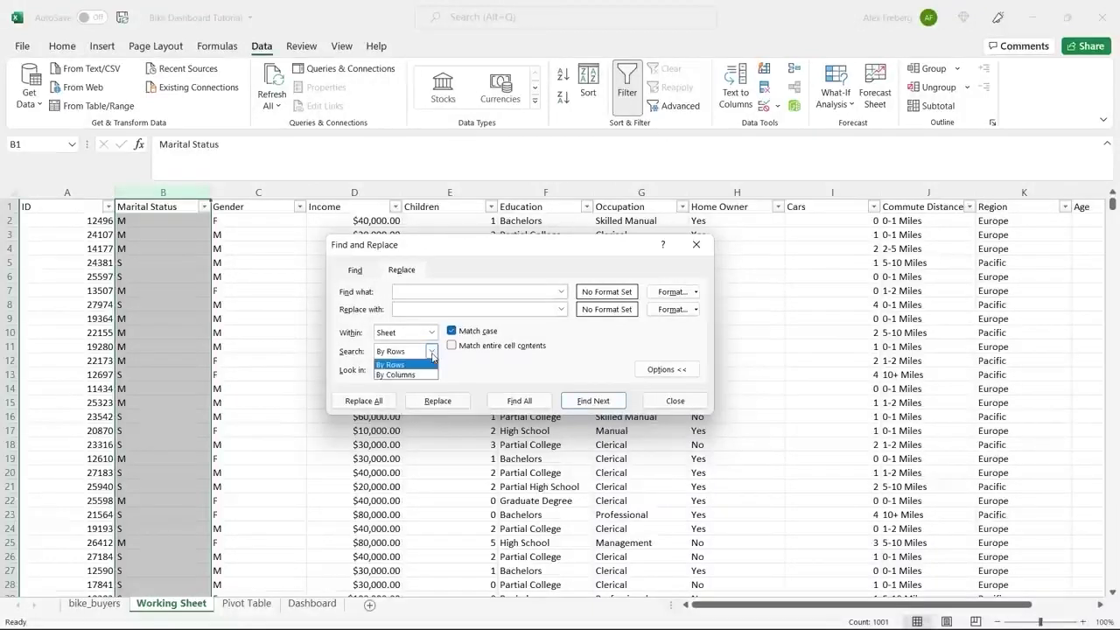
click(411, 373)
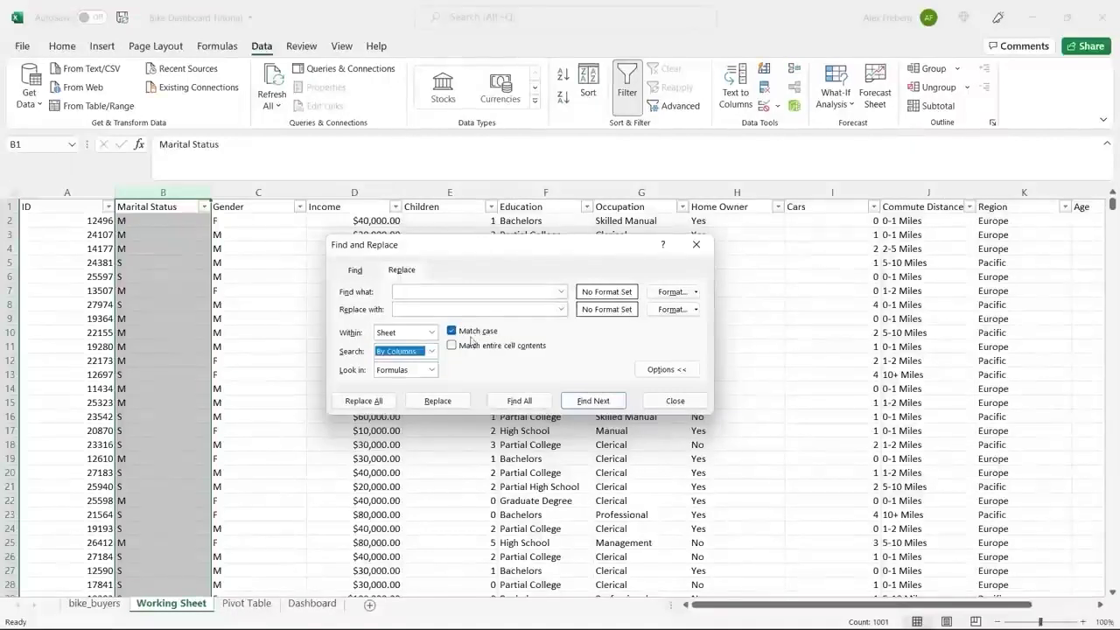
click(472, 294)
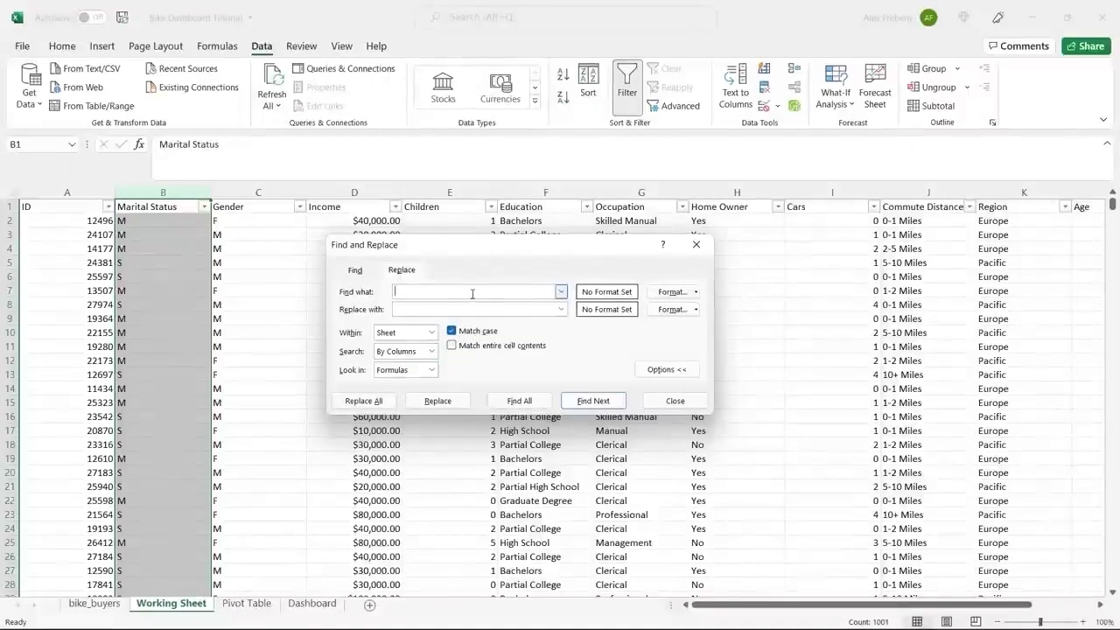
click(459, 310)
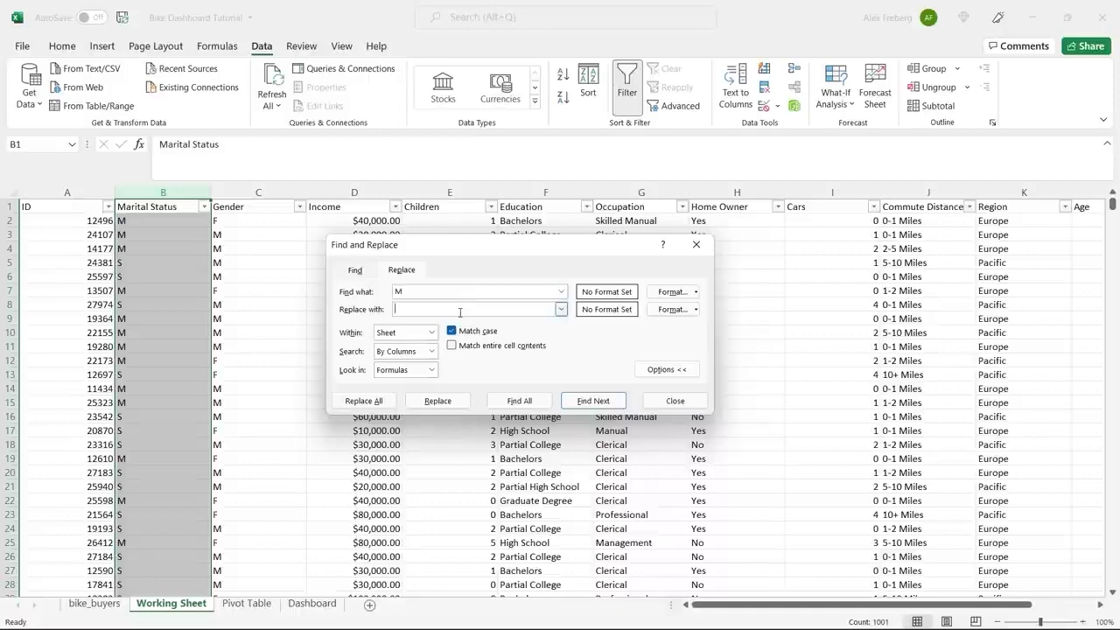
text(Married)
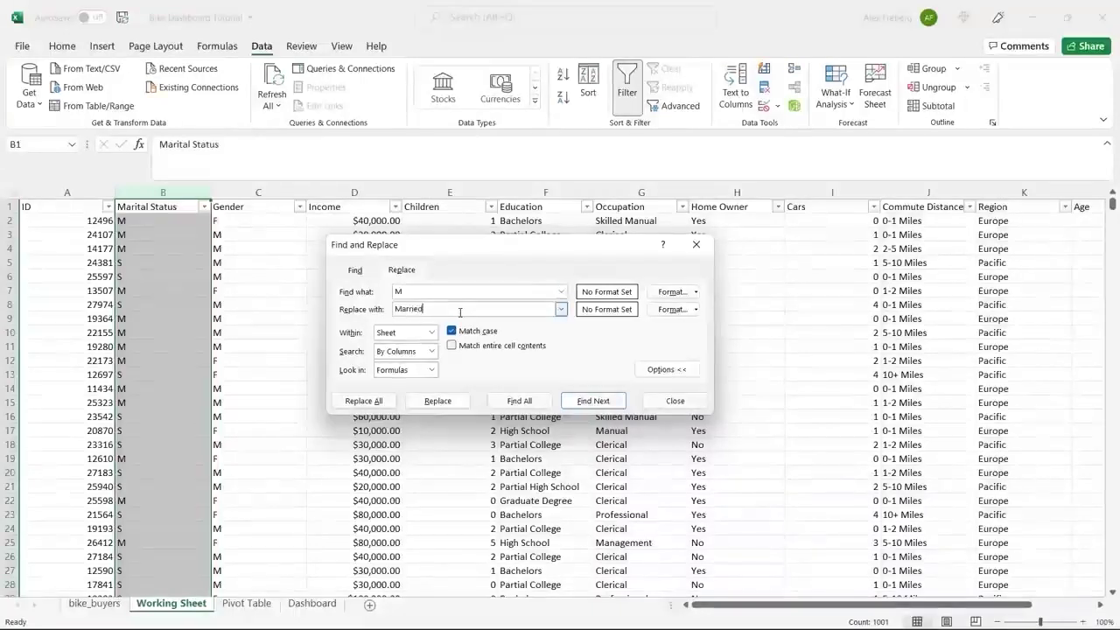
click(364, 401)
key(Return)
- Replace every S with Single in the Marital Status column using the same case-sensitive settings, and close Find and Replace
click(458, 295)
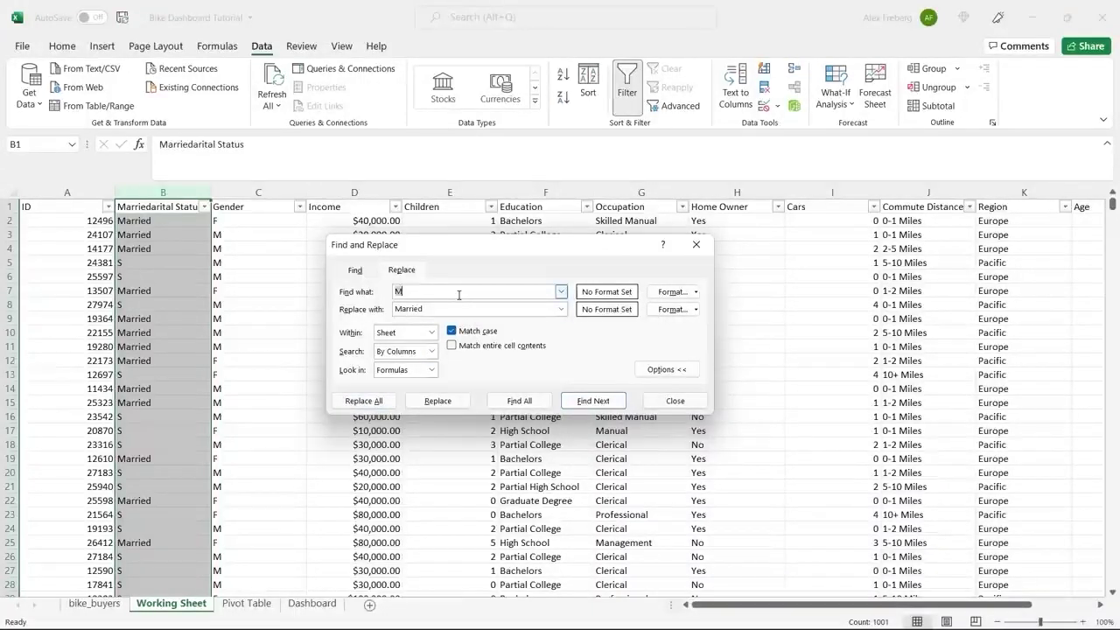
text(S)
click(451, 310)
double_click(452, 310)
text(Single)
click(364, 400)
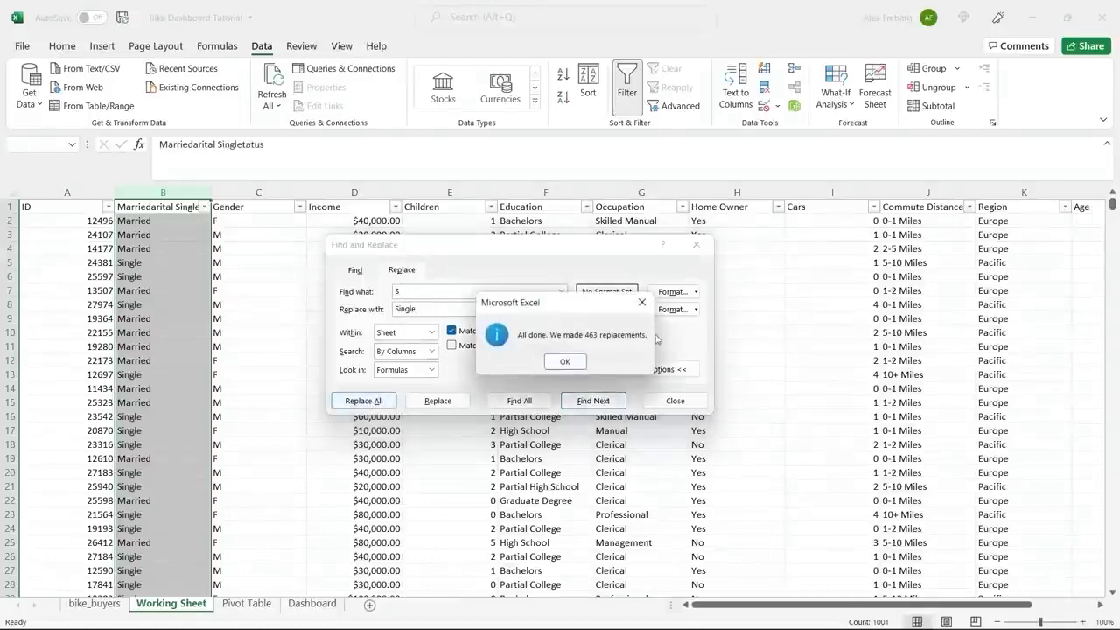
key(Return)
click(694, 245)
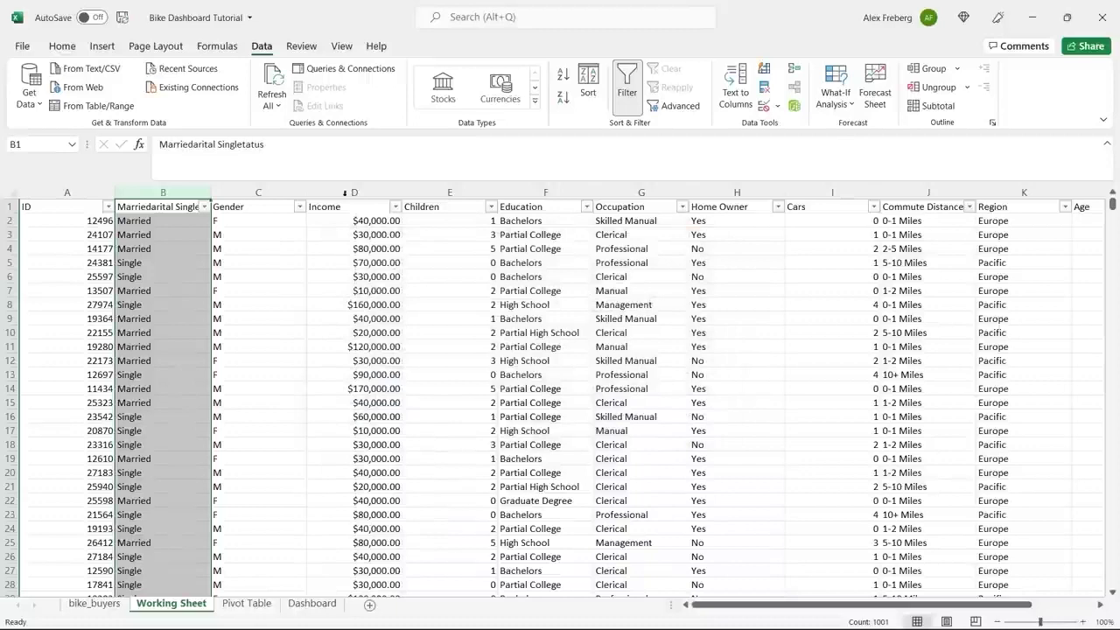
- Replace every M with Male in the Gender column, matching case
click(258, 192)
key(ctrl+h)
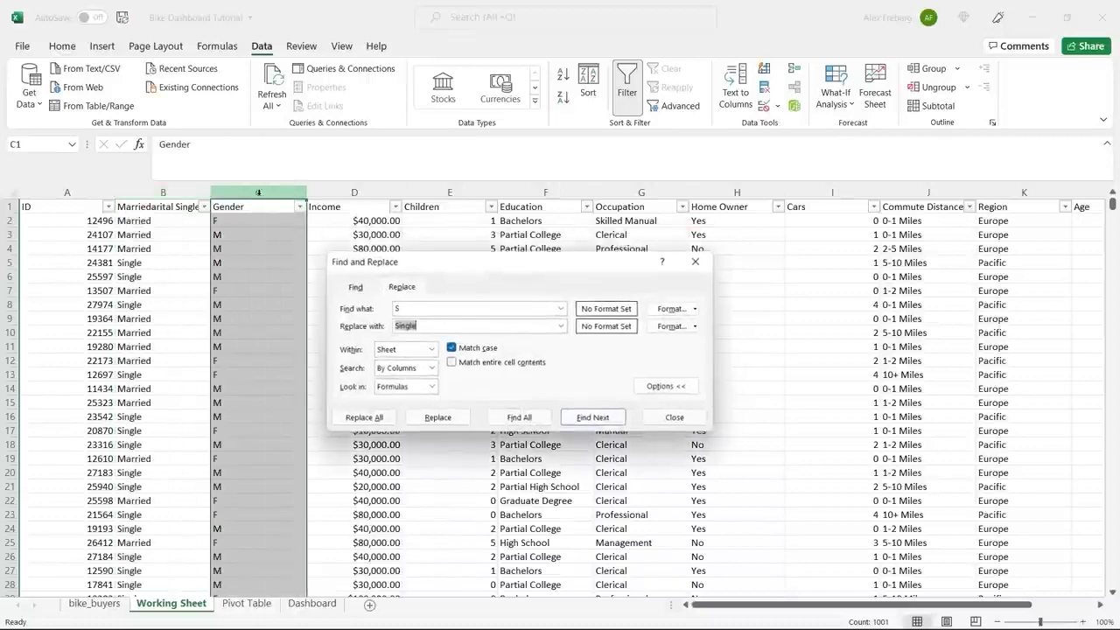
click(409, 307)
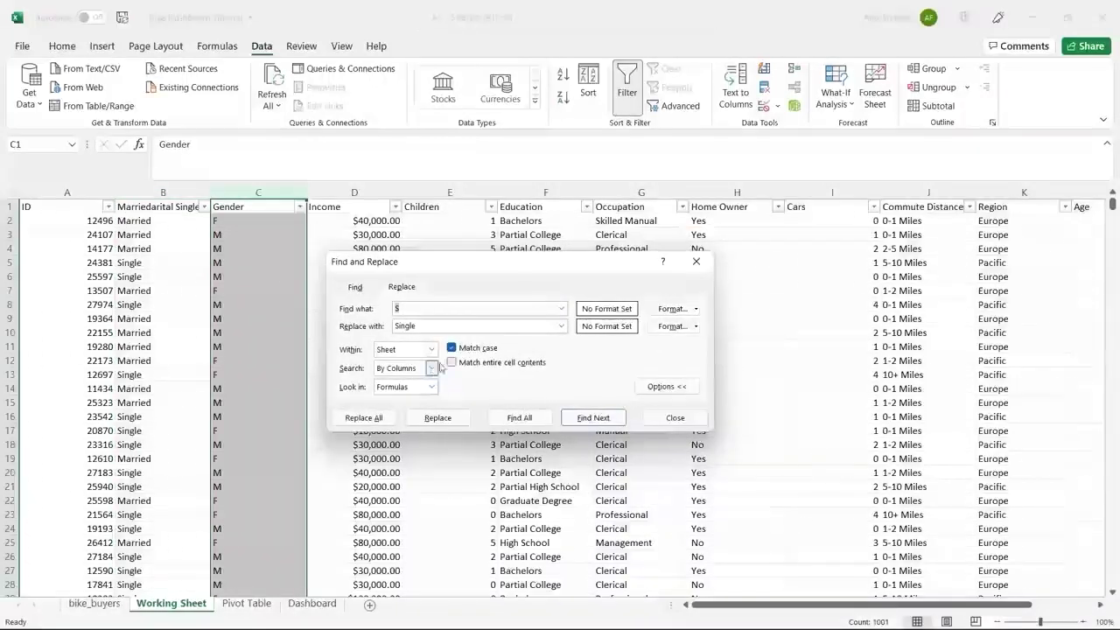
text(M)
double_click(438, 325)
text(Male)
click(374, 417)
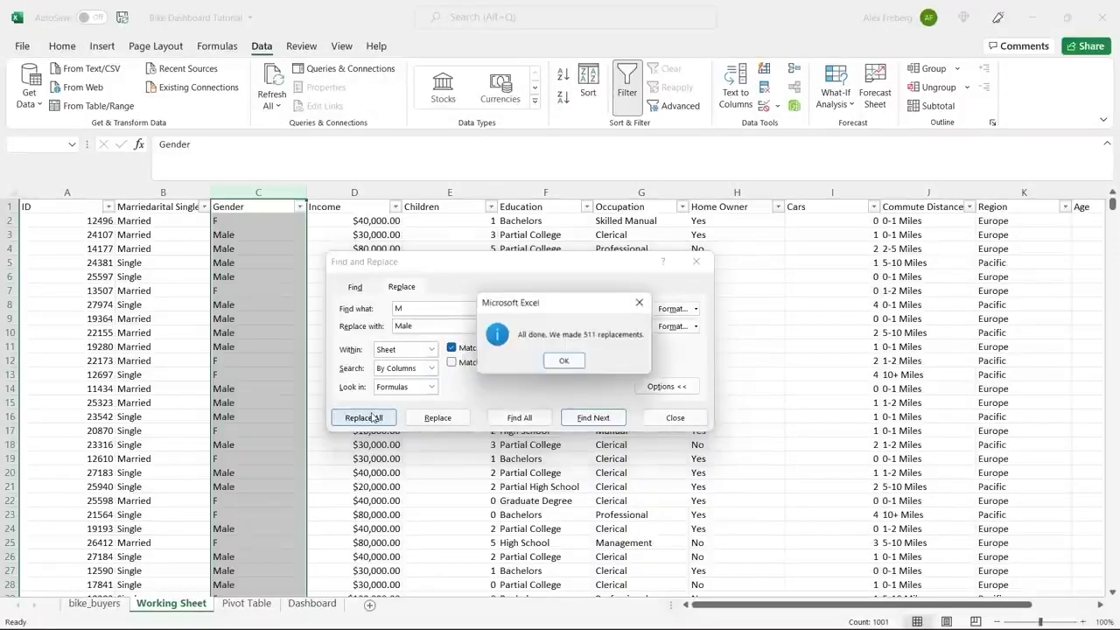
click(563, 358)
- Replace every F with Female in the Gender column, matching case, and leave Find and Replace
double_click(459, 306)
text(F)
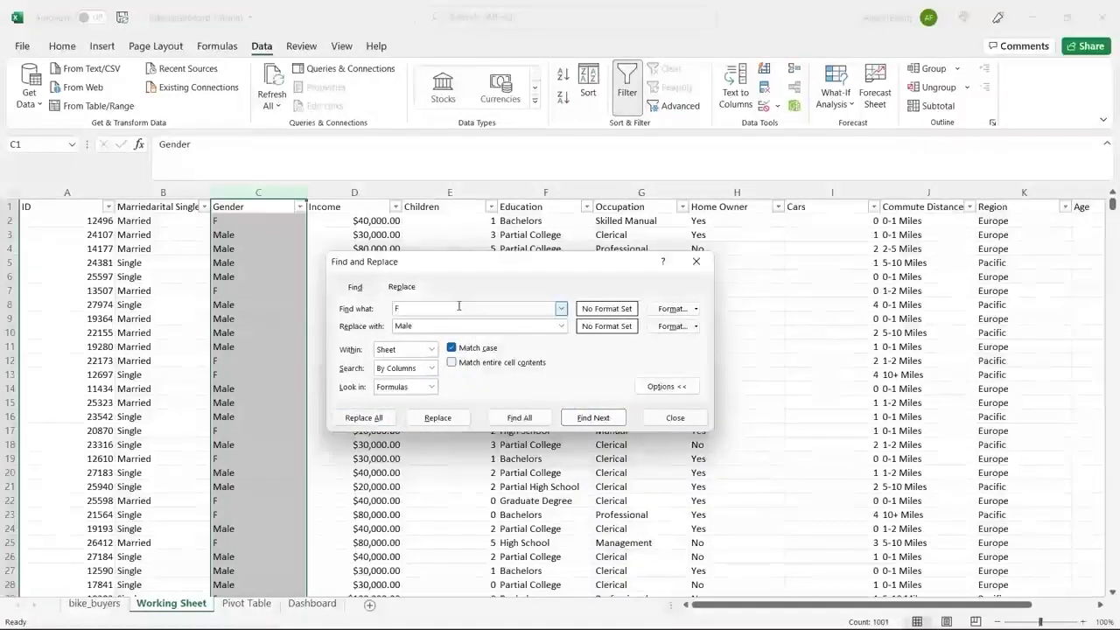
double_click(445, 324)
text(Female)
click(374, 418)
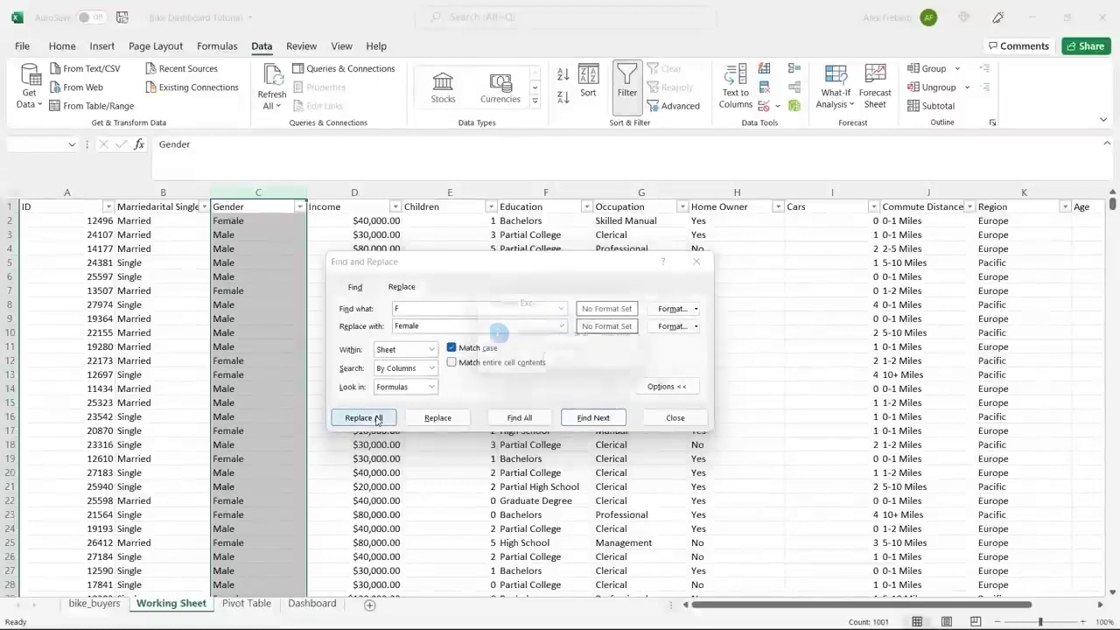
click(562, 359)
key(Escape)
click(435, 300)
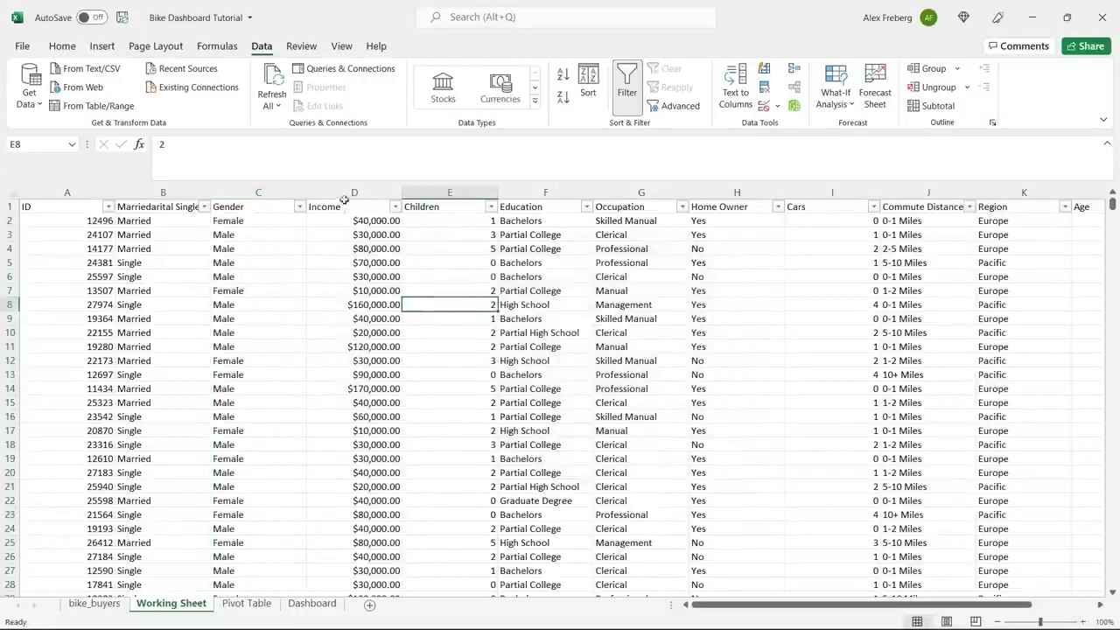
- Format the whole Income column as currency with no decimal places
click(353, 192)
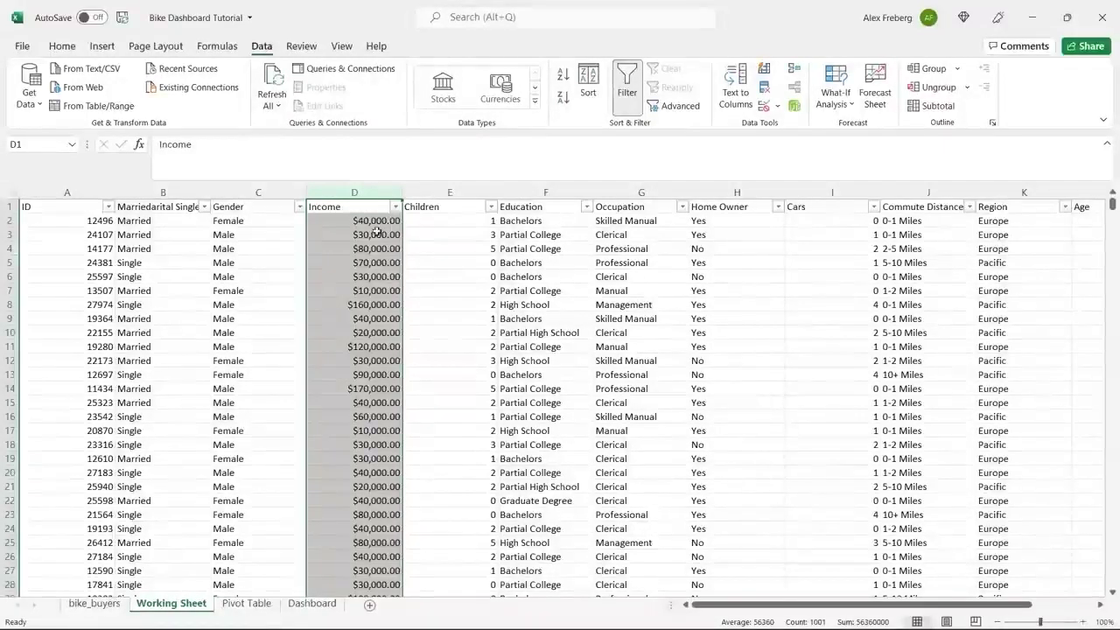
click(371, 231)
click(62, 45)
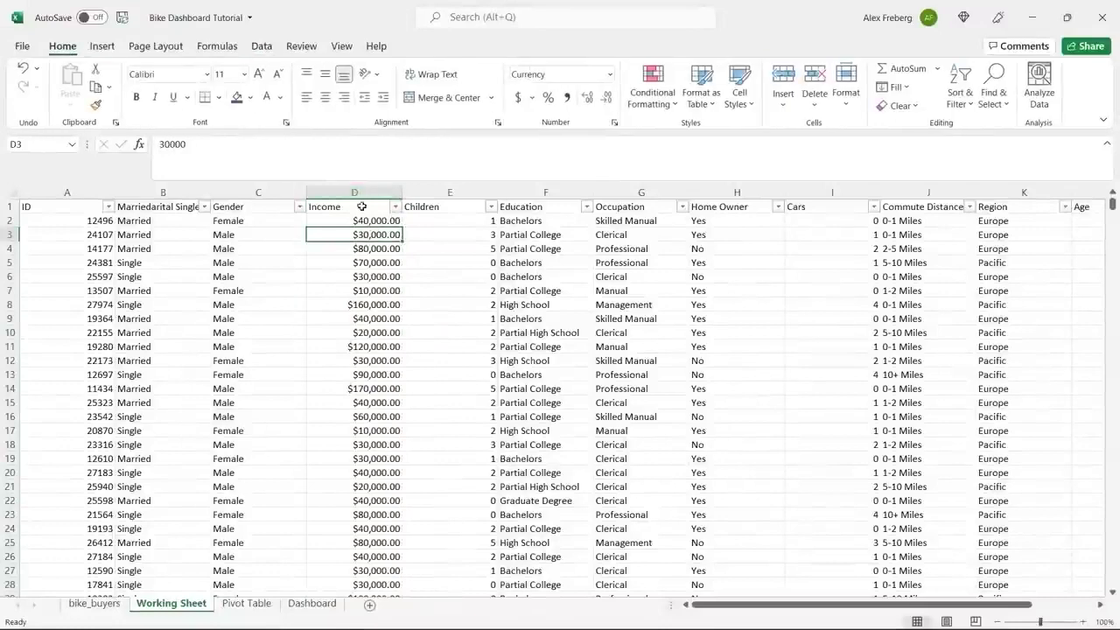
click(362, 193)
click(604, 99)
click(603, 99)
click(378, 225)
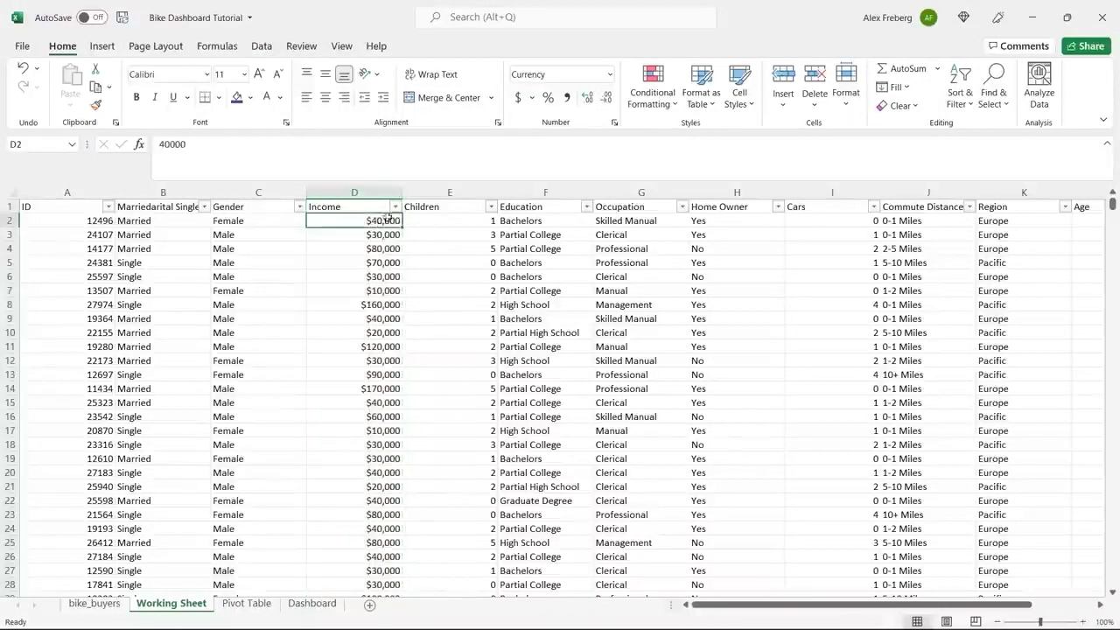
- Examine the filter values of the Income, Children, Education and Occupation columns without applying any filter
click(394, 206)
drag(391, 396, 391, 464)
click(436, 296)
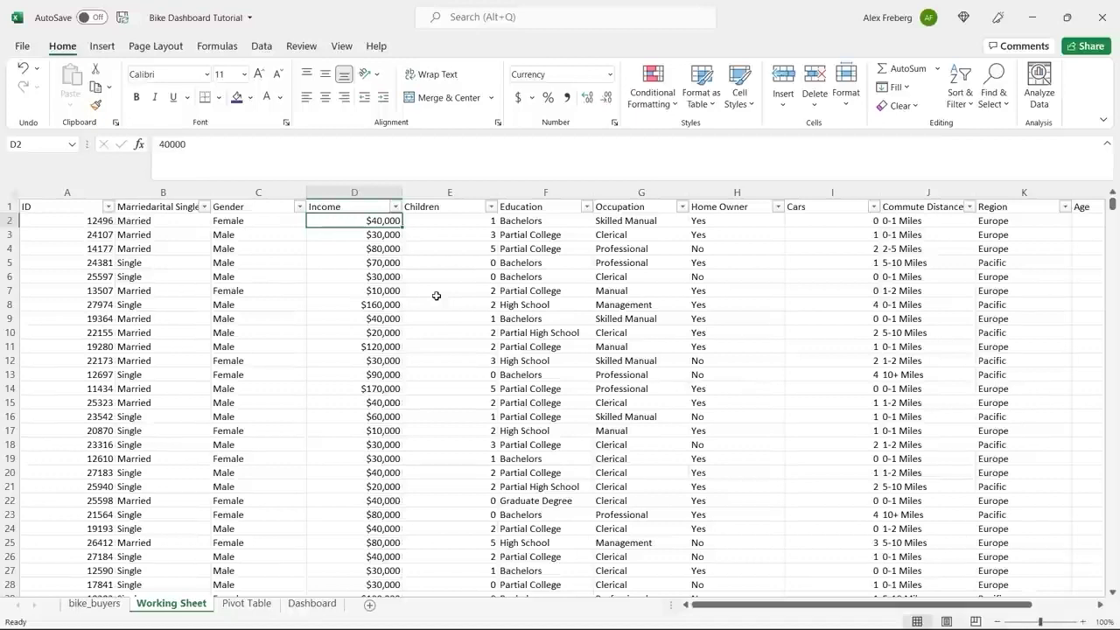
click(491, 207)
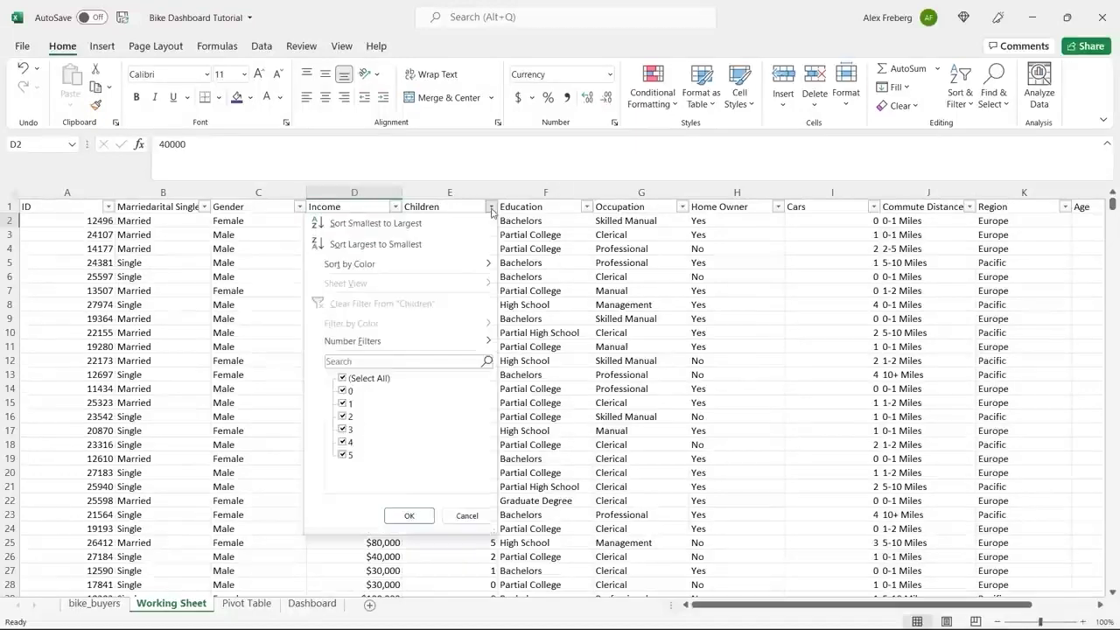
click(570, 223)
click(585, 207)
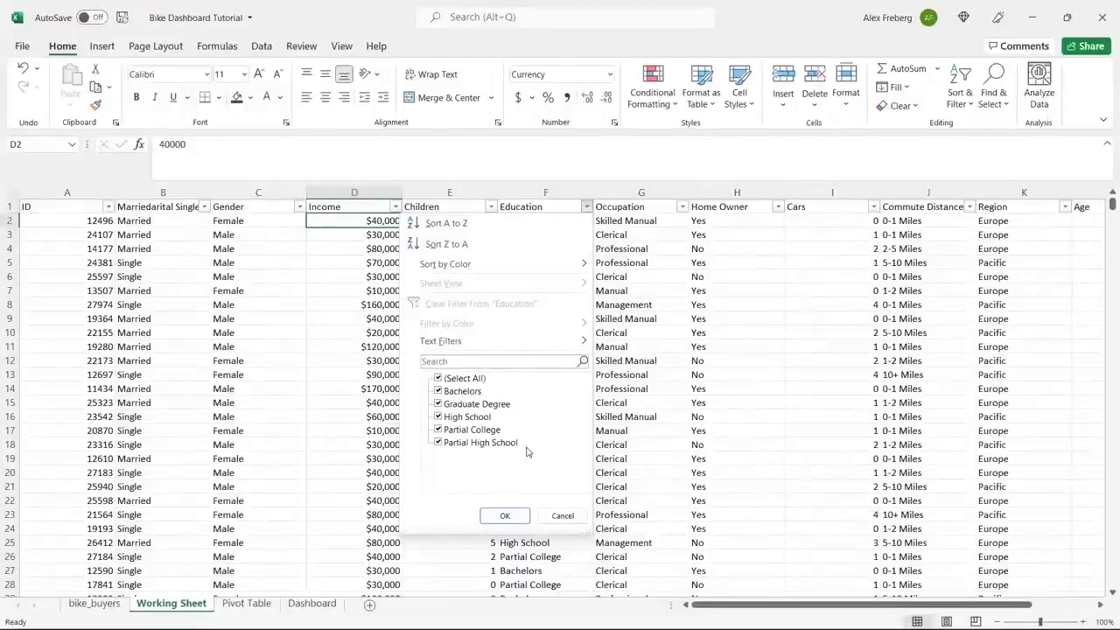
click(662, 297)
click(681, 206)
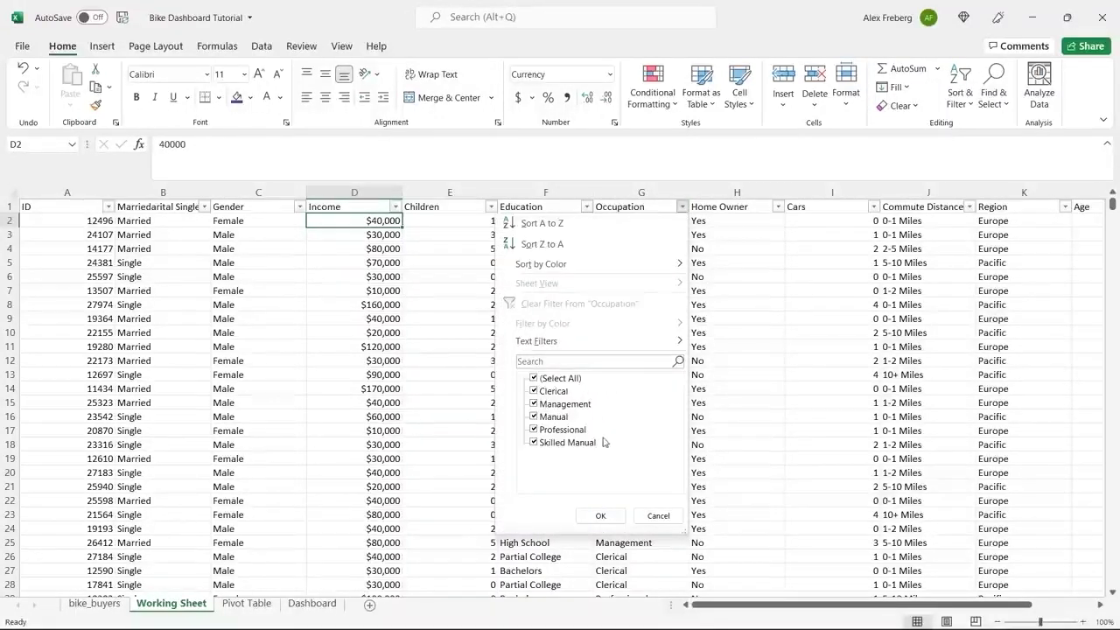
click(754, 254)
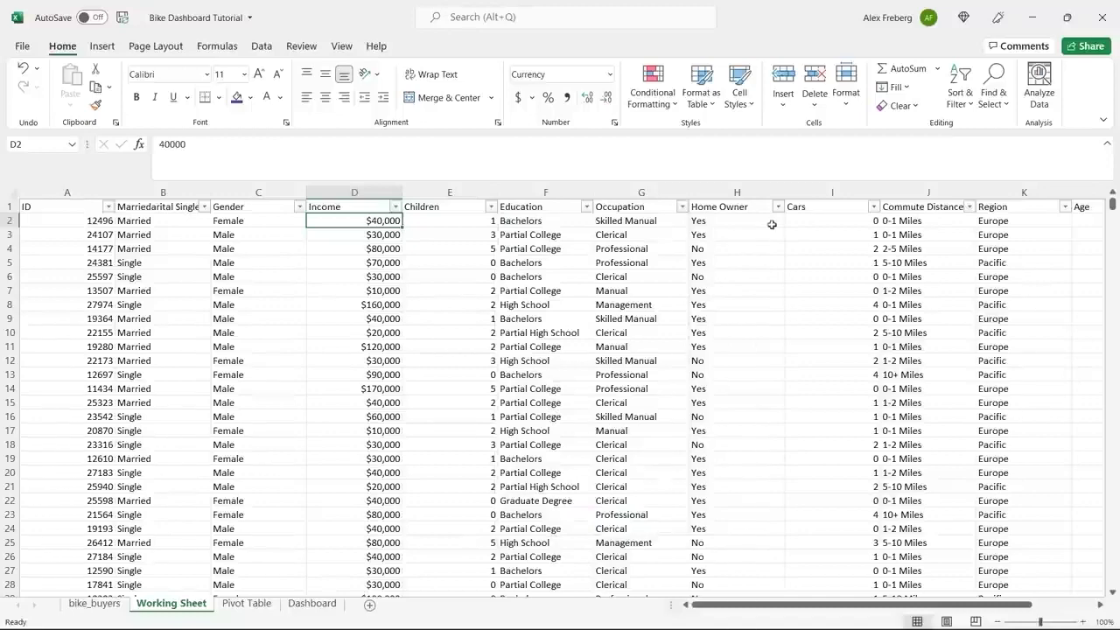
- Examine the filter values of the Cars, Commute Distance and Region columns without applying any filter
drag(817, 607, 896, 590)
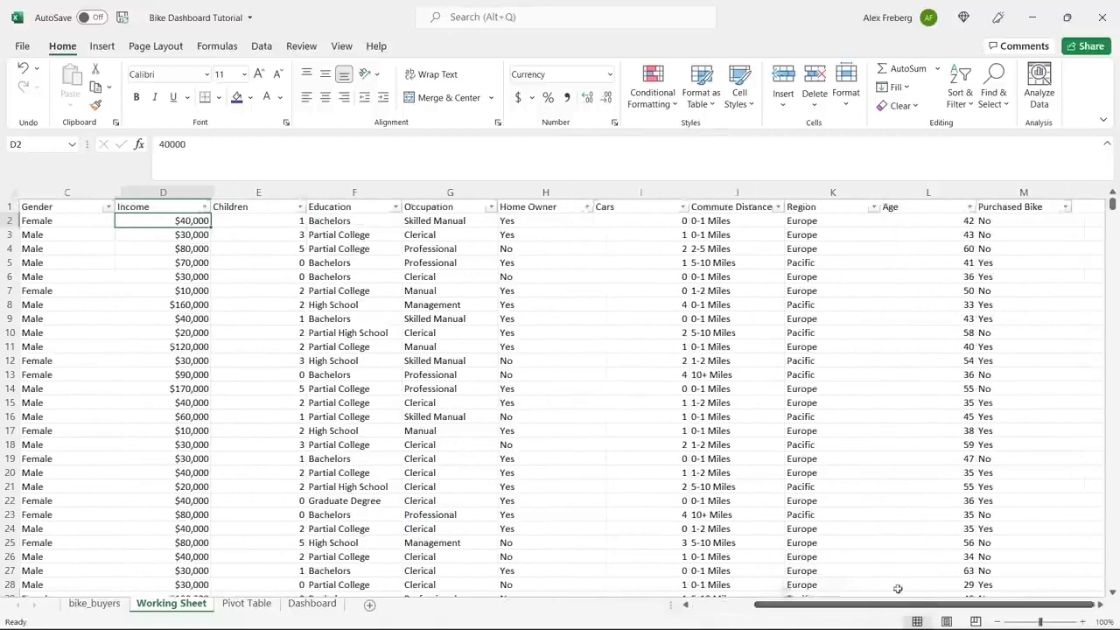
click(682, 207)
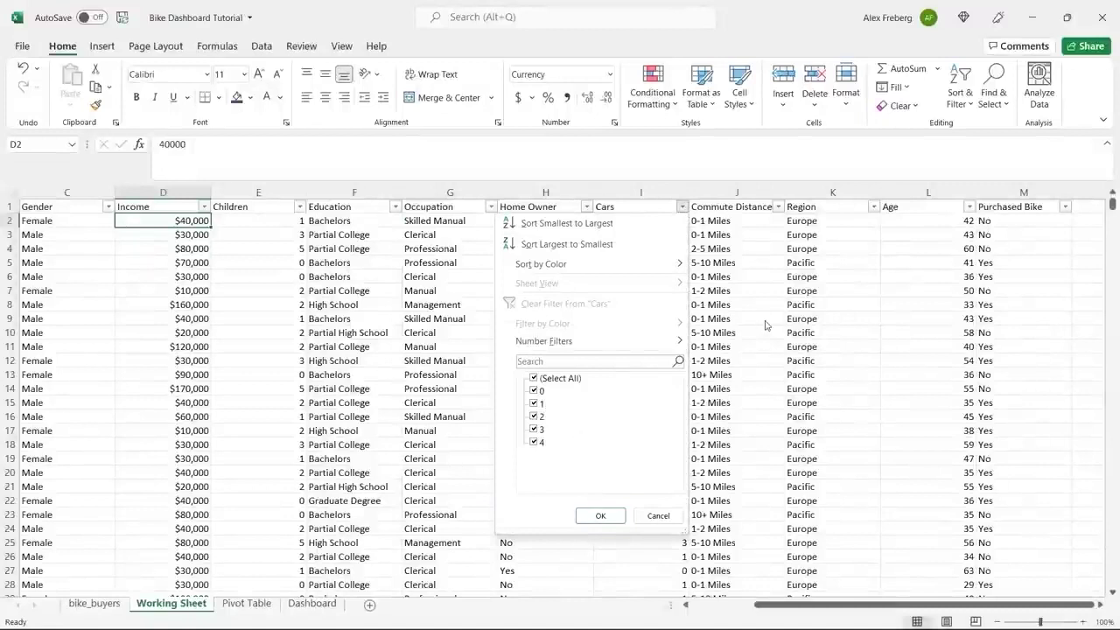
click(748, 267)
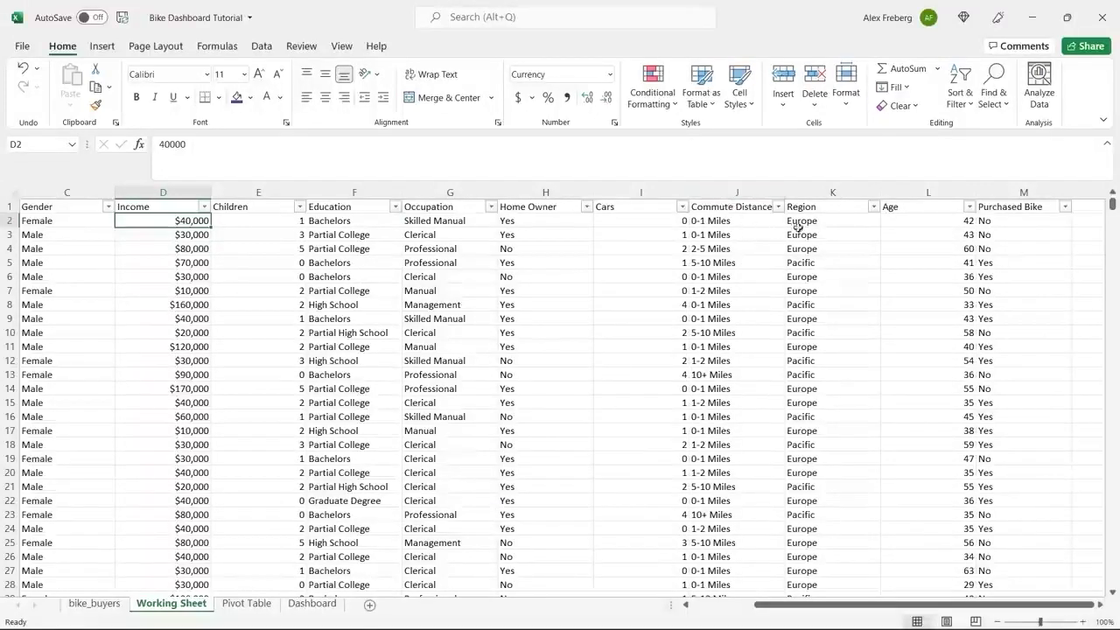
click(777, 208)
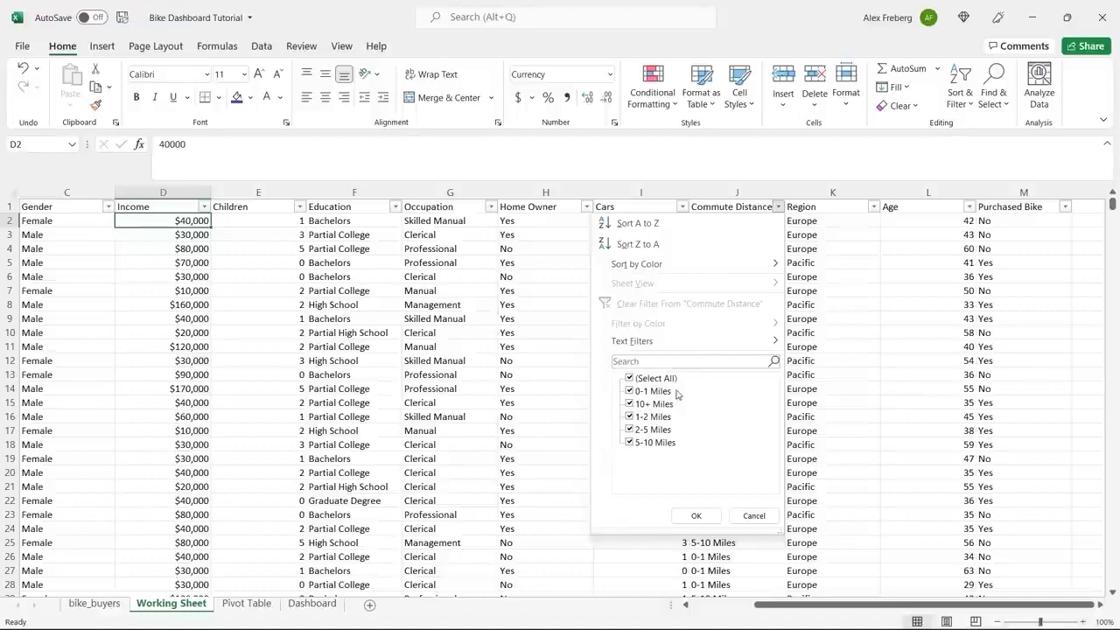
click(753, 516)
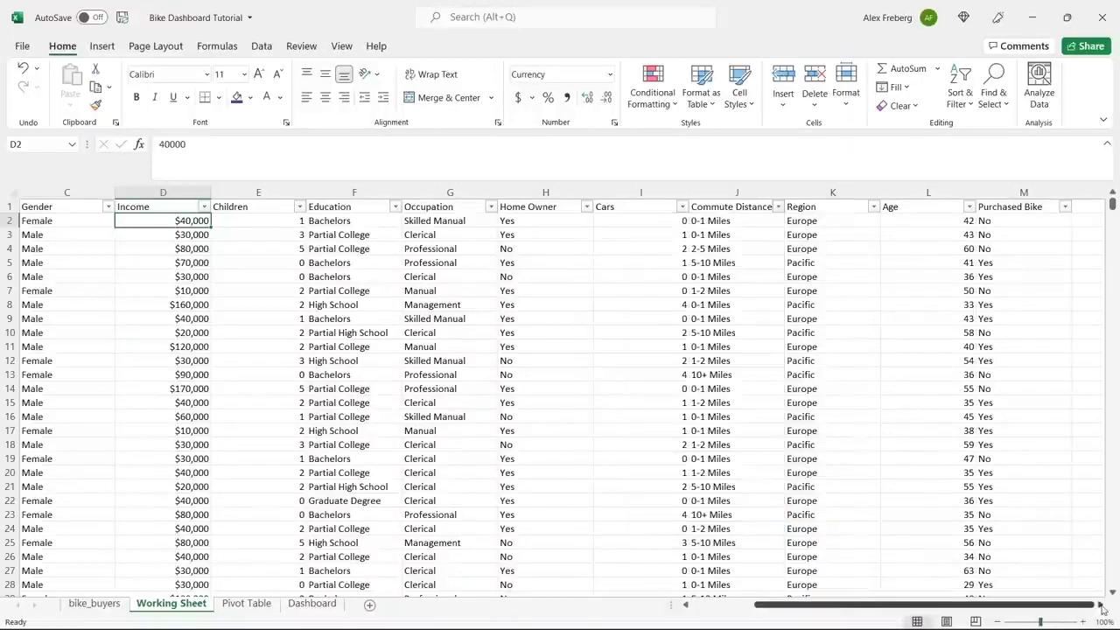
scroll(760, 228, right, 2)
click(682, 206)
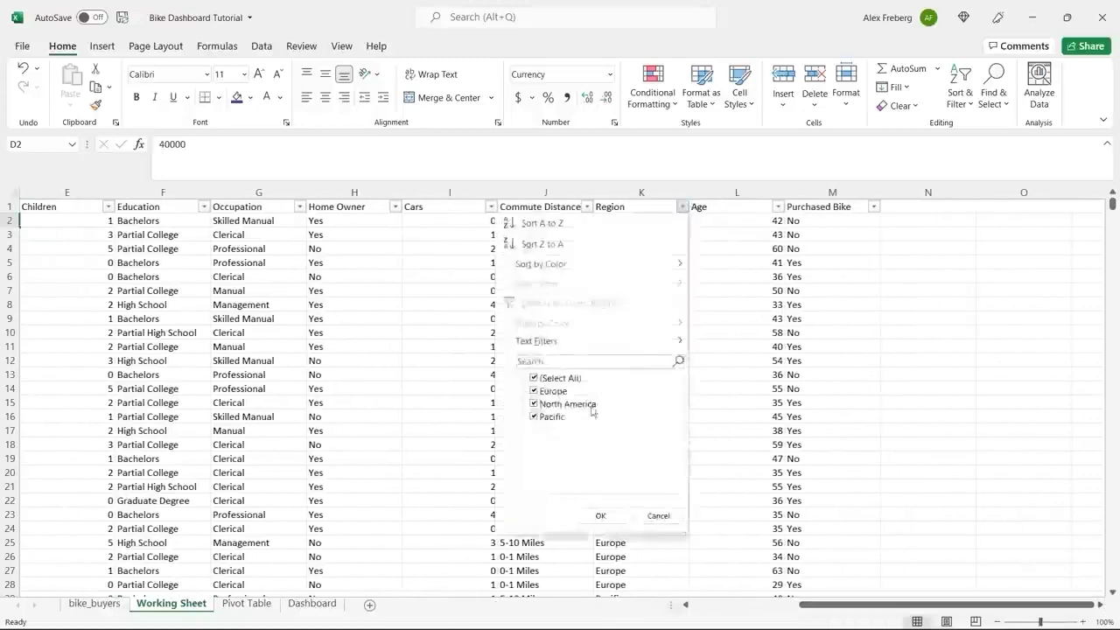
click(758, 250)
- Check the range of ages in the Age column's filter values without applying a filter
click(777, 207)
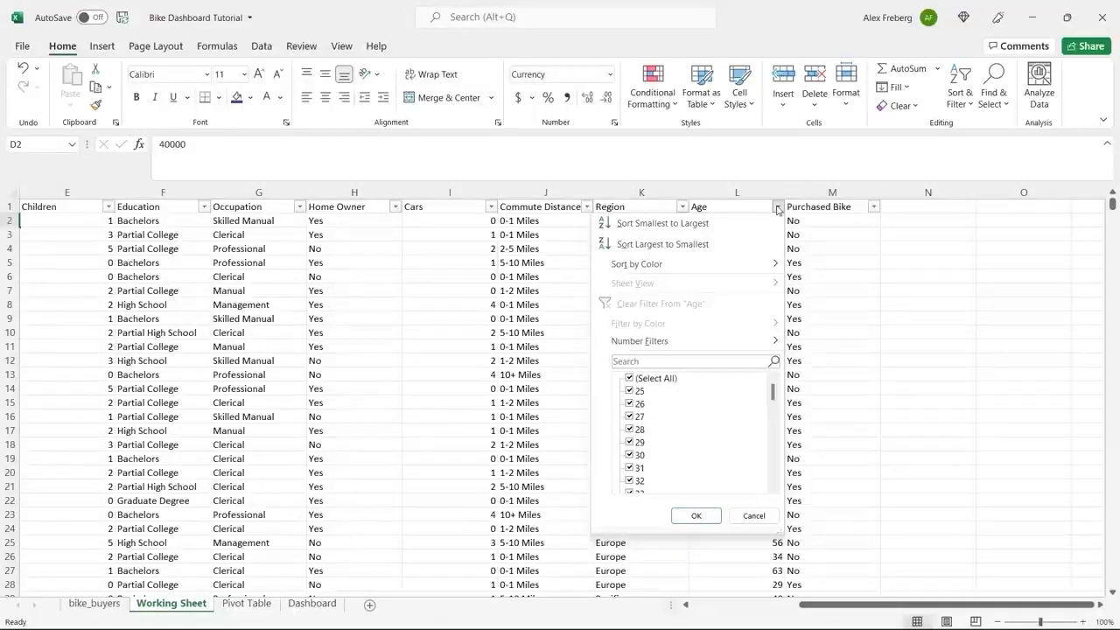
click(753, 515)
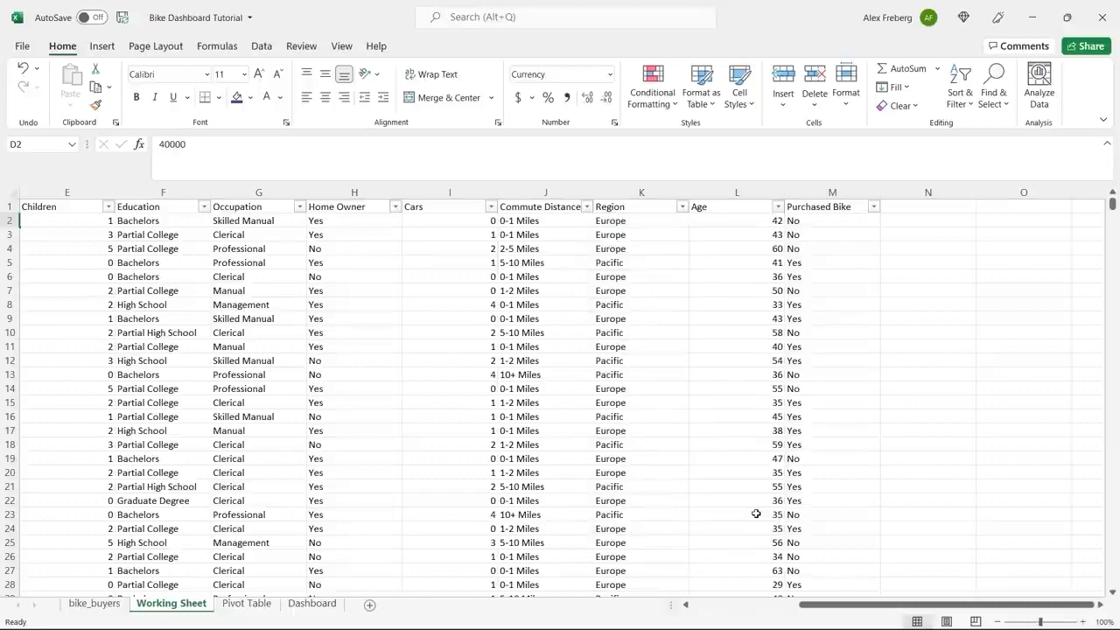
click(778, 207)
mouse_move(775, 394)
mouse_down()
mouse_move(775, 491)
mouse_move(777, 386)
mouse_up()
click(754, 515)
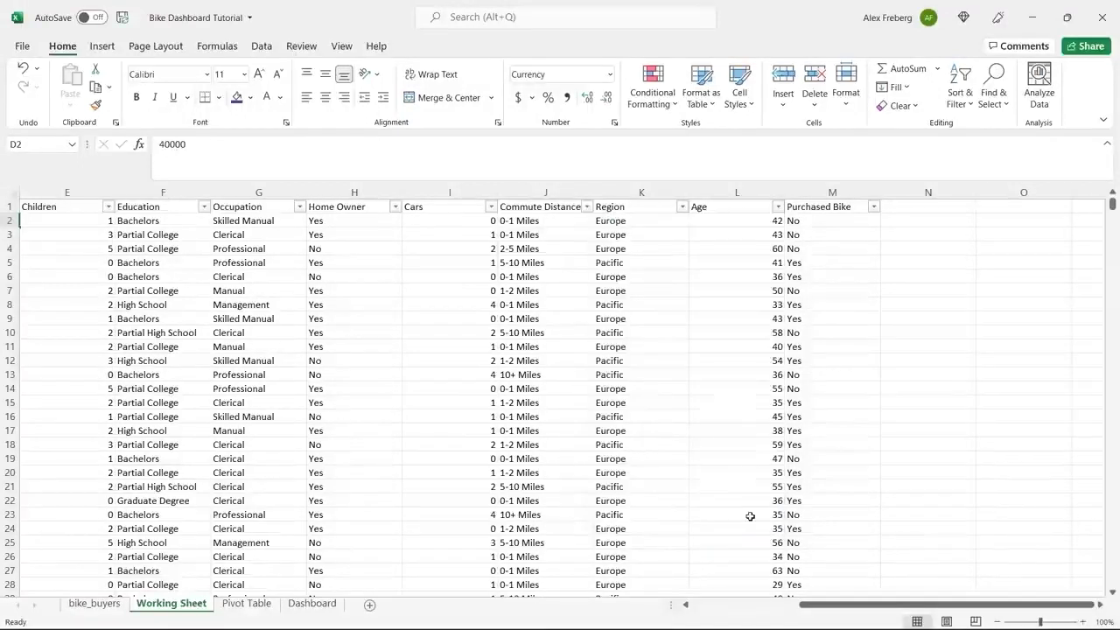
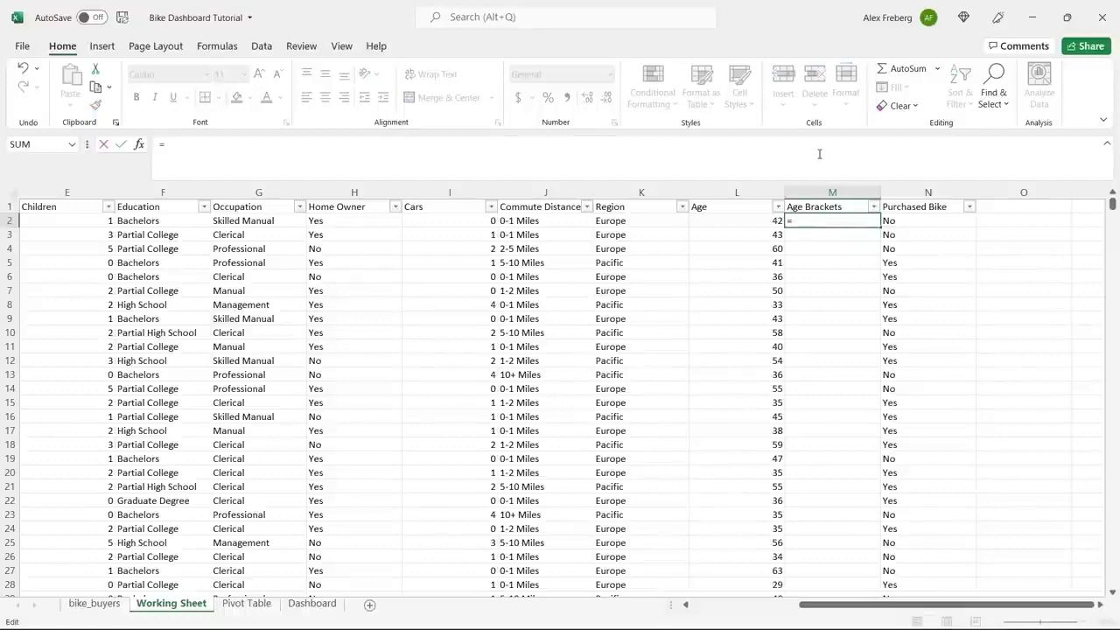
- Enter the formula =IF(L2>31,"Adolescent","Invalid") in cell M2 of the Age Brackets column
text(IF()
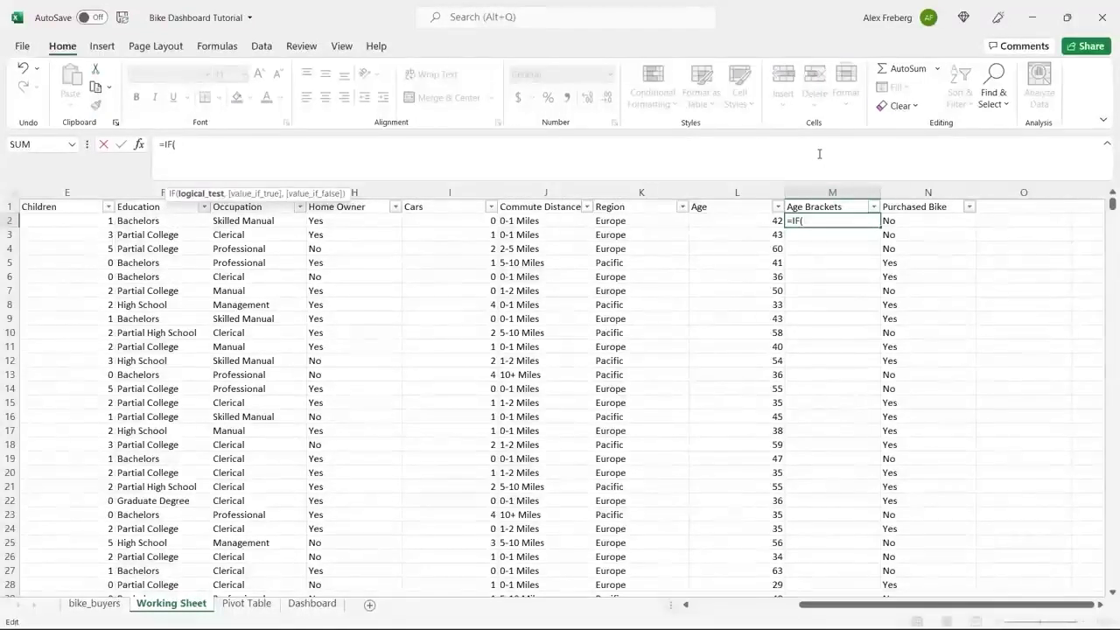
click(745, 220)
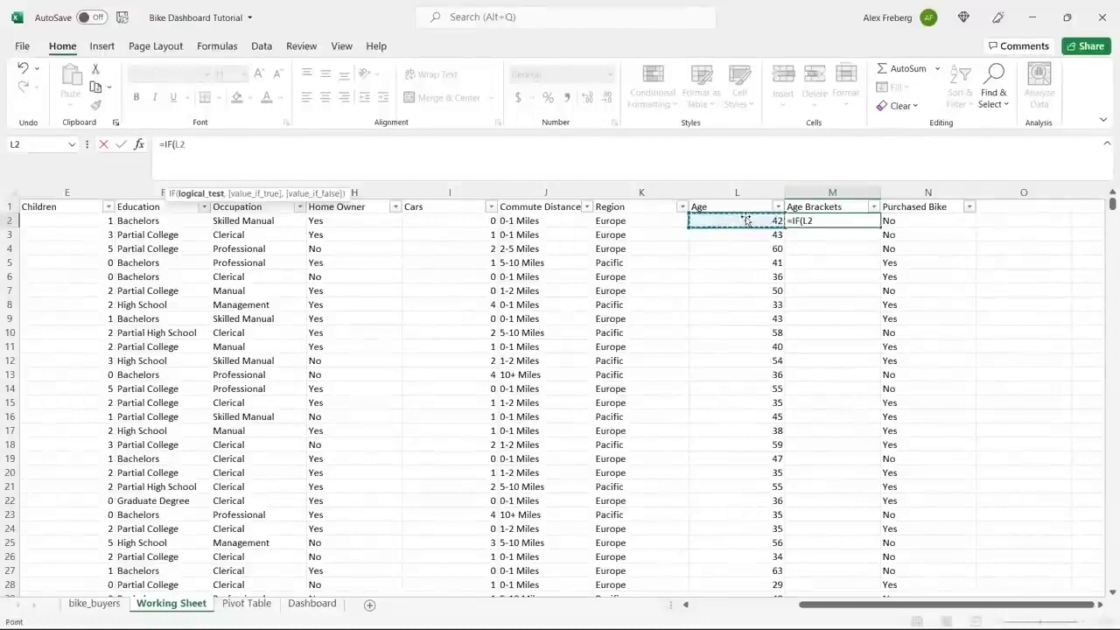
click(658, 147)
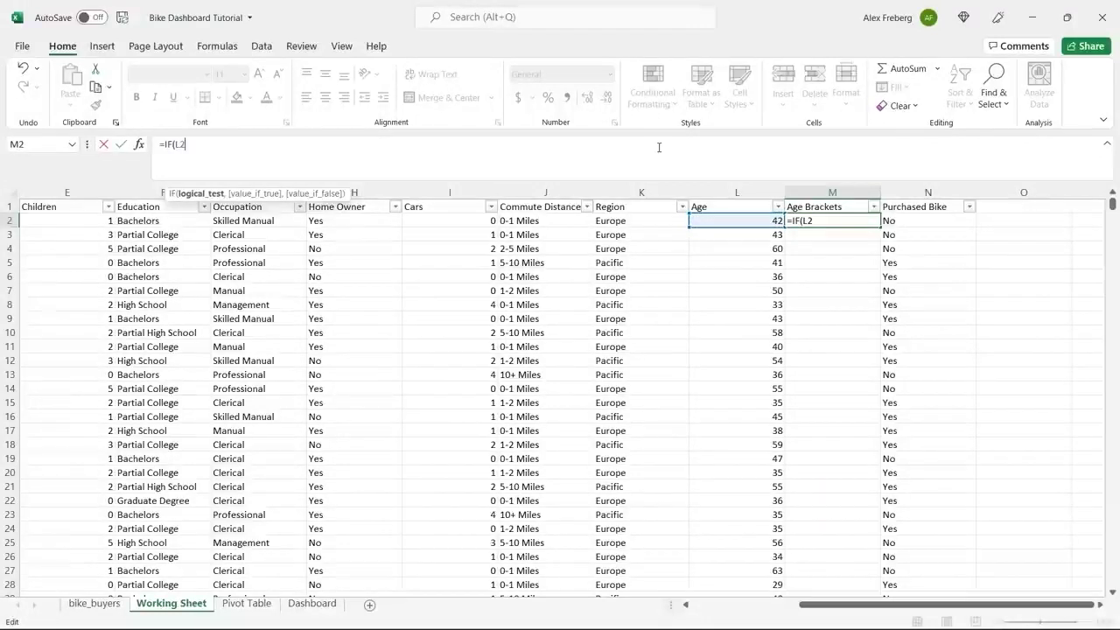
text(>31)
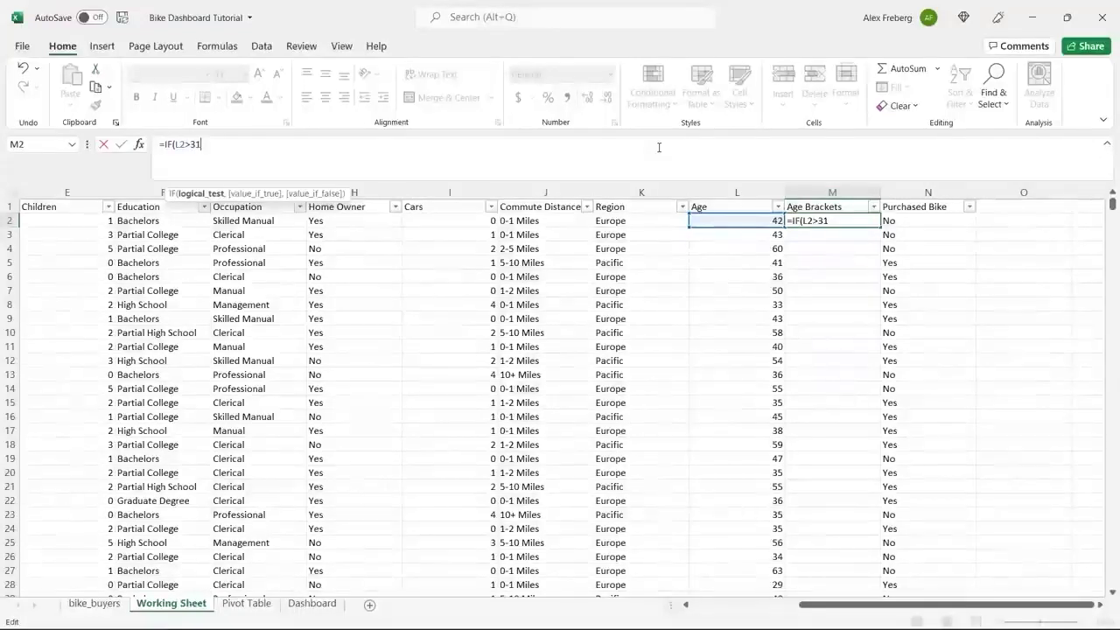
text(,)
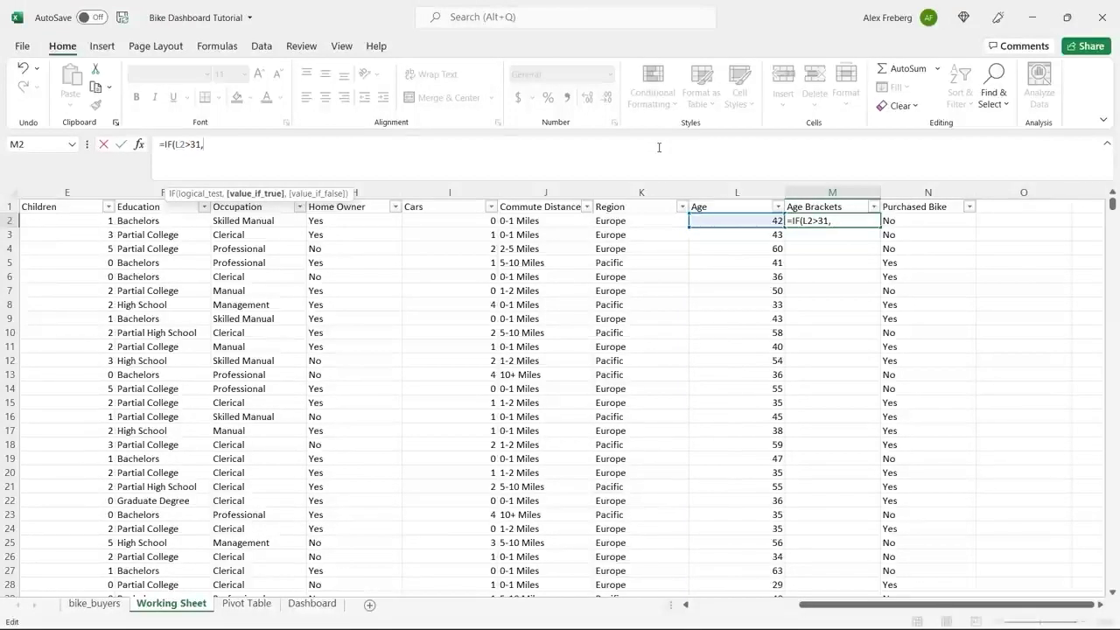
text(Adolescent)
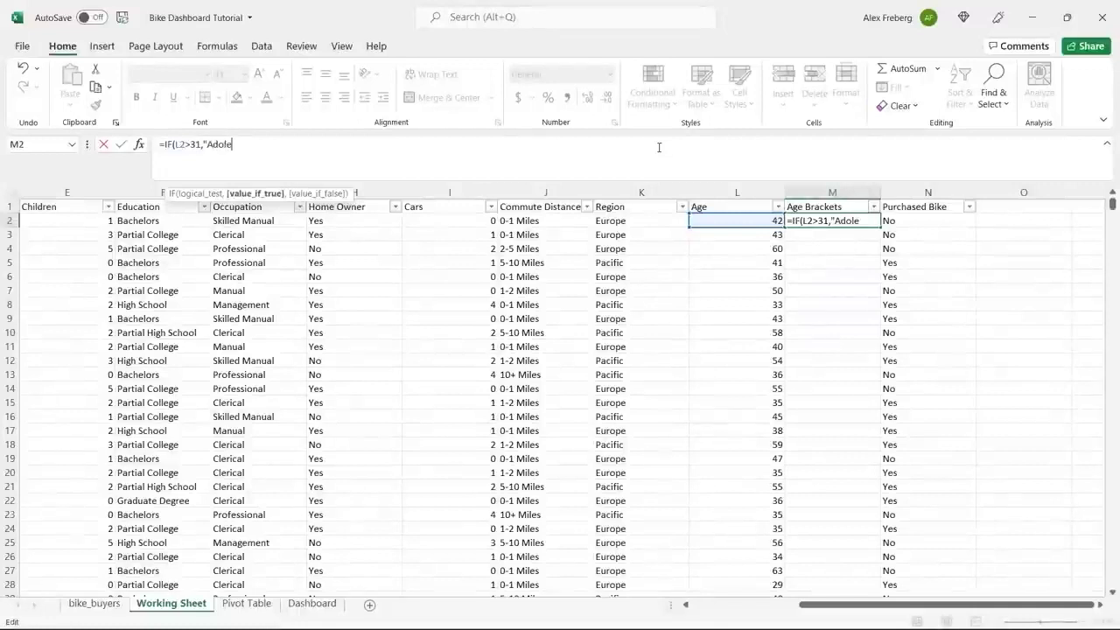
key(BackSpace)
key(BackSpace)
key(BackSpace)
key(BackSpace)
key(BackSpace)
text(scent")
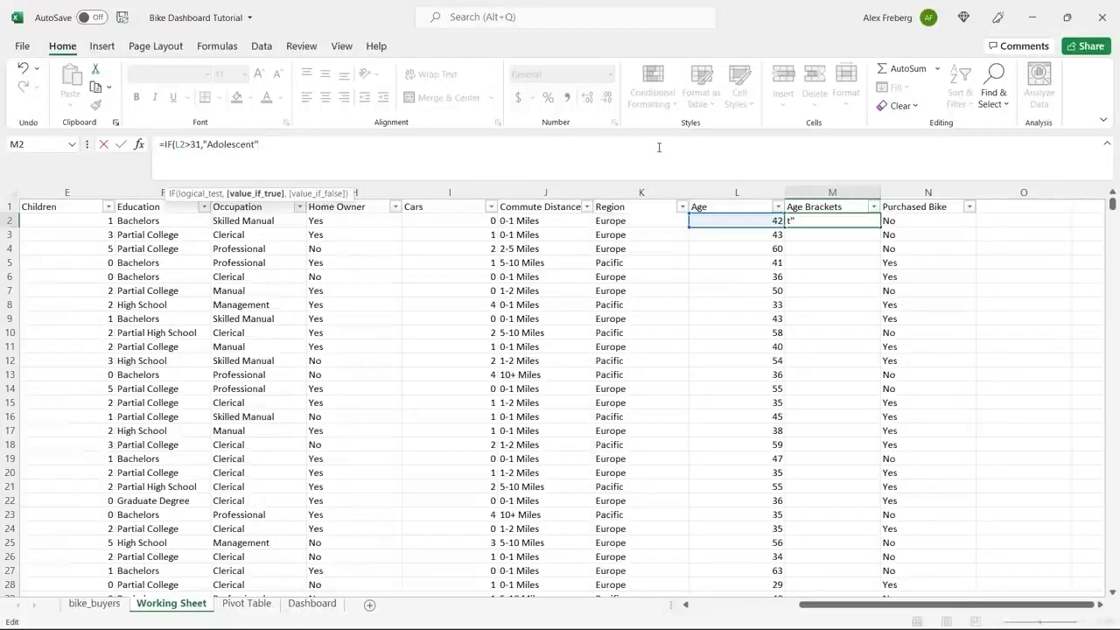
text(,"Invalid")
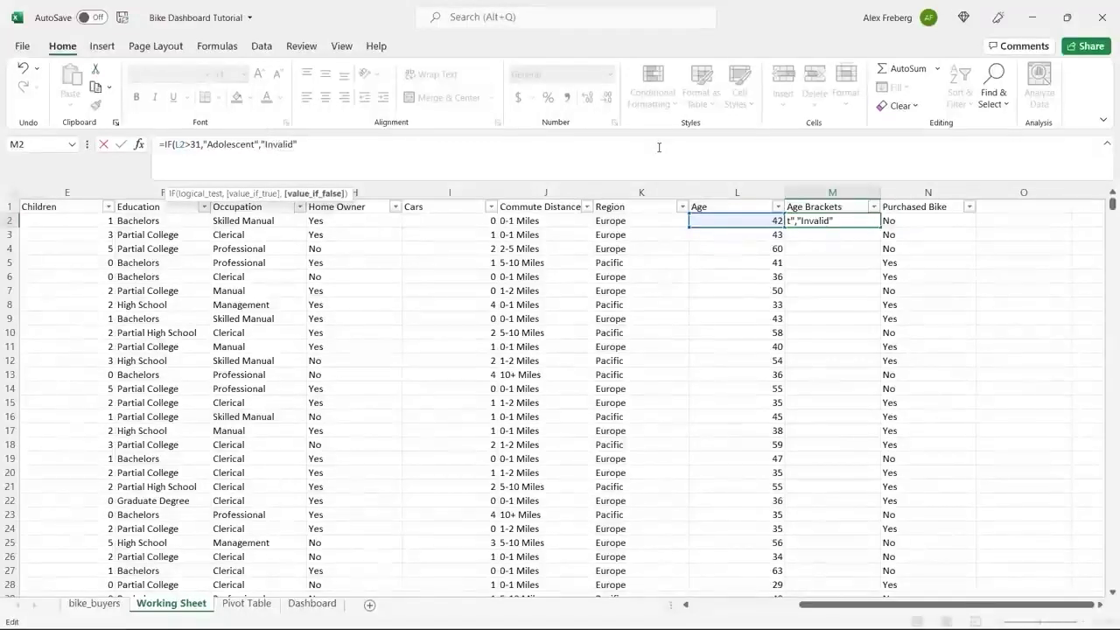
text())
key(ctrl+Return)
- Fill the formula from M2 down the whole Age Brackets column and compare the results with the ages
double_click(879, 226)
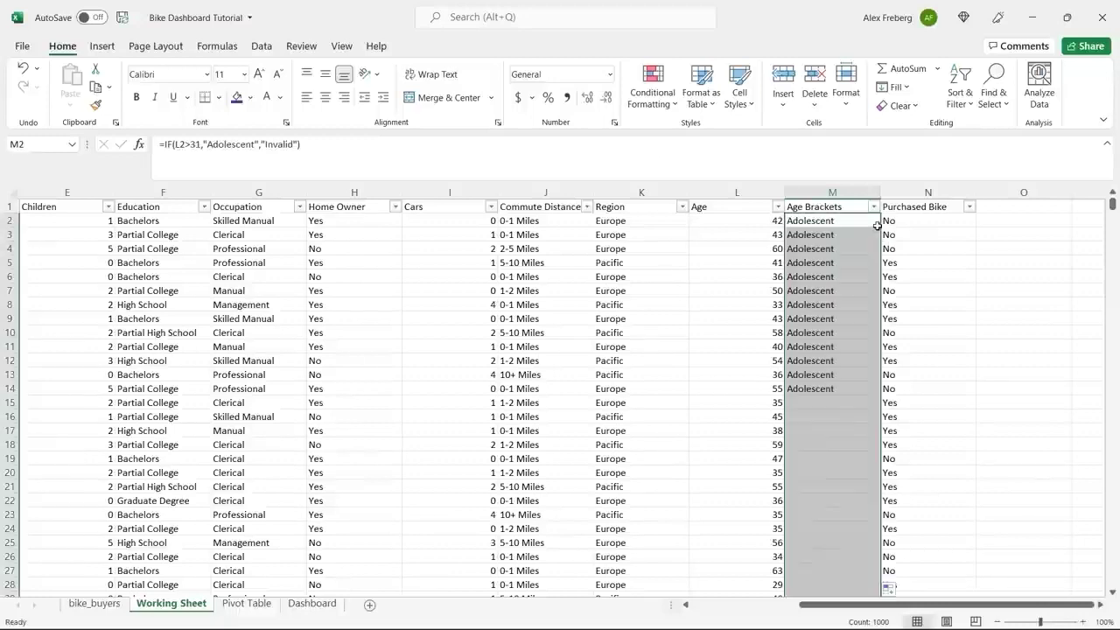
click(798, 259)
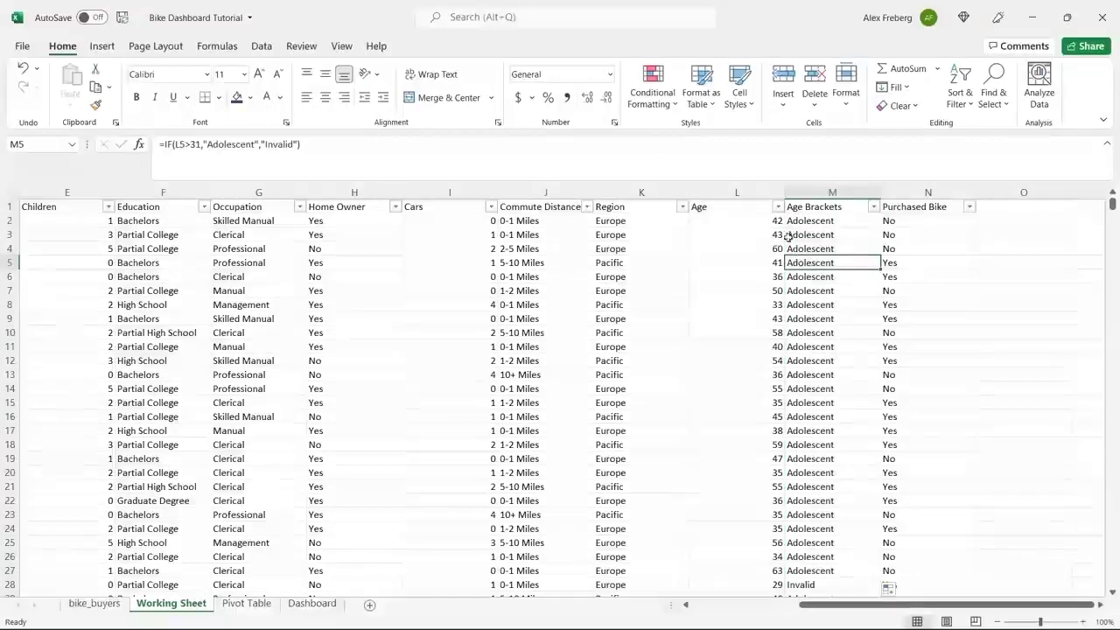
click(758, 222)
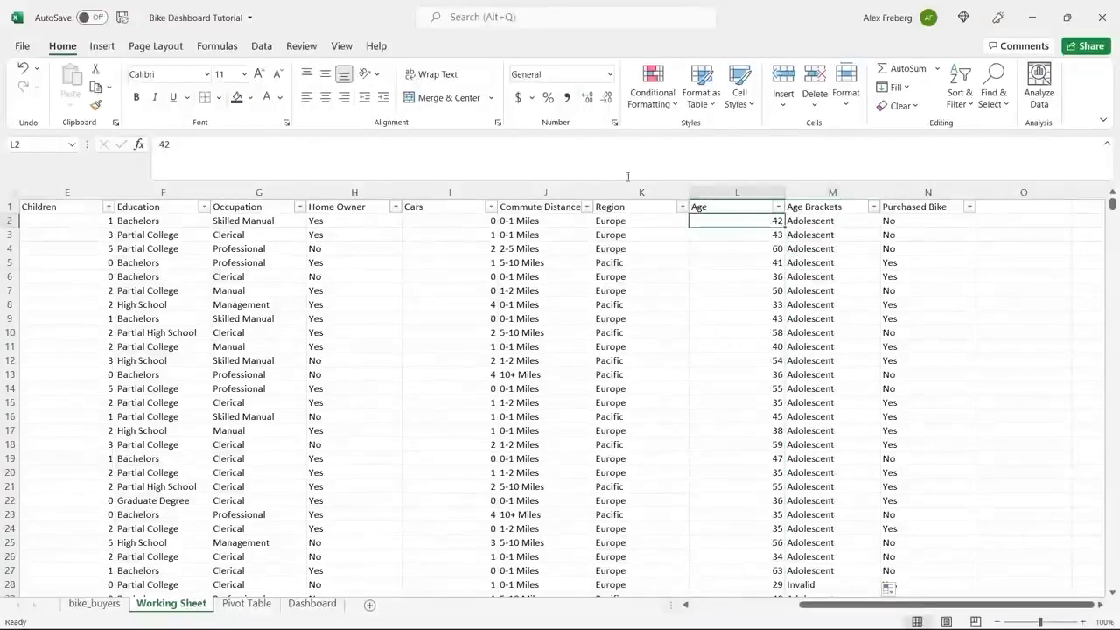
- Change the condition in M2's formula to L2<31 and fill the corrected formula down the Age Brackets column
click(815, 222)
click(193, 146)
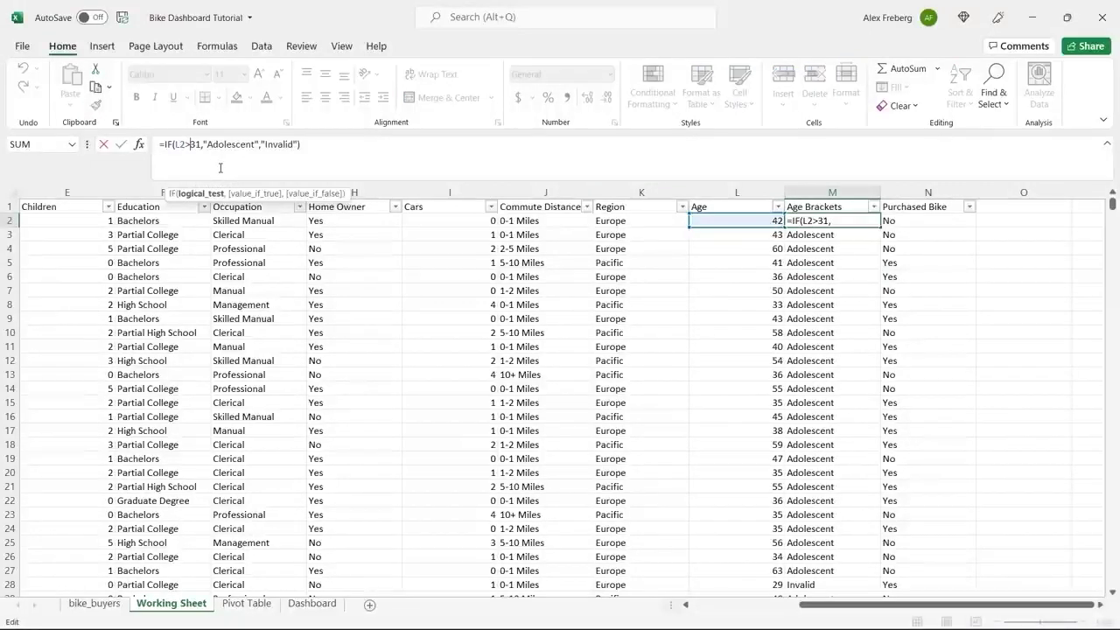
key(BackSpace)
text(<)
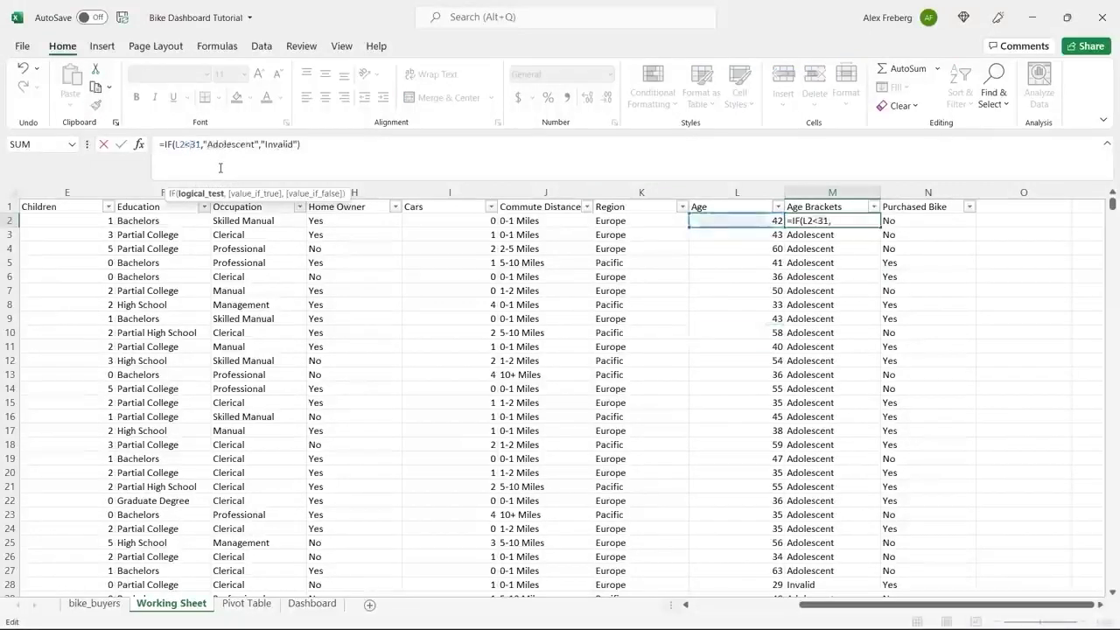
key(ctrl+Return)
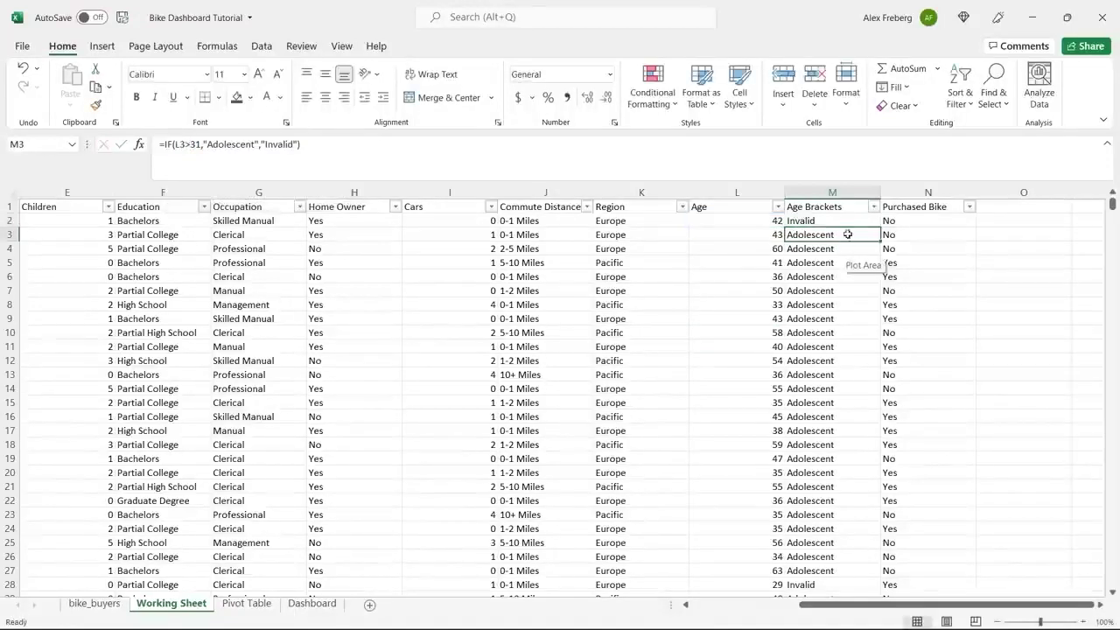
double_click(879, 226)
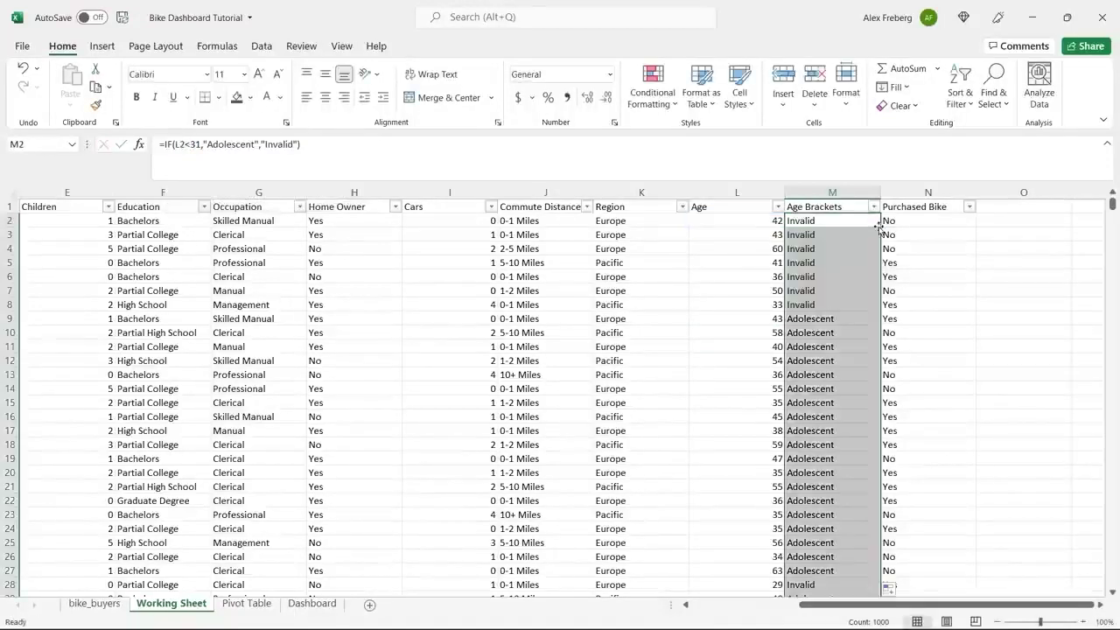
- Compare the assigned brackets with the ages down the rows and examine the Age Brackets filter values without applying a filter
click(822, 375)
scroll(822, 374, down, 2)
scroll(823, 374, down, 2)
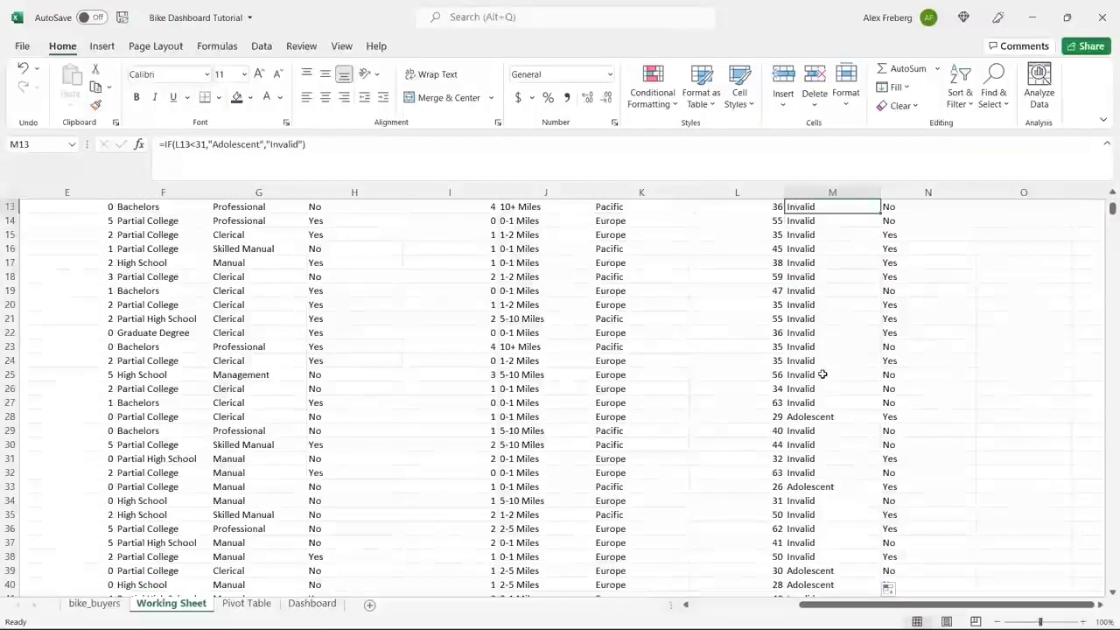
click(770, 499)
click(812, 501)
click(795, 487)
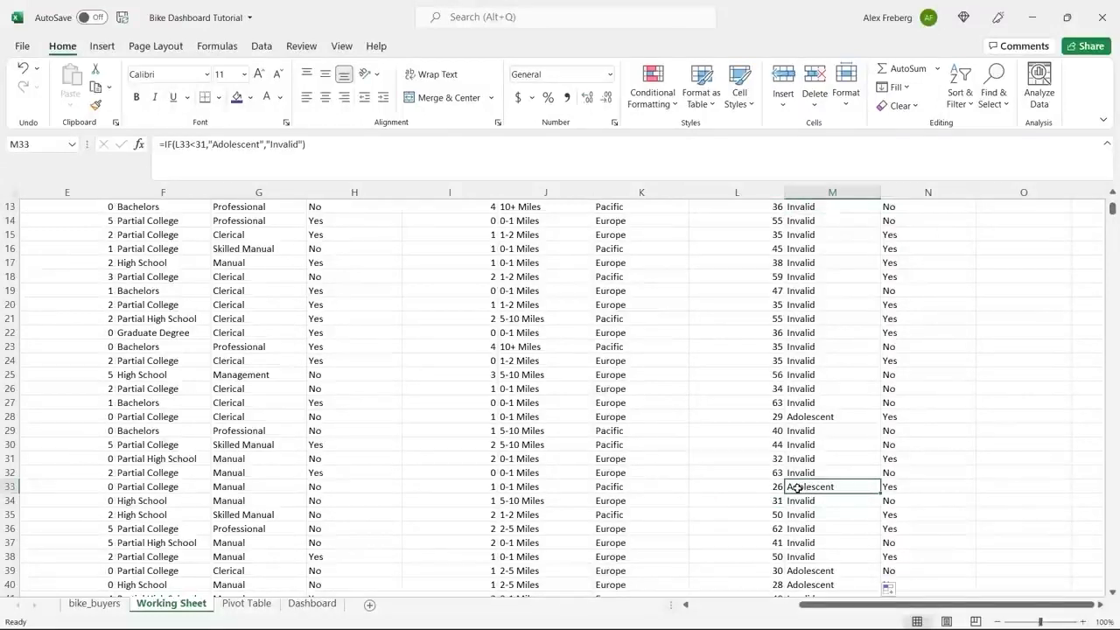
click(833, 418)
scroll(848, 350, up, 4)
click(881, 205)
click(873, 207)
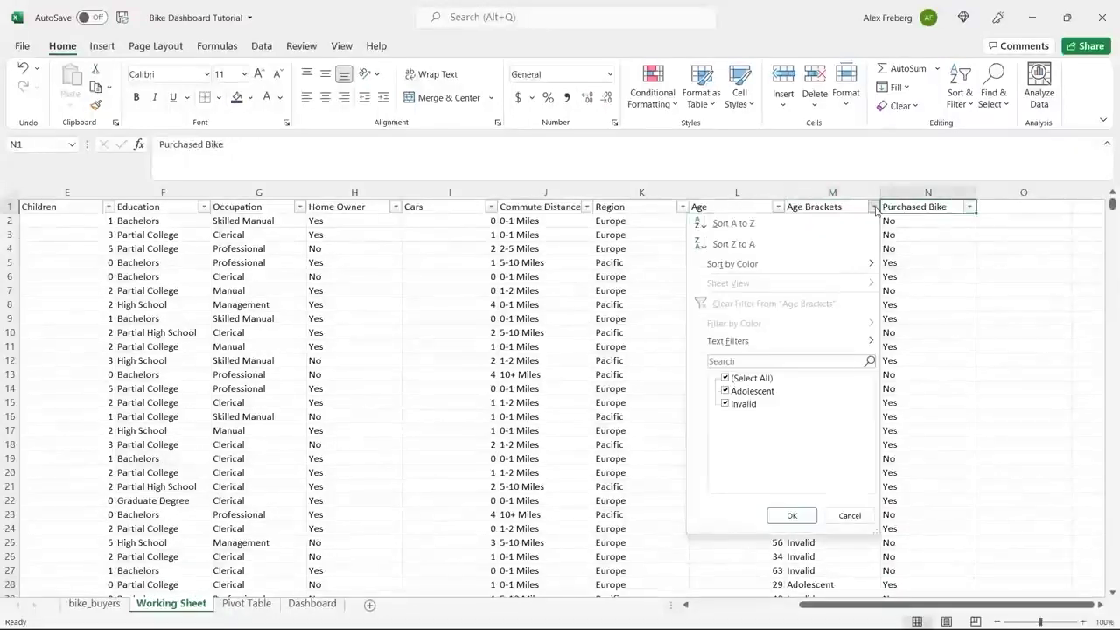
click(867, 515)
- Open the Age Brackets formula in M2 for editing, with the insertion point just before its IF function
click(812, 220)
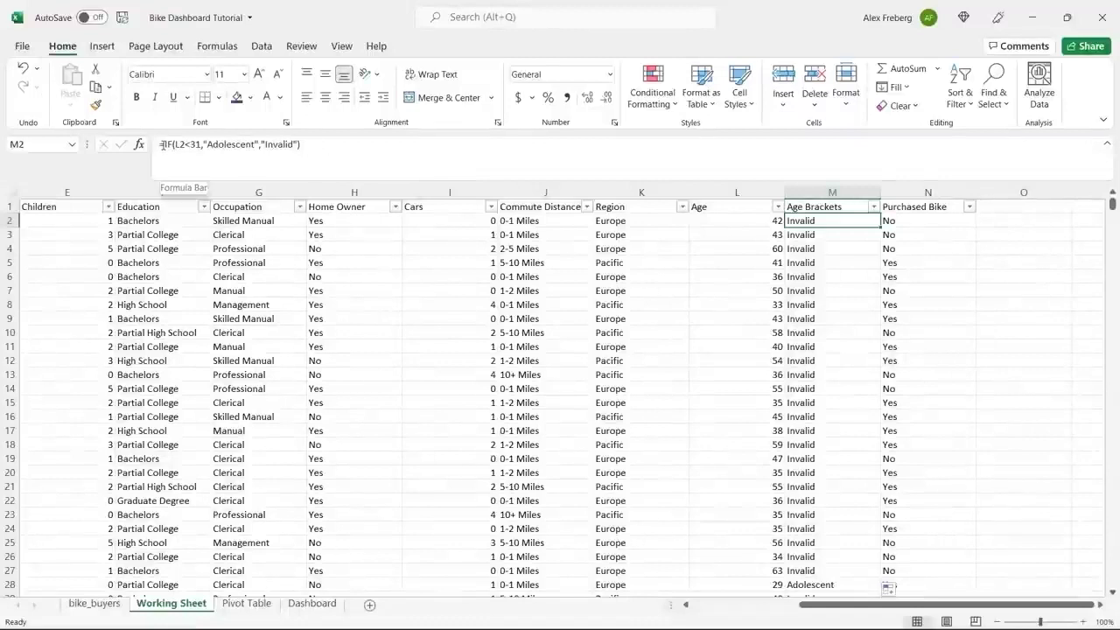
double_click(279, 143)
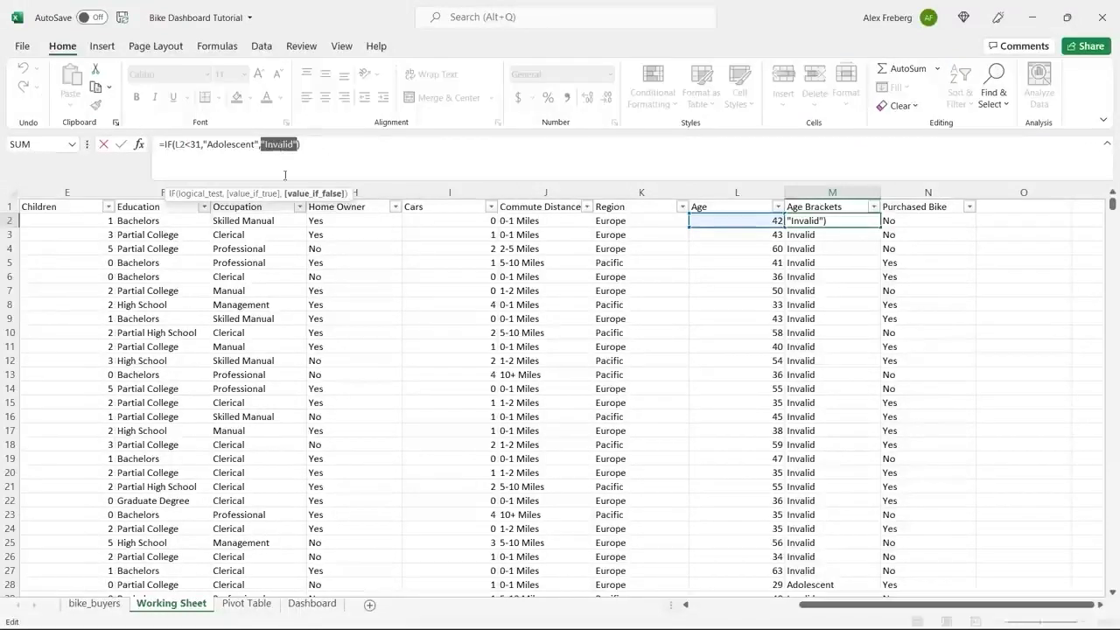
click(309, 153)
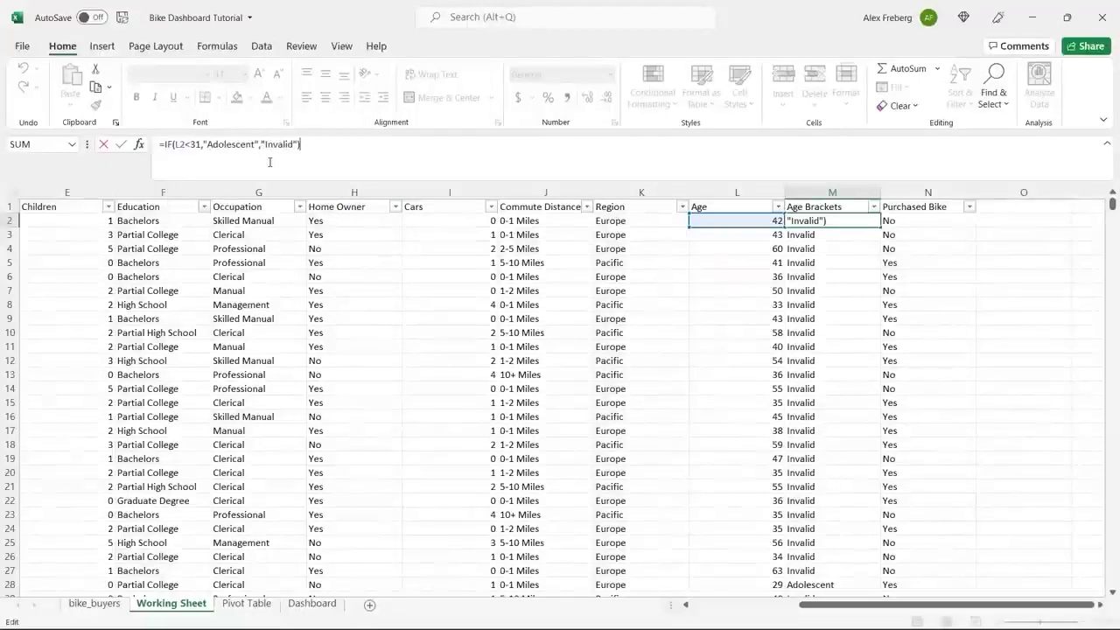
double_click(278, 145)
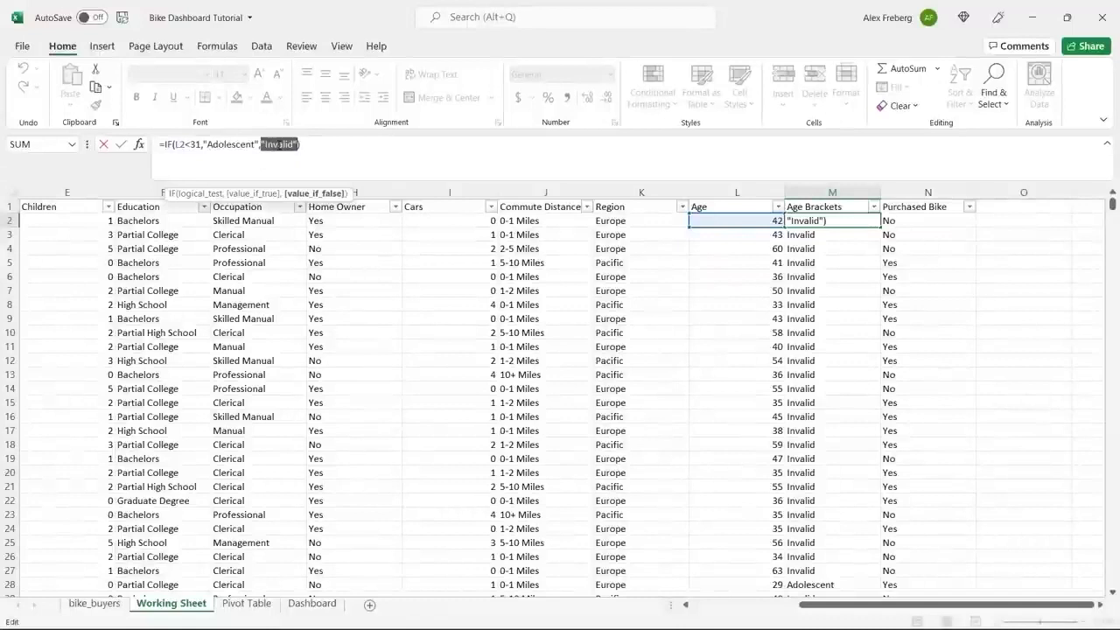
click(301, 147)
key(Home)
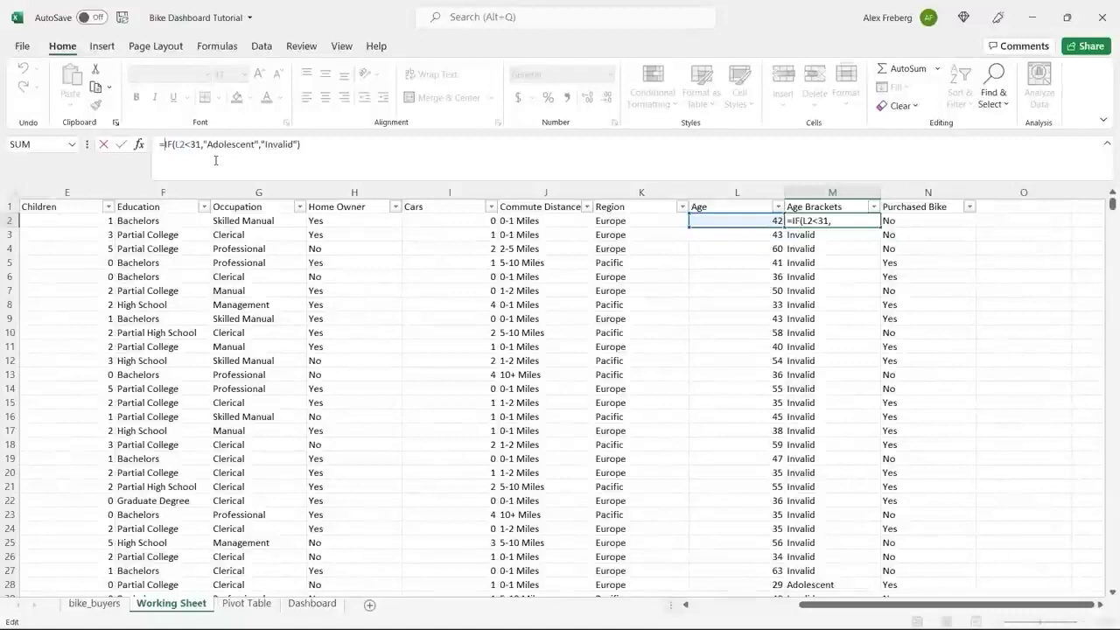
text(IF(()
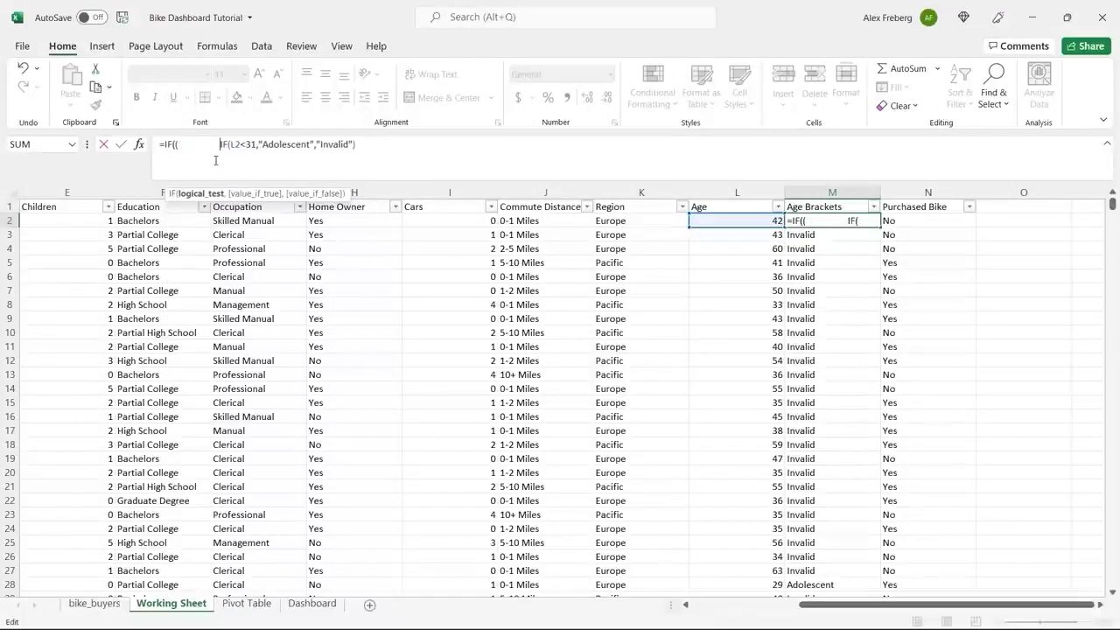
key(BackSpace)
key(BackSpace)
key(BackSpace)
key(BackSpace)
key(BackSpace)
key(BackSpace)
key(BackSpace)
key(BackSpace)
key(BackSpace)
key(BackSpace)
key(BackSpace)
key(BackSpace)
key(BackSpace)
key(BackSpace)
key(BackSpace)
key(BackSpace)
key(BackSpace)
key(BackSpace)
key(BackSpace)
key(BackSpace)
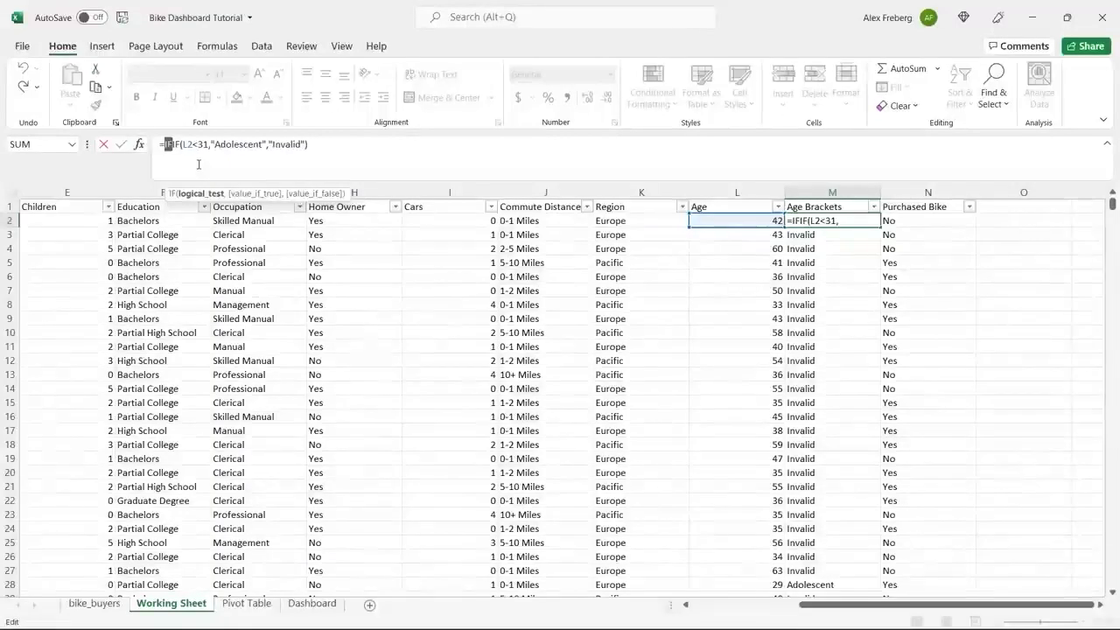
key(BackSpace)
key(BackSpace)
key(BackSpace)
key(BackSpace)
key(BackSpace)
key(BackSpace)
key(BackSpace)
key(BackSpace)
key(BackSpace)
key(BackSpace)
key(BackSpace)
key(BackSpace)
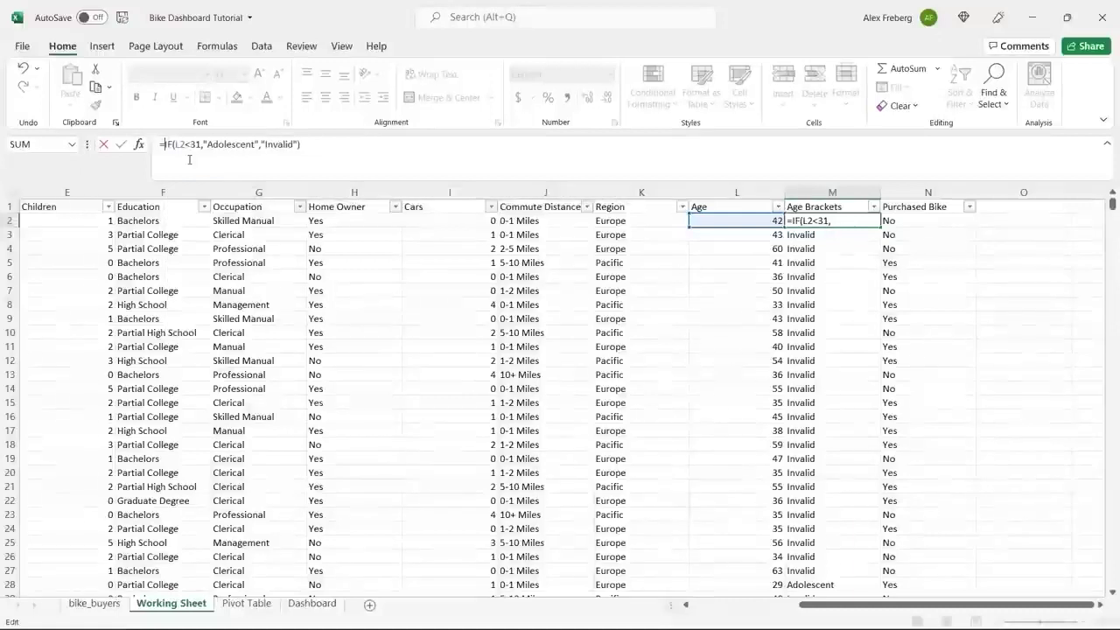
- Nest M2's existing IF inside a new one, giving =IF(L2>=31, "Middle Age",IF(L2<31,"Adolescent","Invalid"))
text(()
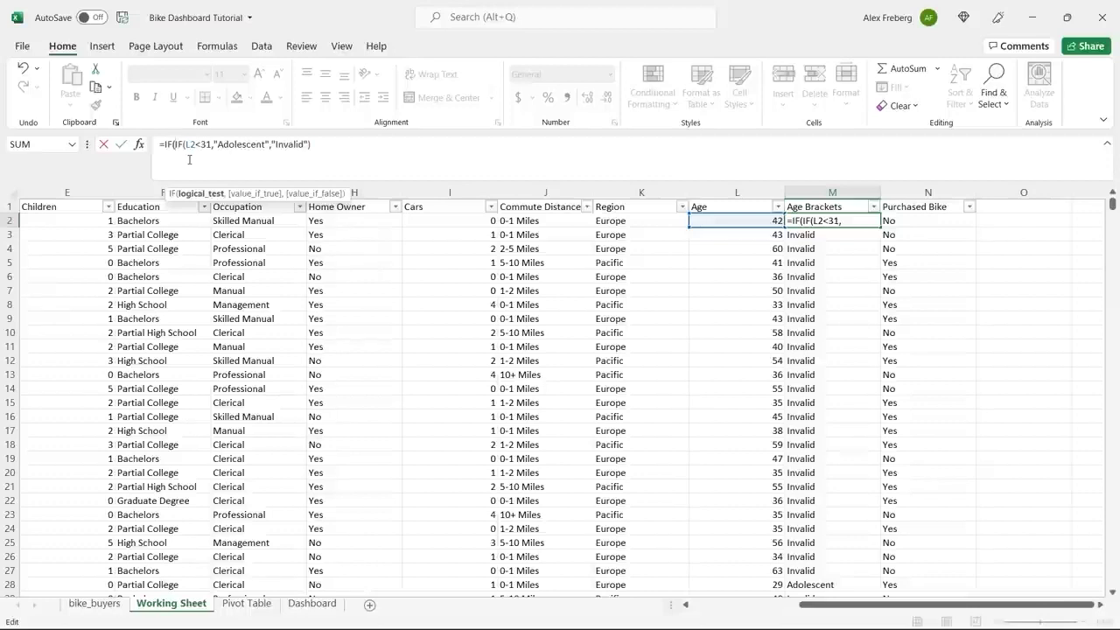
click(737, 220)
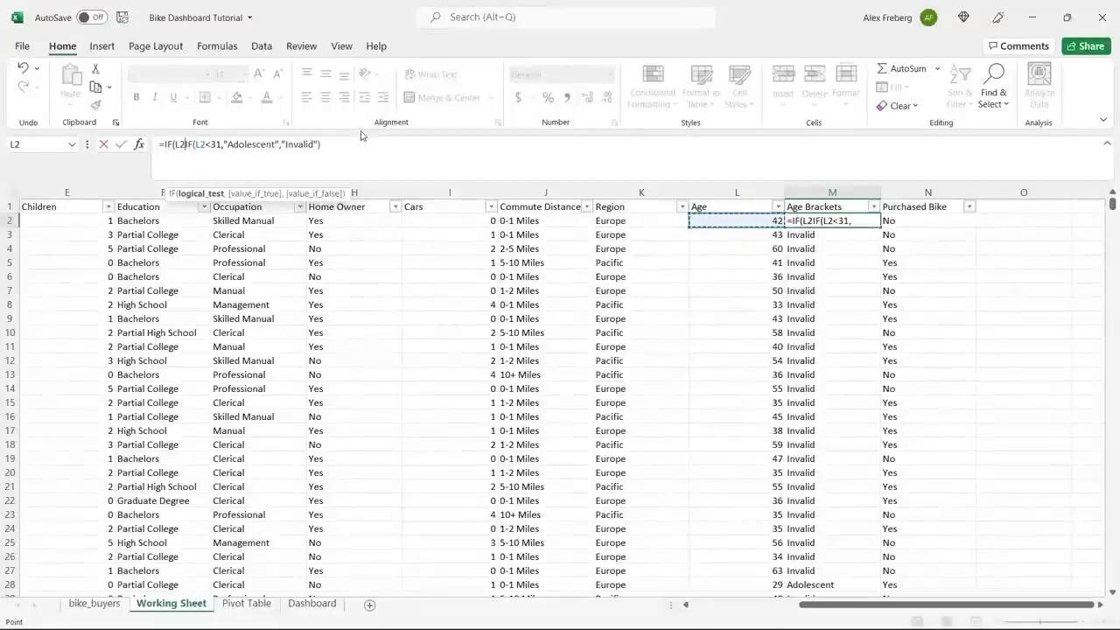
text(>=31,)
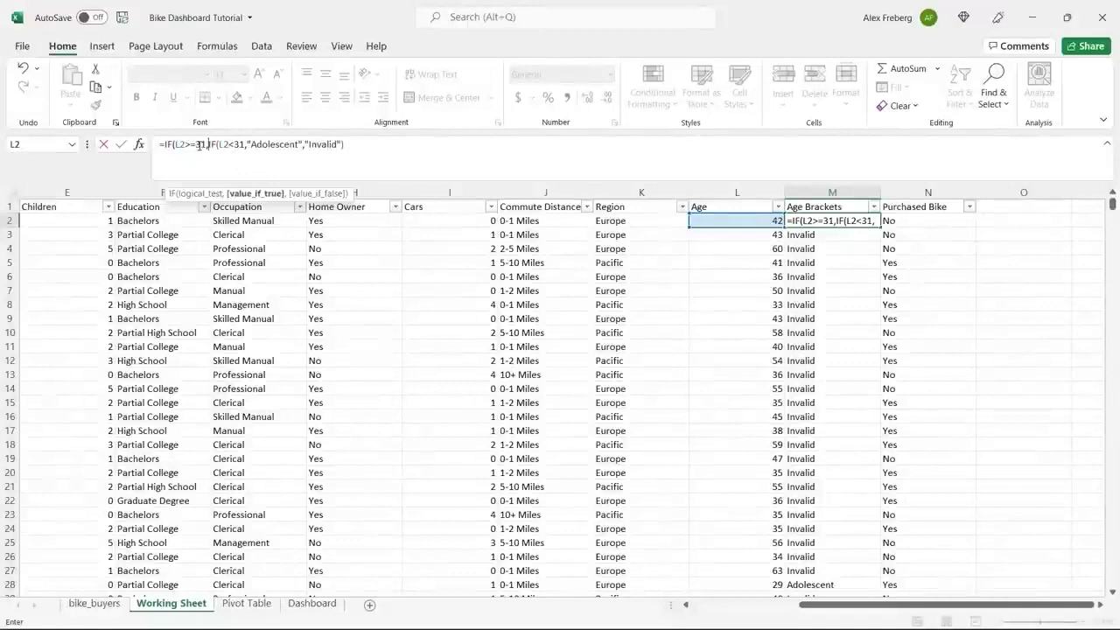
text("M)
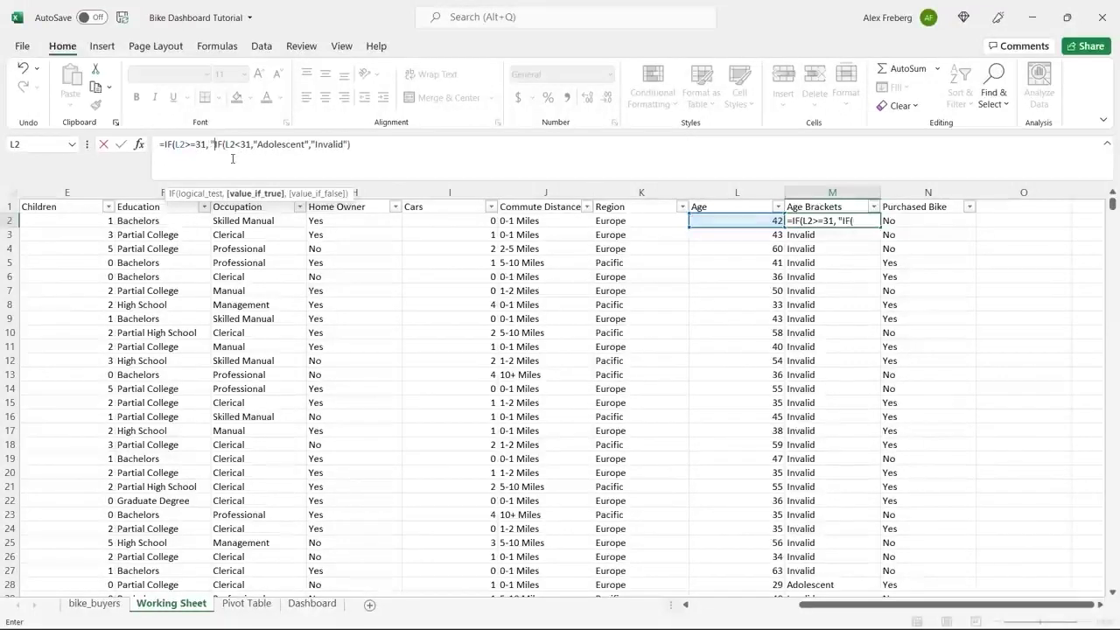
text(iddle Age")
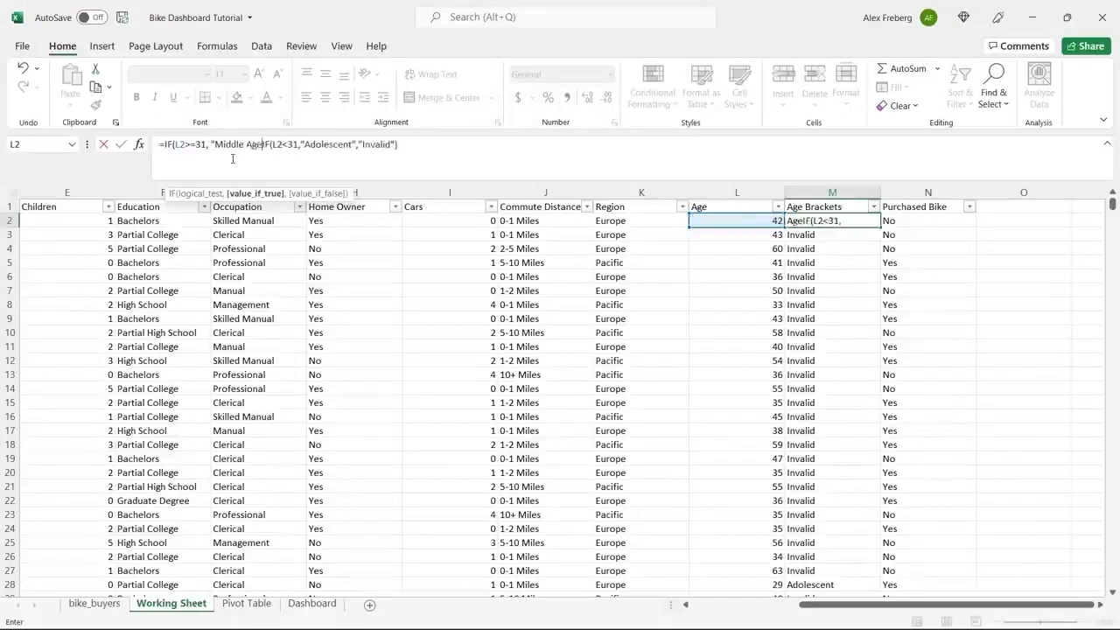
text(,)
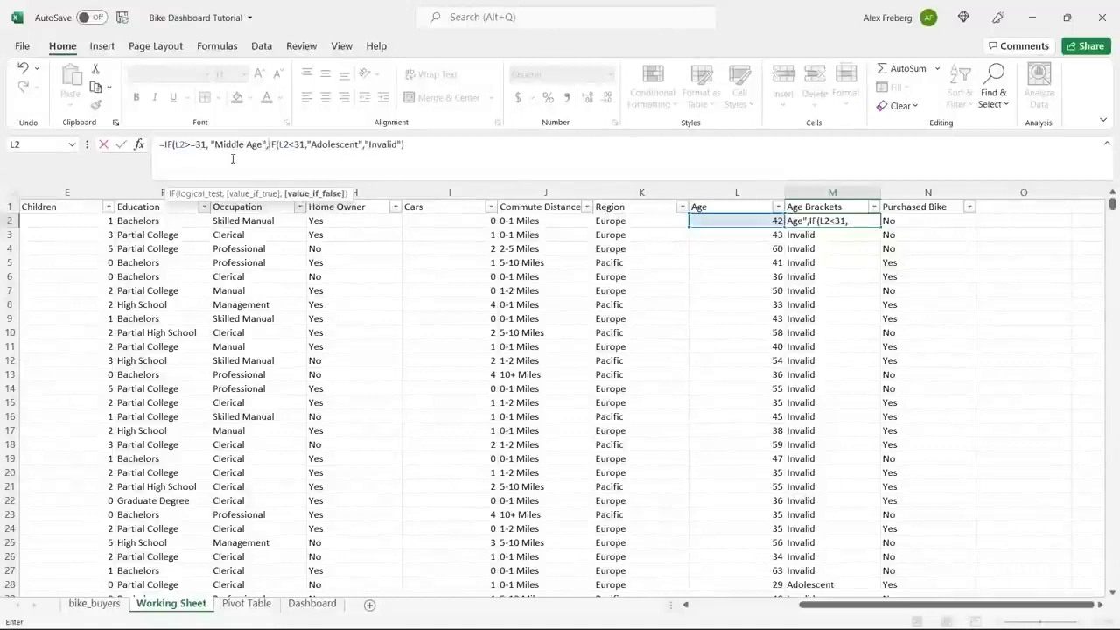
drag(269, 145, 402, 145)
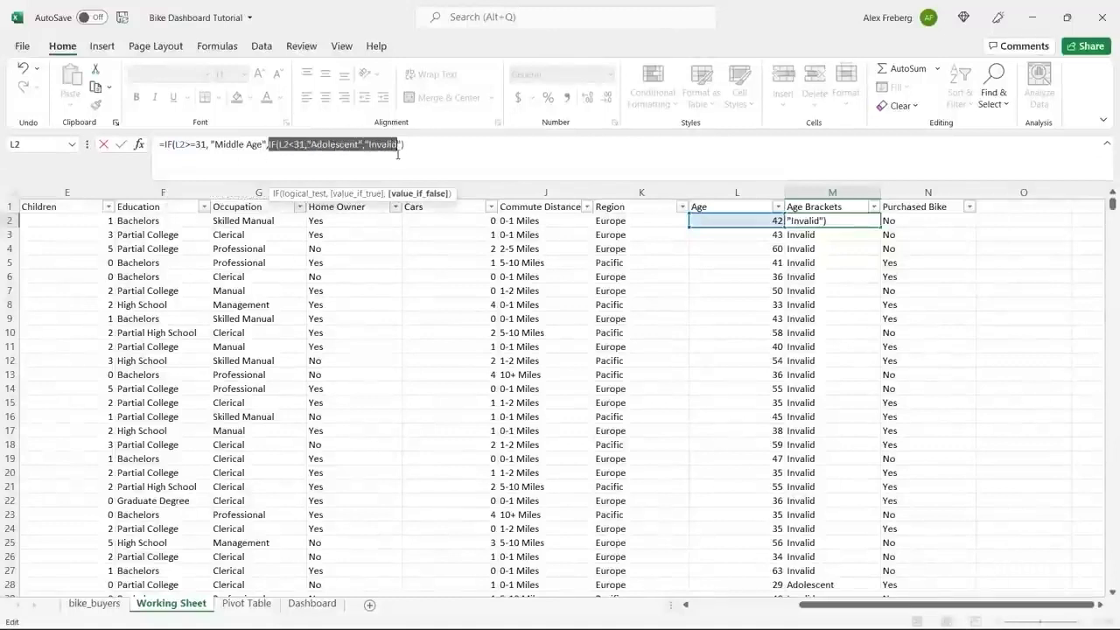
click(411, 147)
text())
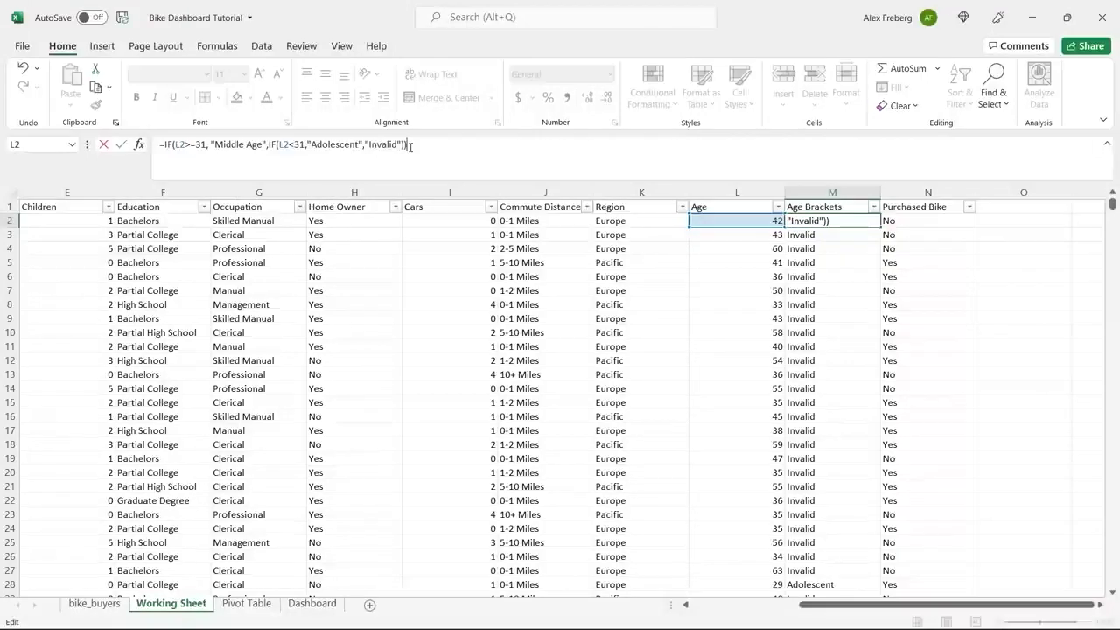
key(Return)
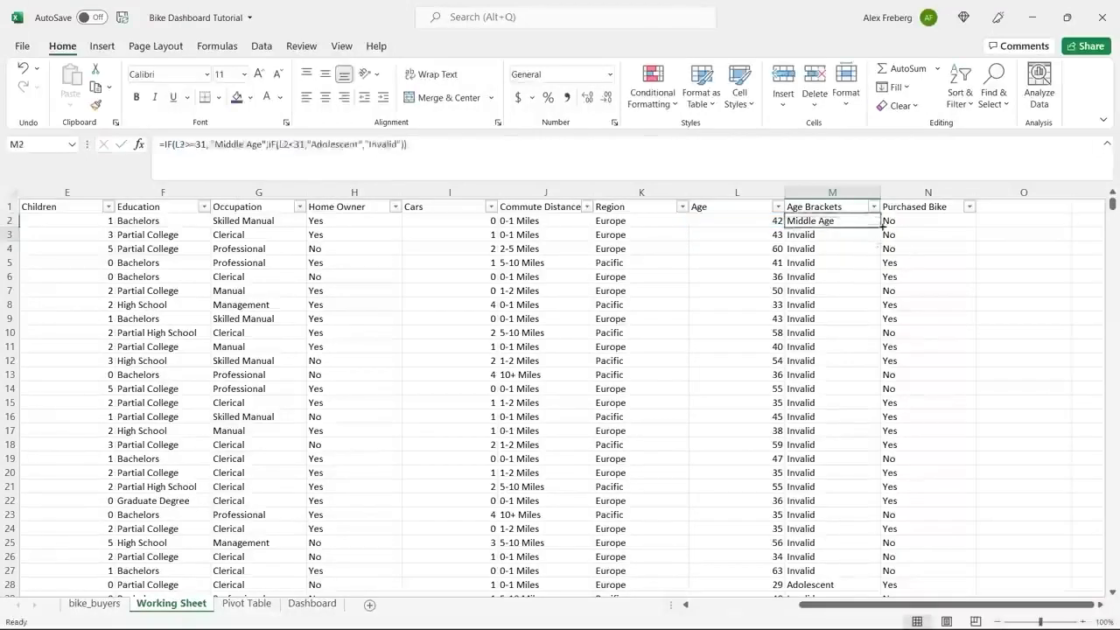
- Fill M2's nested formula down the Age Brackets column and check the column's filter values without applying a filter
key(Return)
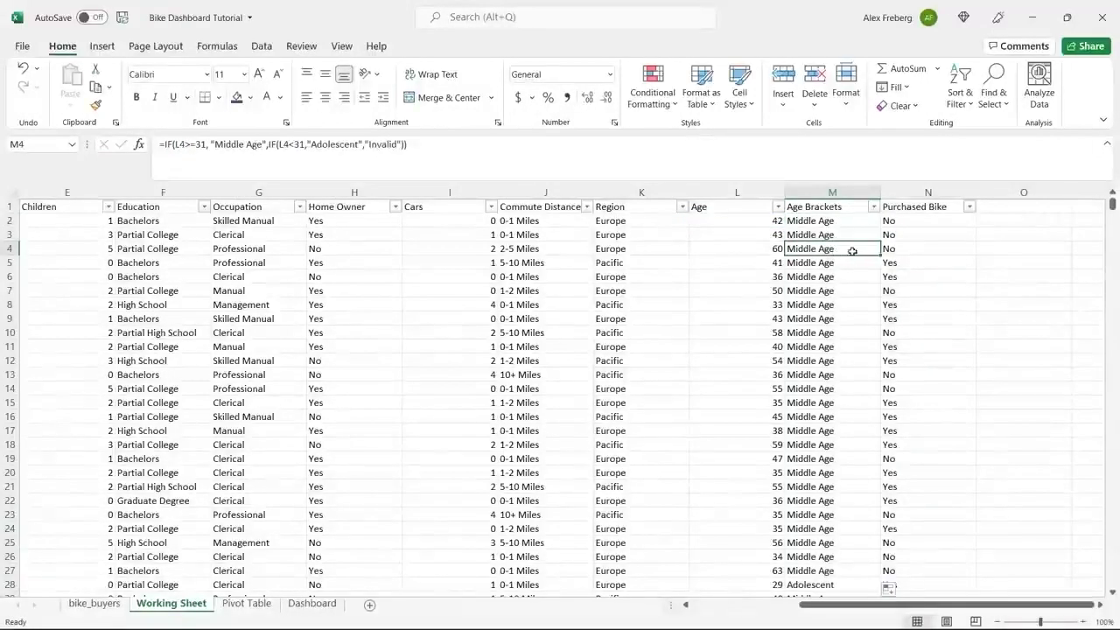
click(873, 207)
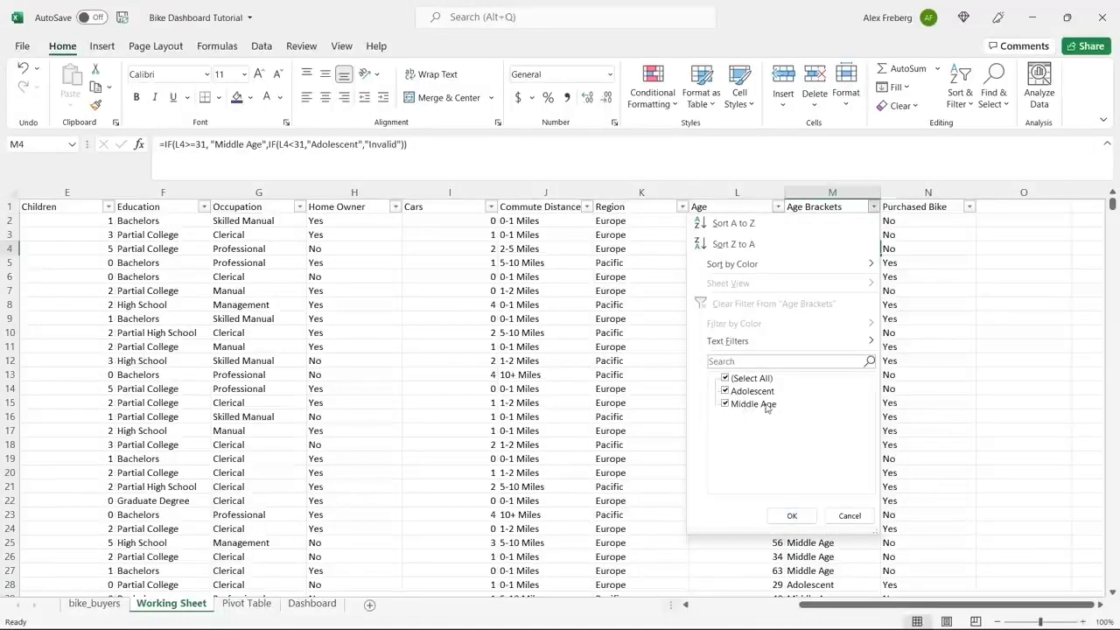
click(837, 512)
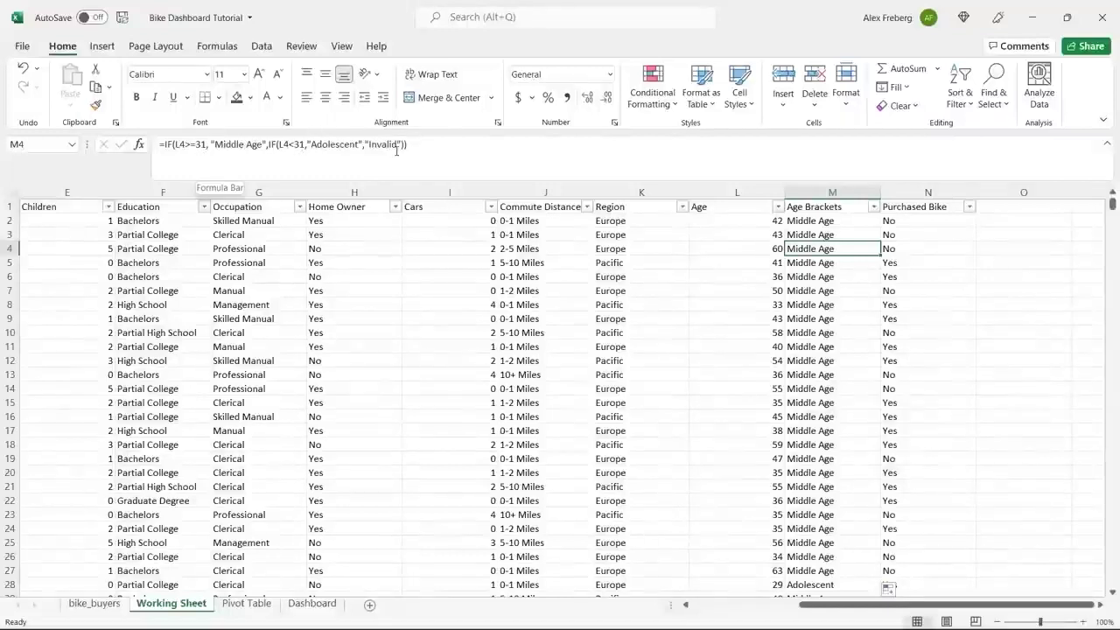
click(873, 207)
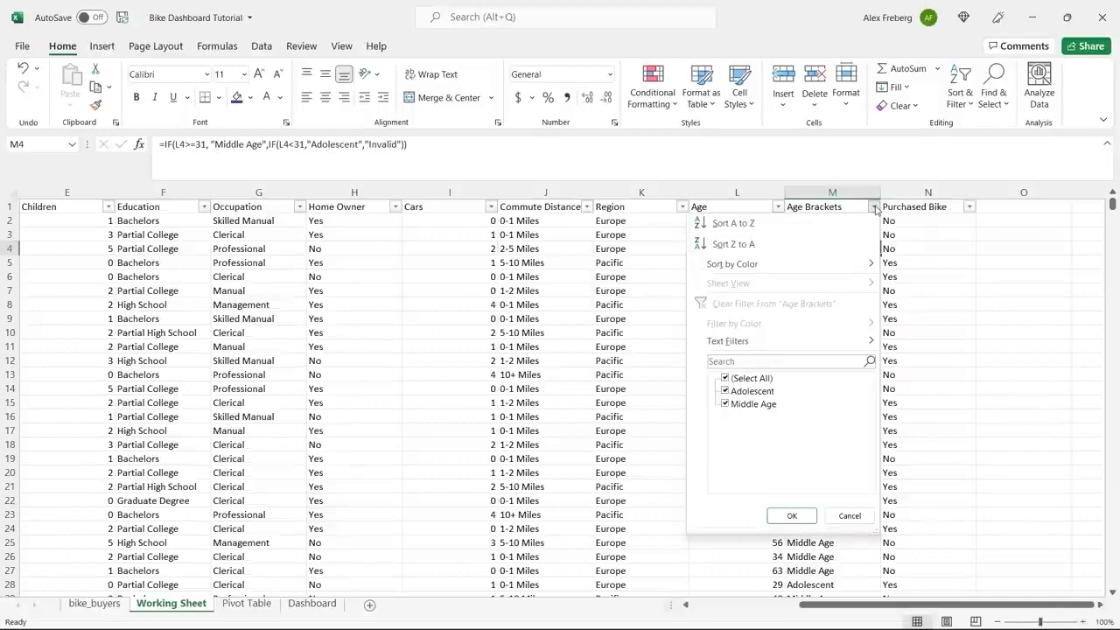
click(850, 516)
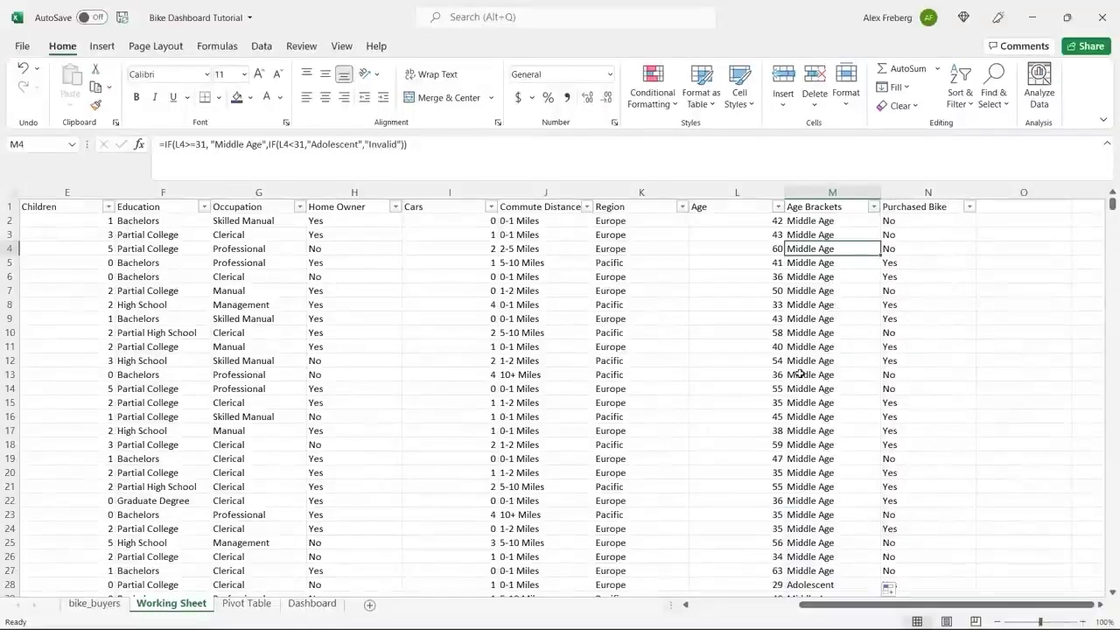
click(415, 145)
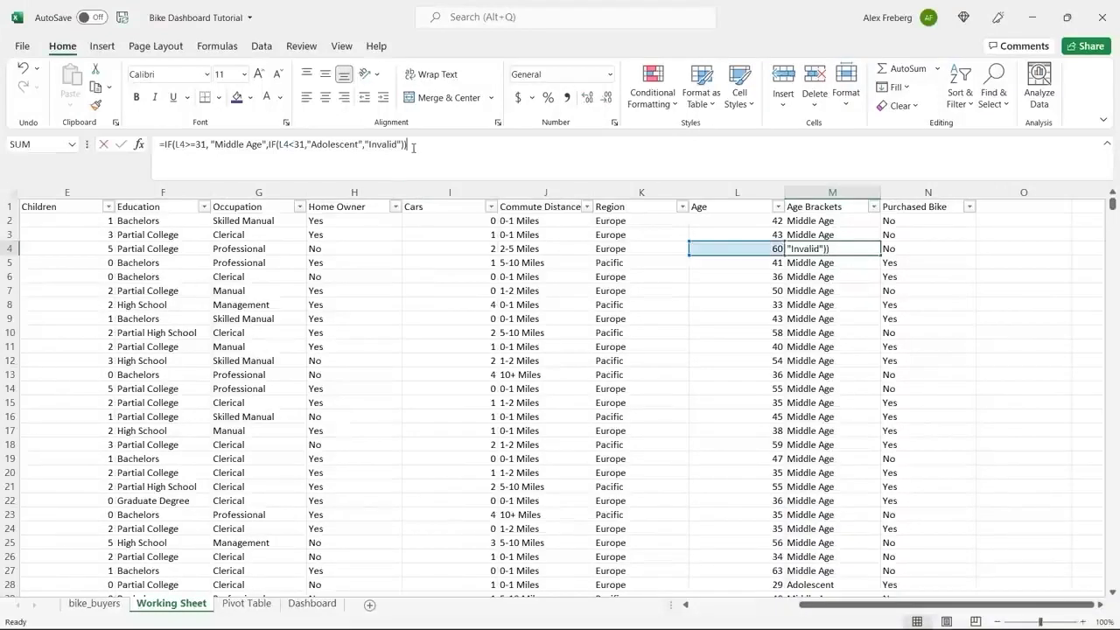
drag(415, 145, 161, 149)
double_click(381, 144)
click(416, 144)
click(164, 144)
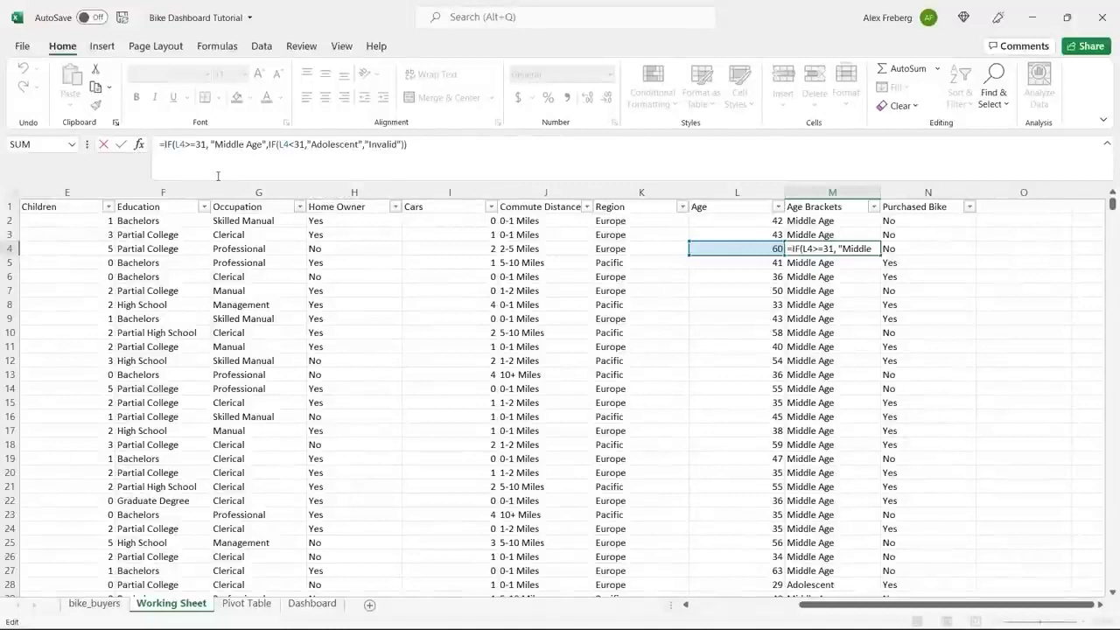
text(IF)
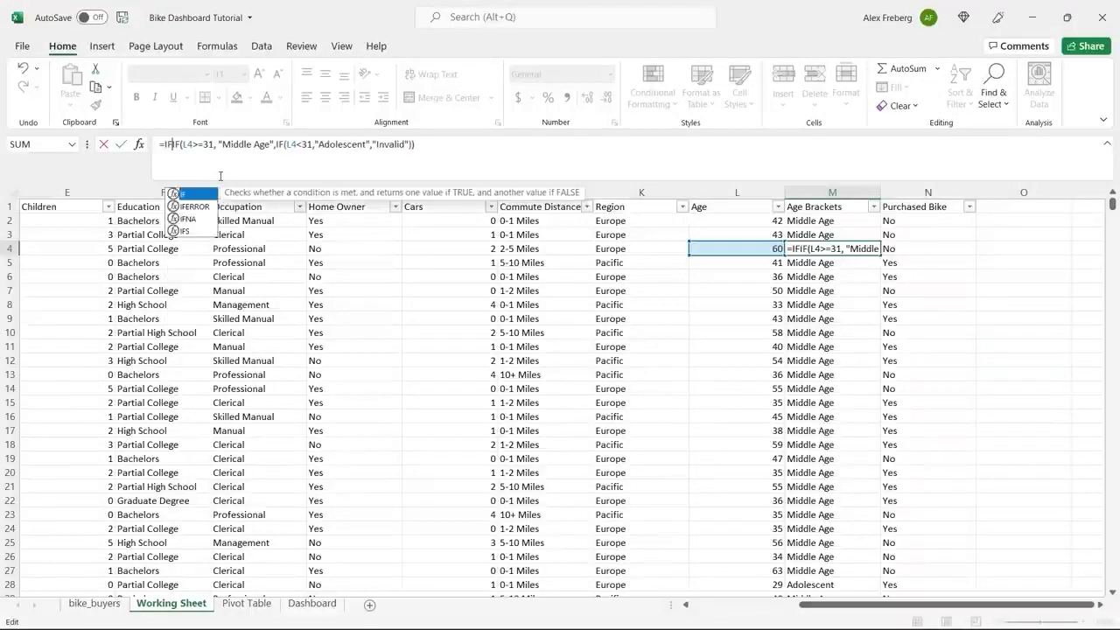
text(()
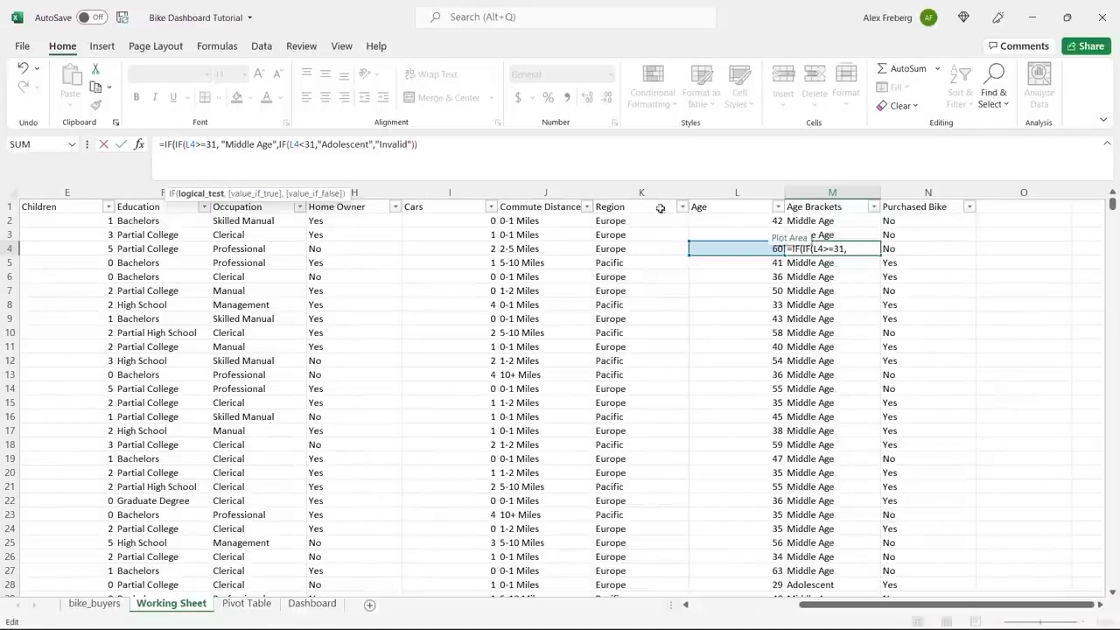
key(BackSpace)
key(BackSpace)
key(BackSpace)
key(BackSpace)
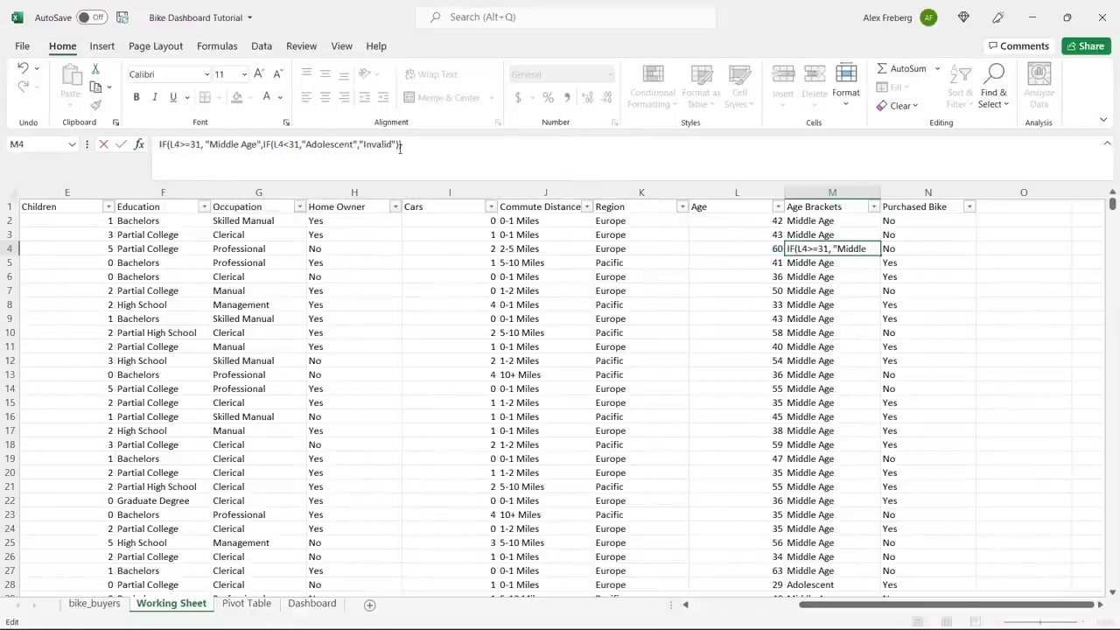
key(Escape)
- Wrap M2's formula in another IF, giving =IF(L2>55, "Old",IF(L2>=31, "Middle Age",IF(L2<31,"Adolescent","Invalid")))
click(800, 218)
click(183, 160)
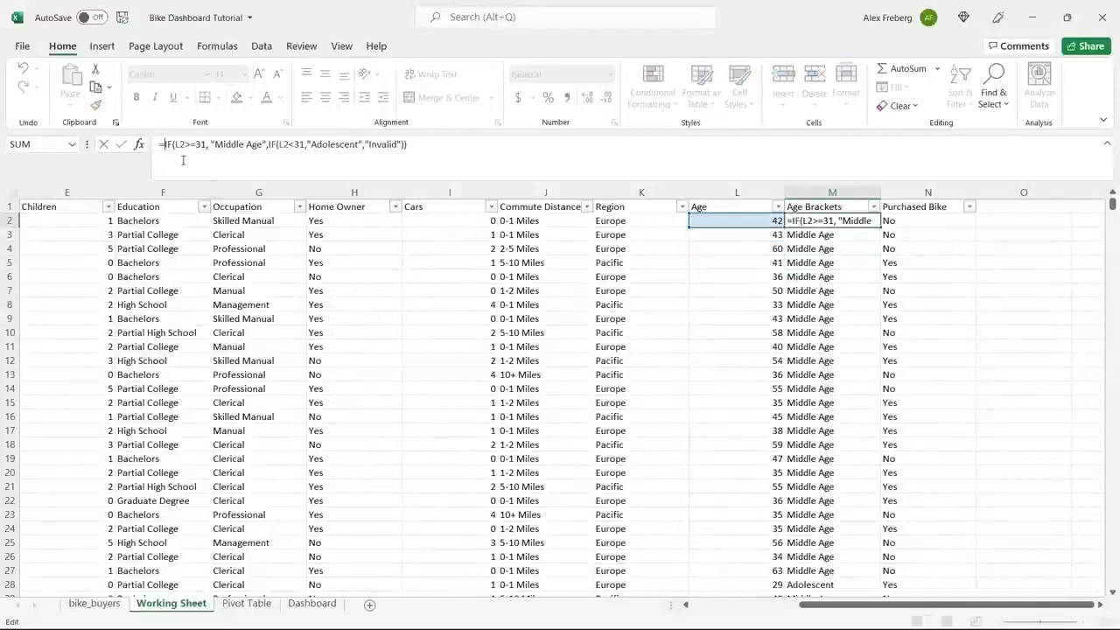
text(IF()
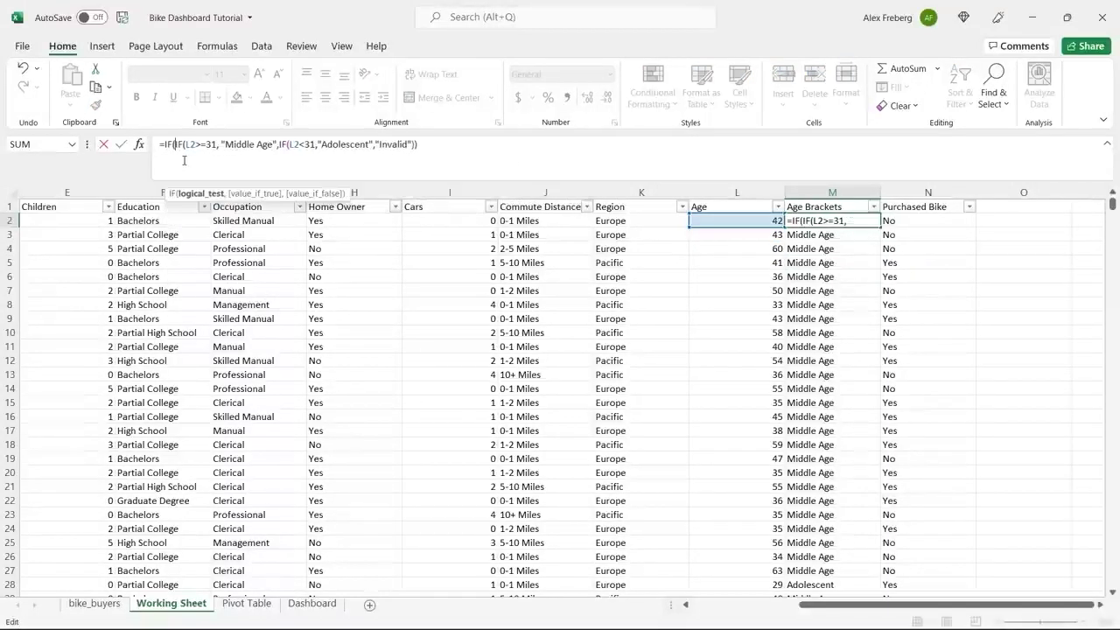
click(739, 220)
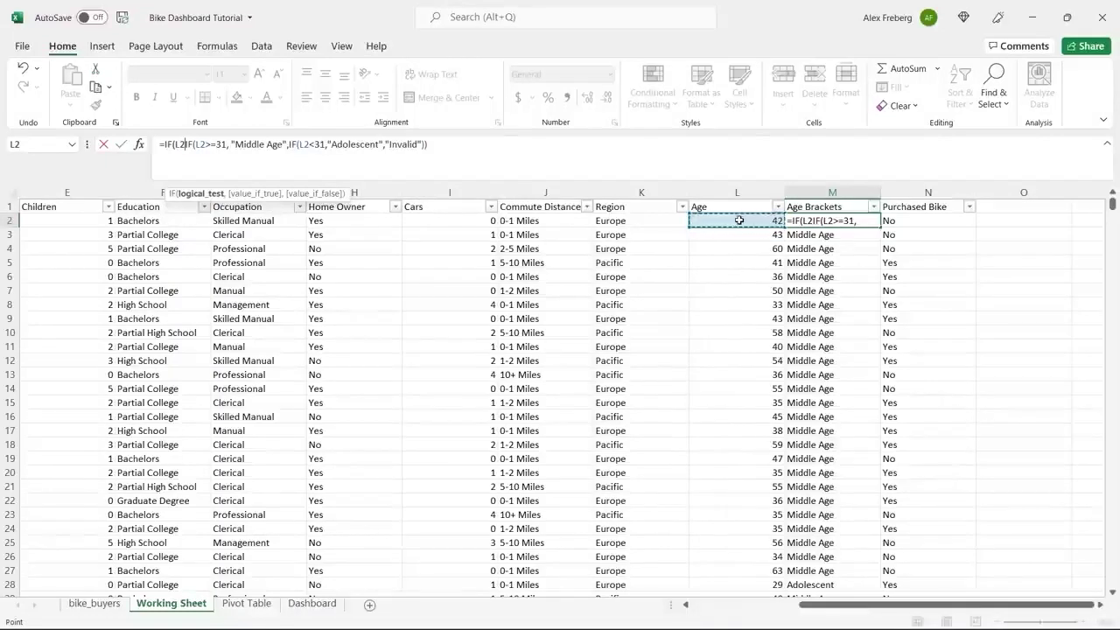
text(>)
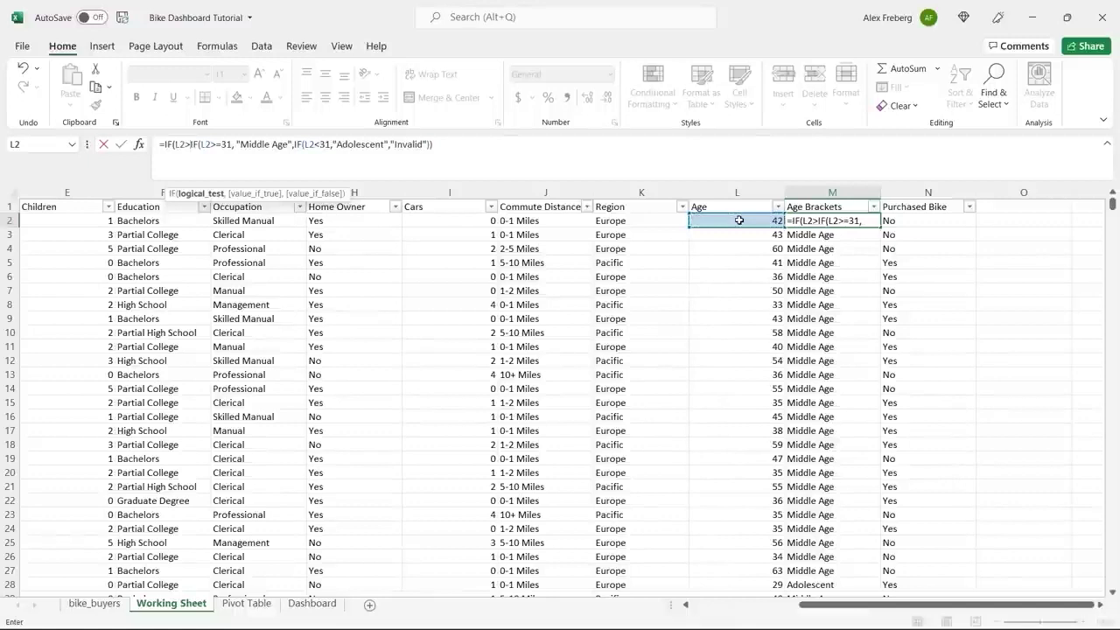
text(55)
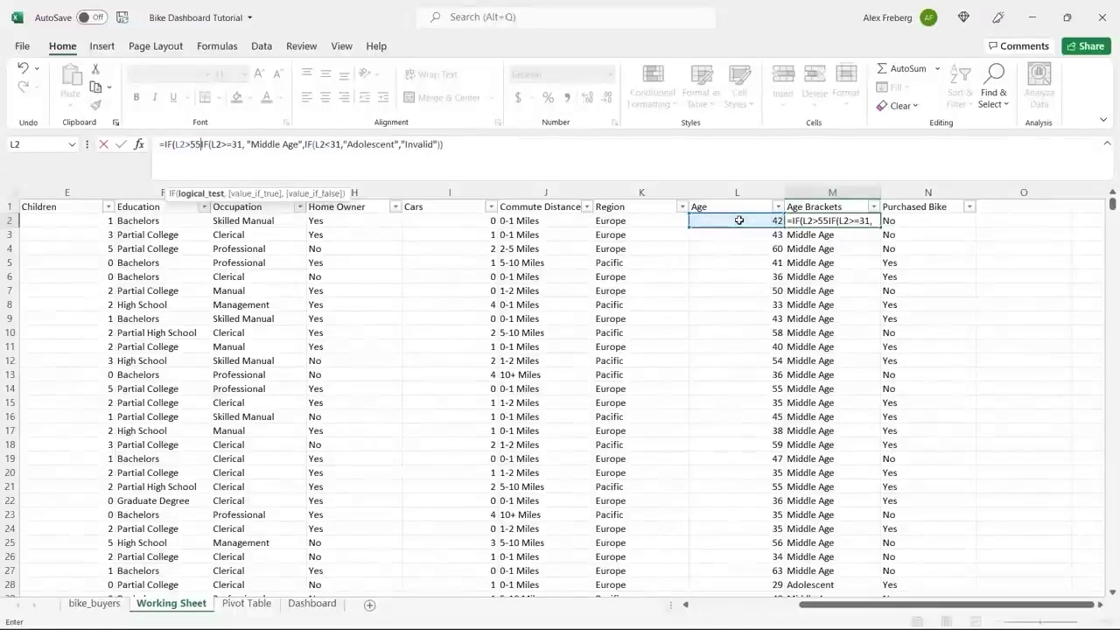
text(, "Old)
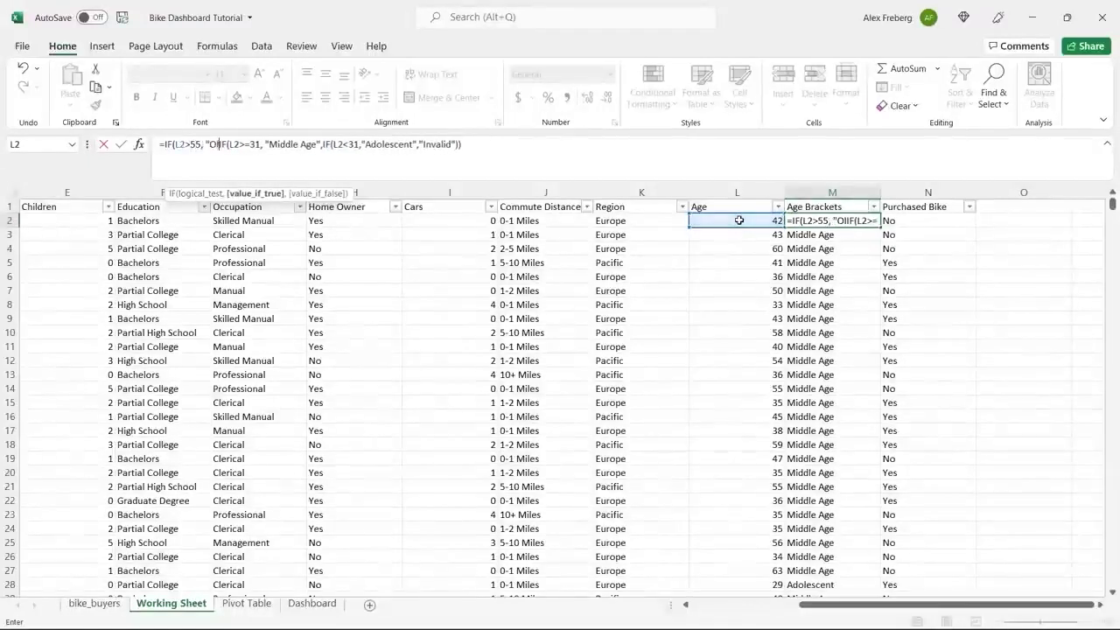
text(",)
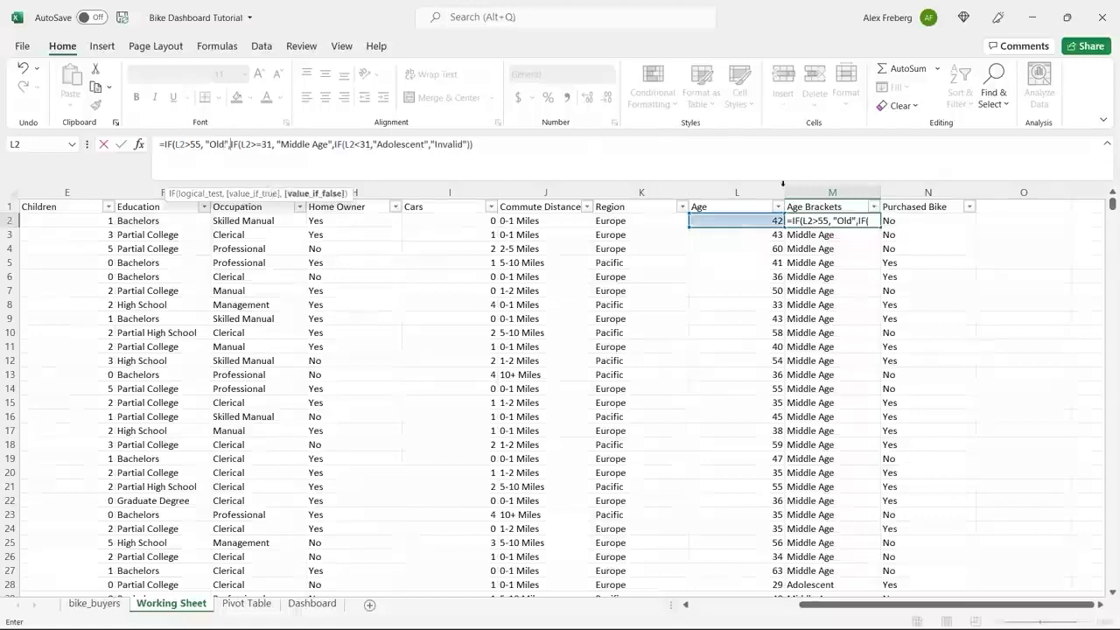
click(501, 145)
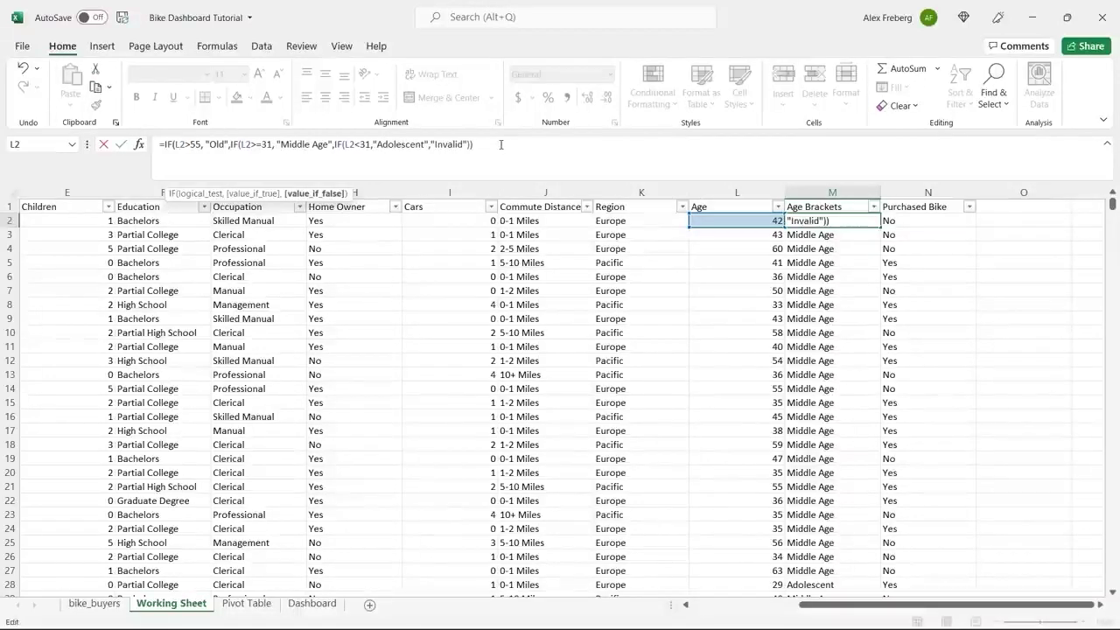
text())
key(Return)
- Fill M2's three-bracket formula down the Age Brackets column and check several rows labelled Old against their ages
click(871, 220)
double_click(879, 226)
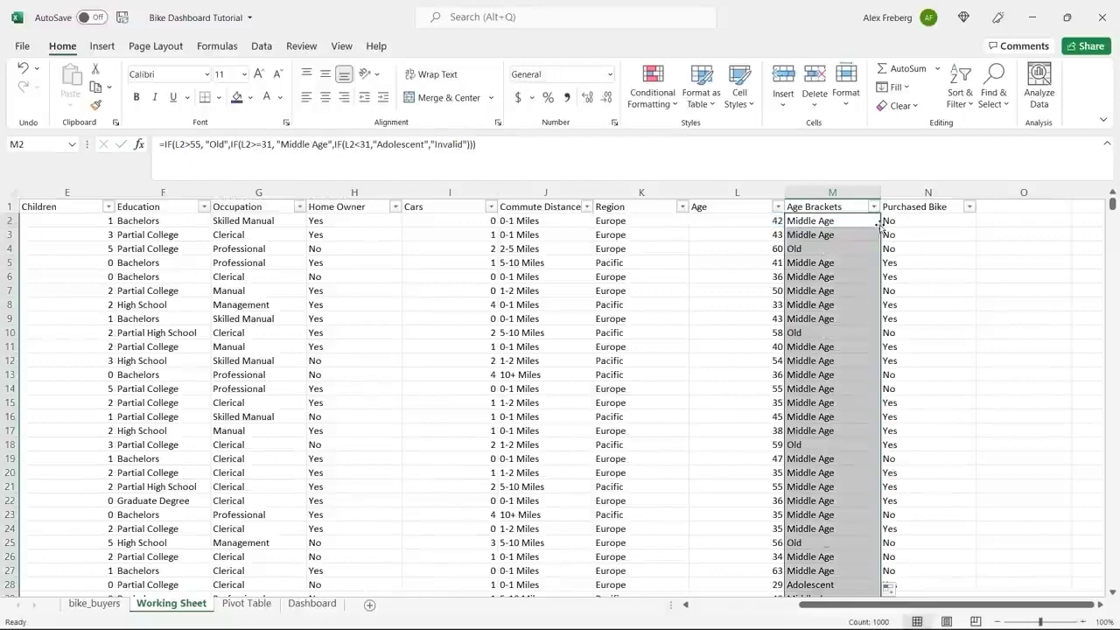
click(804, 249)
click(805, 332)
click(813, 444)
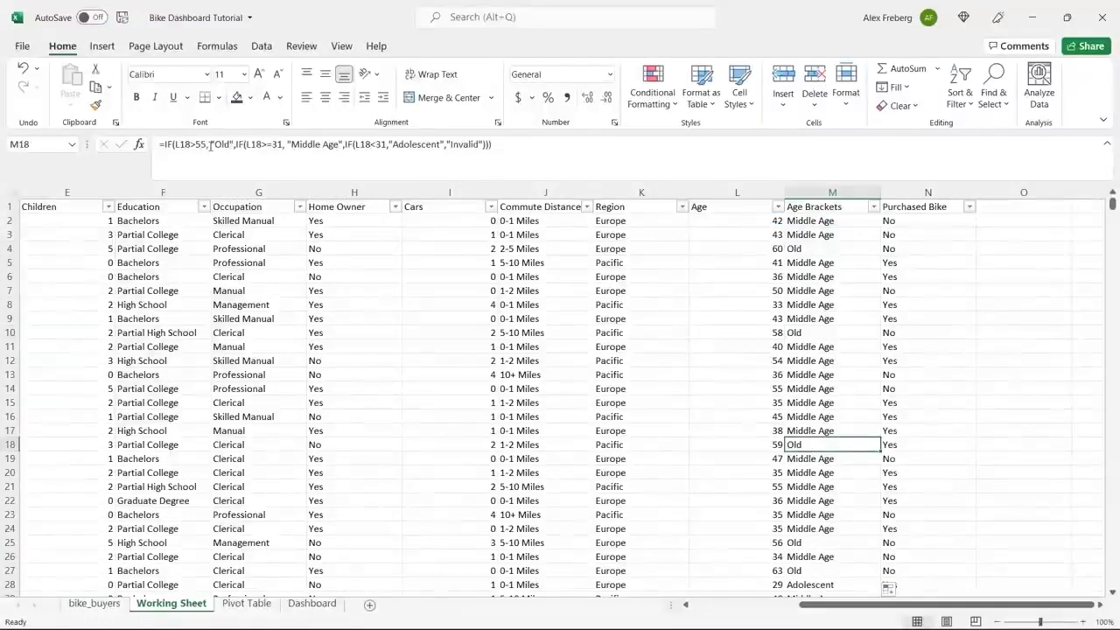
double_click(201, 144)
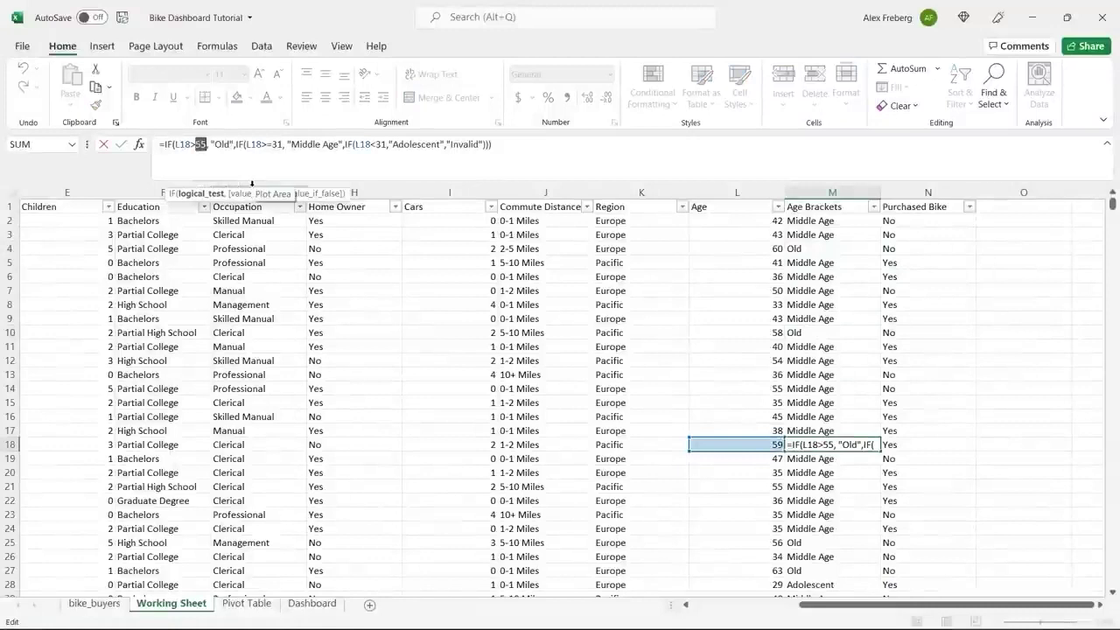
text(54)
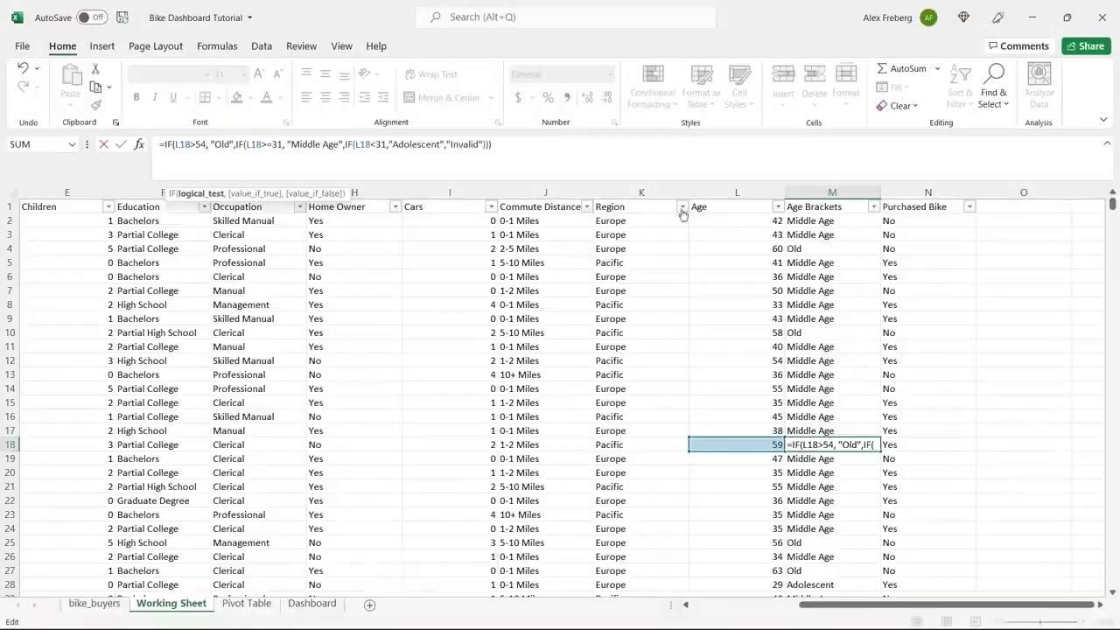
click(861, 274)
key(Escape)
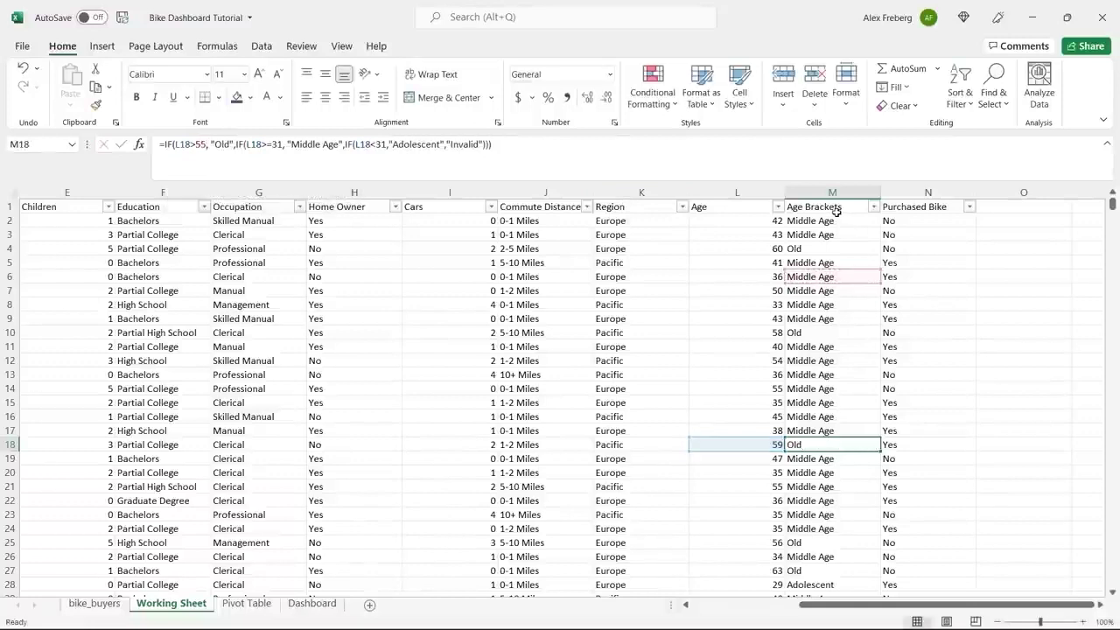
- Change the Old condition in M2's formula to L2>54 and fill the formula down the Age Brackets column
click(833, 220)
click(197, 143)
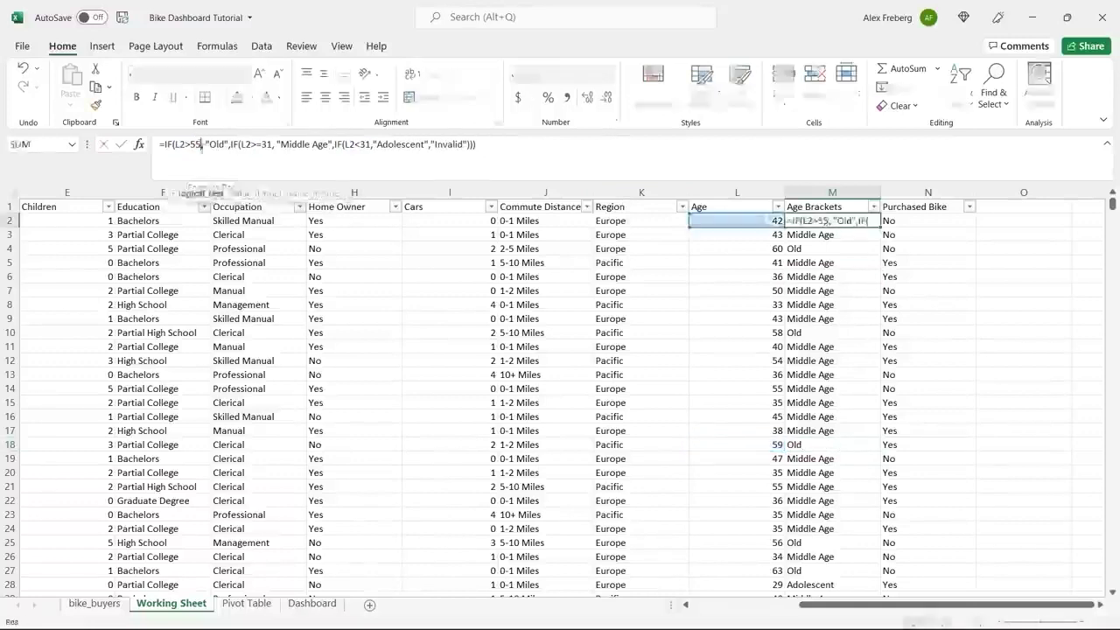
key(BackSpace)
text(4)
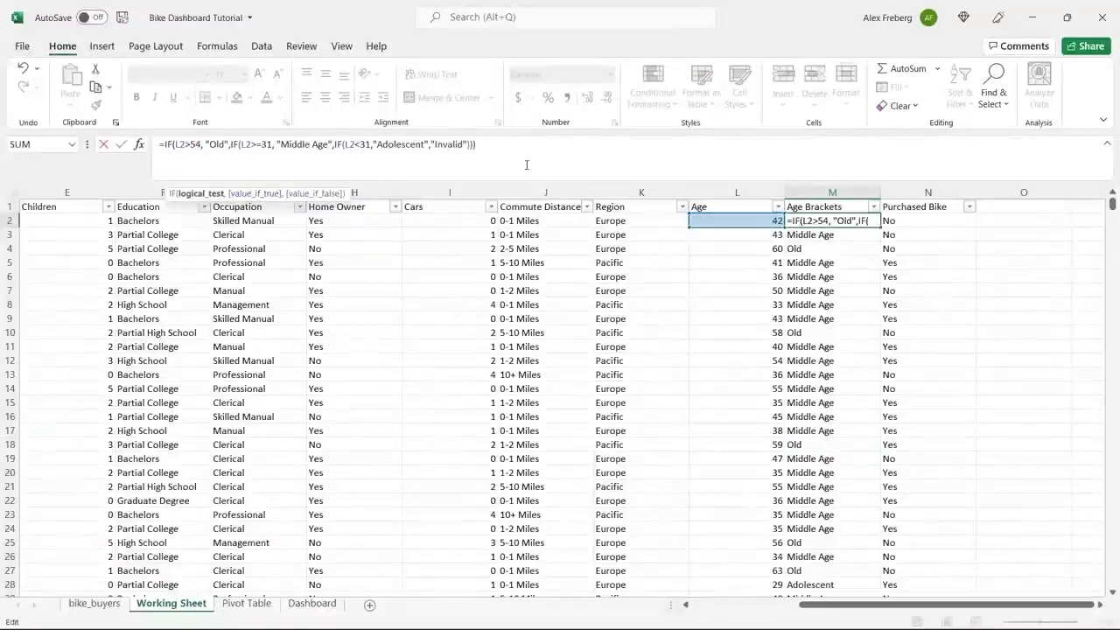
key(ctrl+Return)
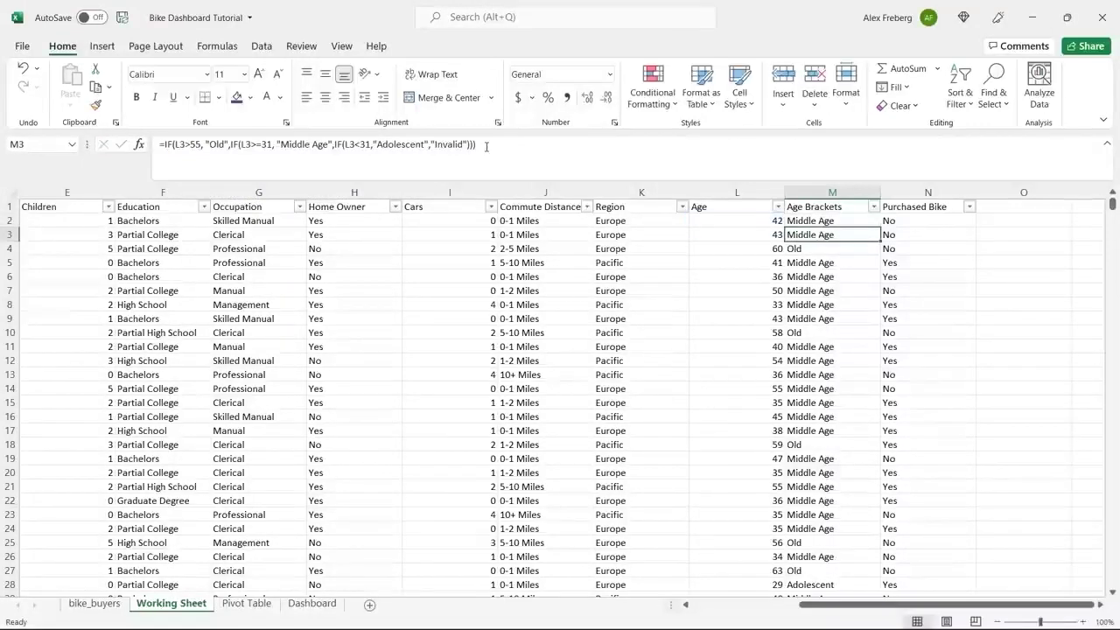
key(ctrl+shift+Down)
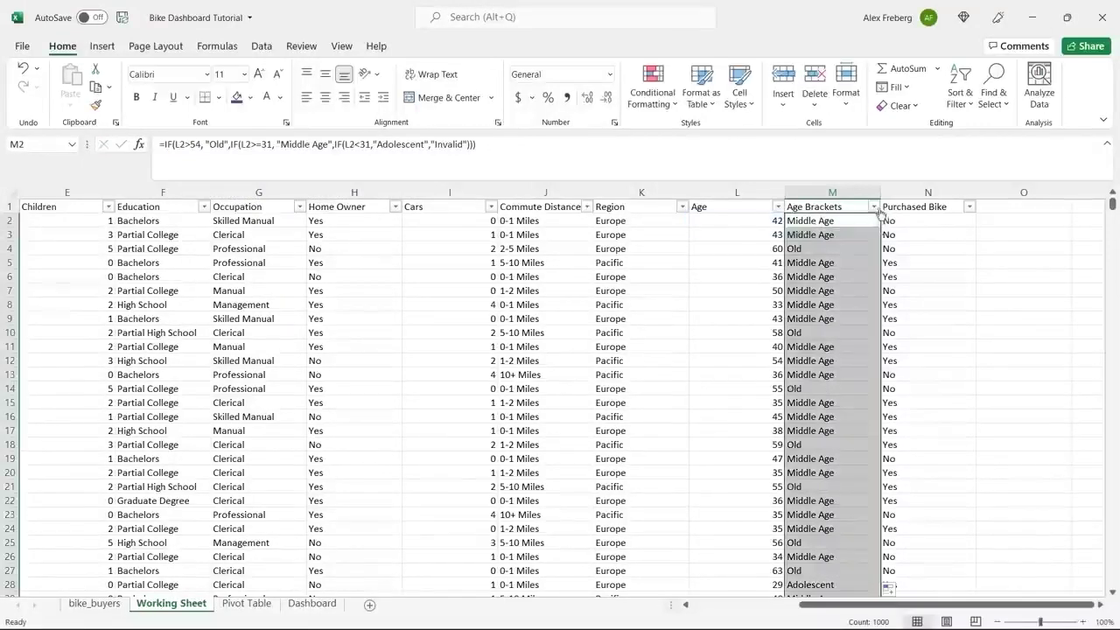
- Review the filter values of the Age Brackets and Purchased Bike columns without applying a filter
click(873, 207)
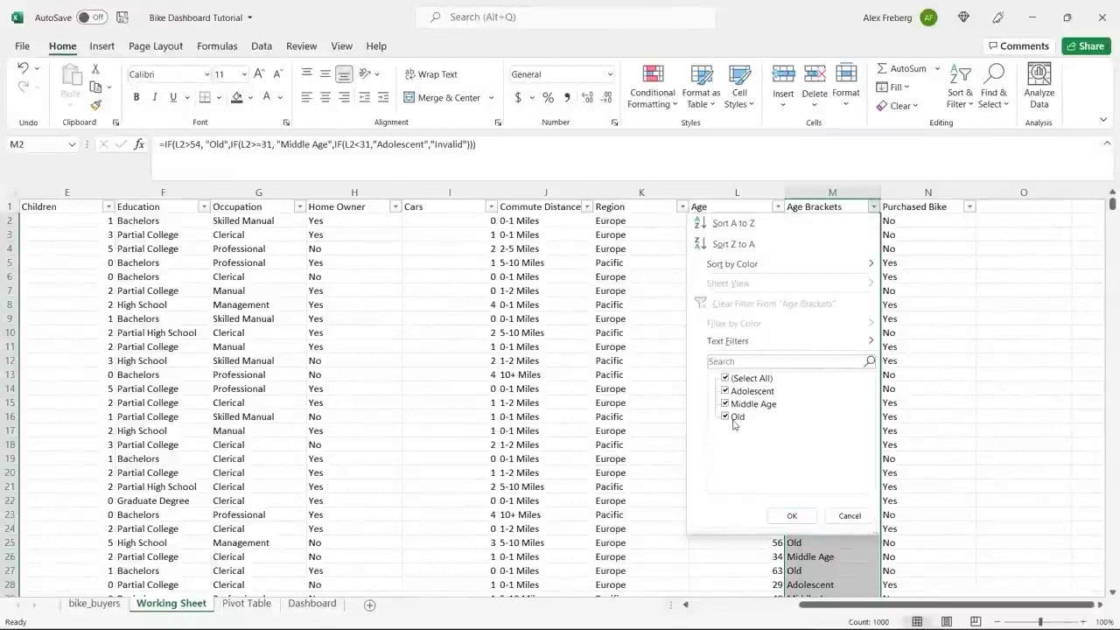
click(843, 516)
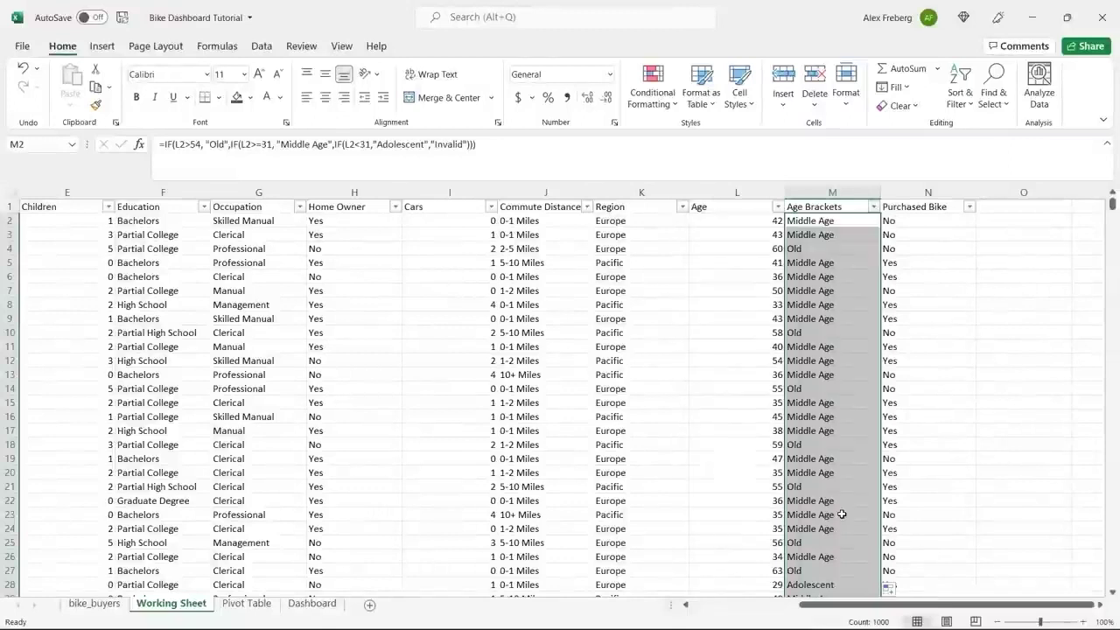
click(829, 402)
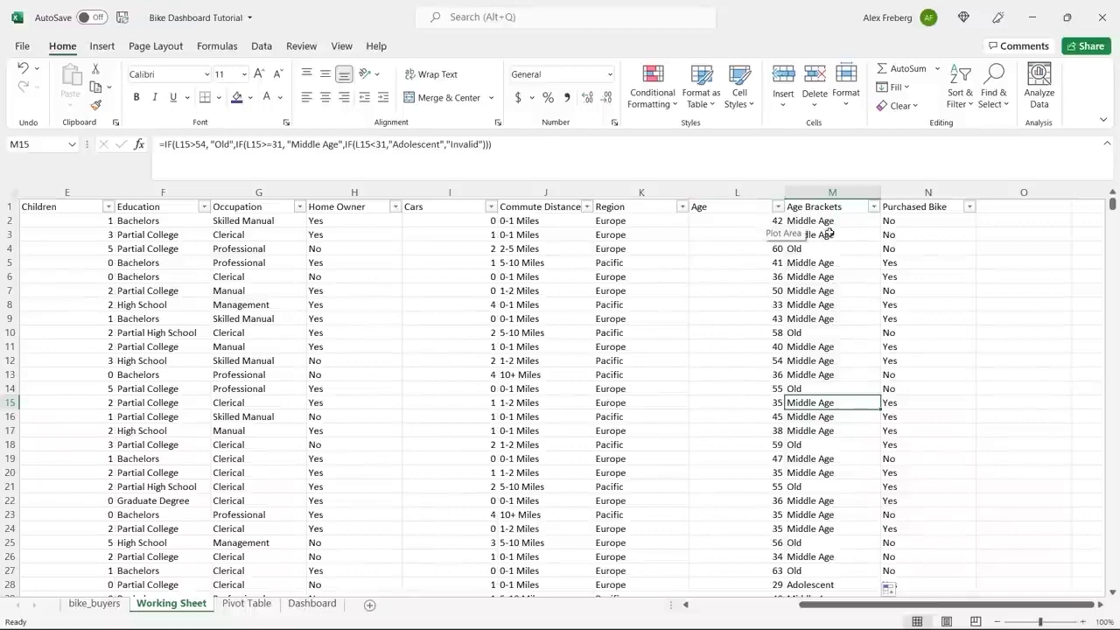
click(847, 206)
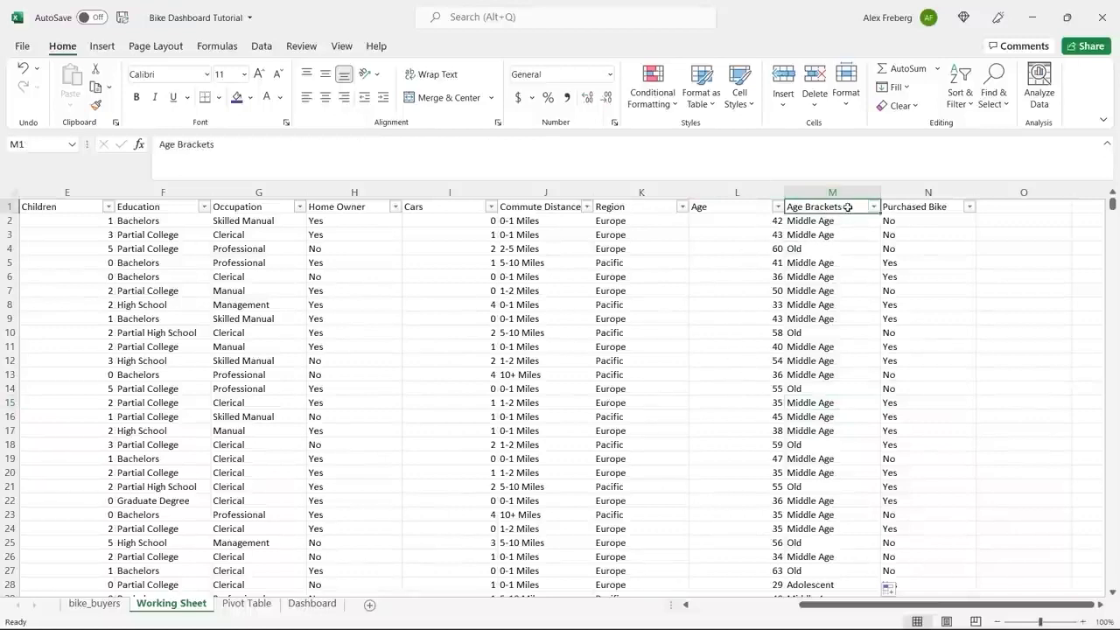
click(970, 207)
click(1050, 389)
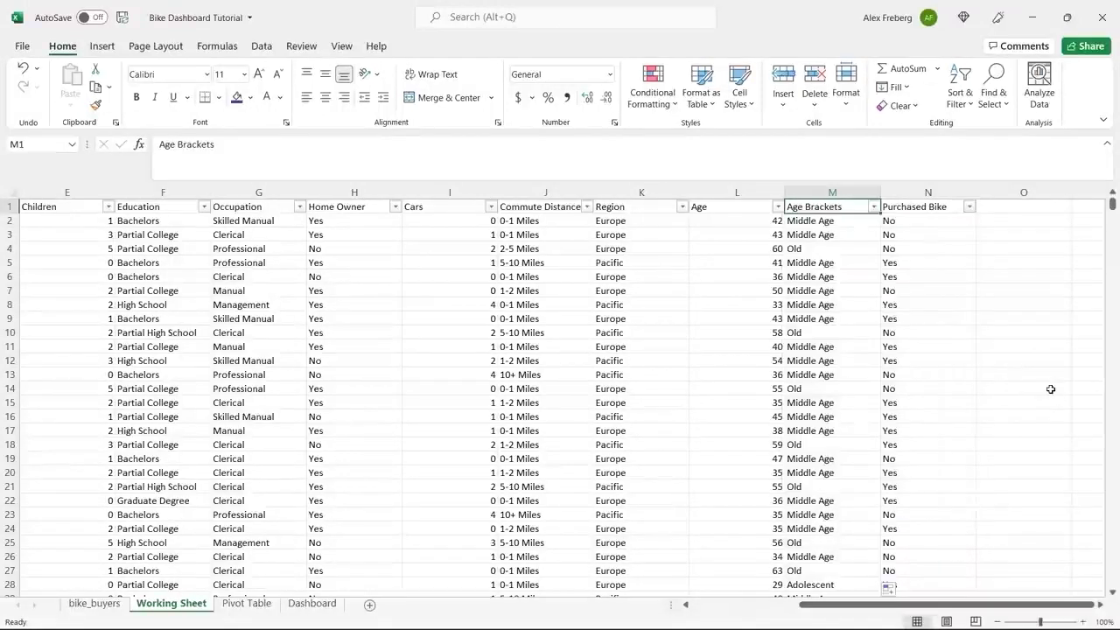
- Correct the garbled header in cell B1 of Working Sheet to Marital Status
drag(916, 609, 807, 609)
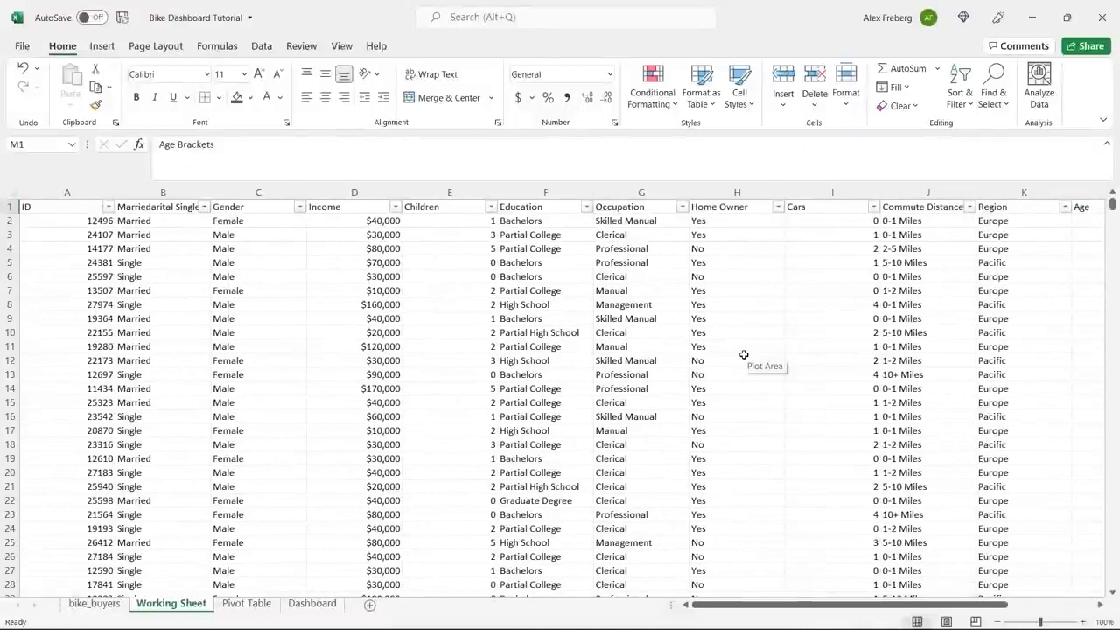
click(164, 206)
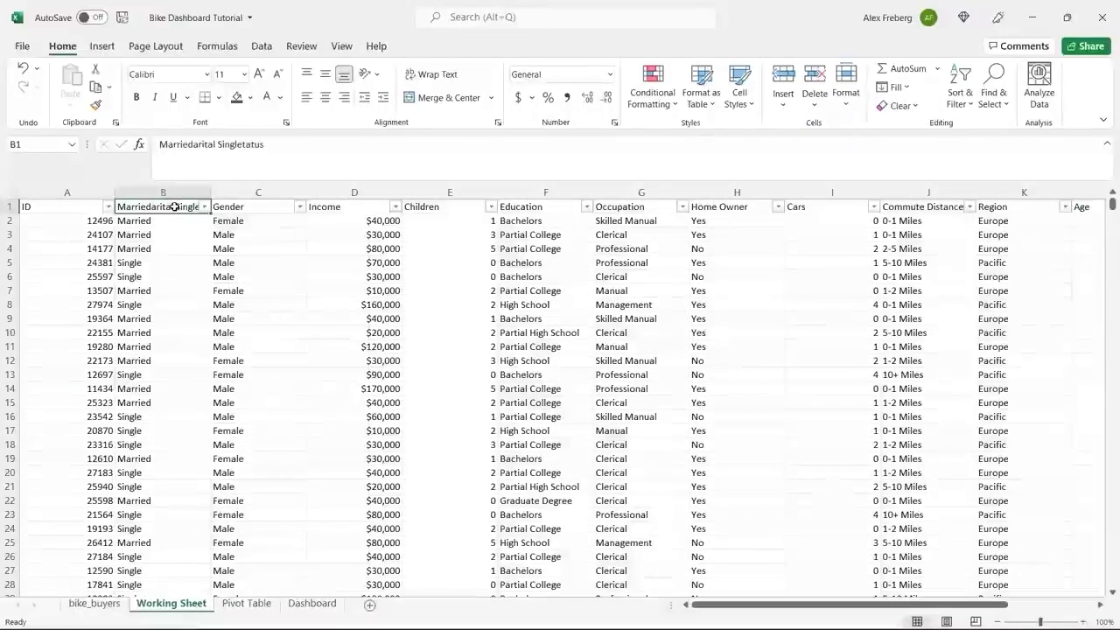
click(285, 146)
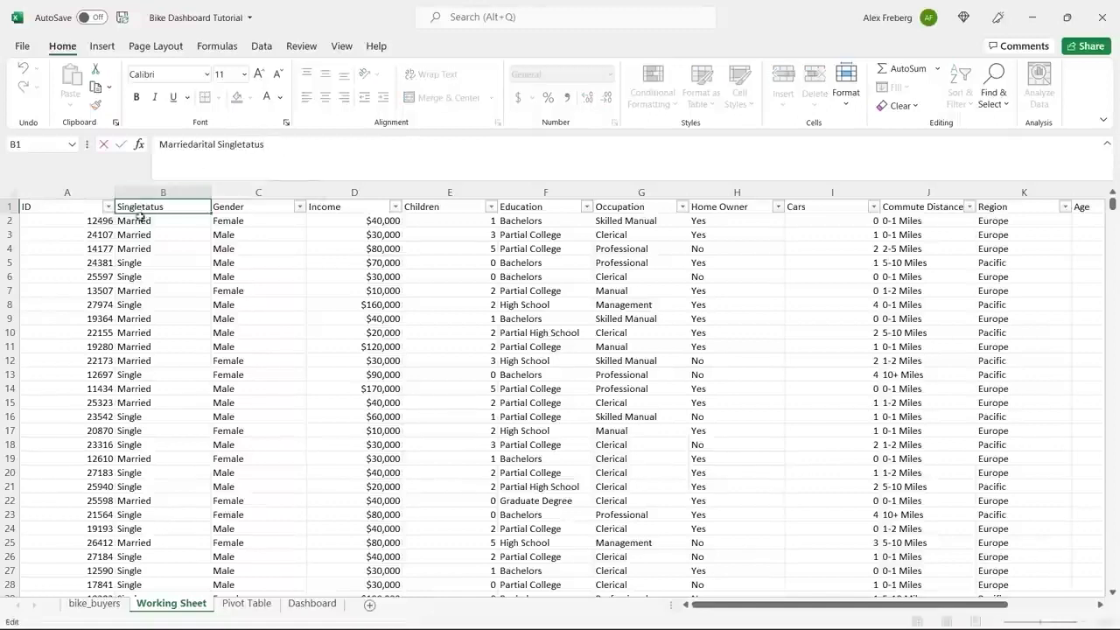
double_click(187, 144)
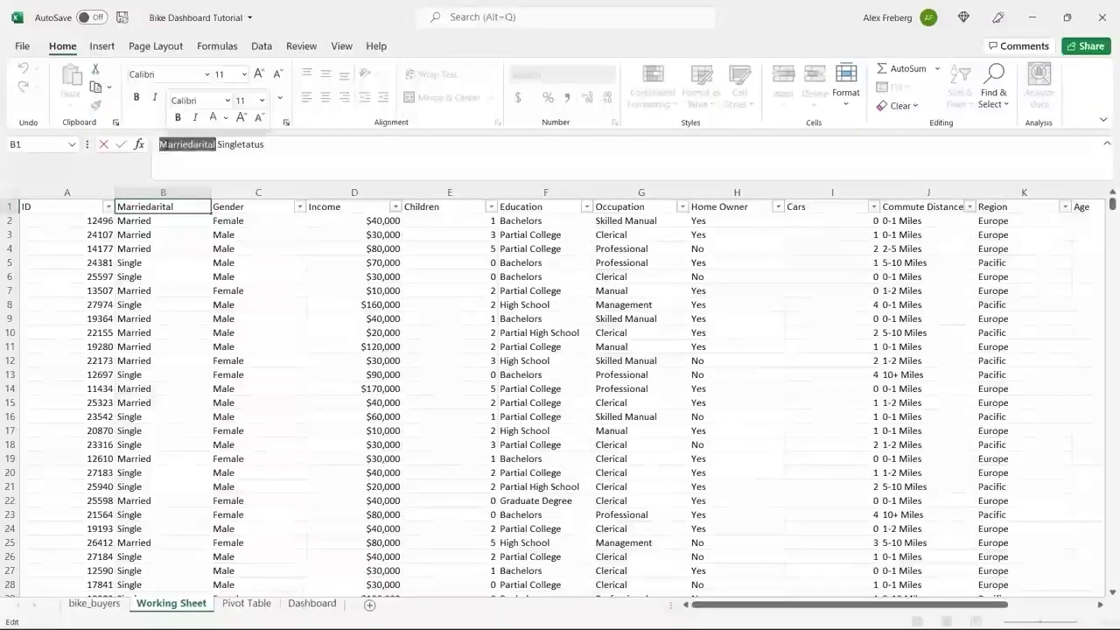
double_click(239, 144)
click(283, 150)
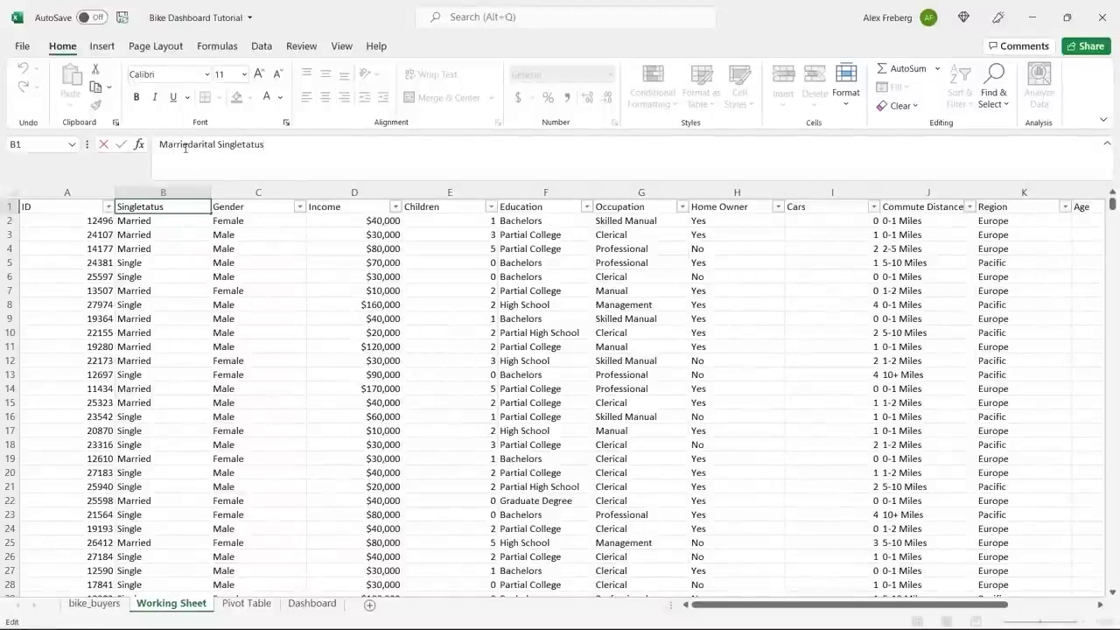
drag(194, 144, 96, 114)
text(Marital Status)
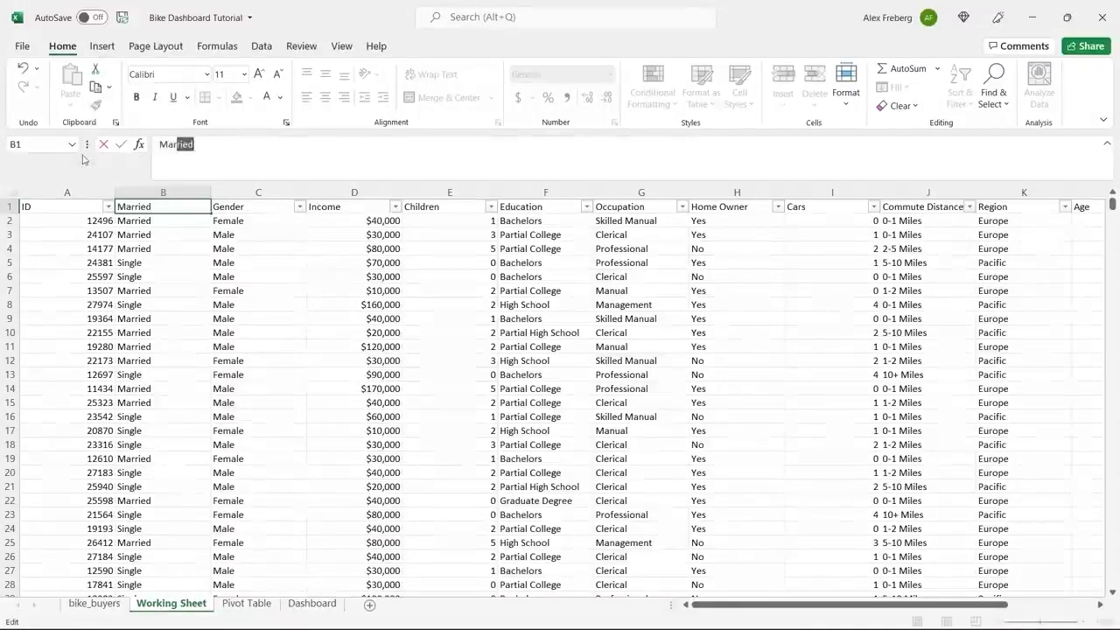
click(145, 232)
- Compare the cleaned Working Sheet data with the original data on the bike_buyers sheet
click(401, 290)
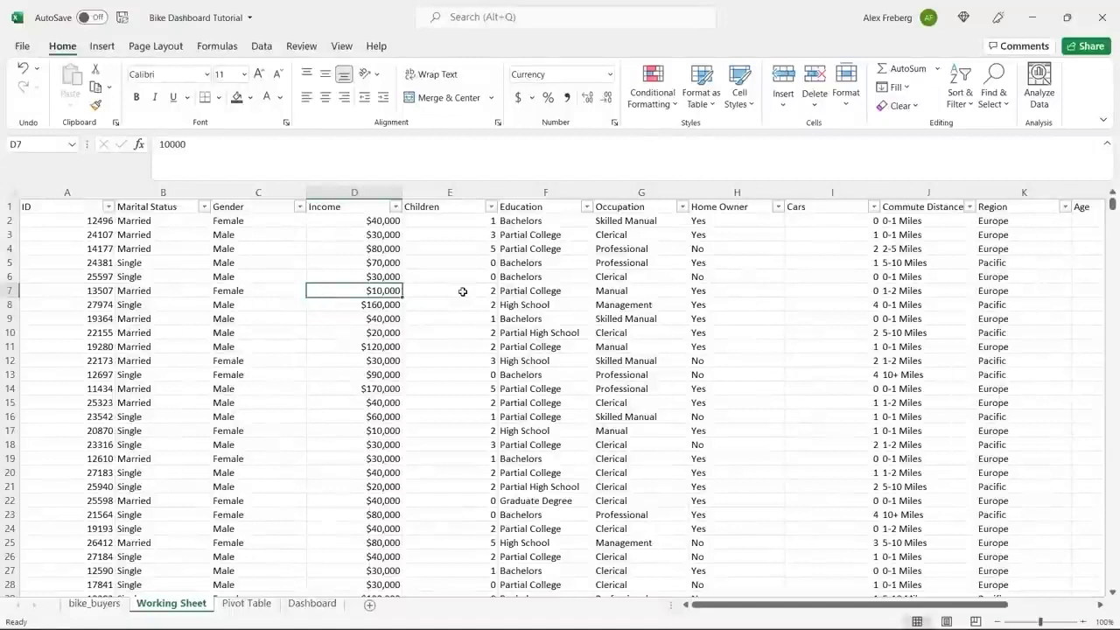
click(462, 291)
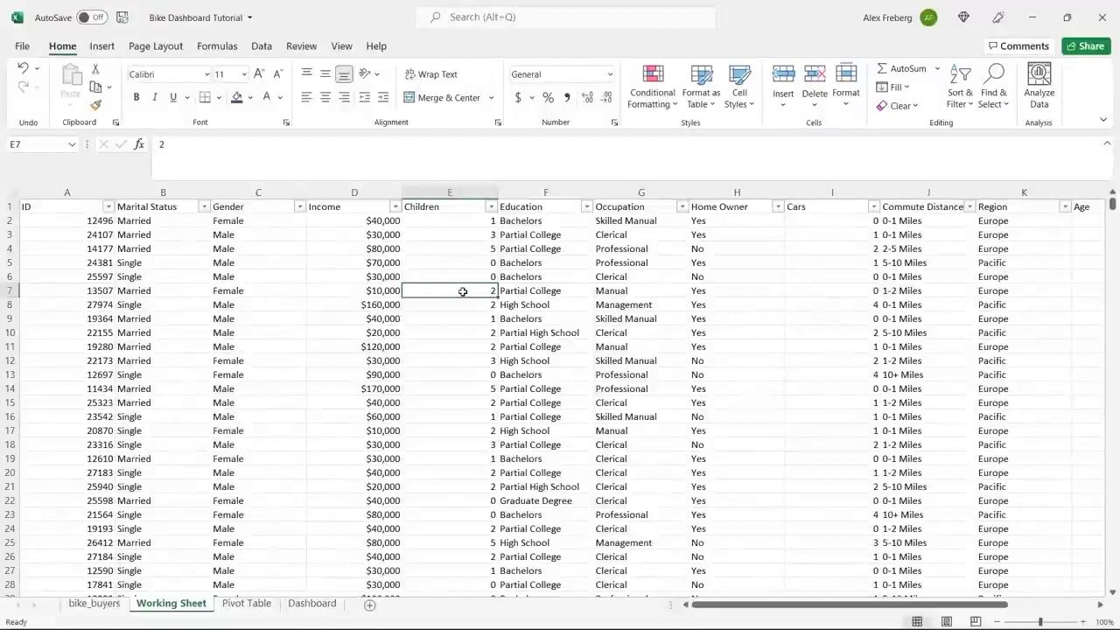
click(95, 602)
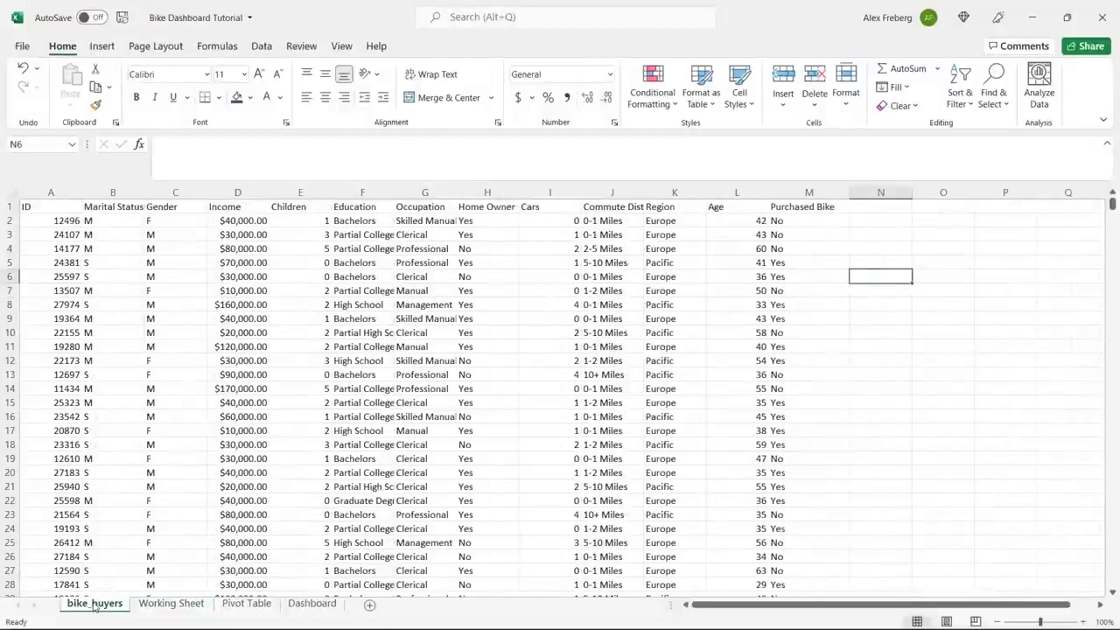
click(171, 603)
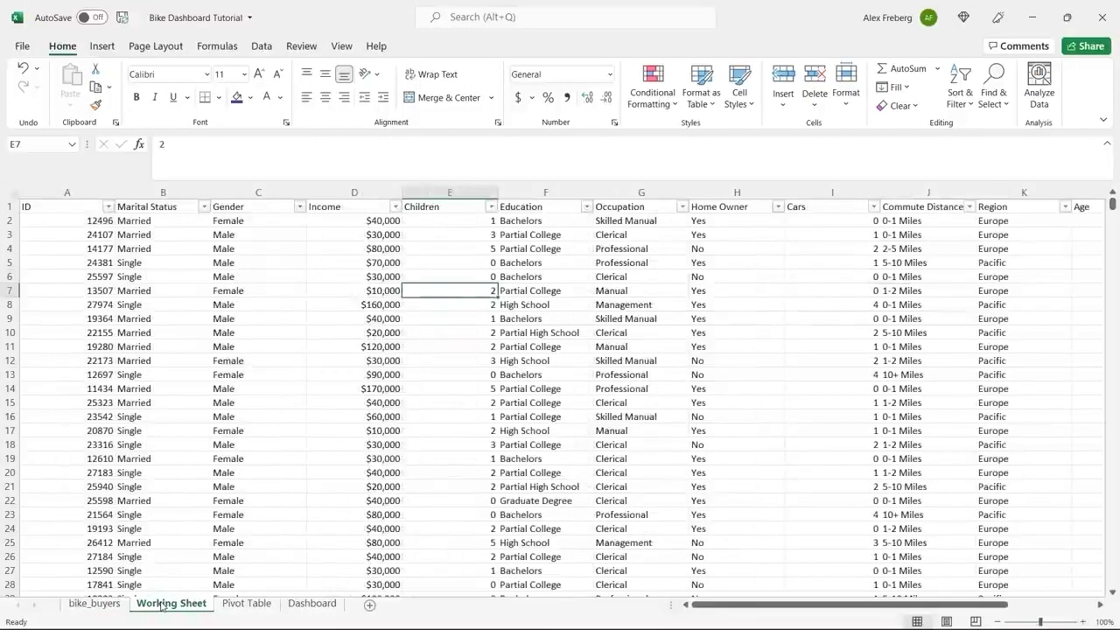
- Insert a PivotTable at cell A3 of the Pivot Table sheet, using 'Working Sheet'!$A$1:$N$1001 as its source range
click(247, 603)
click(44, 192)
click(49, 206)
key(Delete)
click(51, 236)
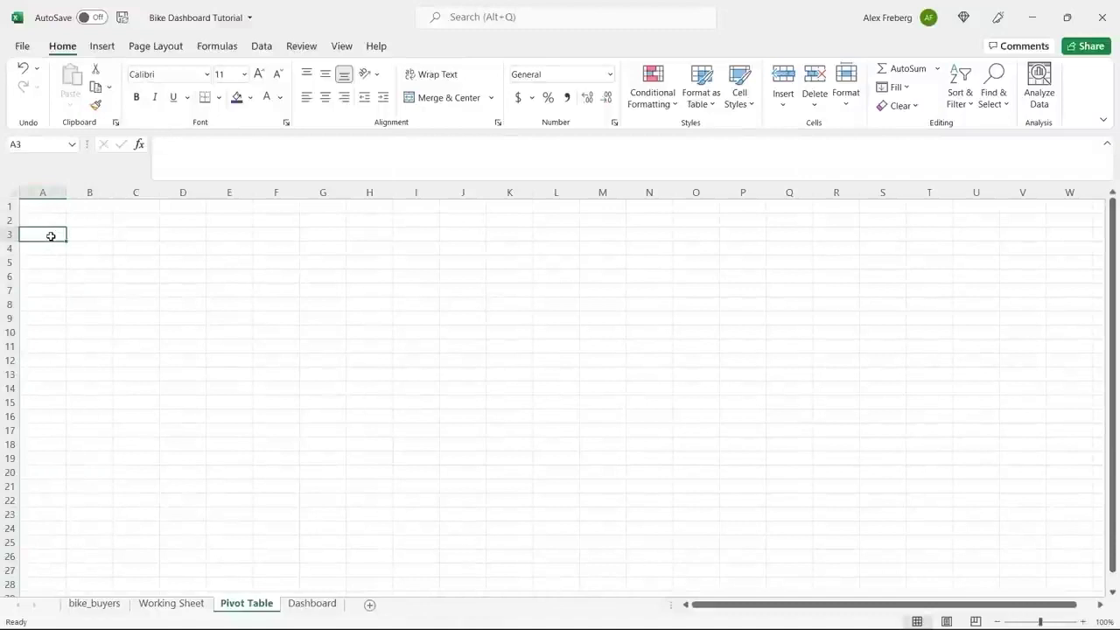
click(102, 46)
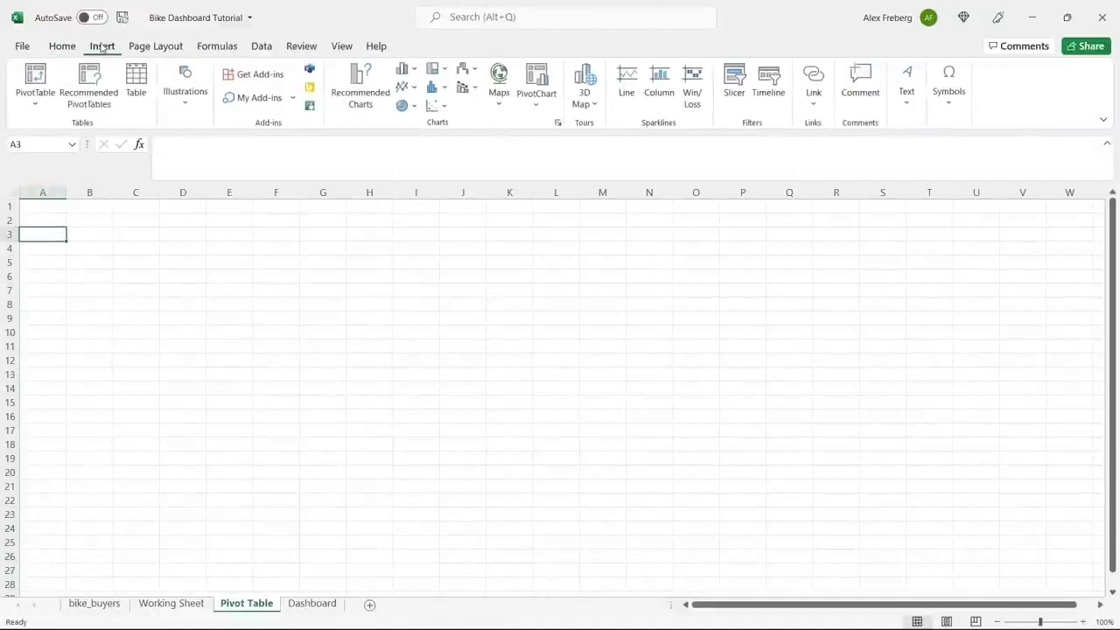
click(46, 77)
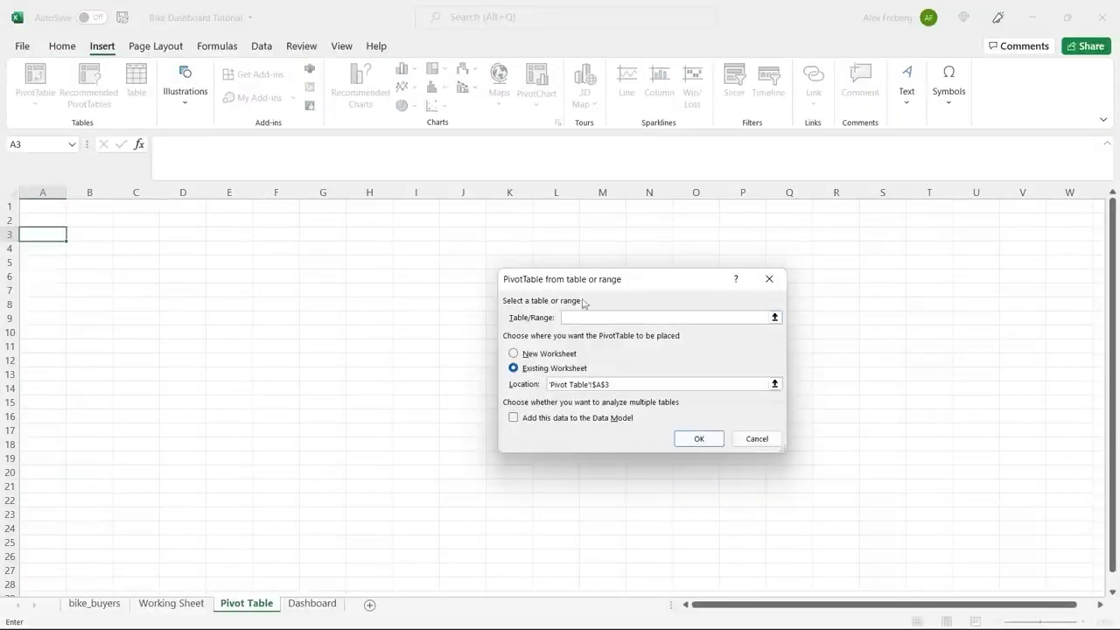
click(171, 603)
click(38, 208)
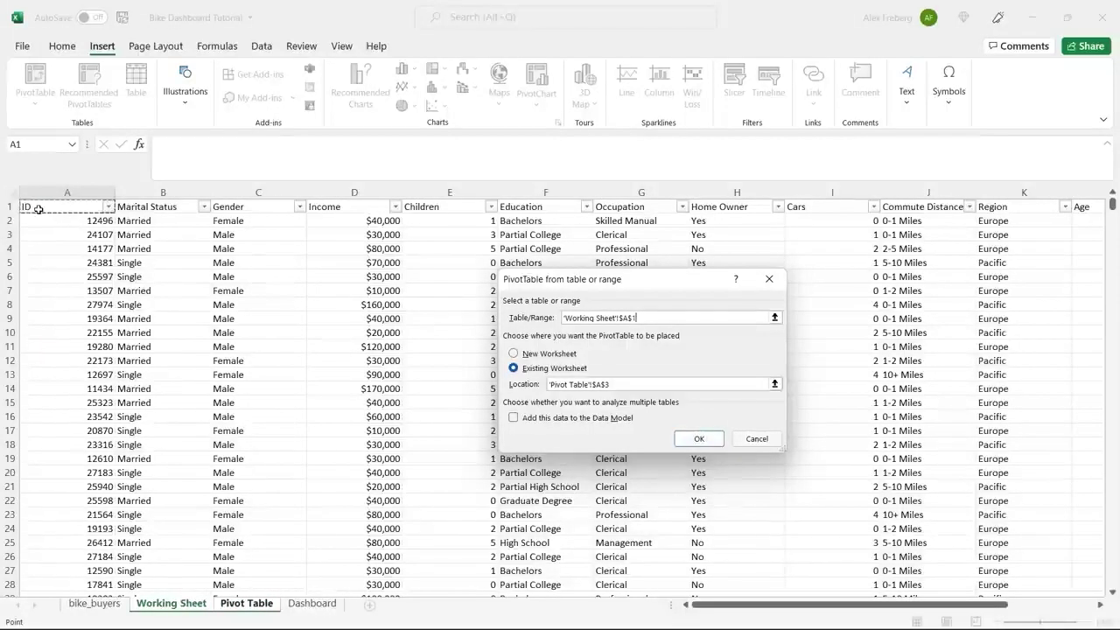
key(ctrl+shift+End)
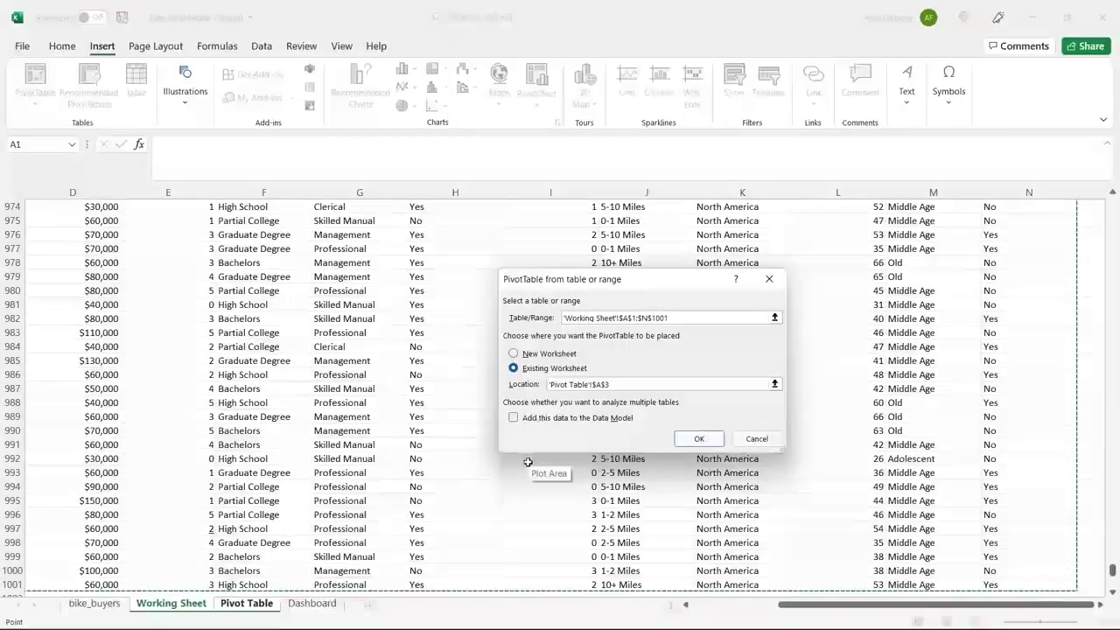
click(699, 439)
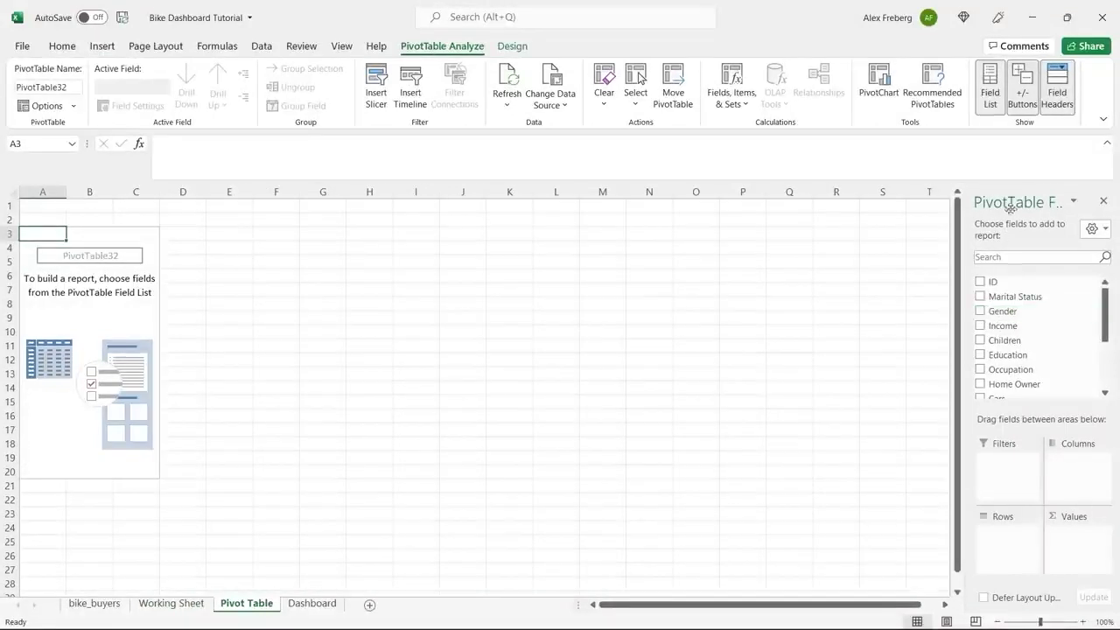
- Add Income to the pivot table's values and Gender to its rows
drag(965, 252, 941, 238)
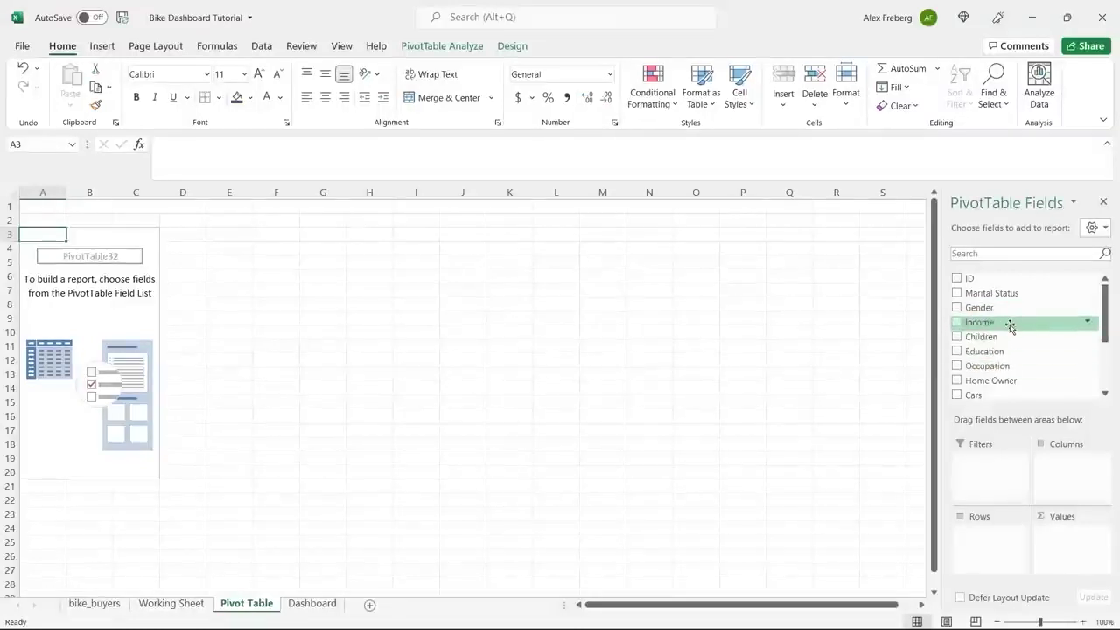
drag(1011, 326, 1066, 540)
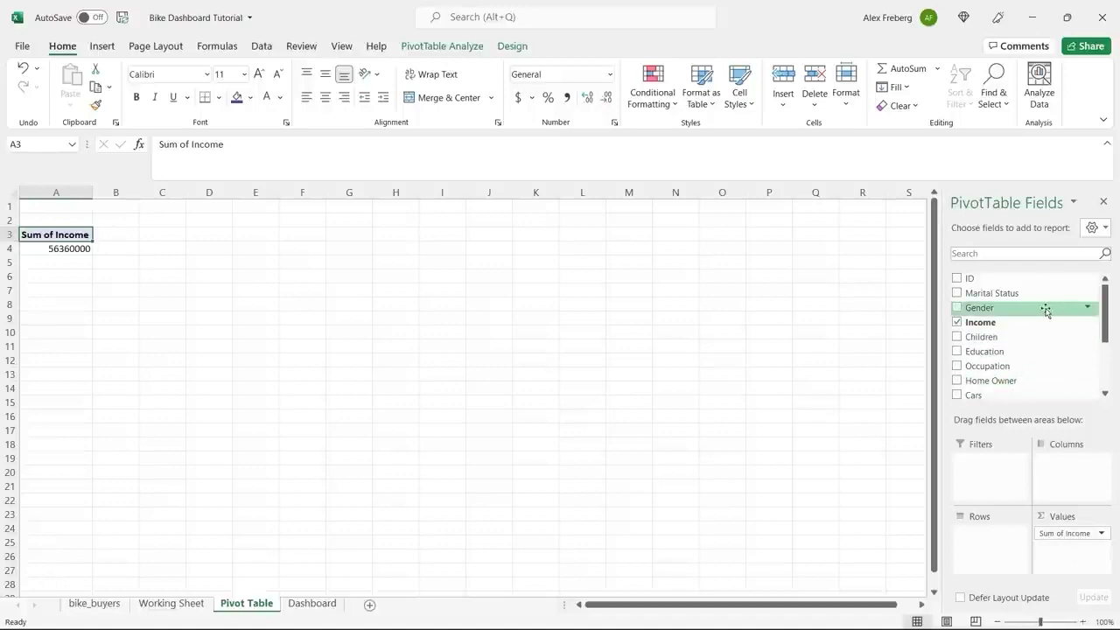
drag(1044, 310, 989, 535)
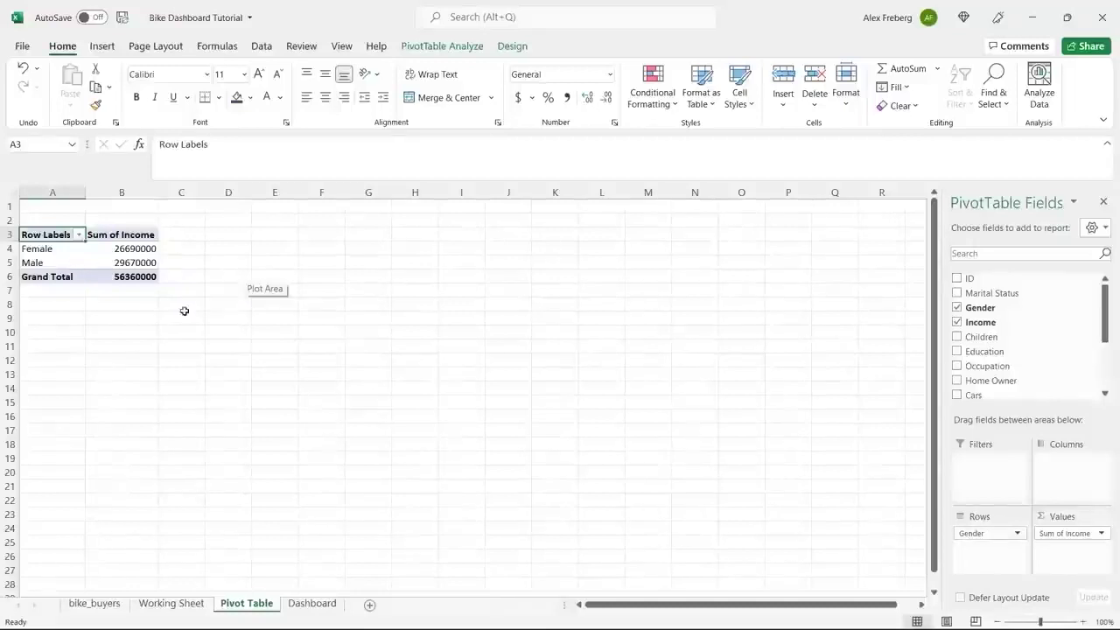
- Summarize the pivot table's Income values by Average and add Purchased Bike to its columns
click(1100, 532)
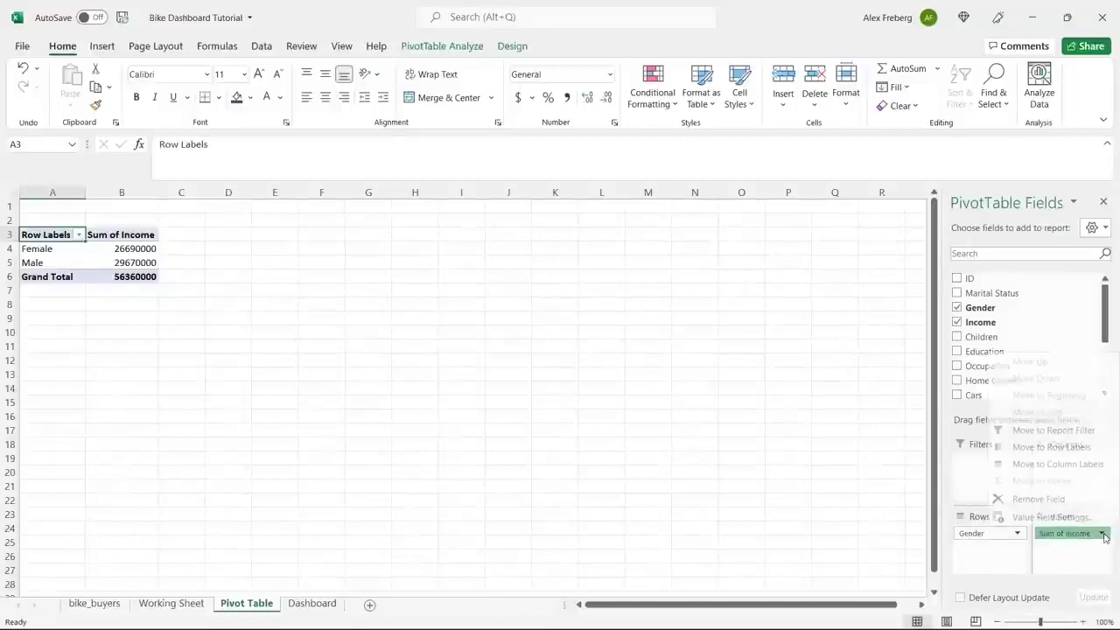
click(1079, 520)
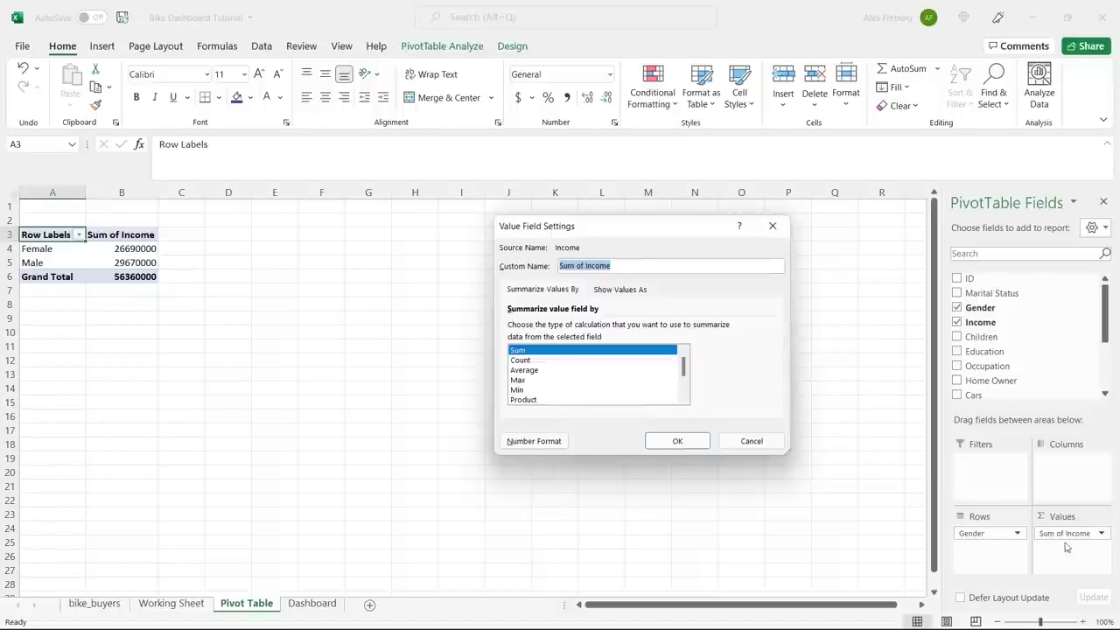
key(Escape)
click(1101, 533)
click(1088, 519)
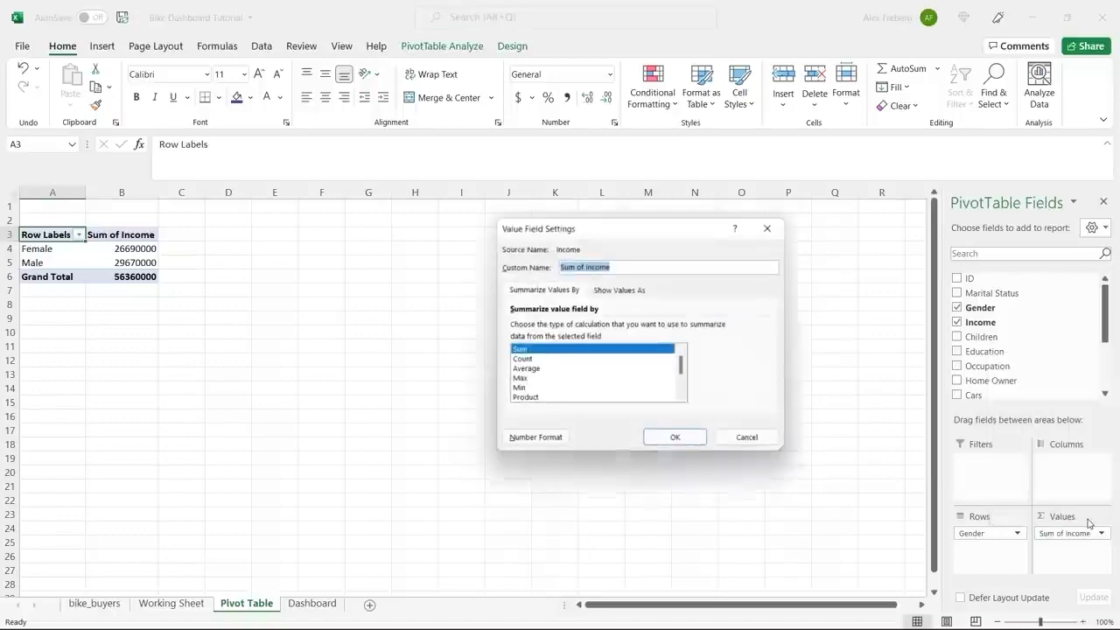
click(612, 370)
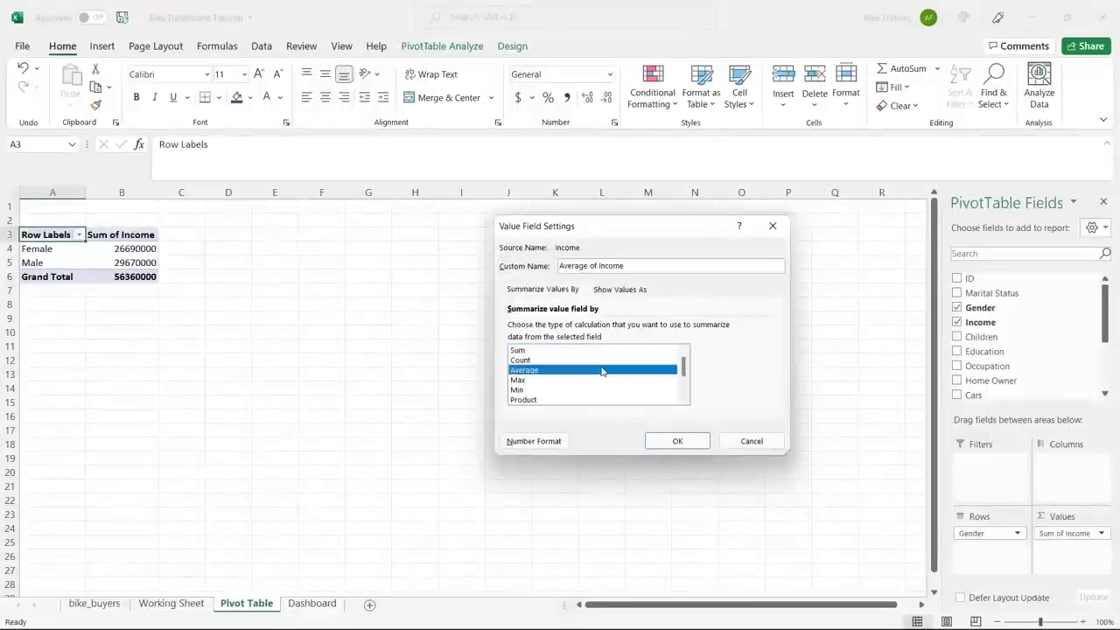
click(659, 441)
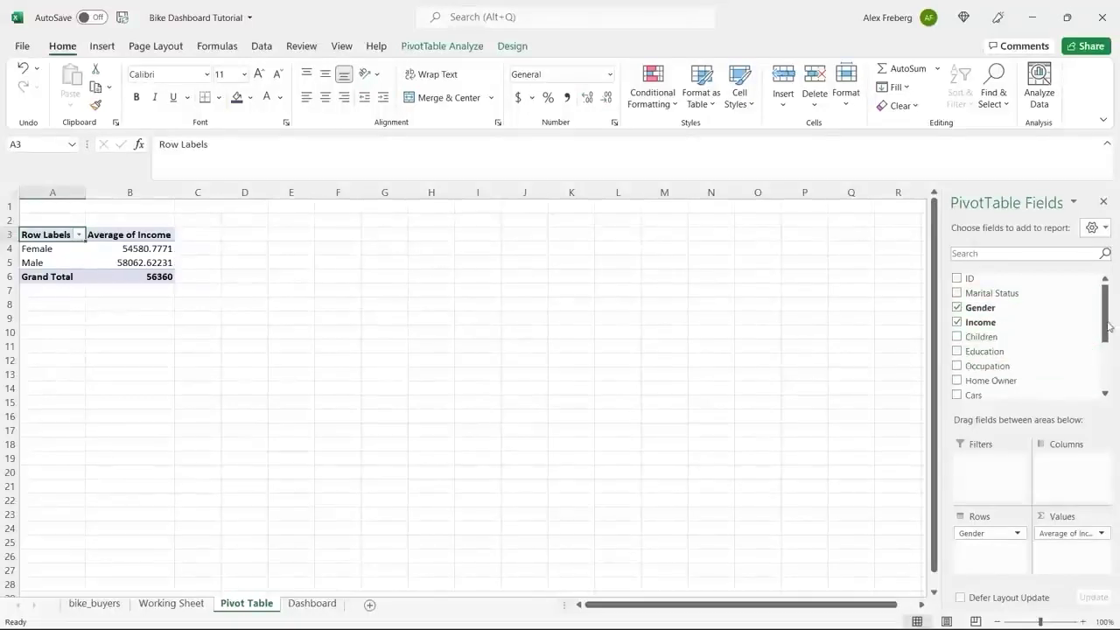
scroll(1108, 326, down, 3)
drag(1089, 371, 1071, 473)
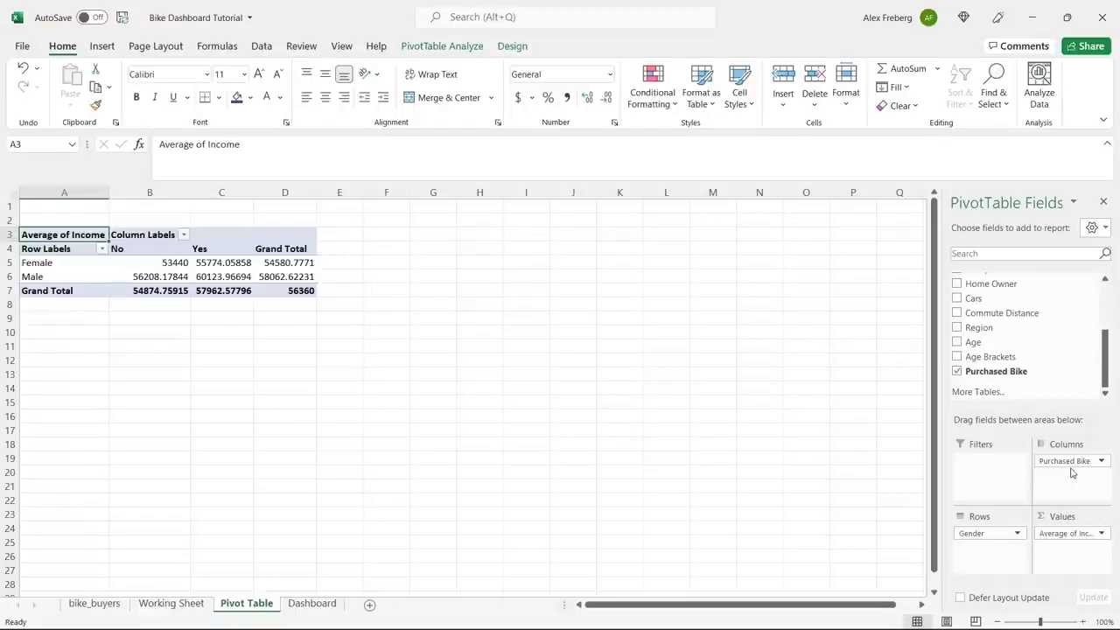
- Compare the average income of females and males between the No and Yes columns of Purchased Bike
click(114, 248)
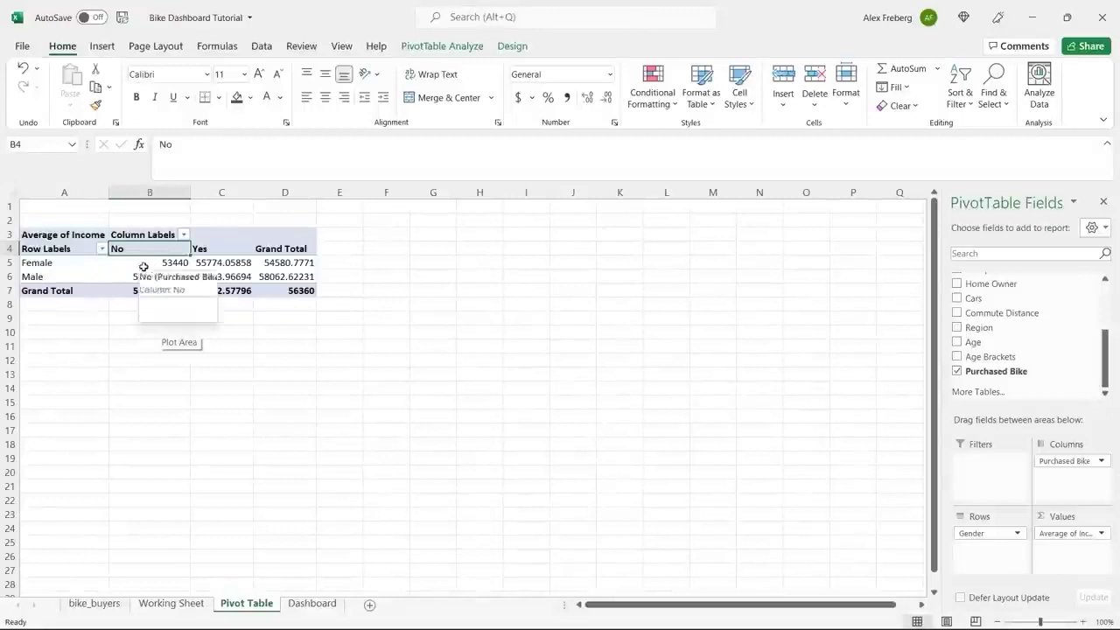
click(149, 262)
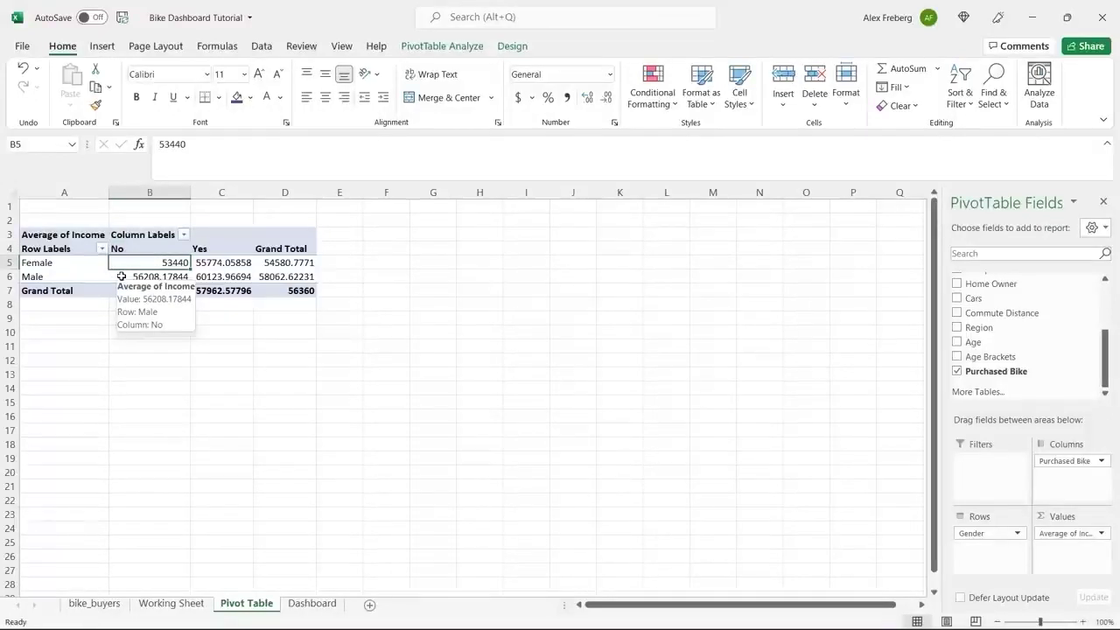
click(122, 276)
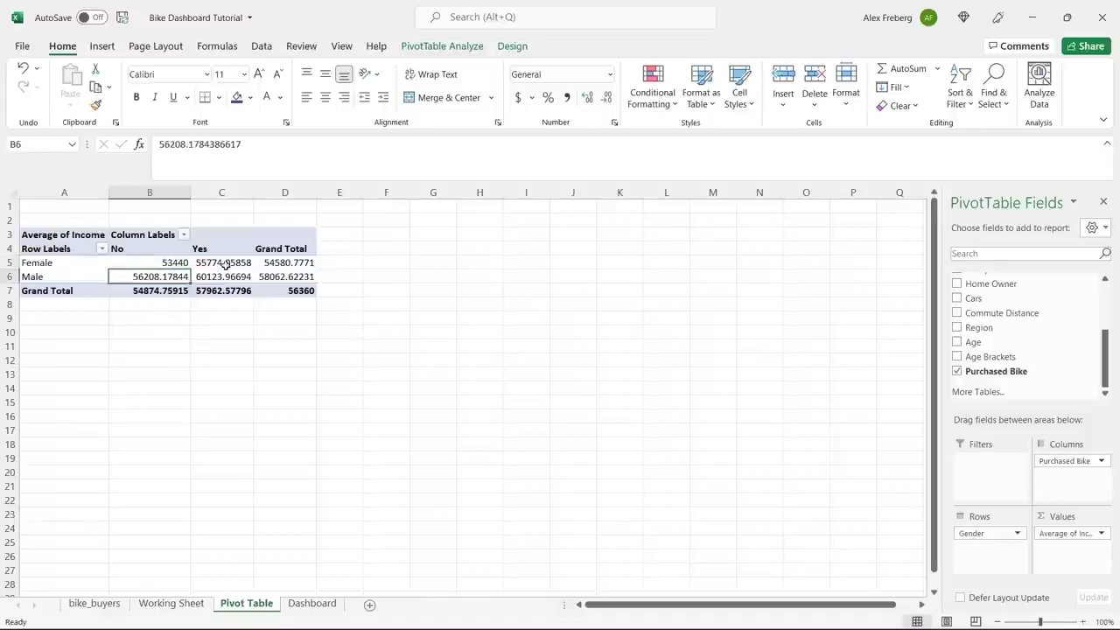
click(228, 248)
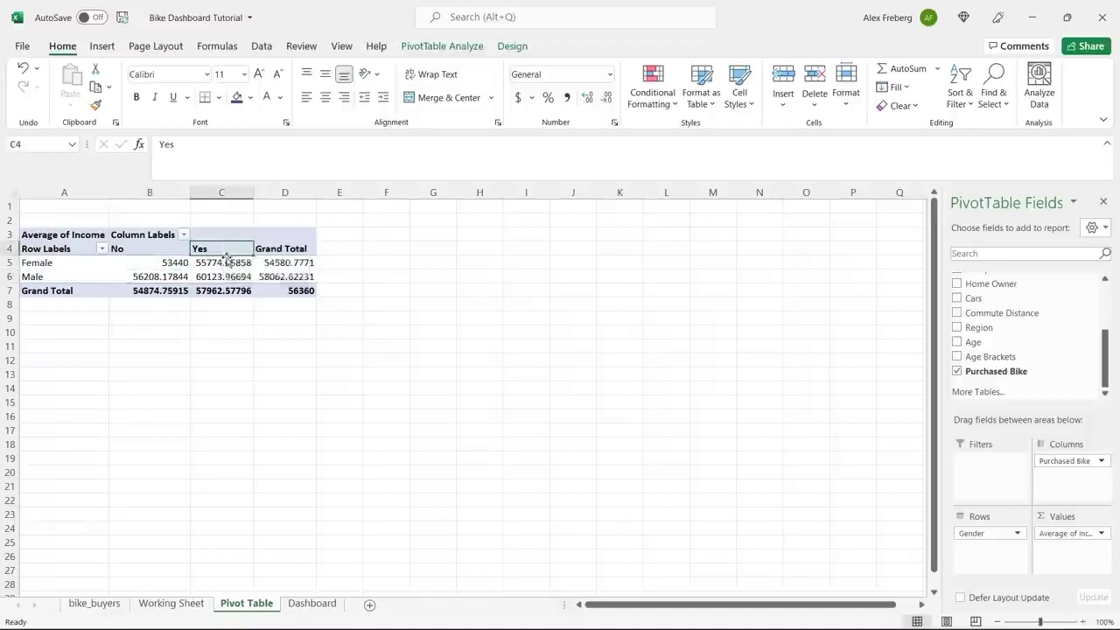
click(226, 262)
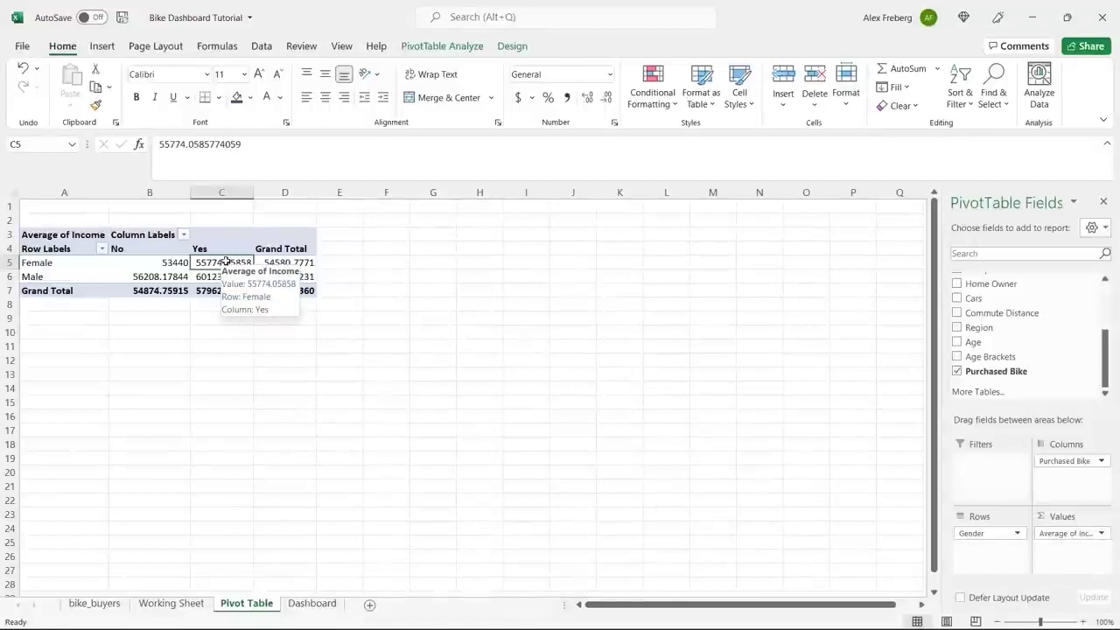
click(226, 277)
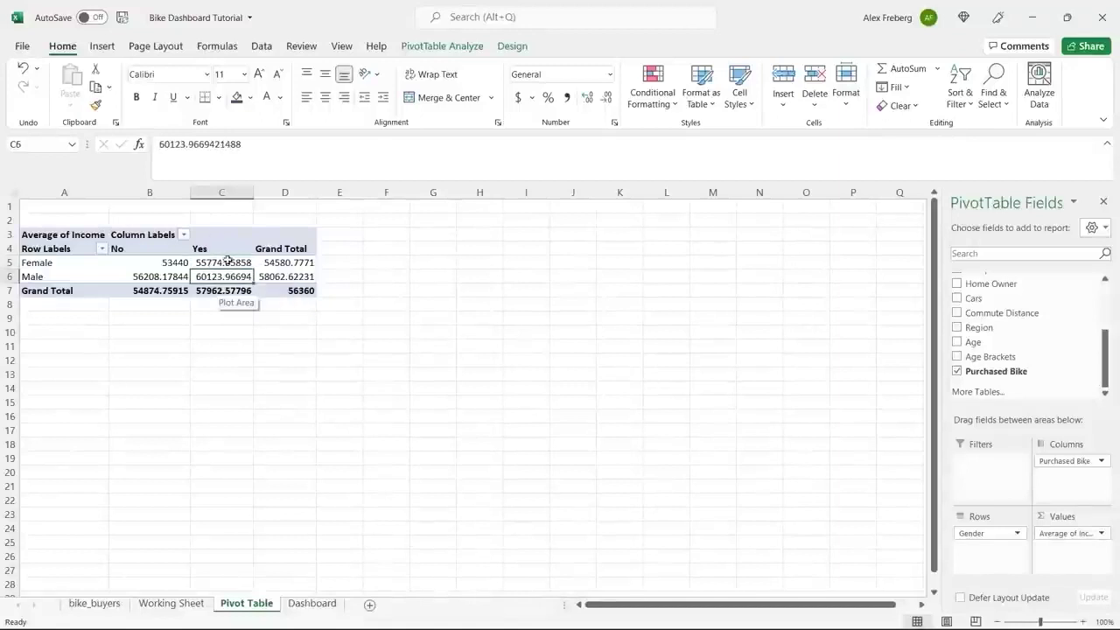
drag(160, 261, 216, 278)
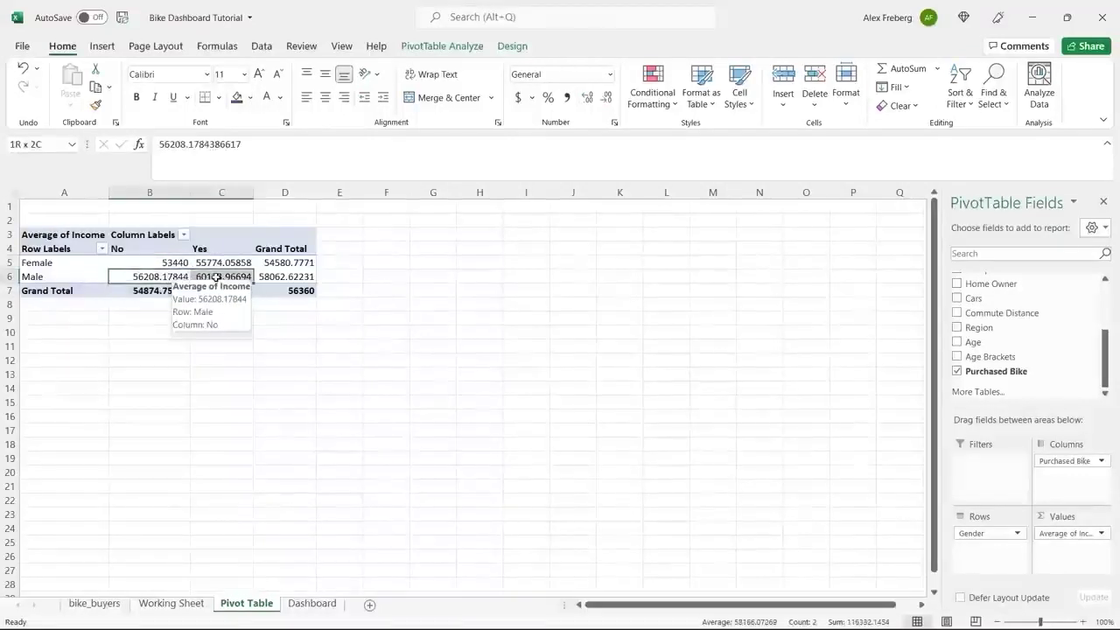
click(262, 278)
click(183, 265)
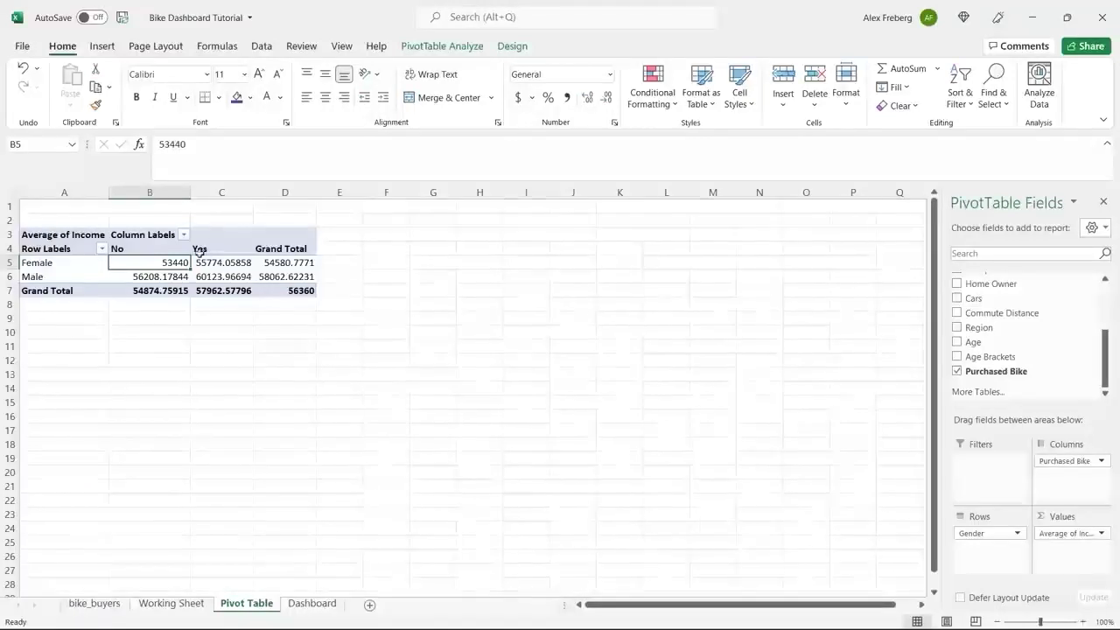
click(210, 276)
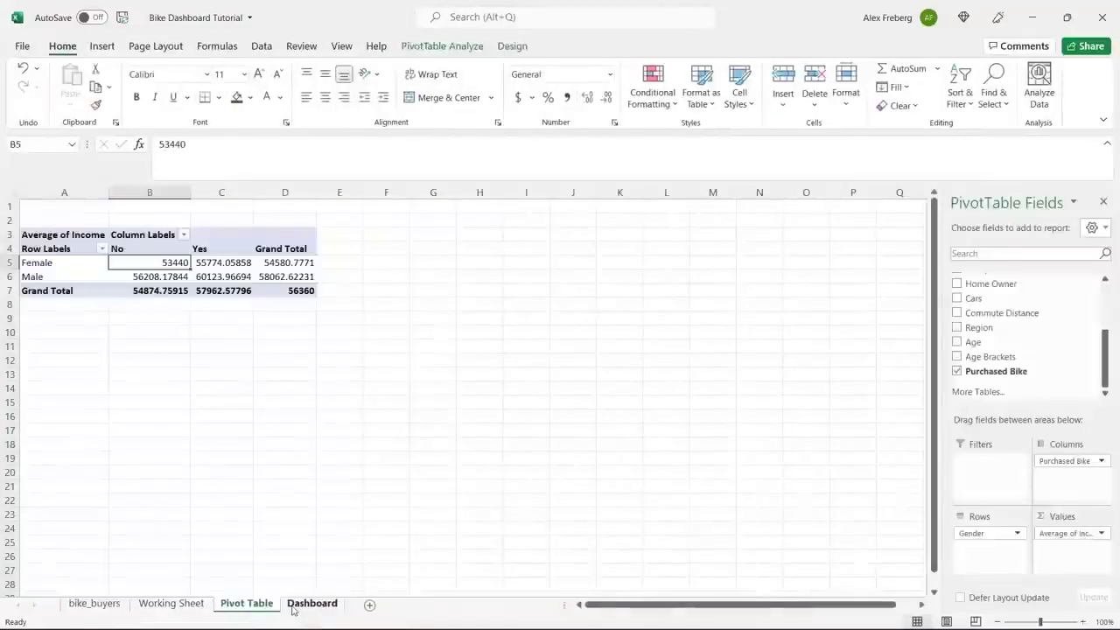
click(218, 263)
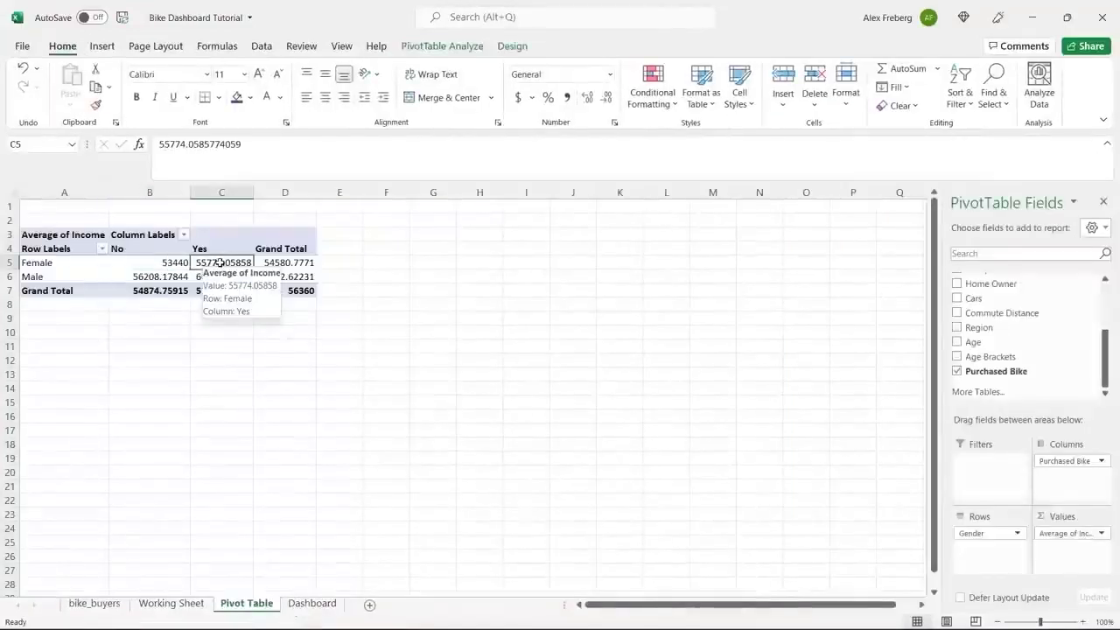
- Insert a Clustered Column PivotChart of average income and place it beside the pivot table, over columns F to L
click(101, 48)
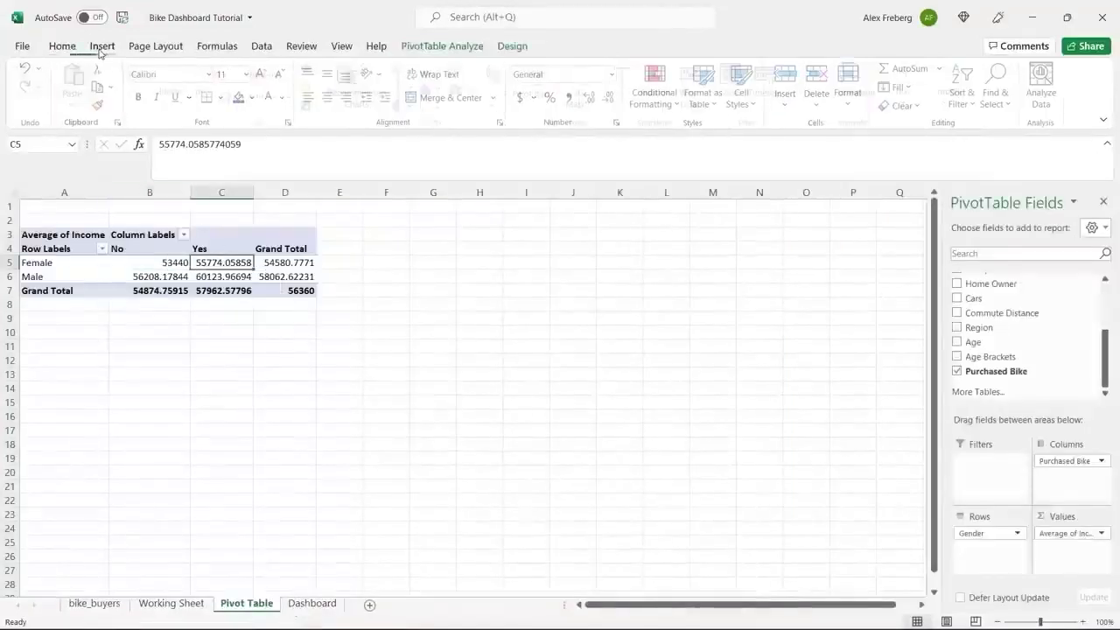
click(357, 88)
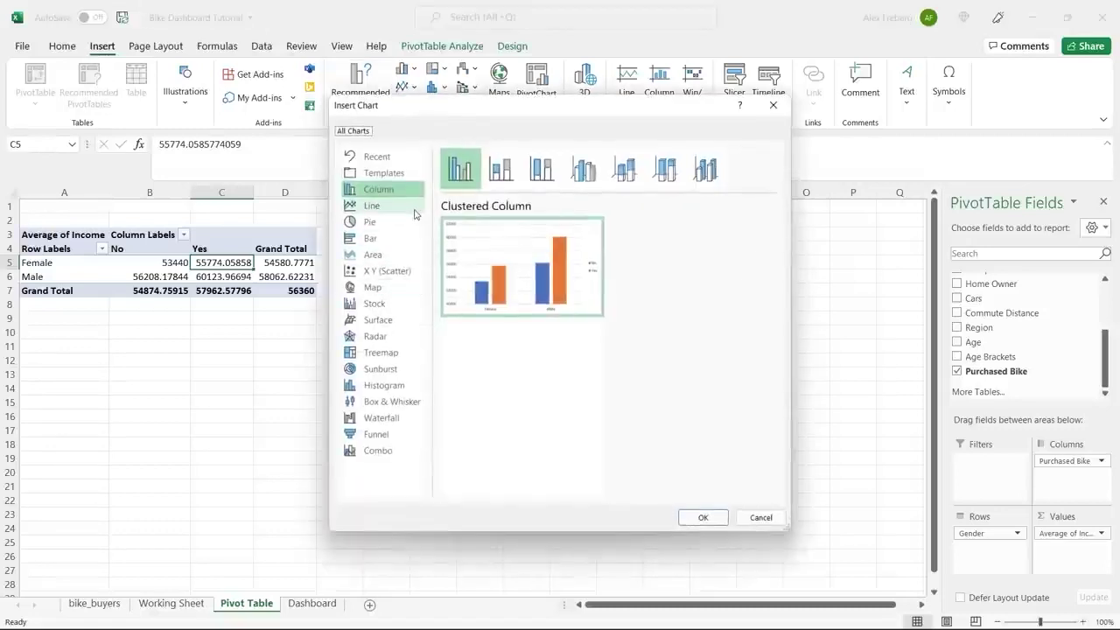
click(500, 169)
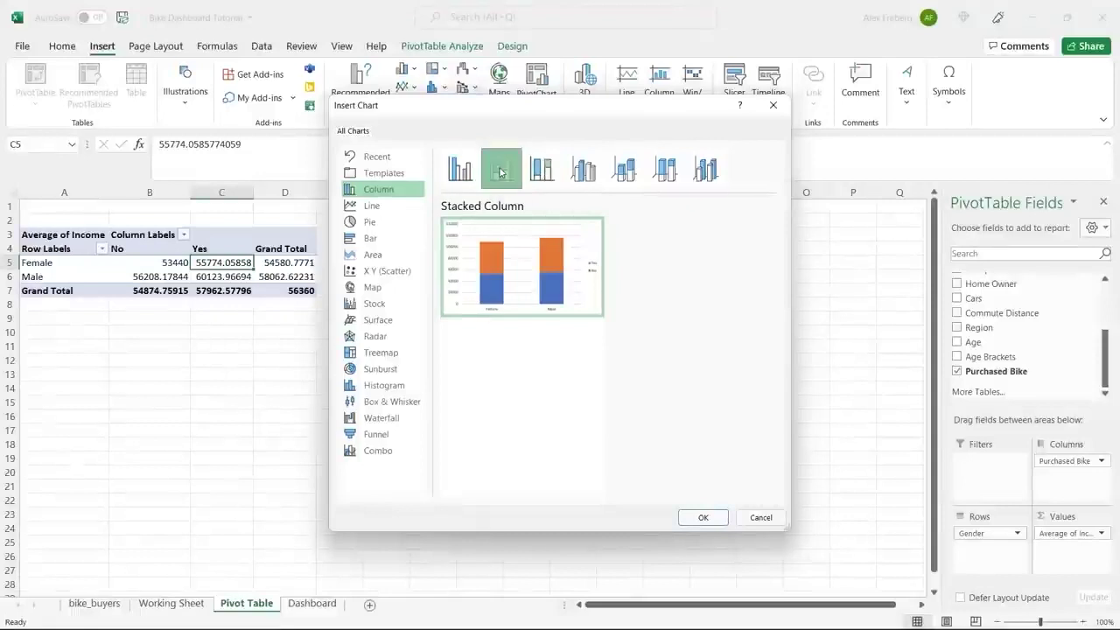
click(539, 171)
click(583, 169)
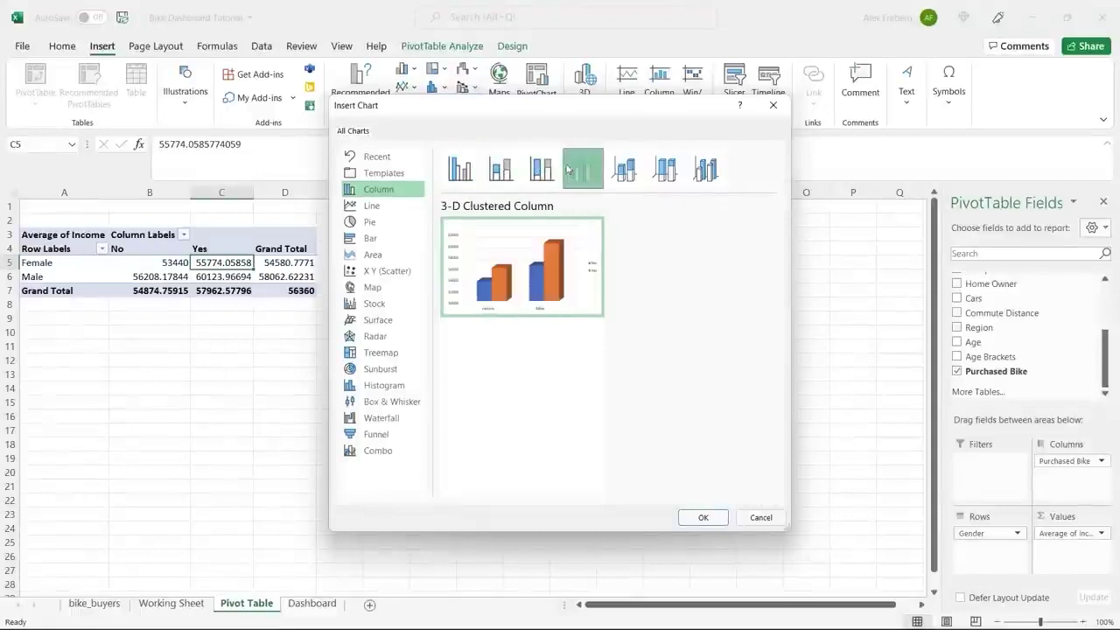
click(706, 168)
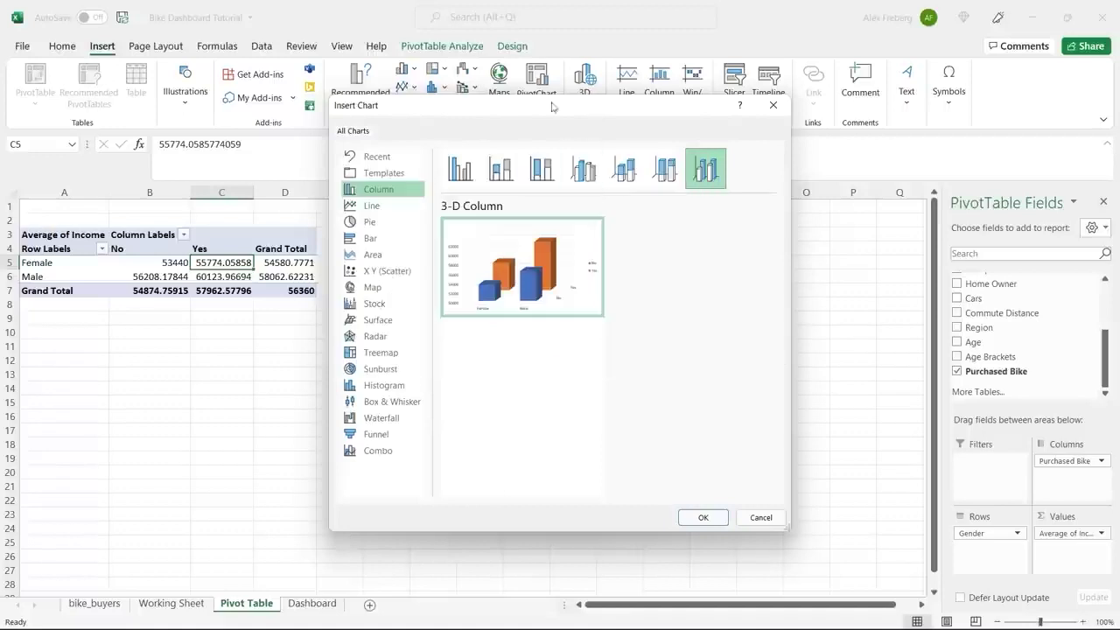
click(460, 169)
click(702, 517)
drag(570, 310, 648, 218)
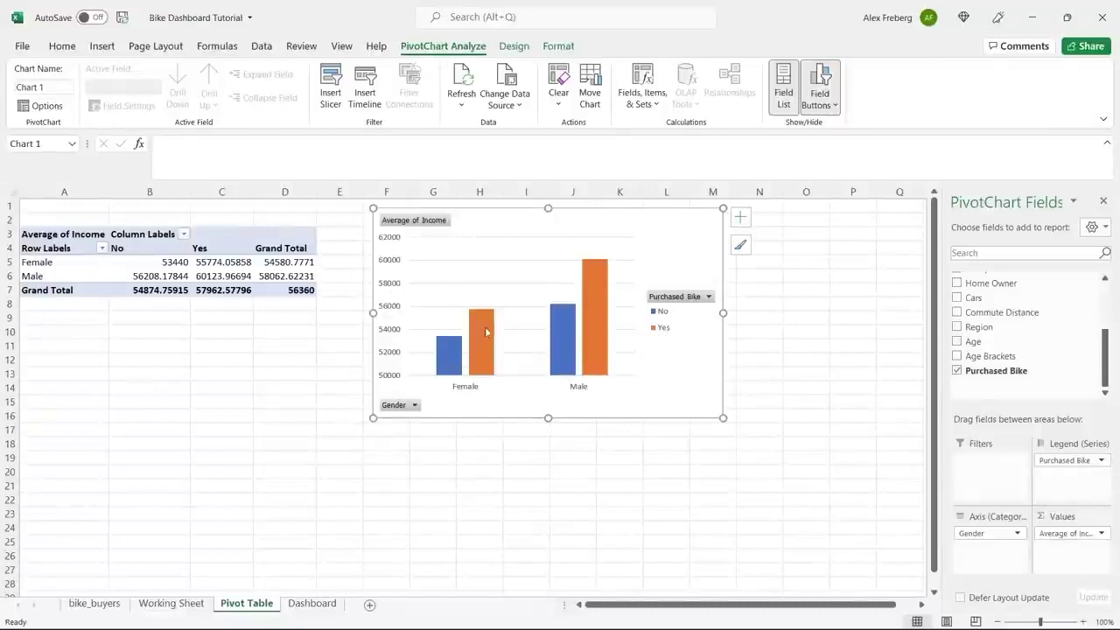
- Add axis titles to the chart, naming the vertical axis "Income" and the horizontal axis "Gender"
click(740, 245)
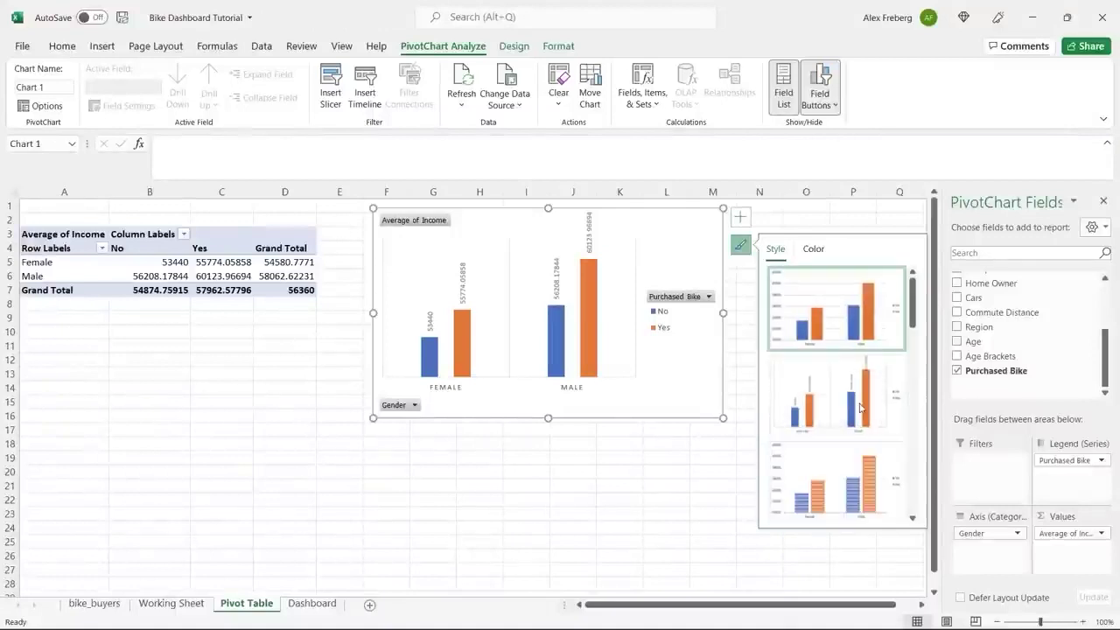
click(813, 249)
click(740, 217)
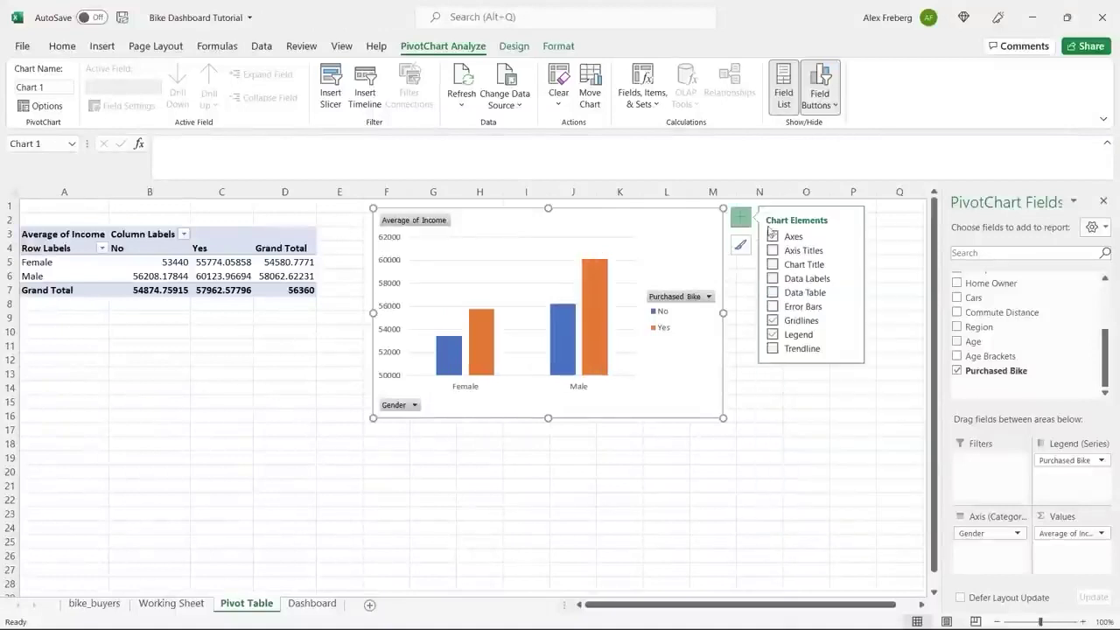
click(772, 250)
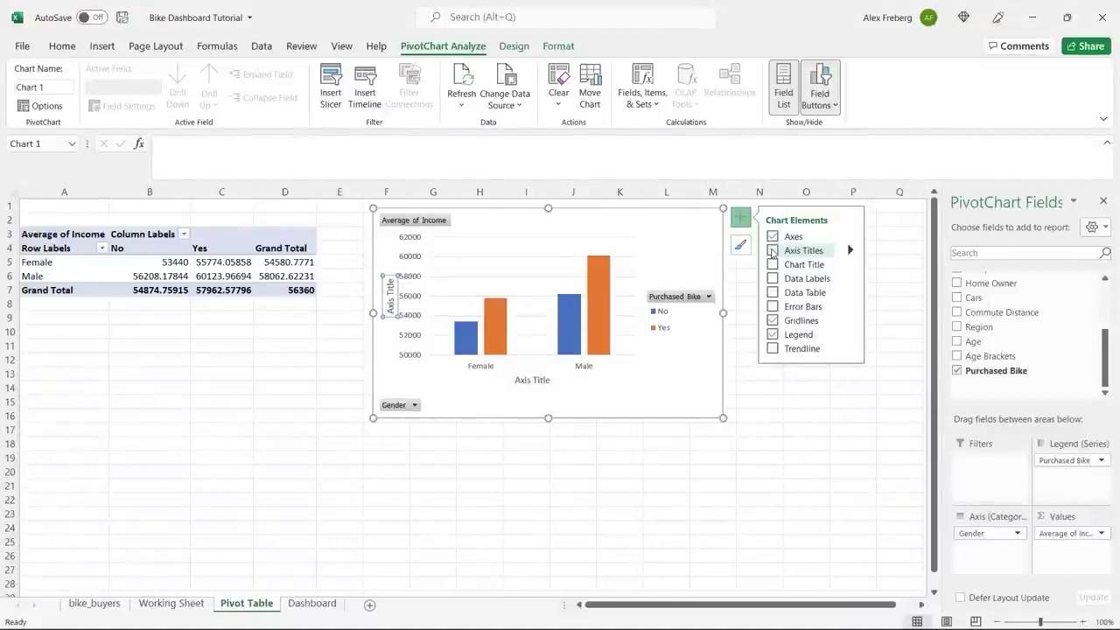
triple_click(390, 306)
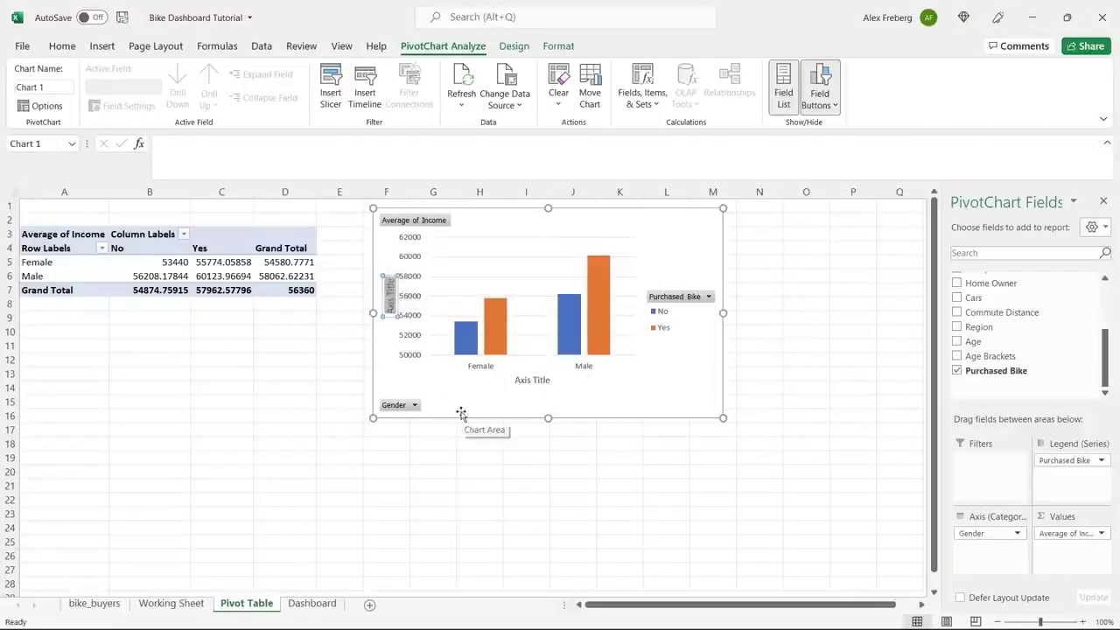
text(Income)
click(529, 379)
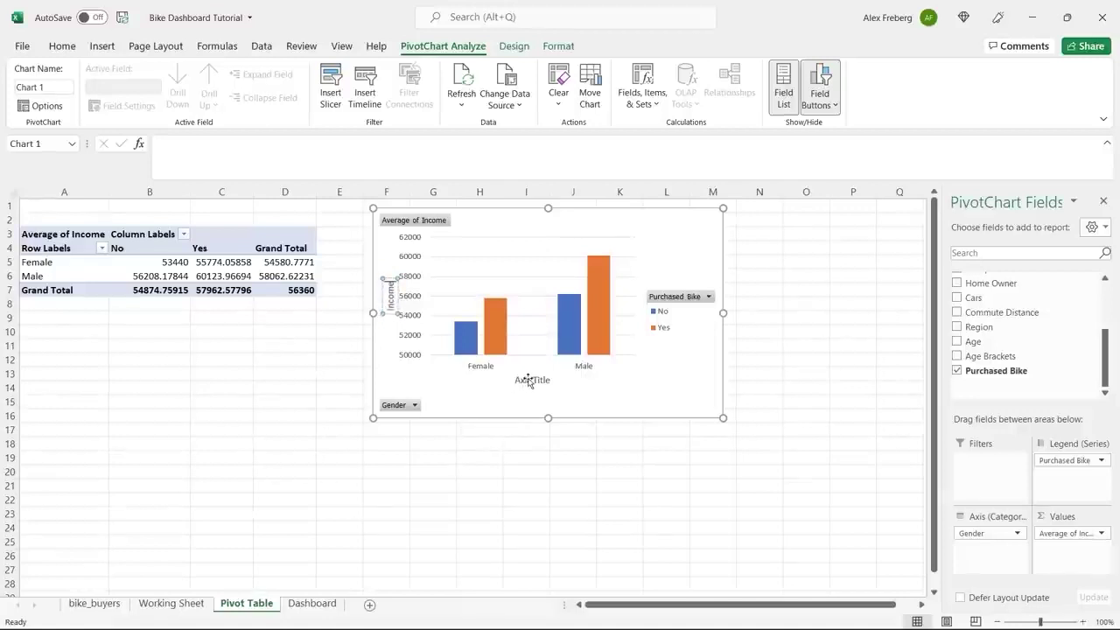
double_click(529, 378)
text(Gender)
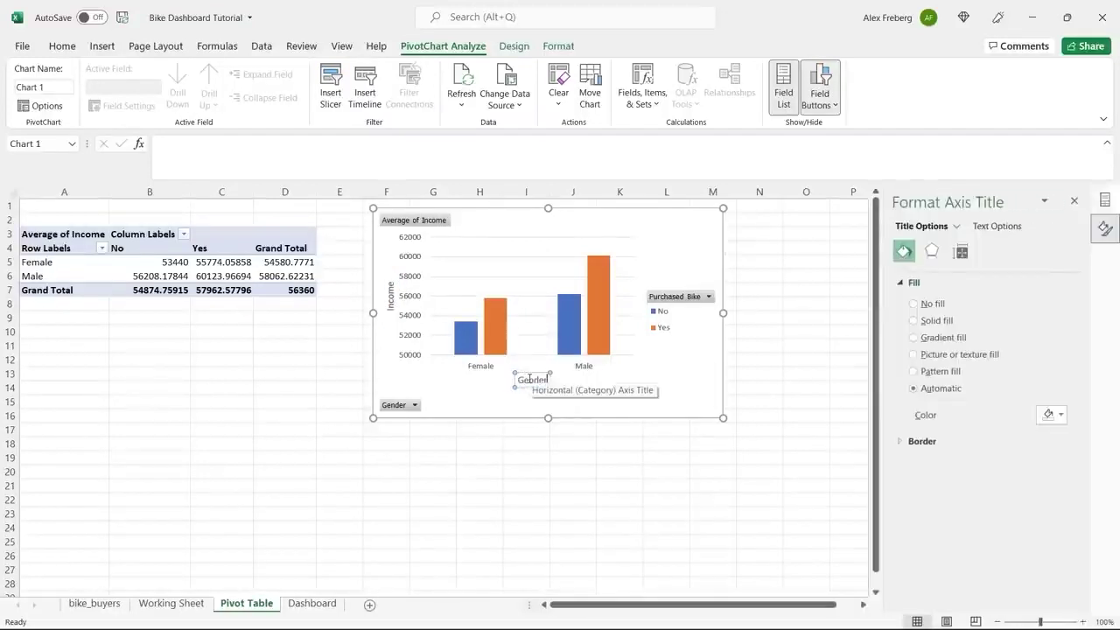
click(697, 247)
- Add a chart title reading "Avg Income Per Purchase"
click(740, 217)
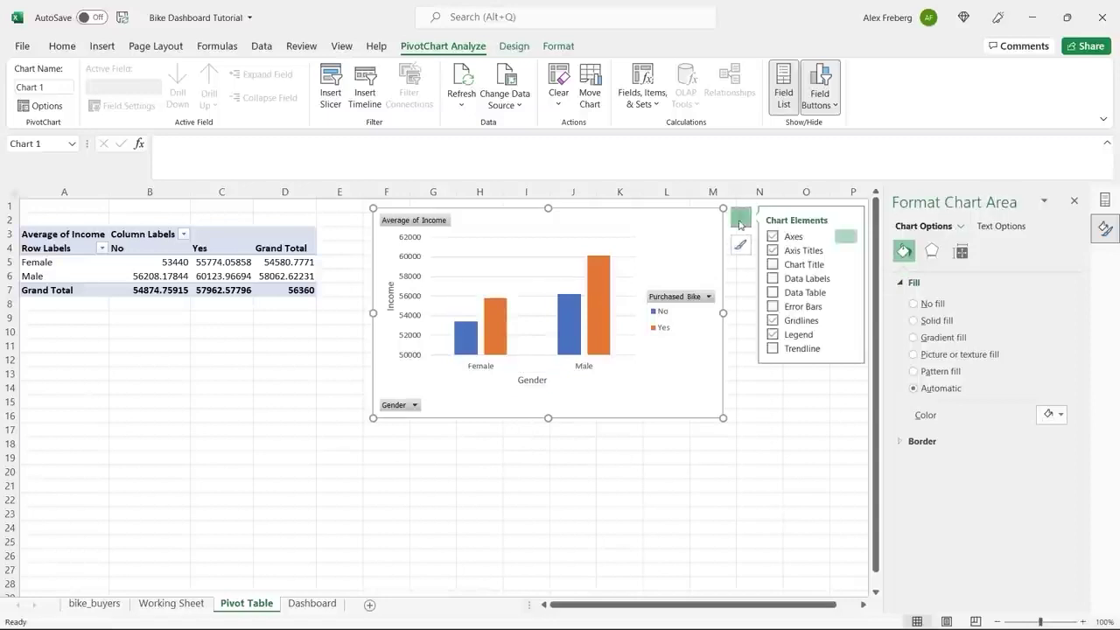
click(772, 264)
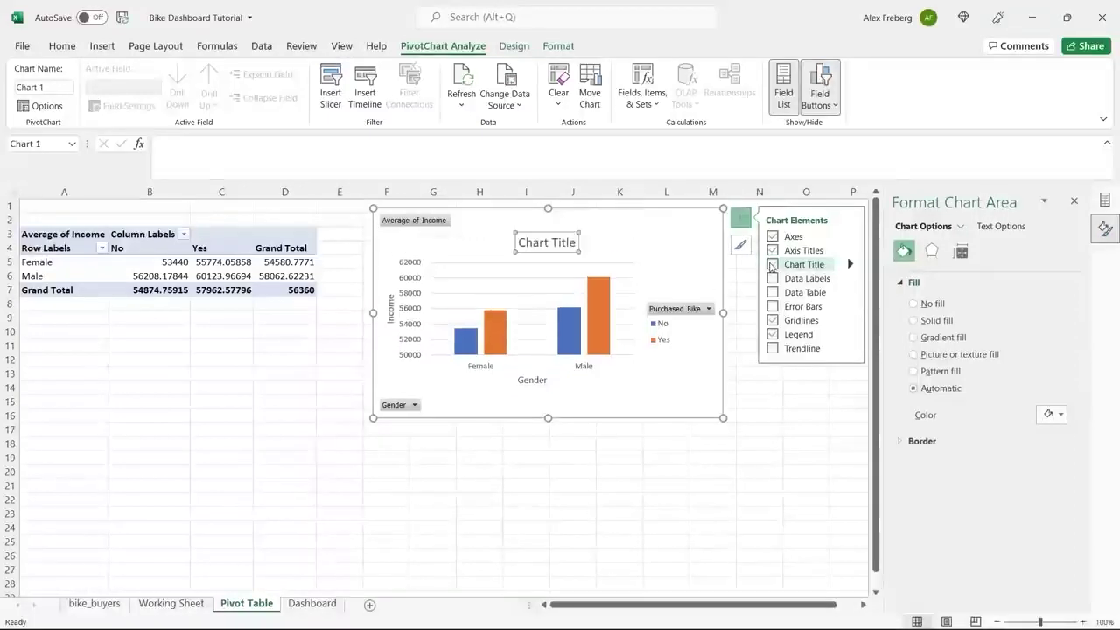
triple_click(545, 245)
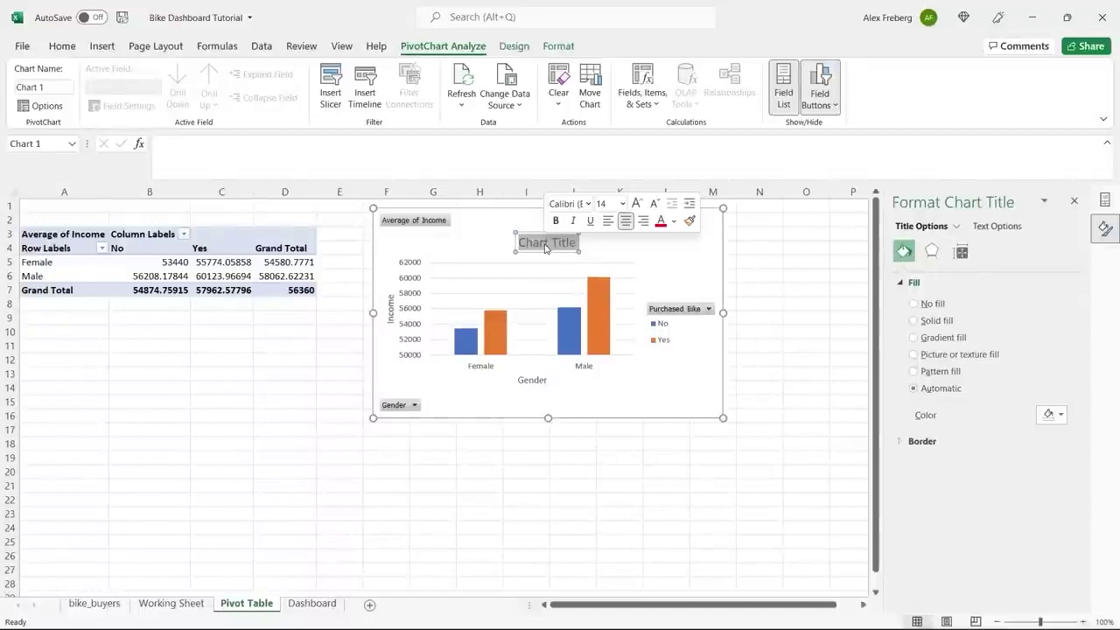
text(Avg)
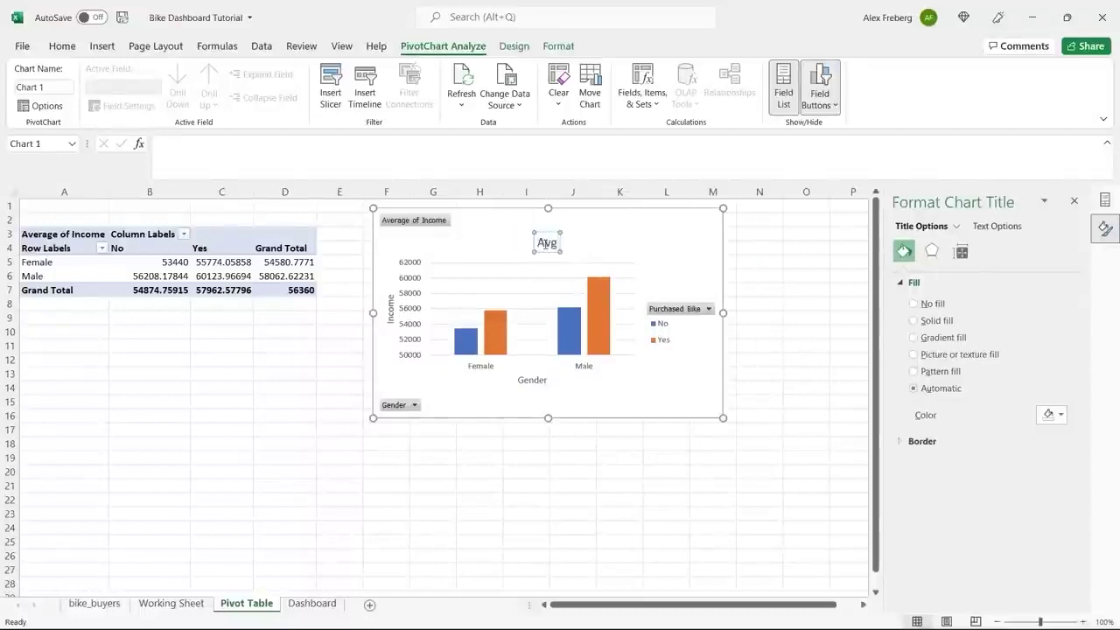
text( Income Per P)
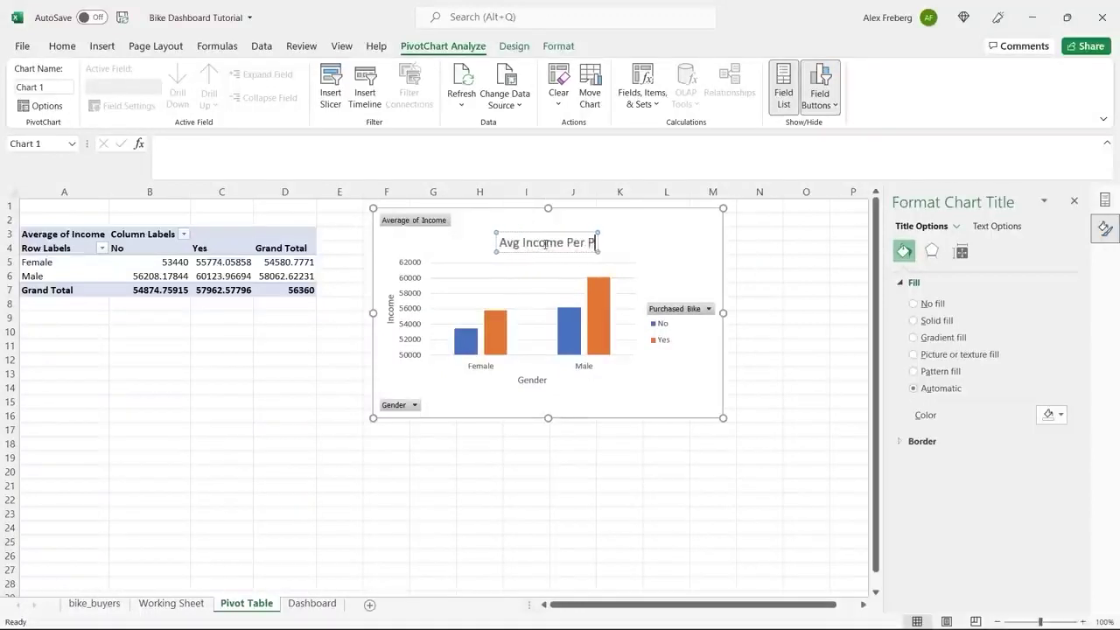
text(urchase)
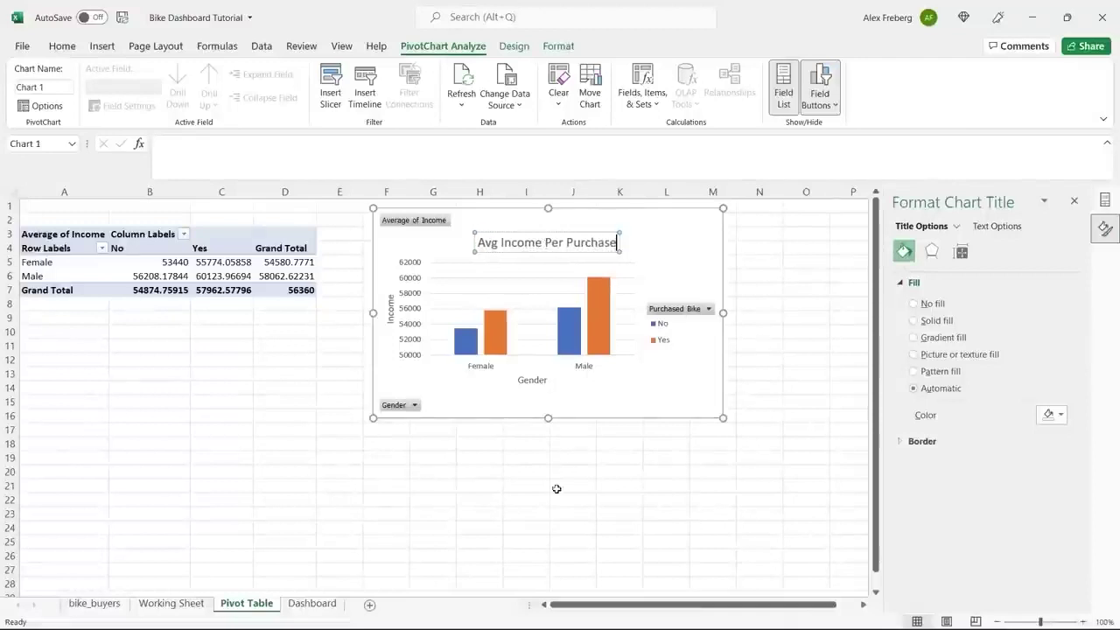
click(596, 389)
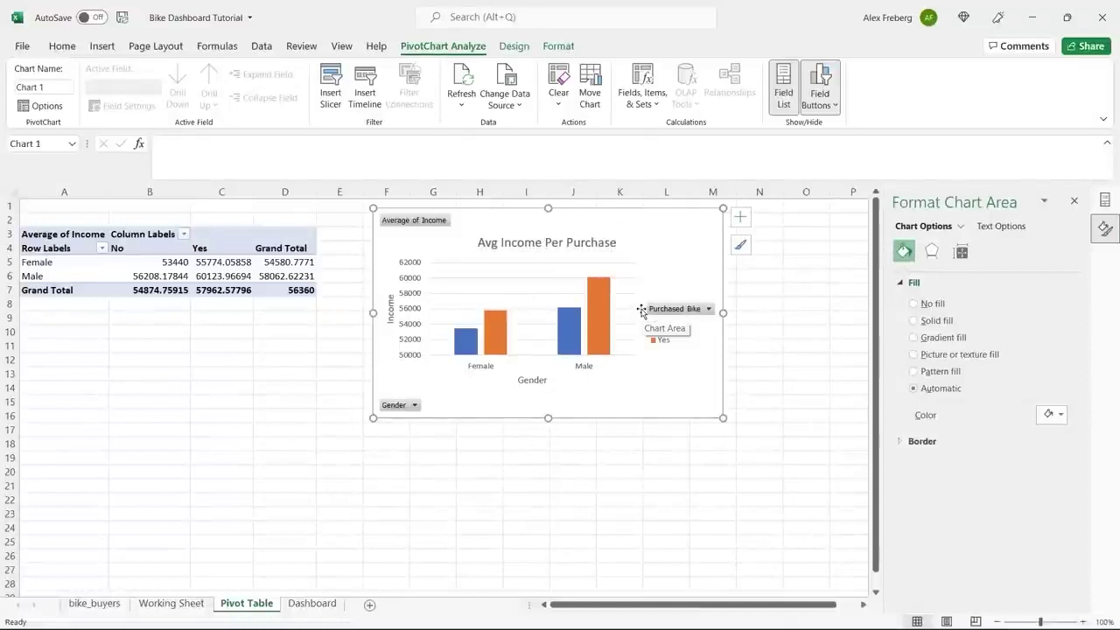
- Try out data labels on the chart, remove them, and show a data table beneath the columns instead
click(740, 216)
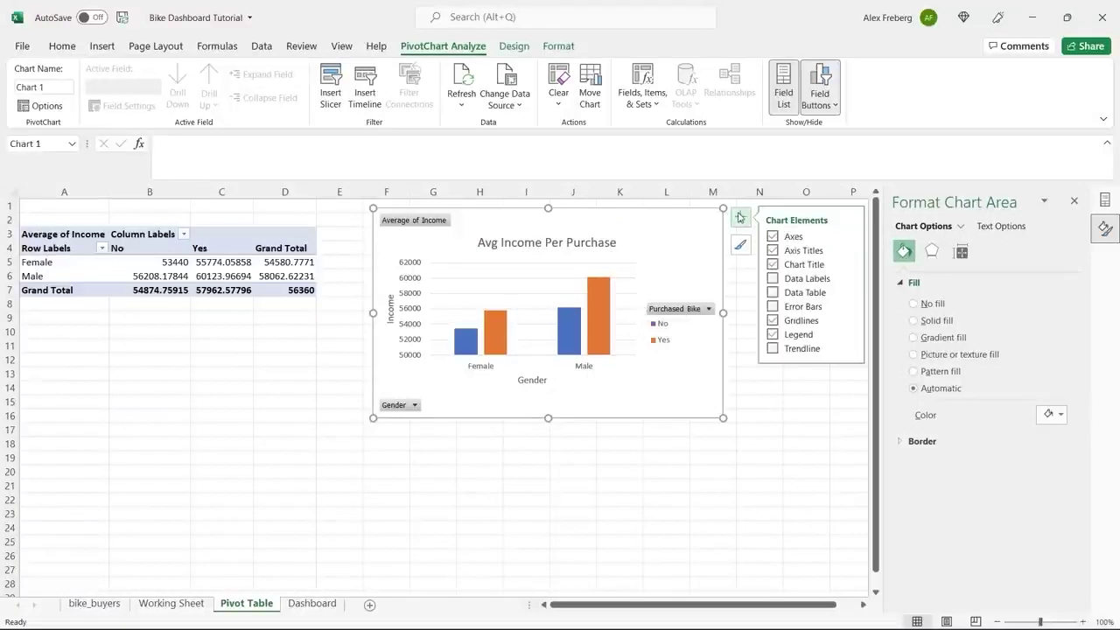
click(773, 278)
click(773, 278)
click(773, 292)
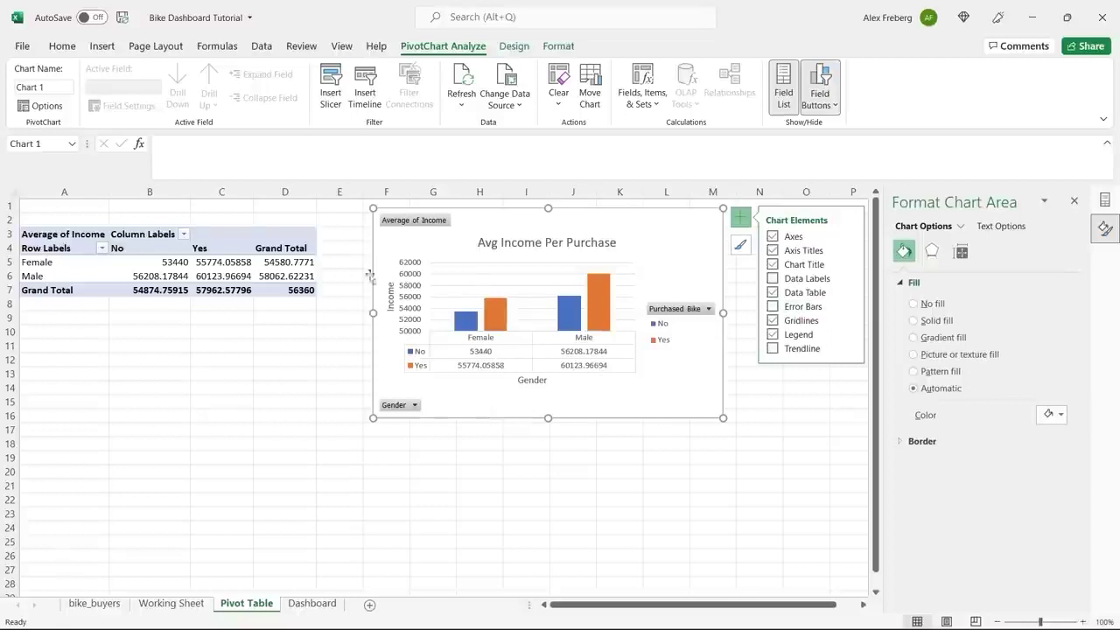
- Format the pivot table's income values in B5:D7 with thousands separators and no decimals, and close the formatting pane
click(160, 263)
drag(160, 262, 284, 291)
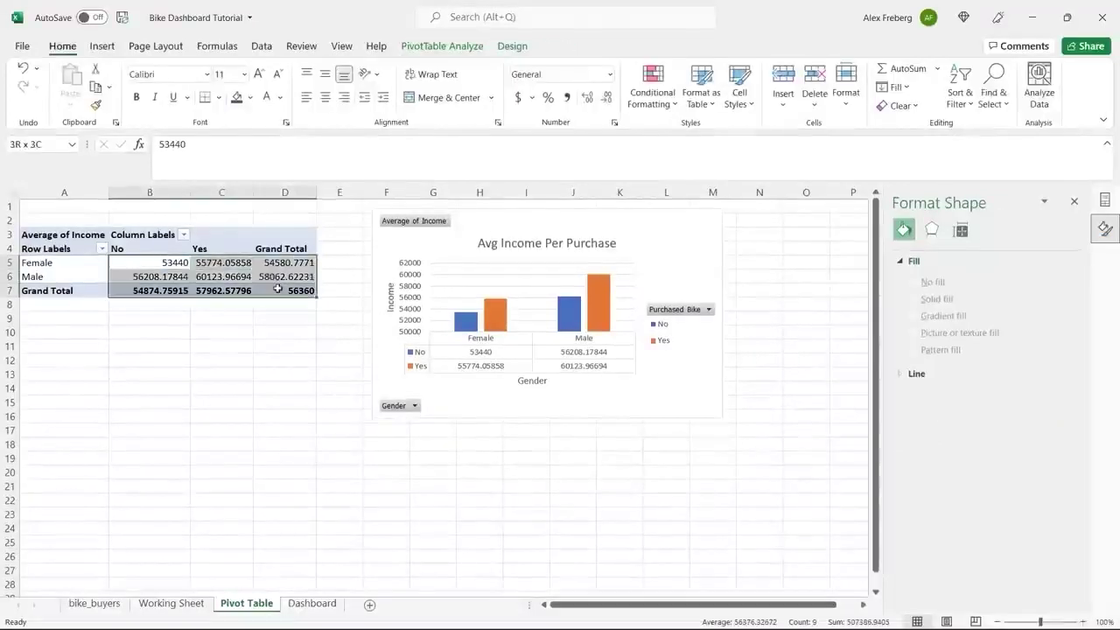
click(610, 75)
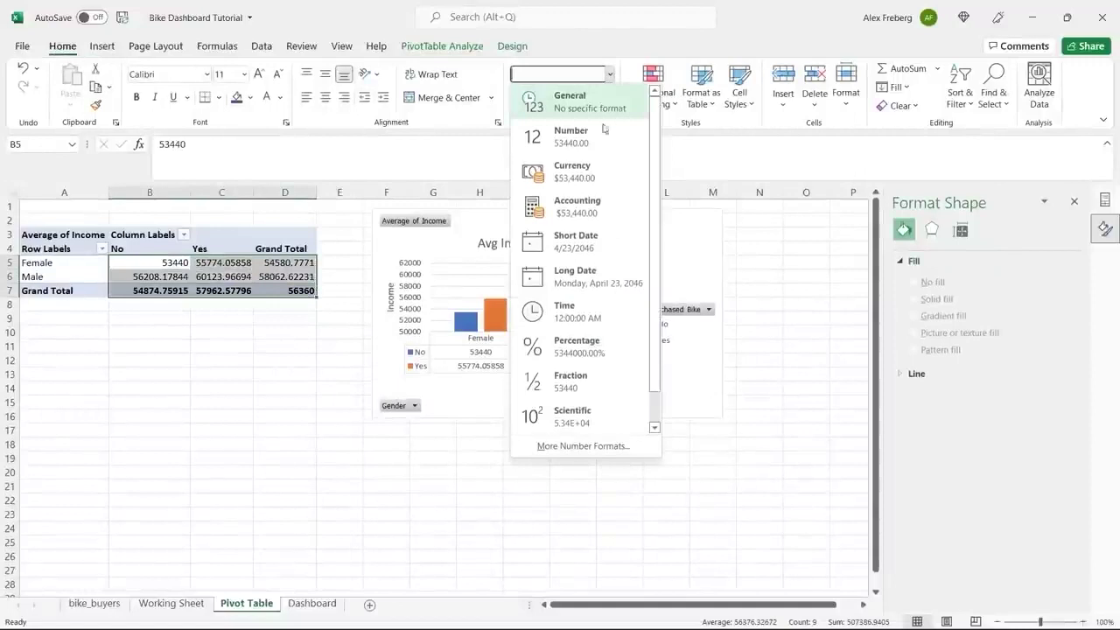
click(597, 140)
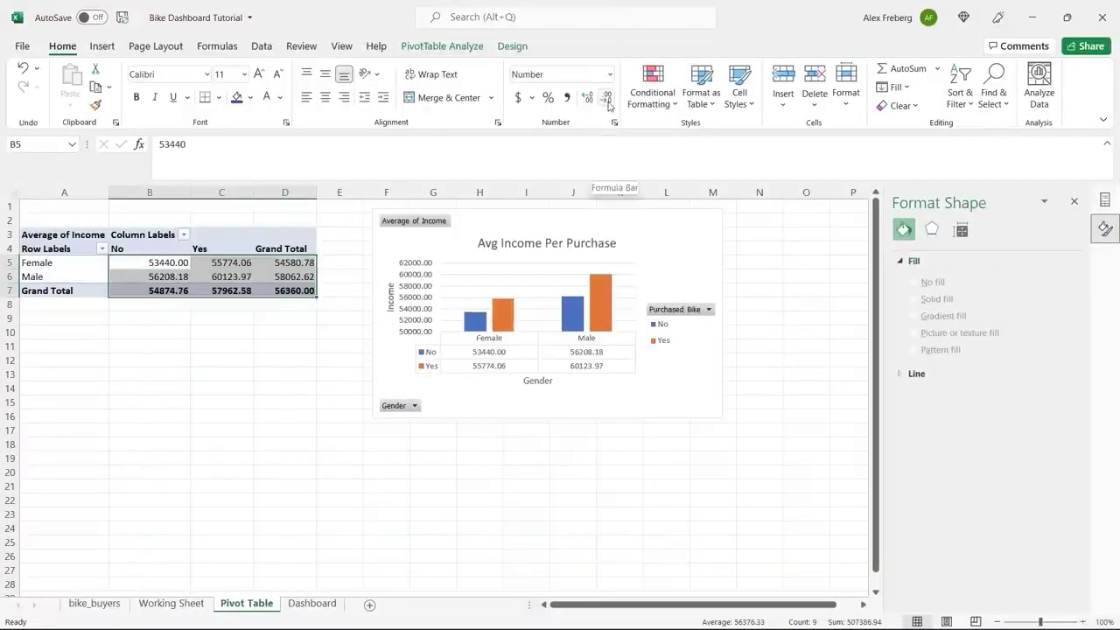
click(605, 98)
click(606, 98)
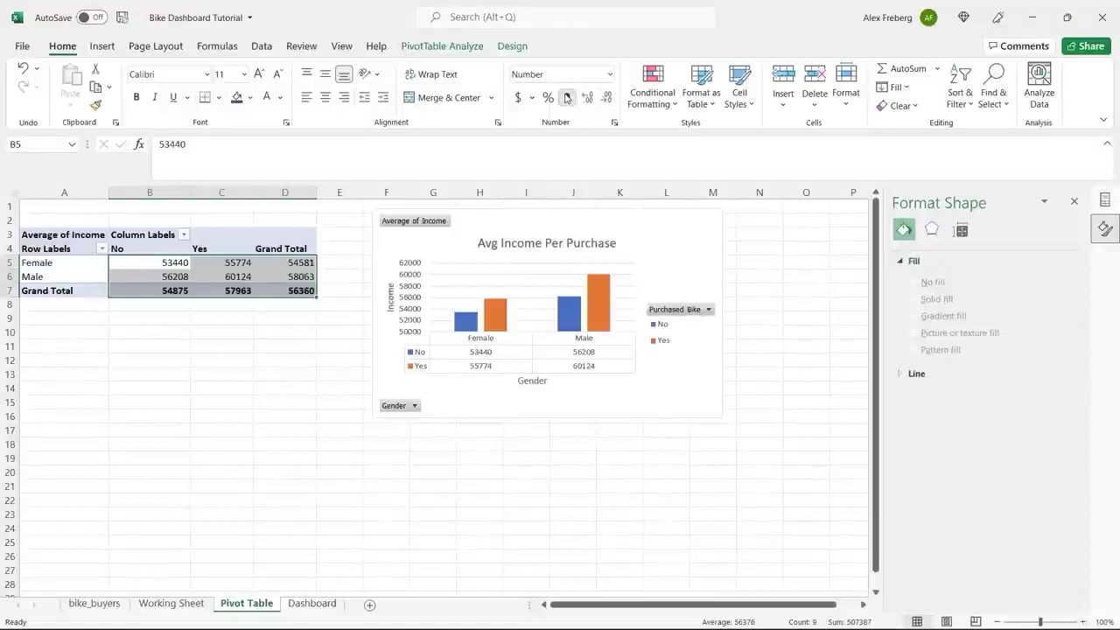
click(567, 98)
click(605, 99)
click(605, 100)
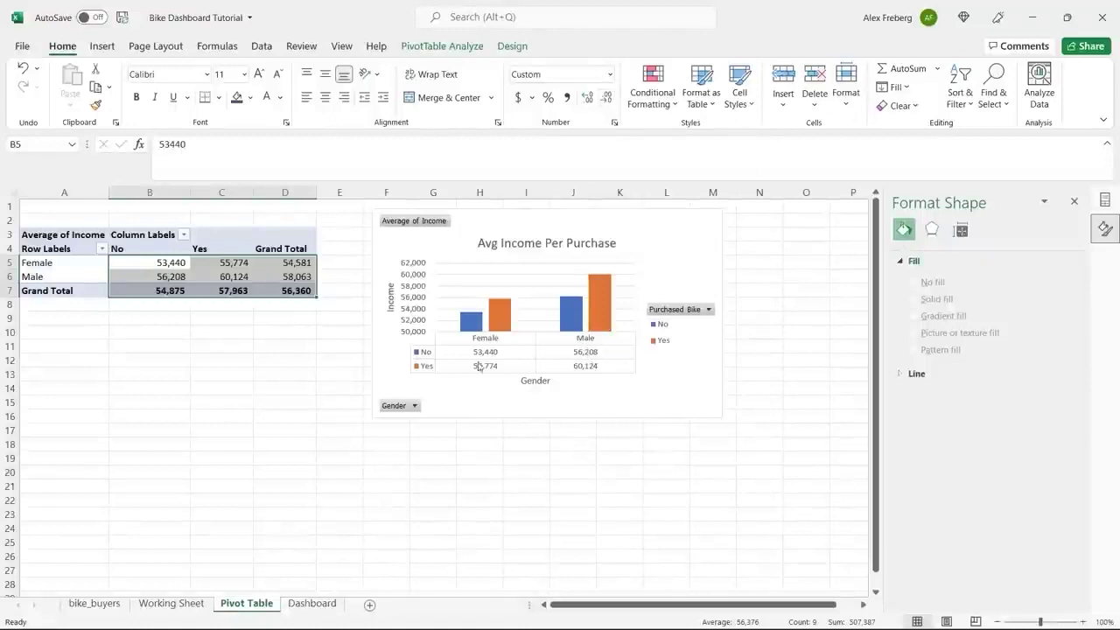
click(683, 395)
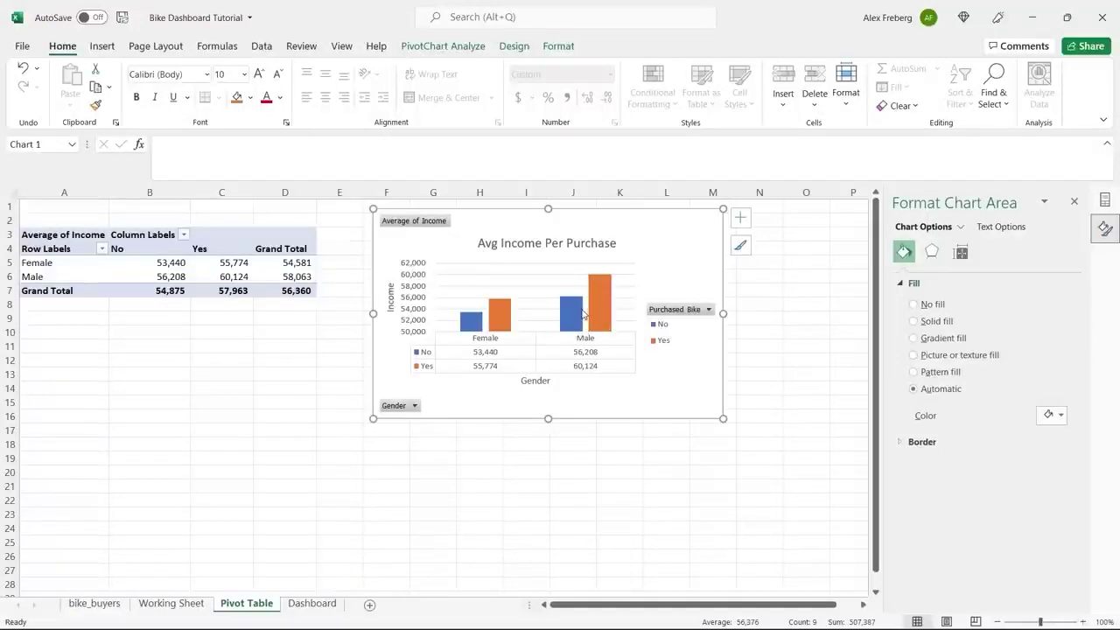
mouse_move(582, 314)
click(1075, 201)
- Insert a second PivotTable at cell A20 of the Pivot Table sheet, using 'Working Sheet'!$A$1:$N$1001 as its source range
click(140, 346)
scroll(140, 354, down, 2)
scroll(139, 354, down, 1)
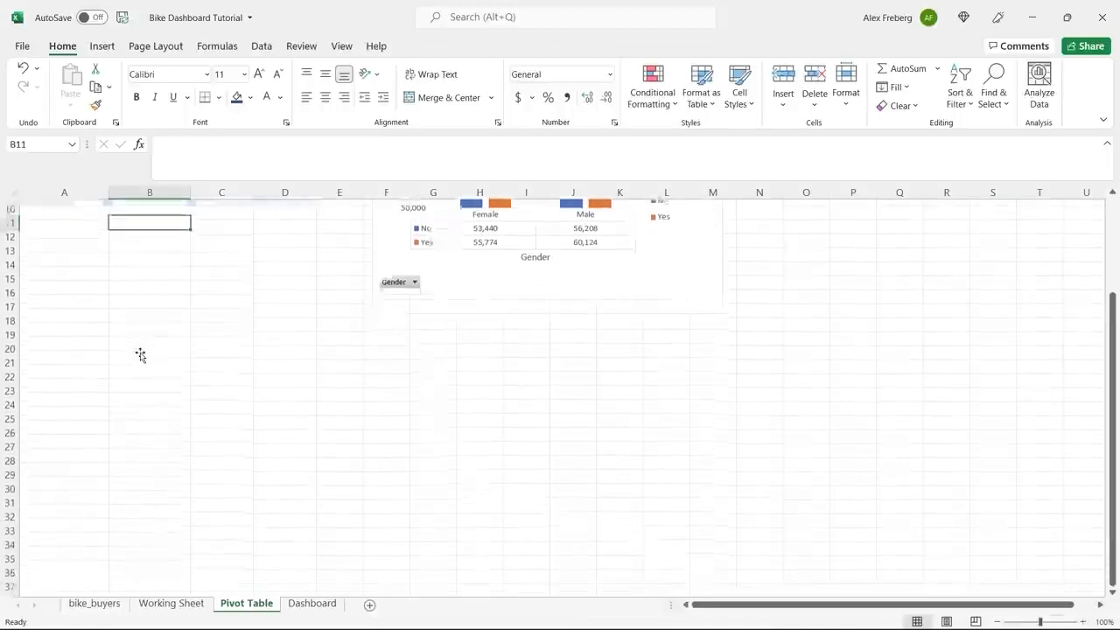
click(64, 346)
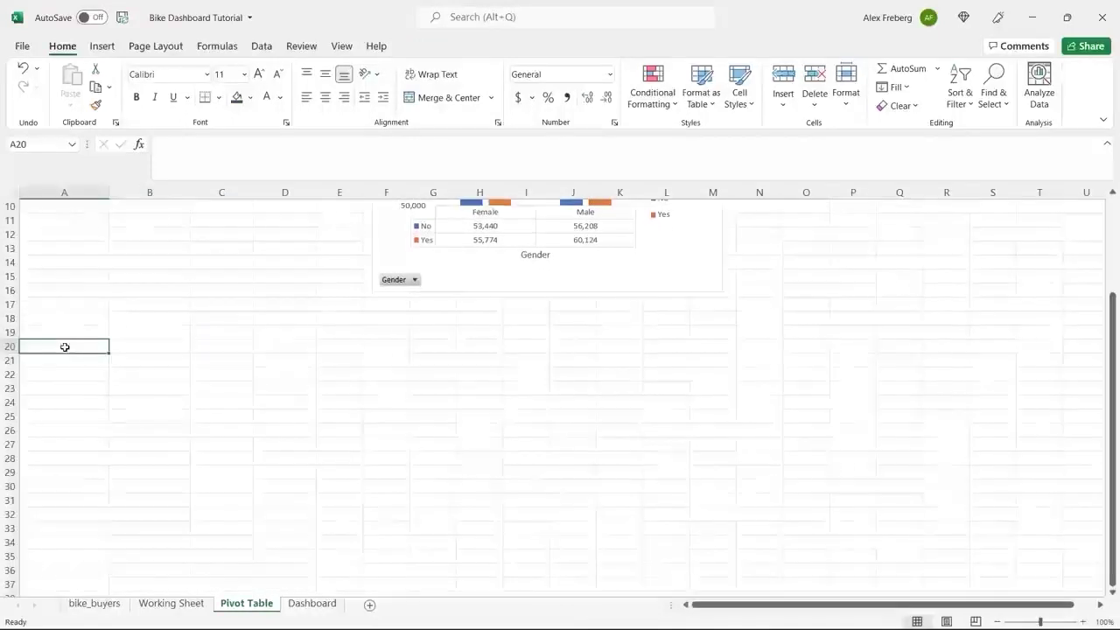
click(101, 46)
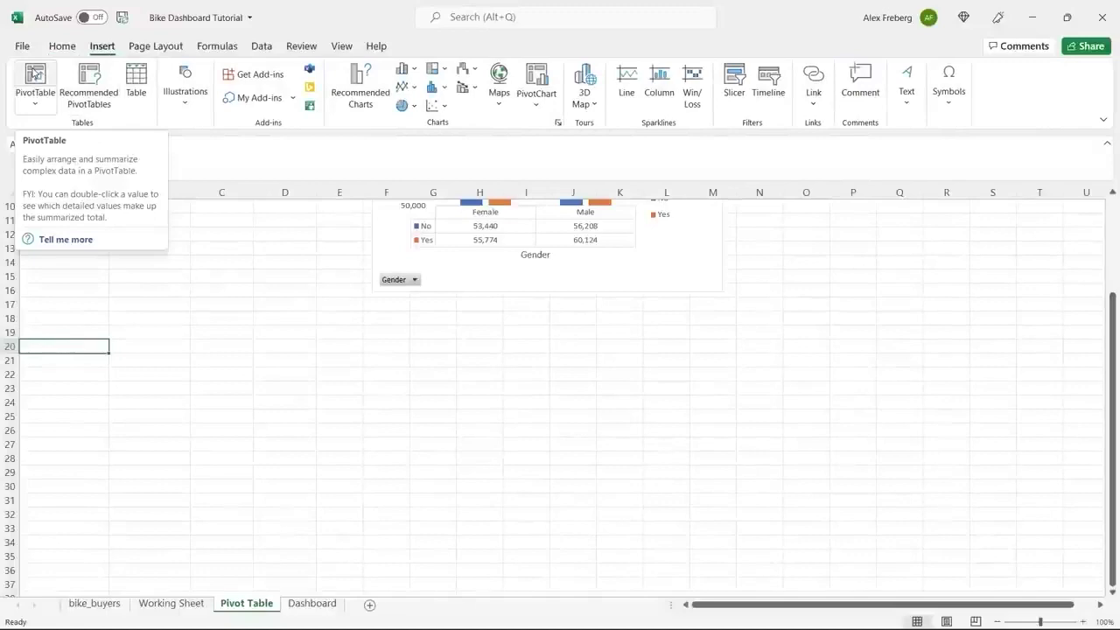
click(35, 77)
click(170, 603)
click(140, 223)
key(ctrl+a)
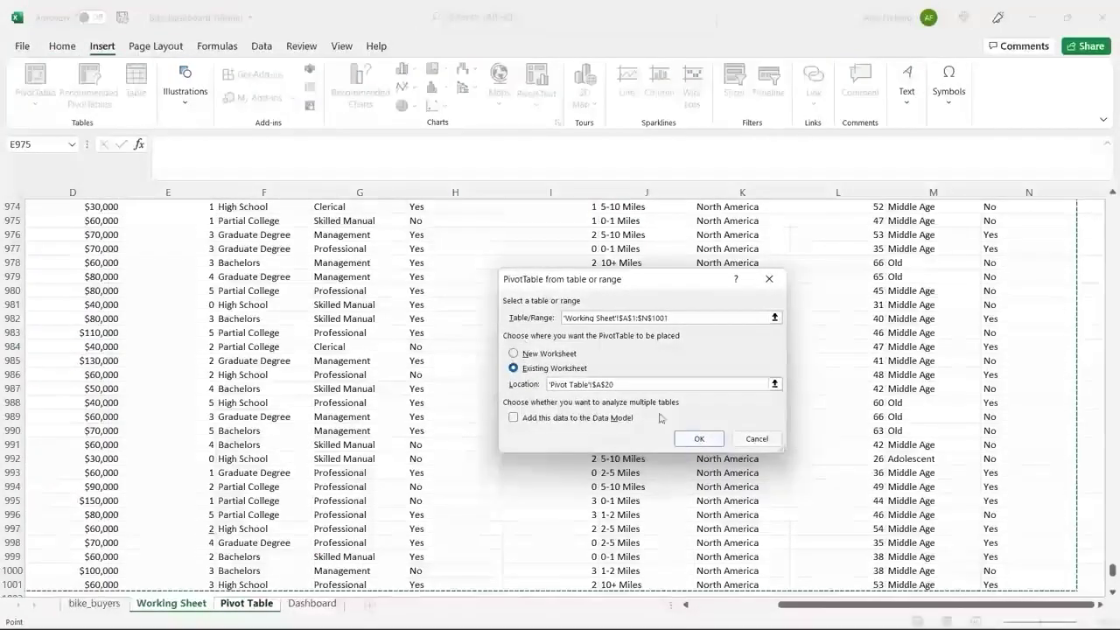
click(698, 438)
scroll(427, 339, down, 3)
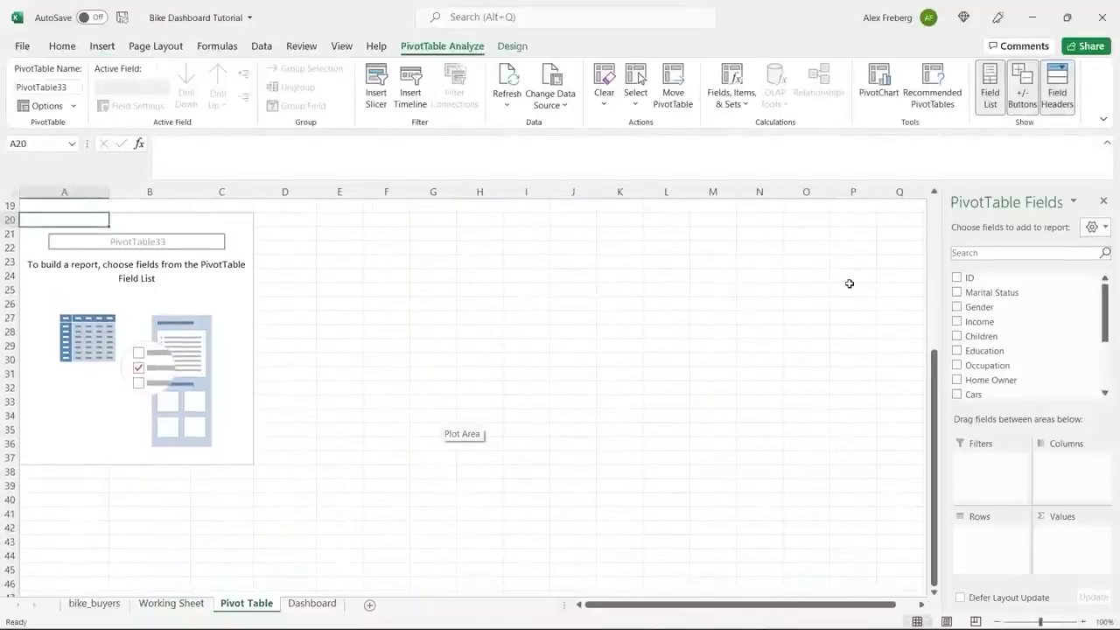
scroll(752, 355, up, 6)
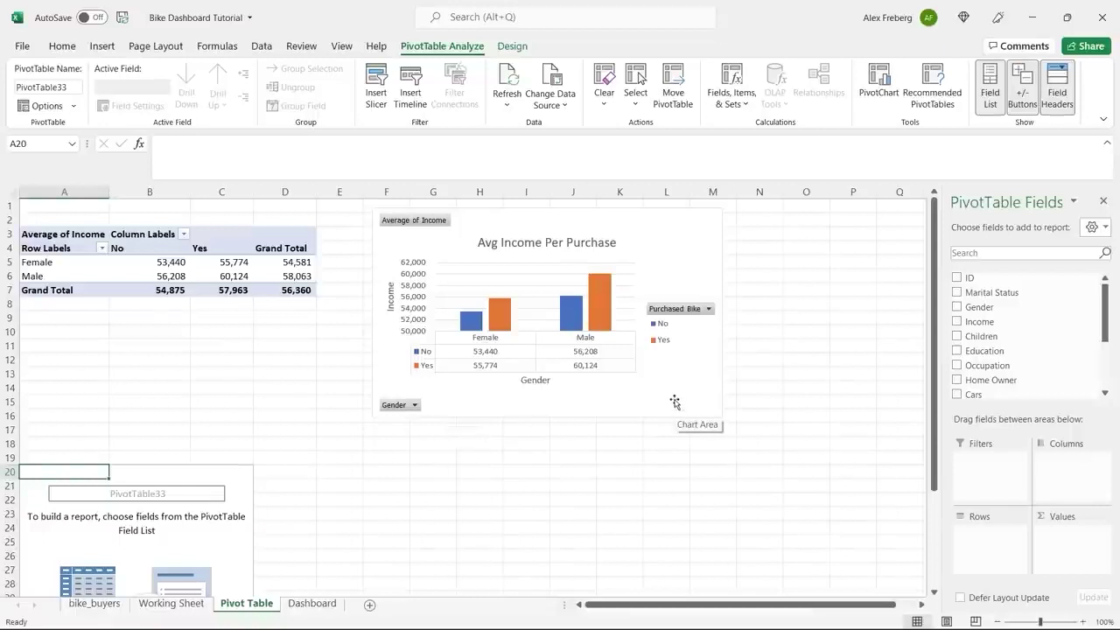
scroll(611, 399, down, 7)
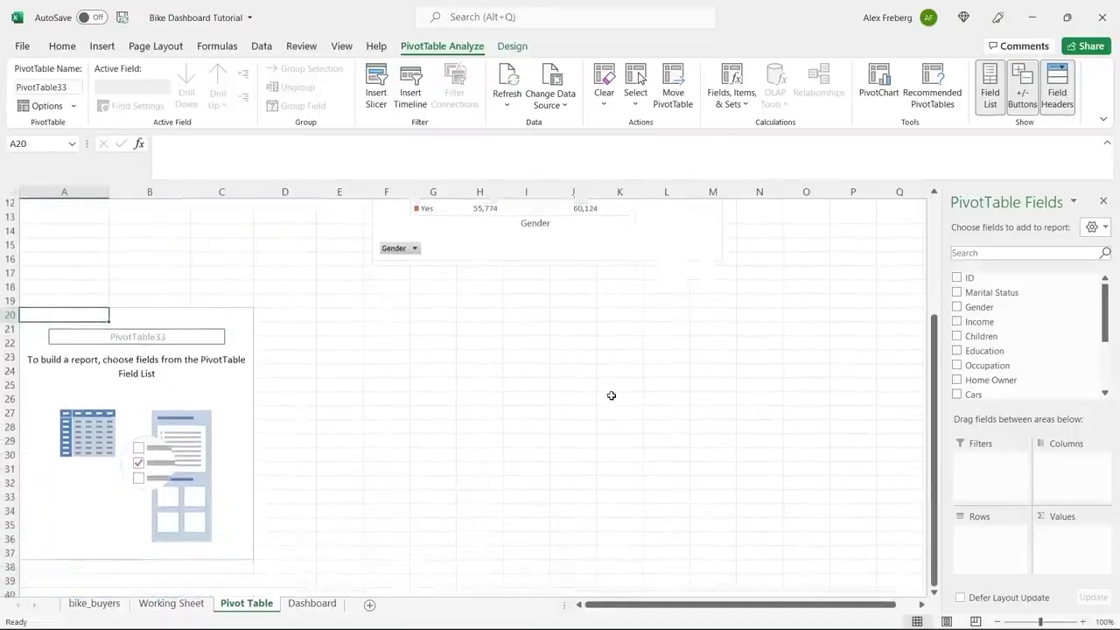
- Build the pivot table at A20 with Commute Distance as rows and Purchased Bike as both values and columns
scroll(611, 395, up, 1)
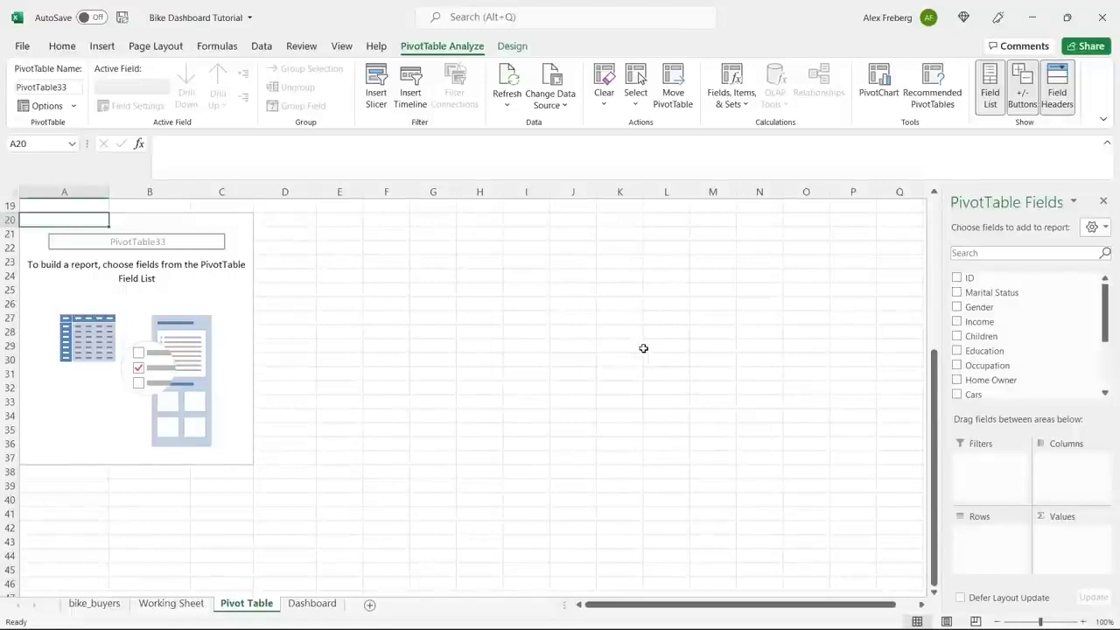
scroll(1040, 329, down, 3)
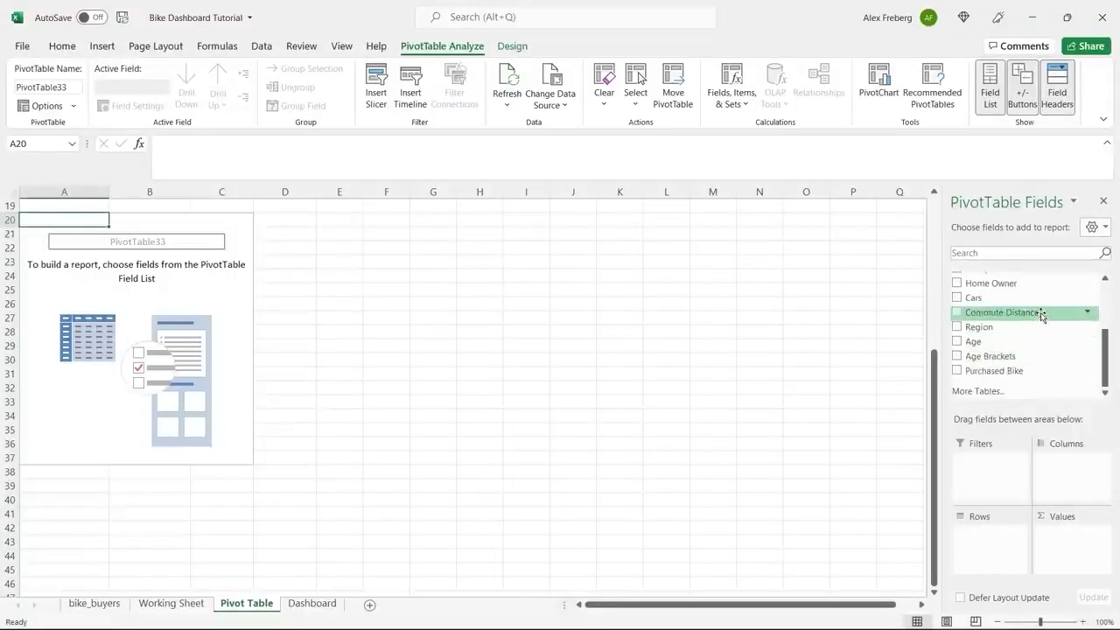
drag(1041, 315, 992, 535)
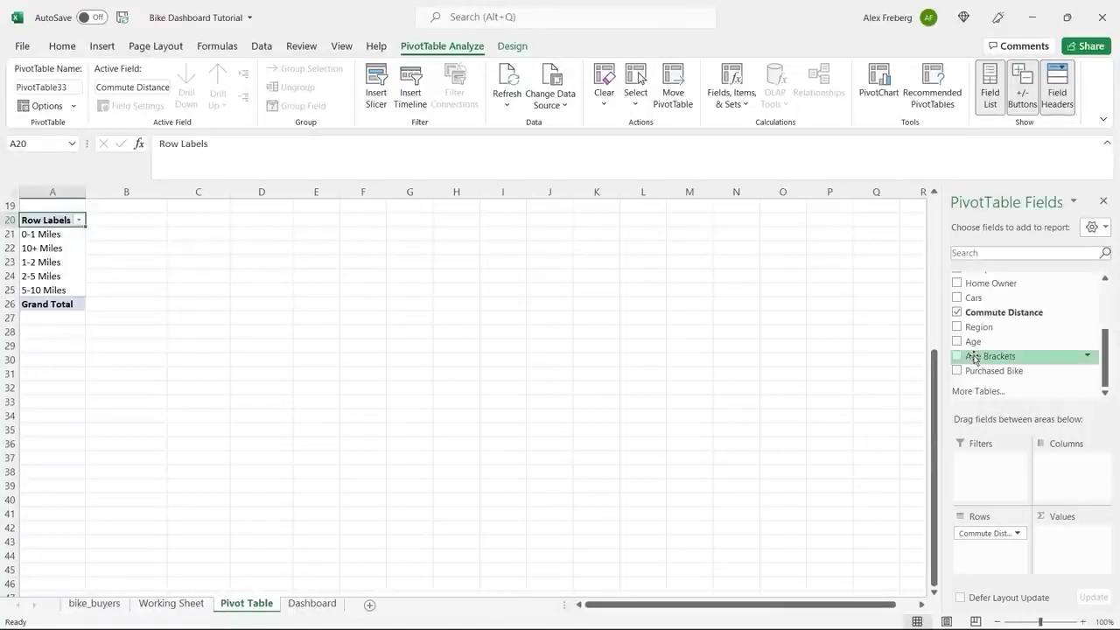
drag(997, 371, 1081, 564)
drag(1018, 373, 1062, 462)
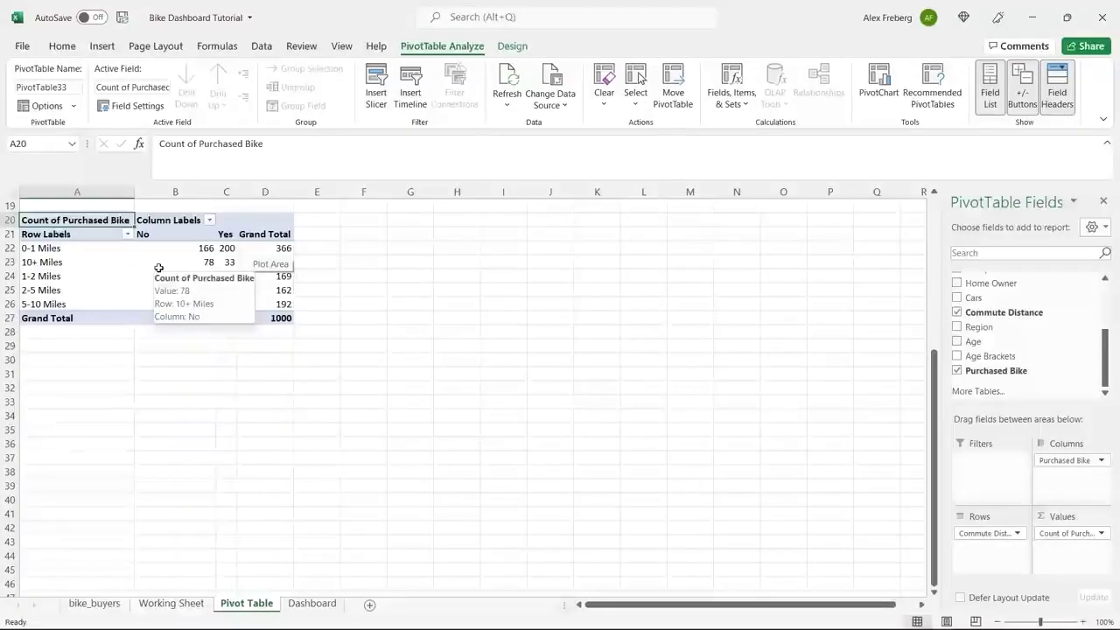
click(204, 272)
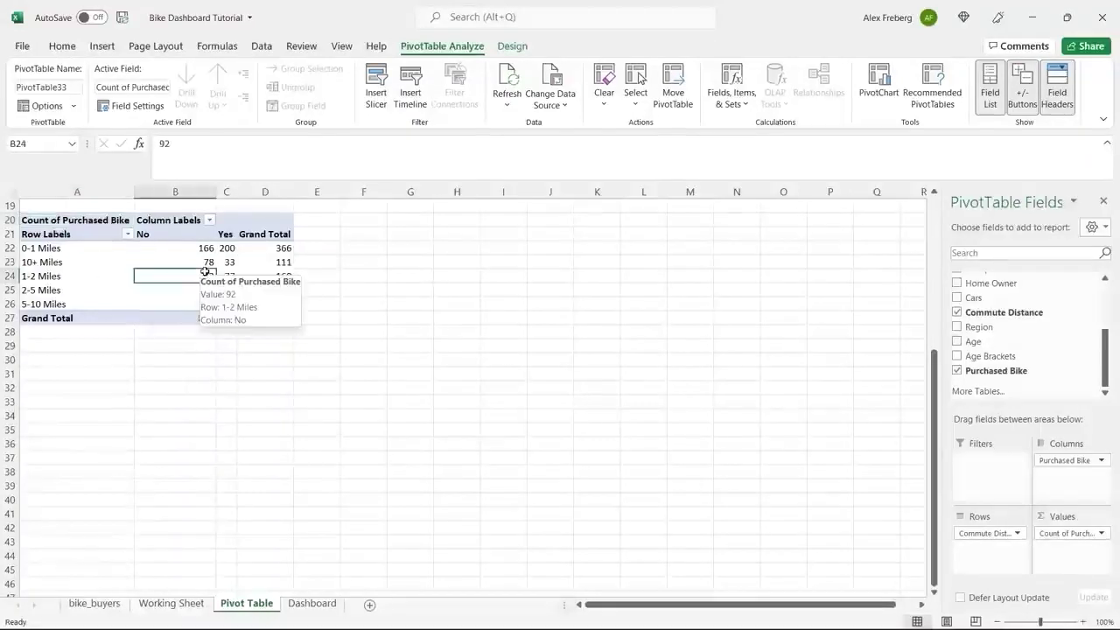
click(75, 259)
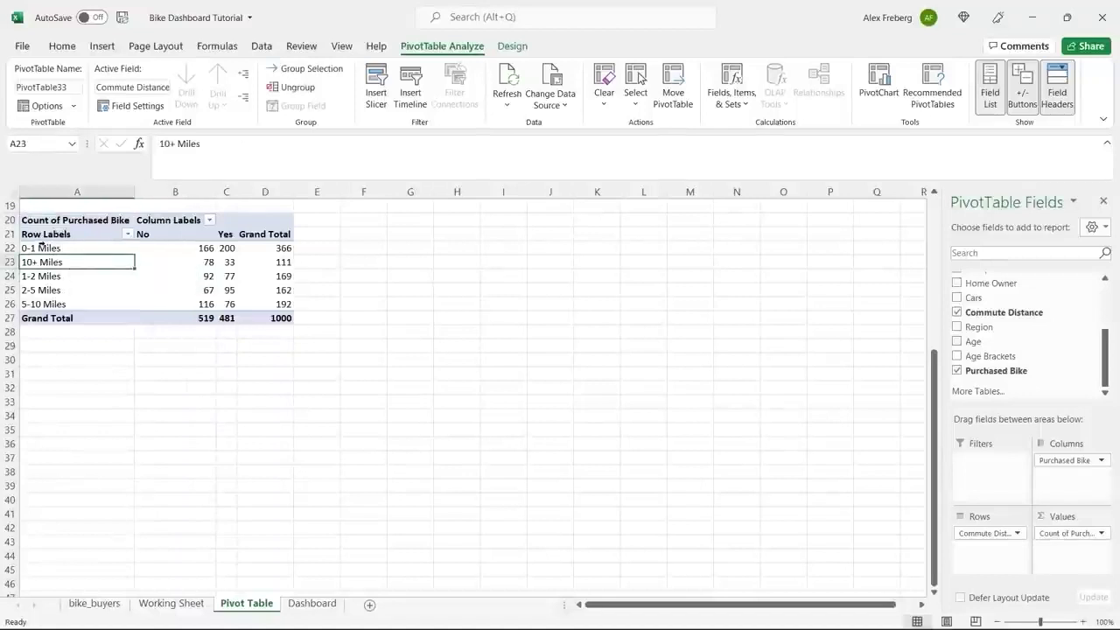
click(41, 247)
click(39, 261)
click(38, 275)
click(37, 304)
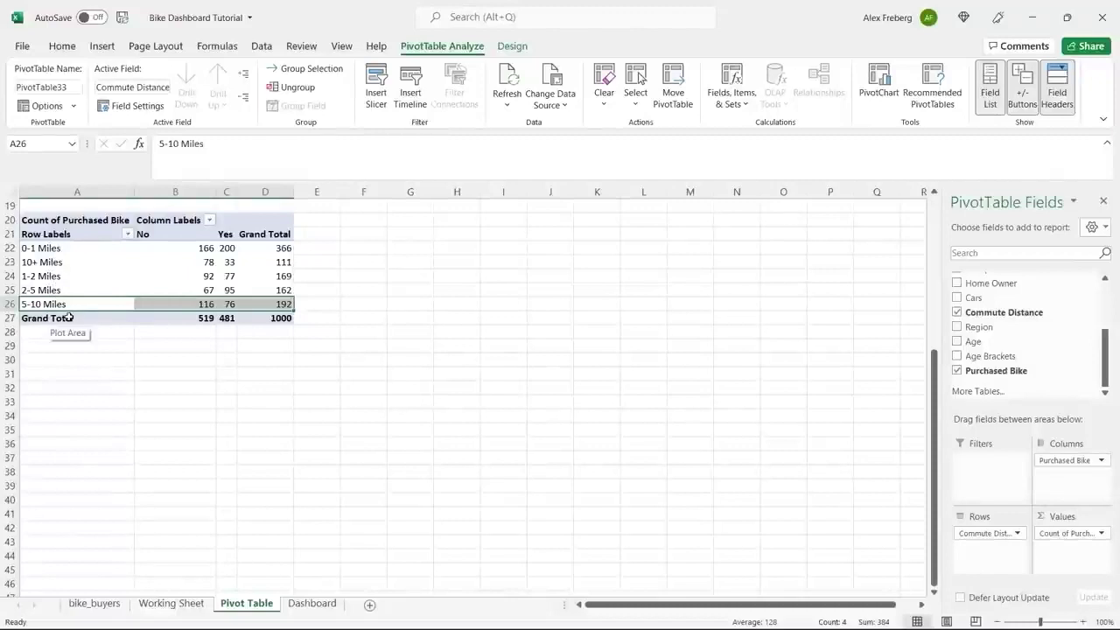
- Try the commute distance row labels in descending order and set their sort back to ascending
click(127, 234)
click(117, 254)
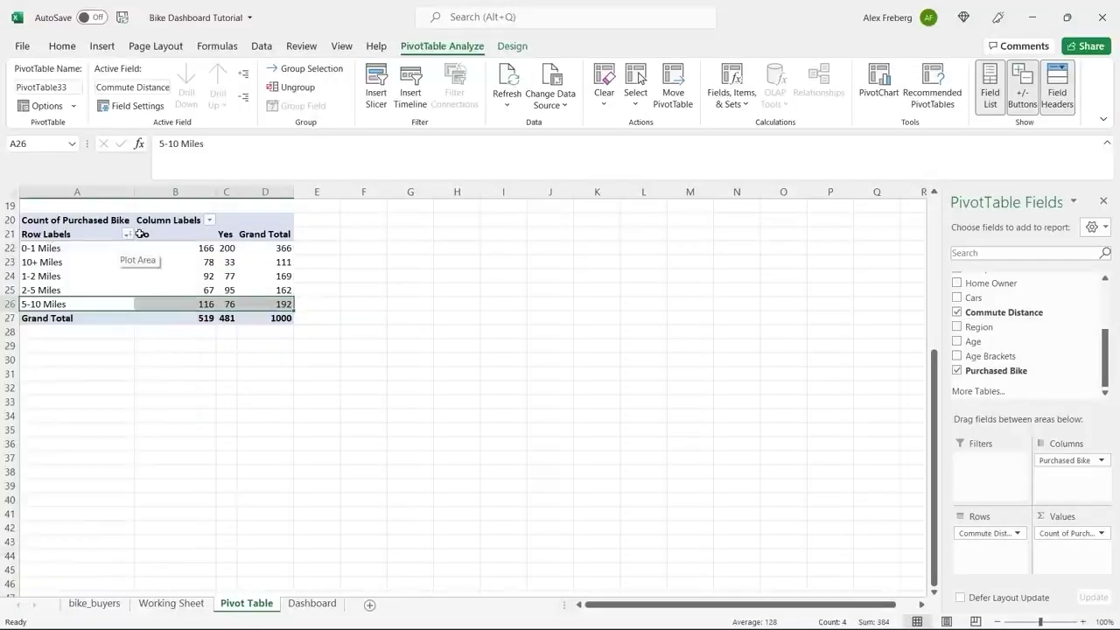
click(127, 234)
click(115, 273)
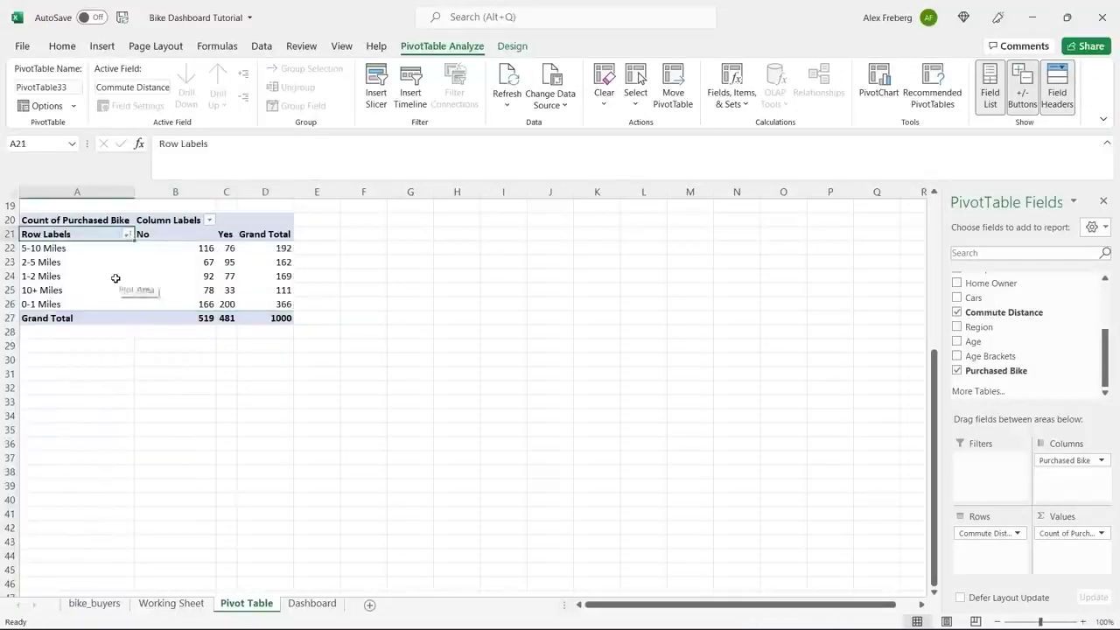
click(127, 235)
click(110, 247)
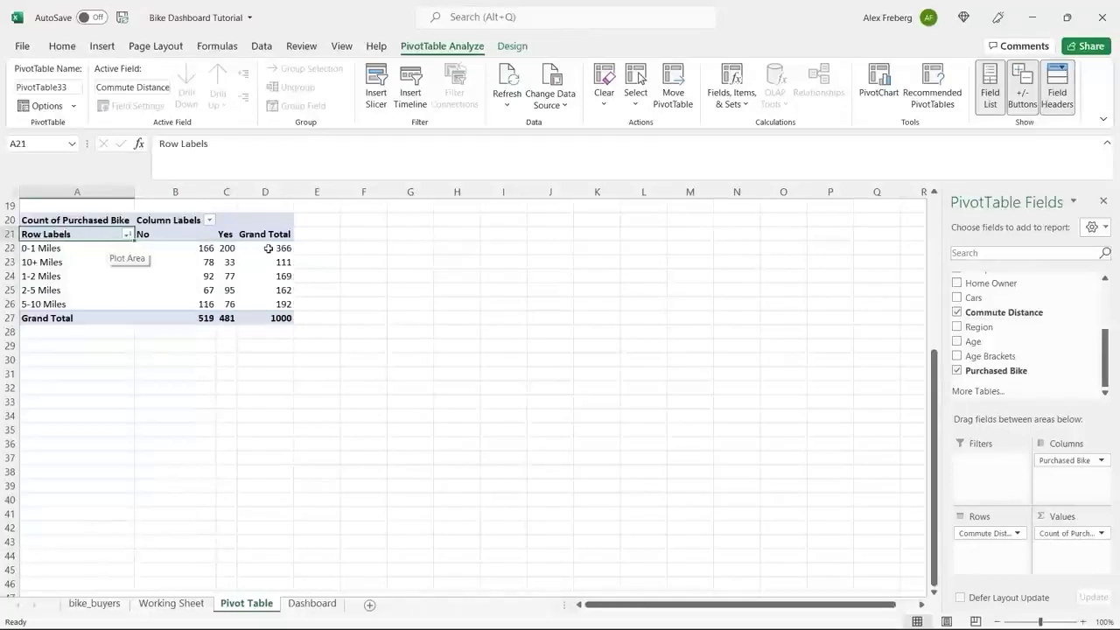
- Insert a line chart from the commute distance pivot table and place it beside the table
click(290, 275)
click(102, 45)
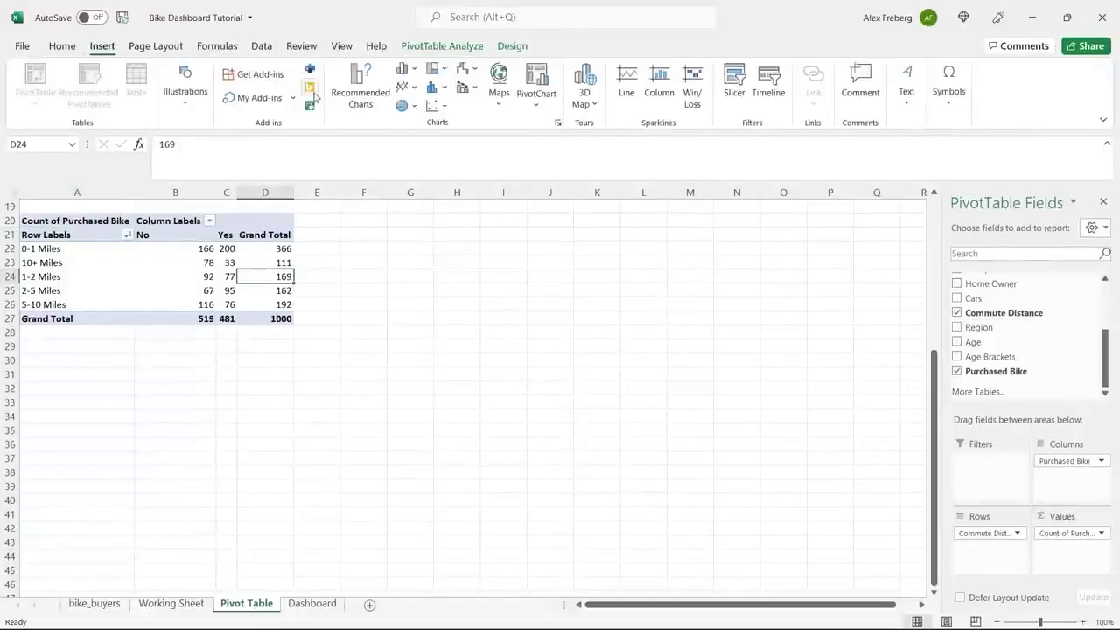
click(363, 85)
click(379, 207)
mouse_move(465, 246)
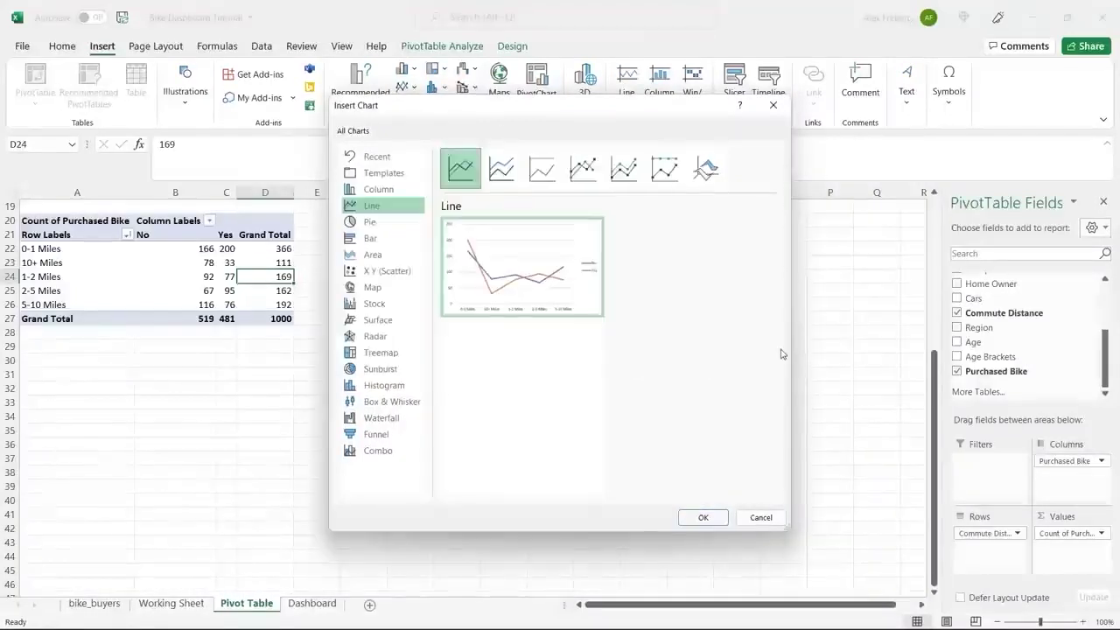
click(702, 517)
mouse_move(542, 303)
mouse_down()
mouse_move(598, 218)
mouse_move(587, 225)
mouse_up()
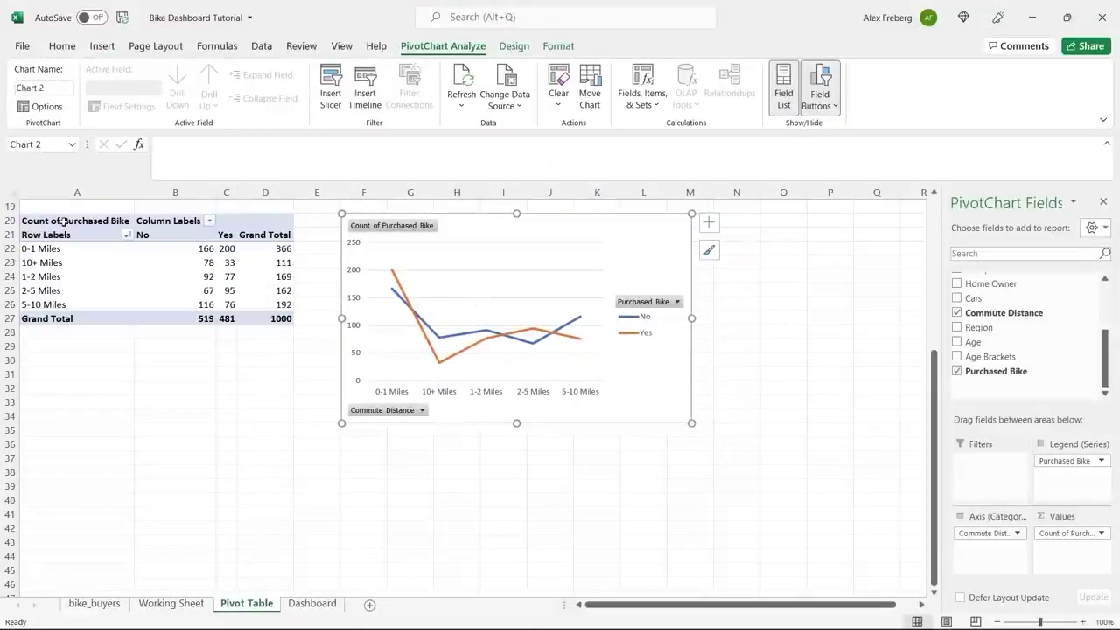
click(64, 248)
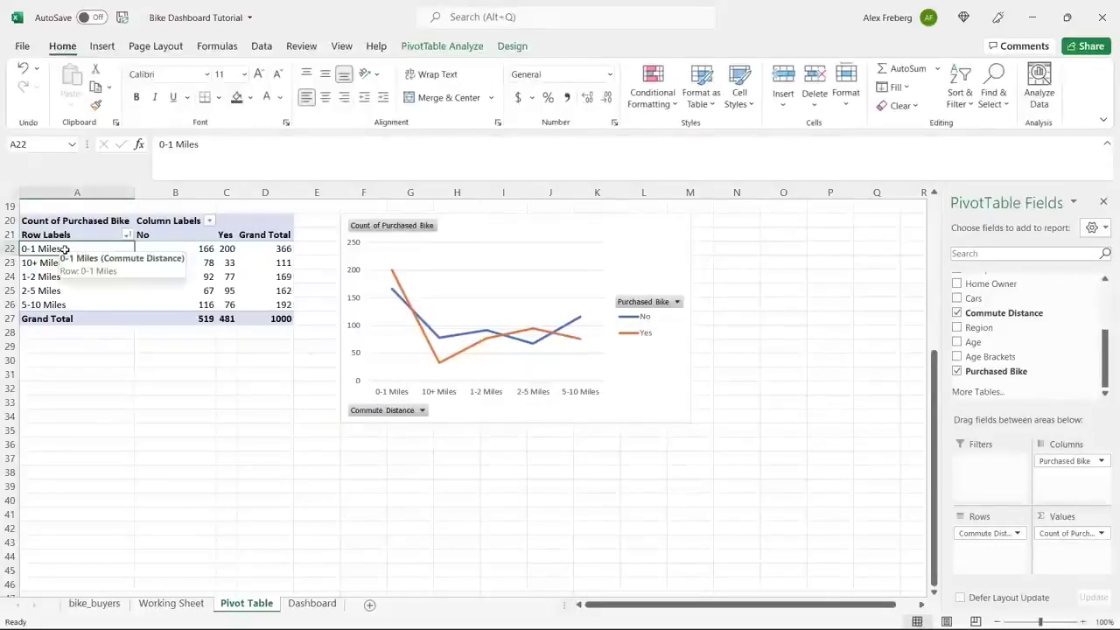
click(66, 276)
click(63, 290)
click(70, 303)
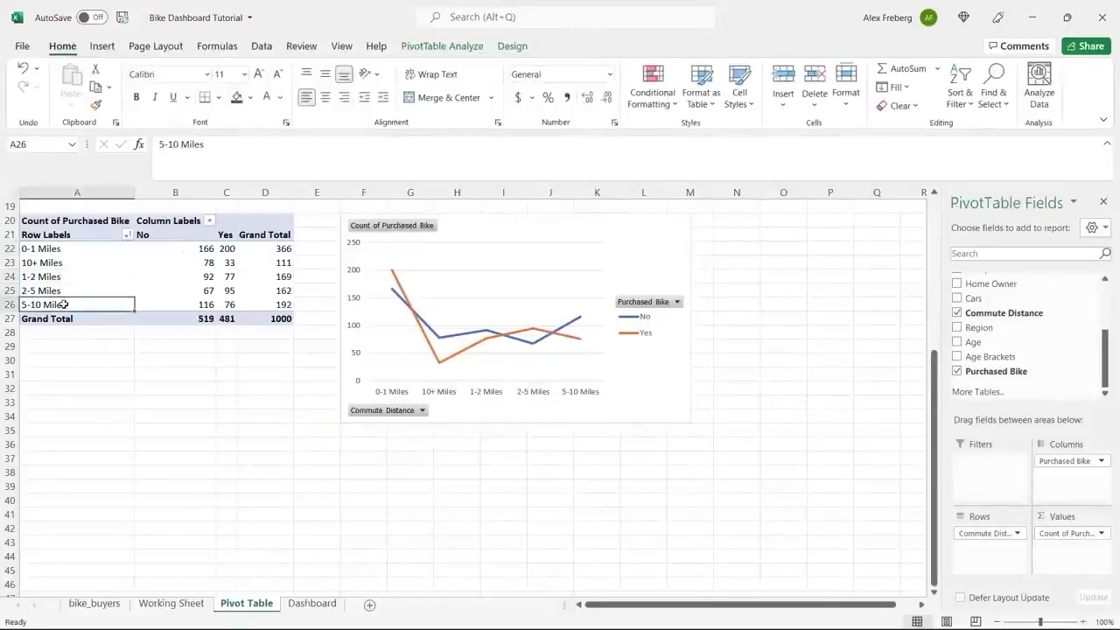
click(85, 265)
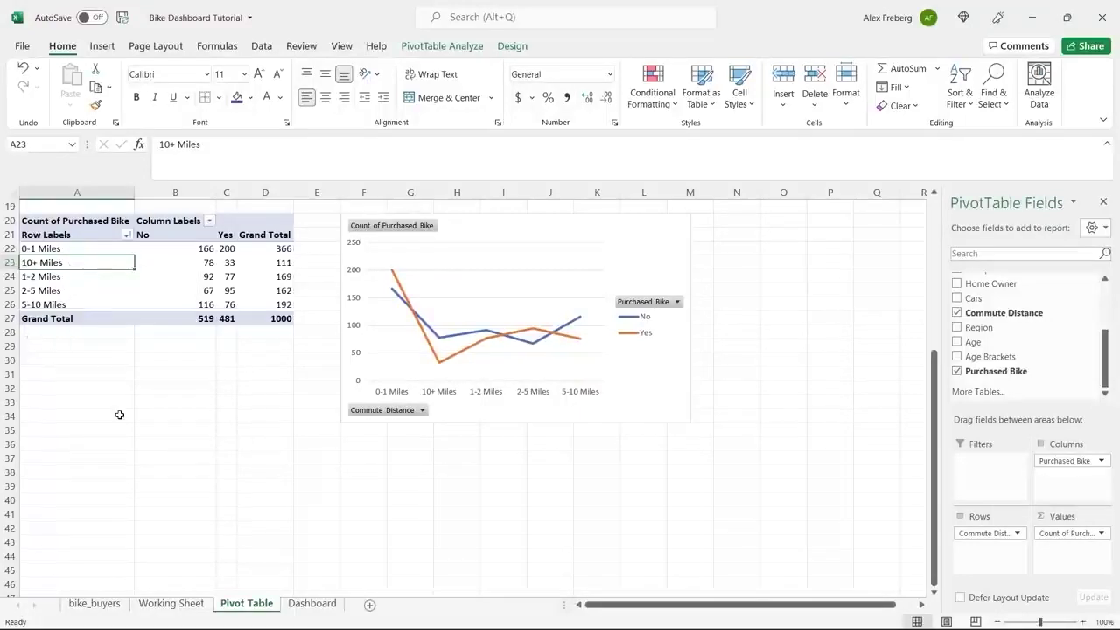
- Select the Commute Distance column on the Working Sheet and open Find and Replace
click(170, 602)
click(664, 328)
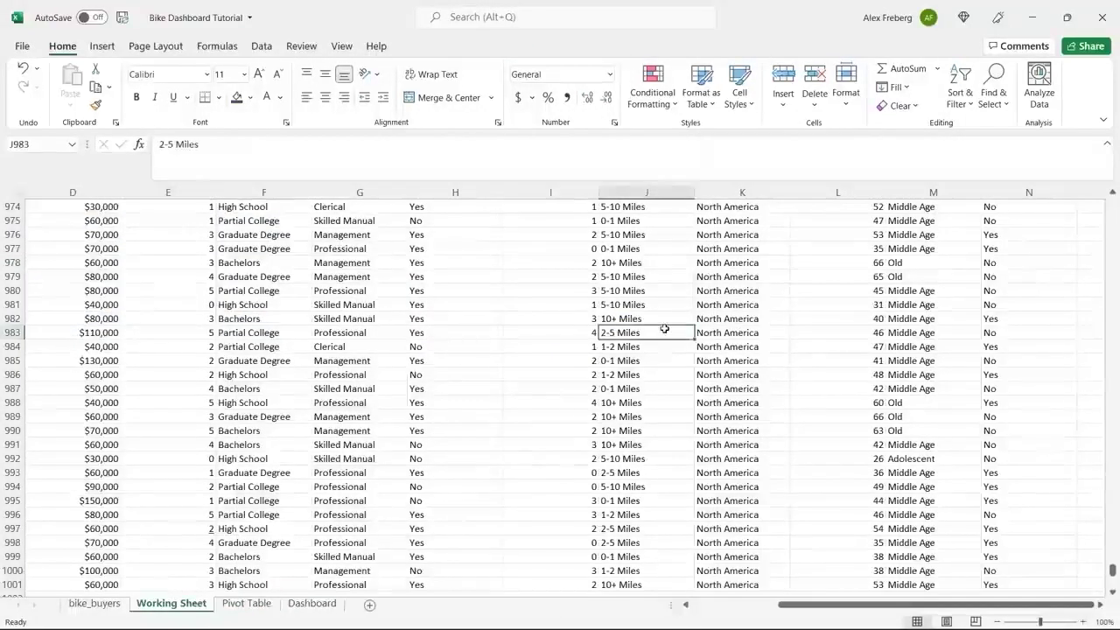
key(ctrl+Up)
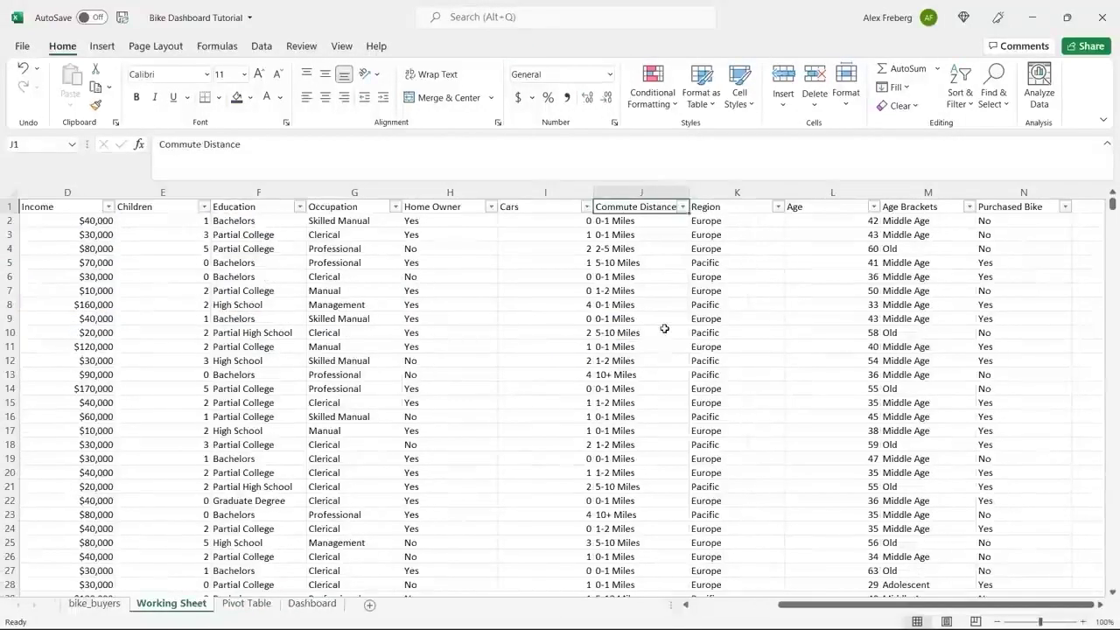
click(666, 189)
key(ctrl+h)
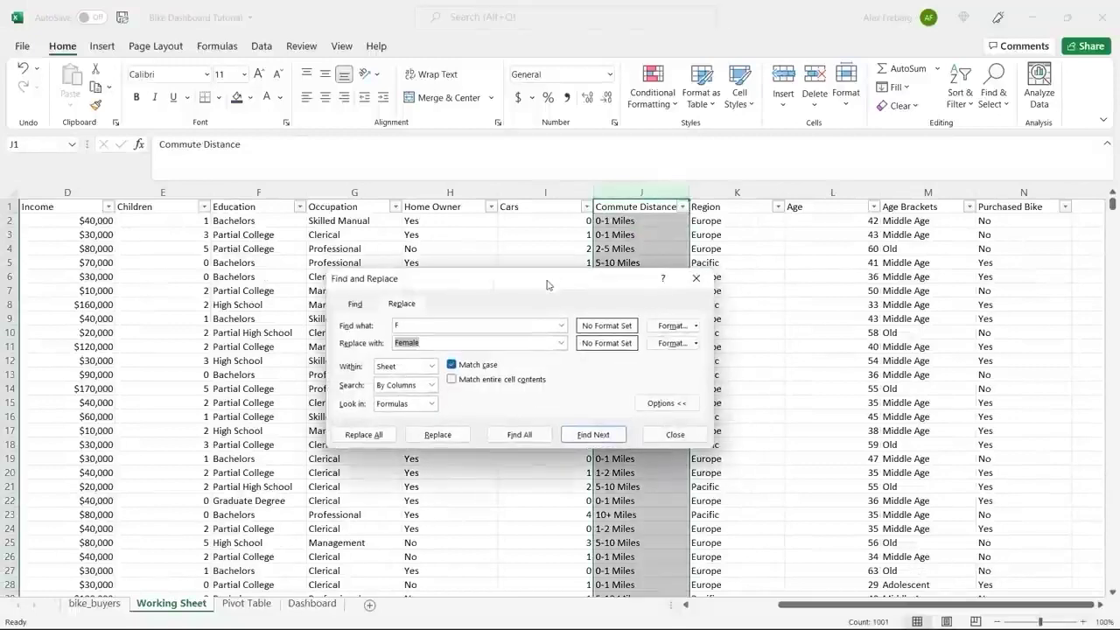
- Try replacing every "10+ Miles" in the Working Sheet with "10 Miles +"
drag(547, 285, 482, 349)
click(624, 263)
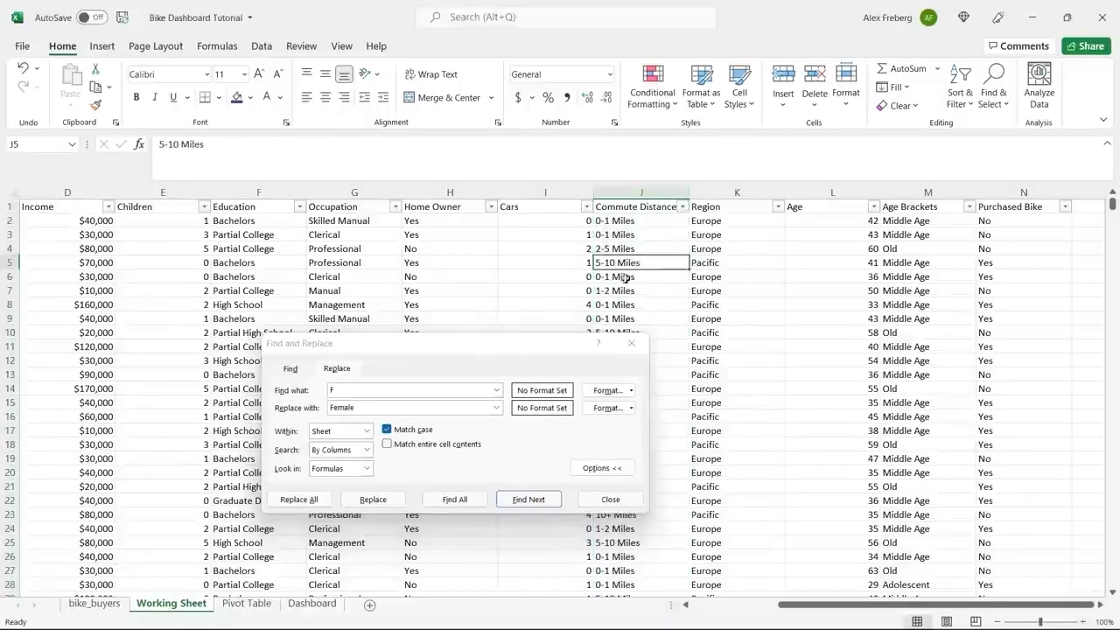
drag(560, 342, 557, 402)
click(617, 374)
key(ctrl+c)
click(417, 446)
key(ctrl+v)
double_click(384, 466)
text(10 Miles +)
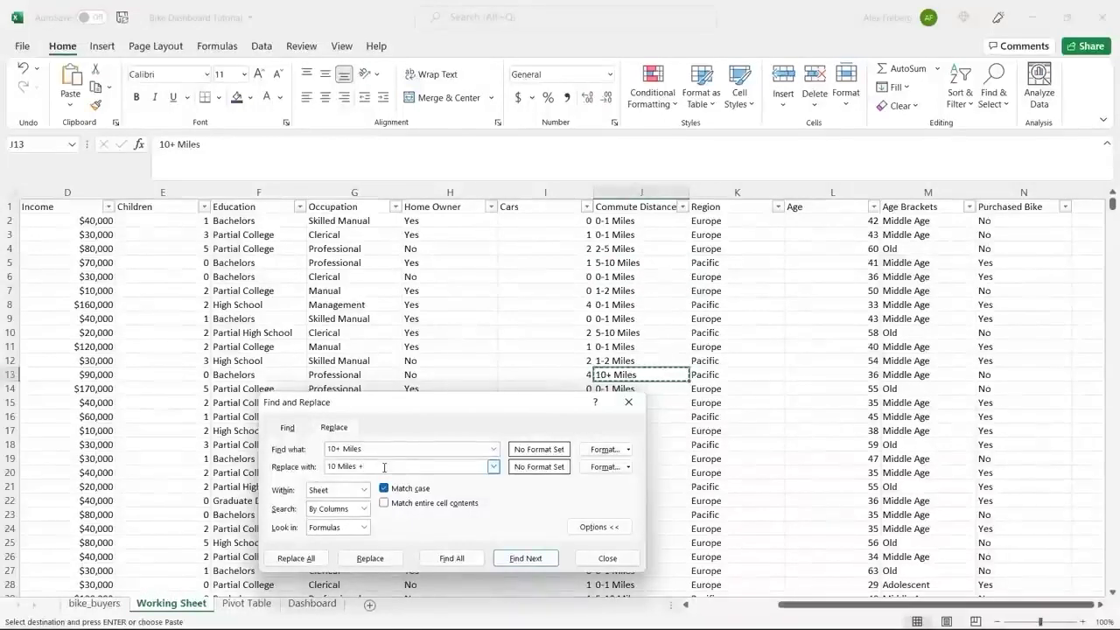
click(295, 557)
click(564, 360)
click(607, 558)
- Refresh the commute distance pivot table on the Pivot Table sheet with the replaced mileage label
click(261, 604)
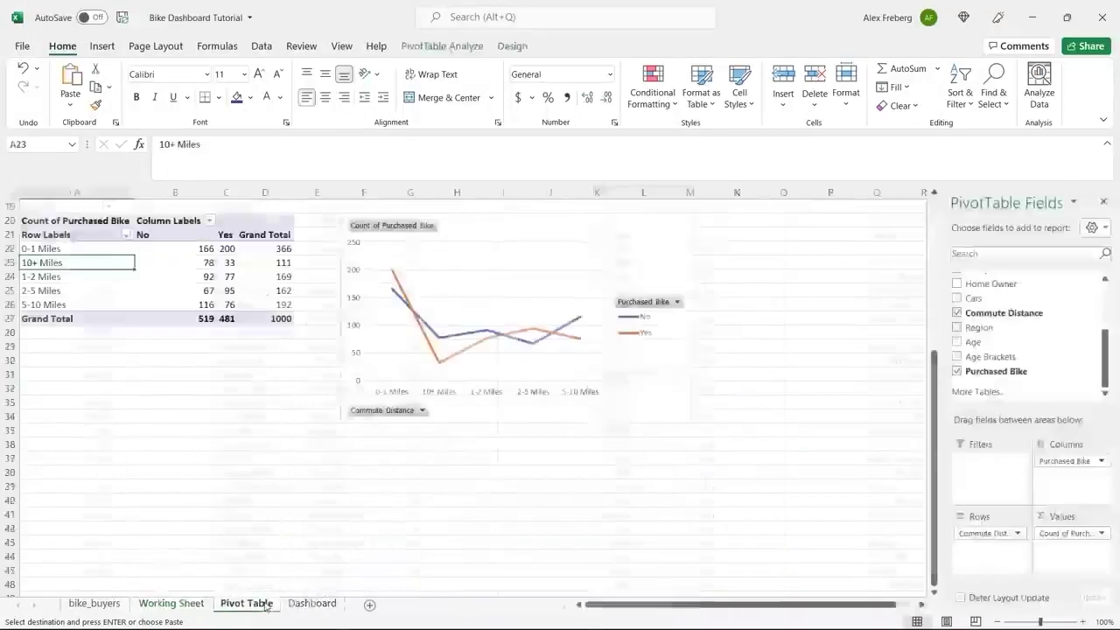
click(175, 291)
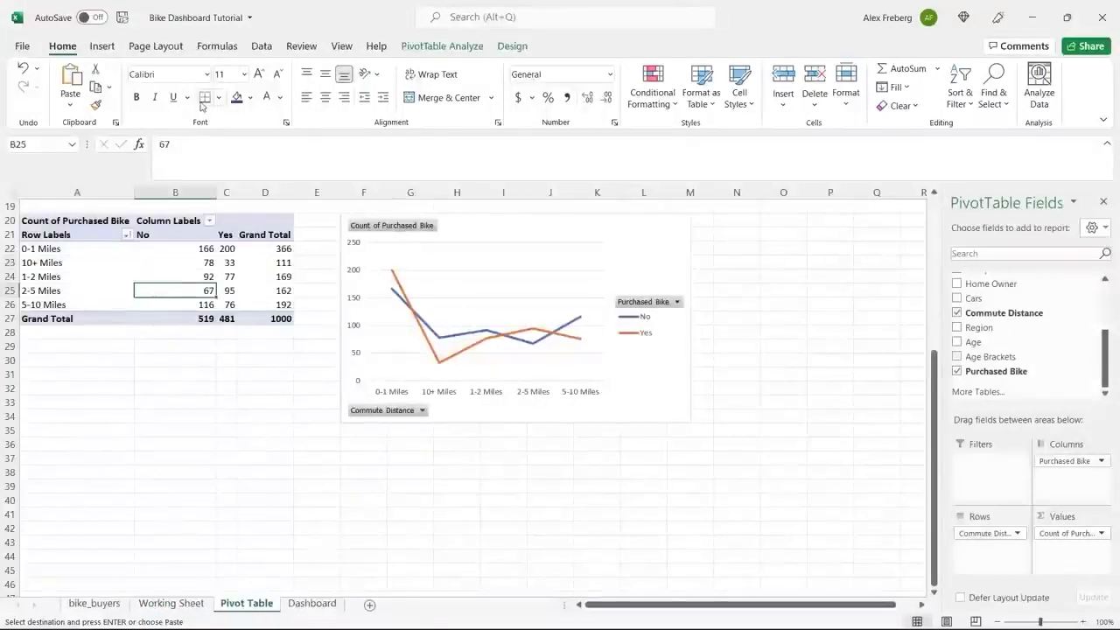
click(262, 46)
click(273, 85)
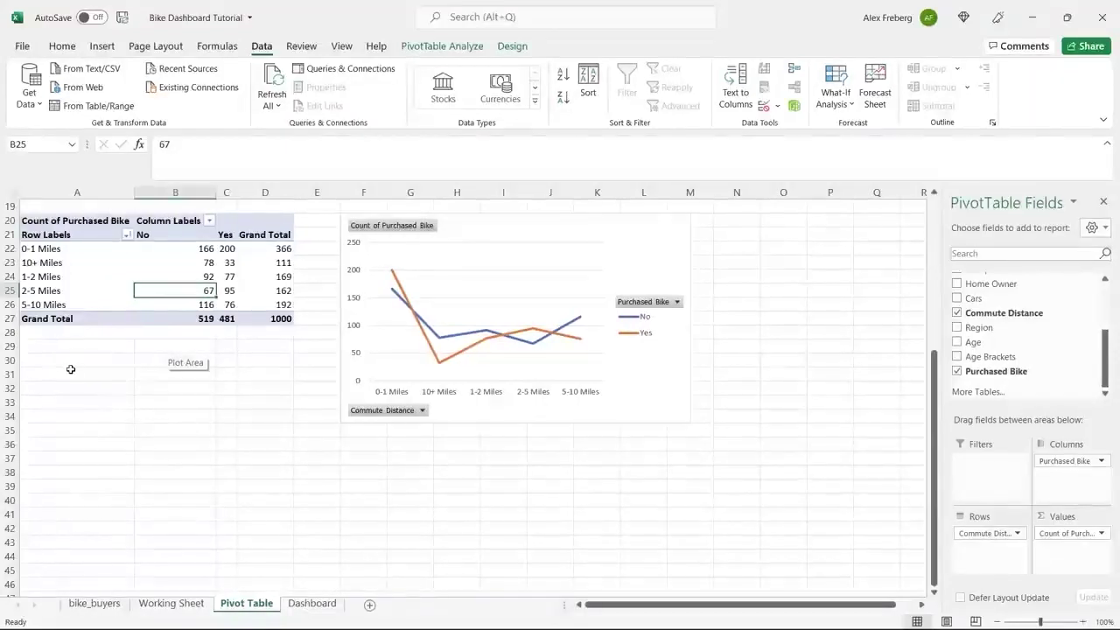
- Replace every "10+ Miles" in the Working Sheet with "More than 10 Miles"
click(171, 604)
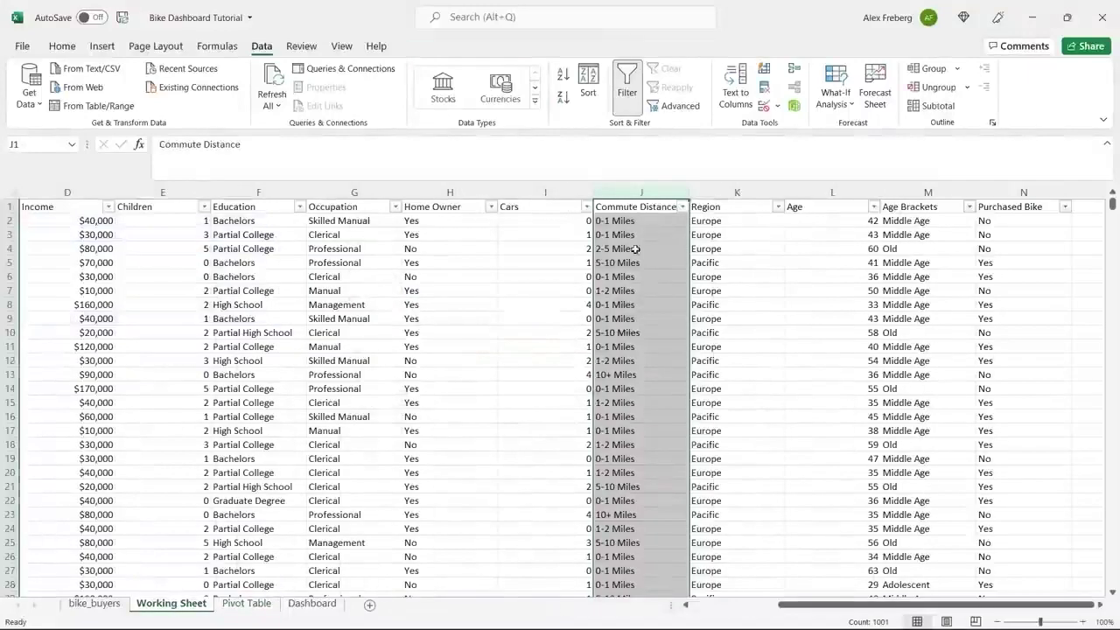
key(ctrl+h)
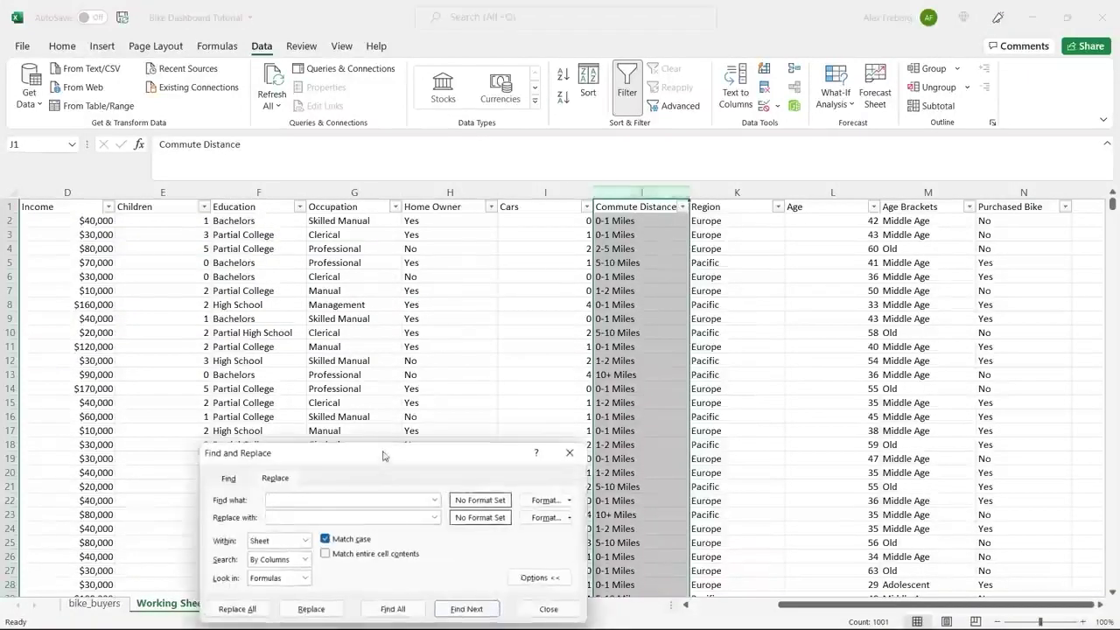
drag(382, 455, 375, 320)
click(645, 320)
click(636, 374)
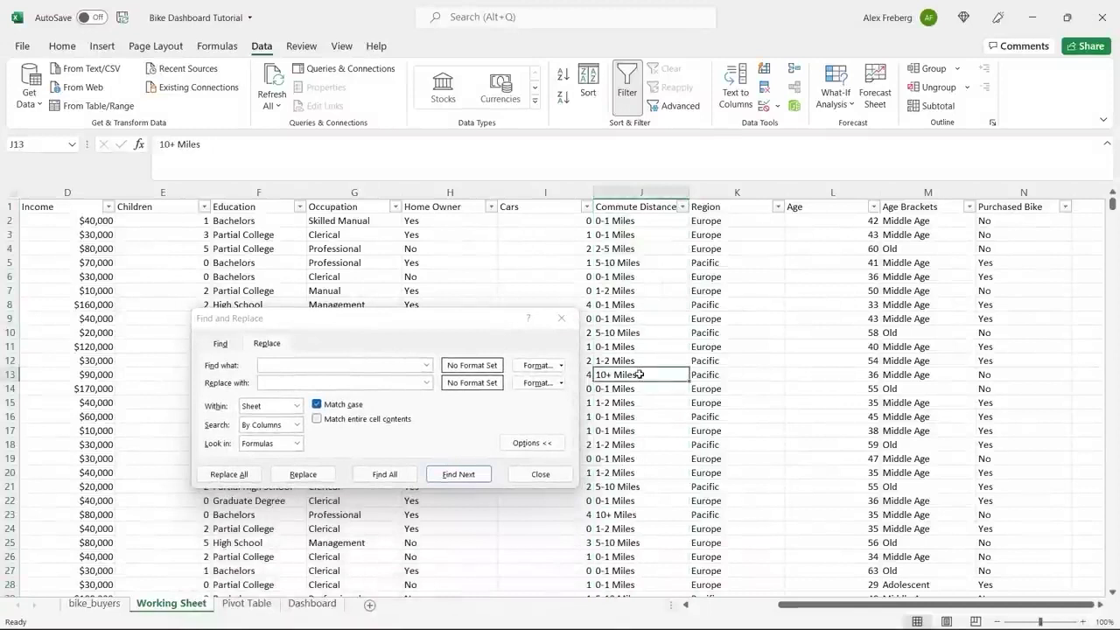
key(ctrl+c)
click(345, 365)
key(ctrl+v)
click(342, 382)
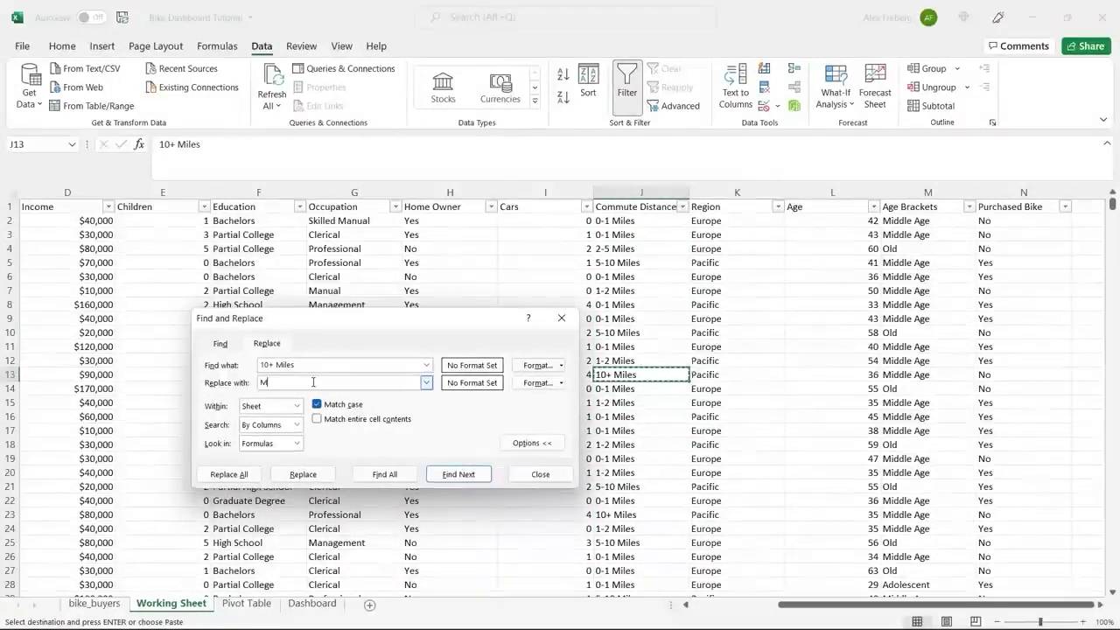
text(More than 10 Miles)
click(230, 474)
click(565, 358)
key(Escape)
click(609, 291)
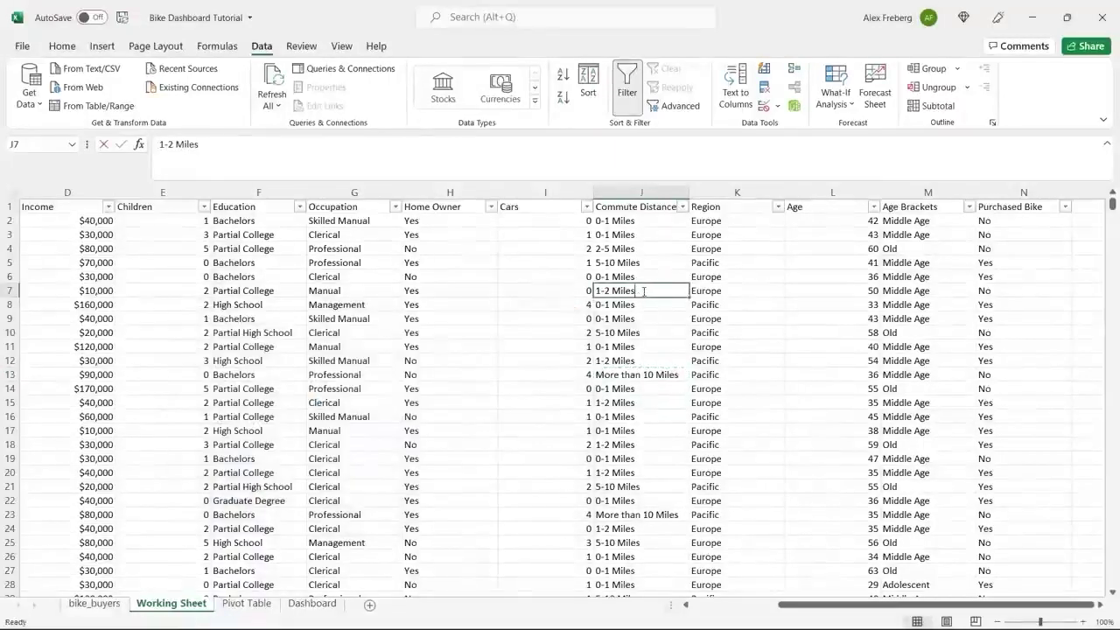
- Refresh all data on the Pivot Table sheet so the table and line chart use the new distance label
click(247, 603)
click(271, 83)
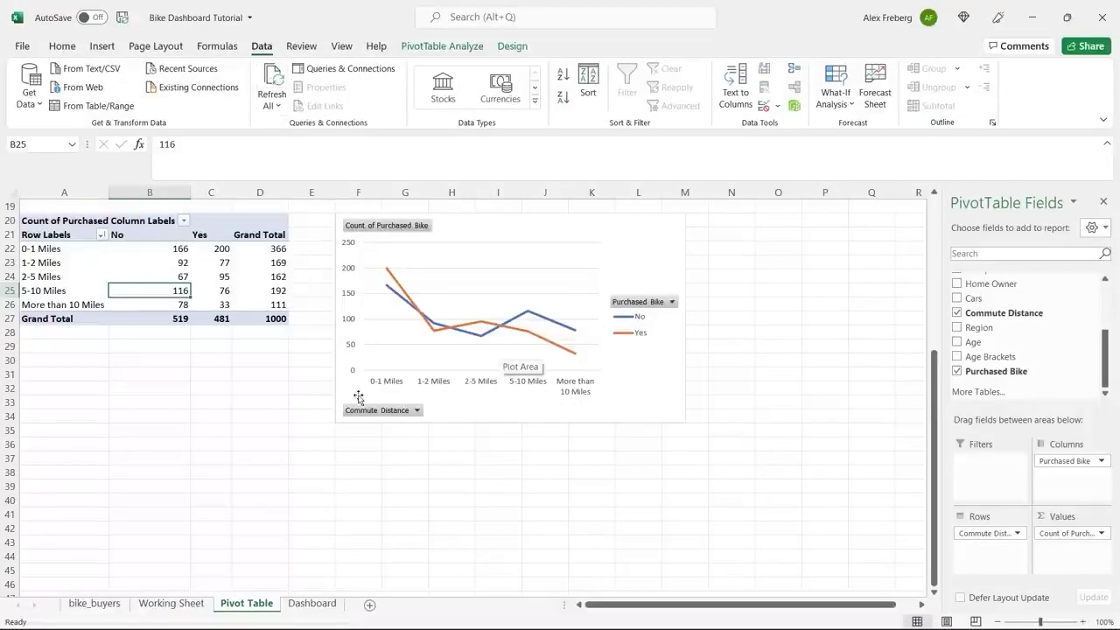
click(544, 443)
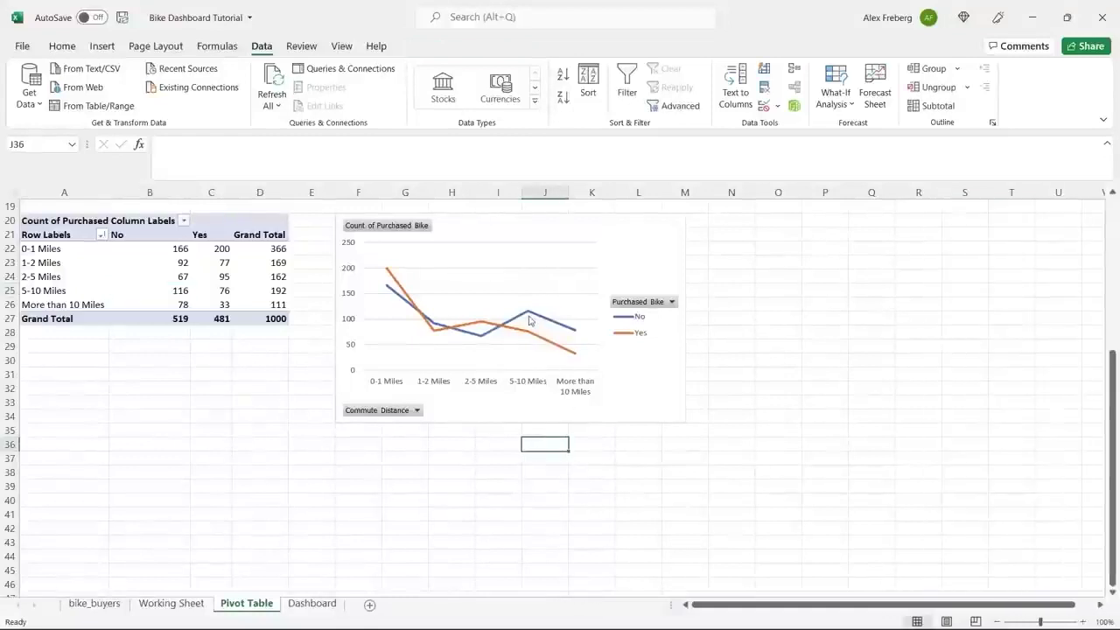
- Add axis titles to the line chart and set the horizontal axis title to "Commute Distance"
click(639, 243)
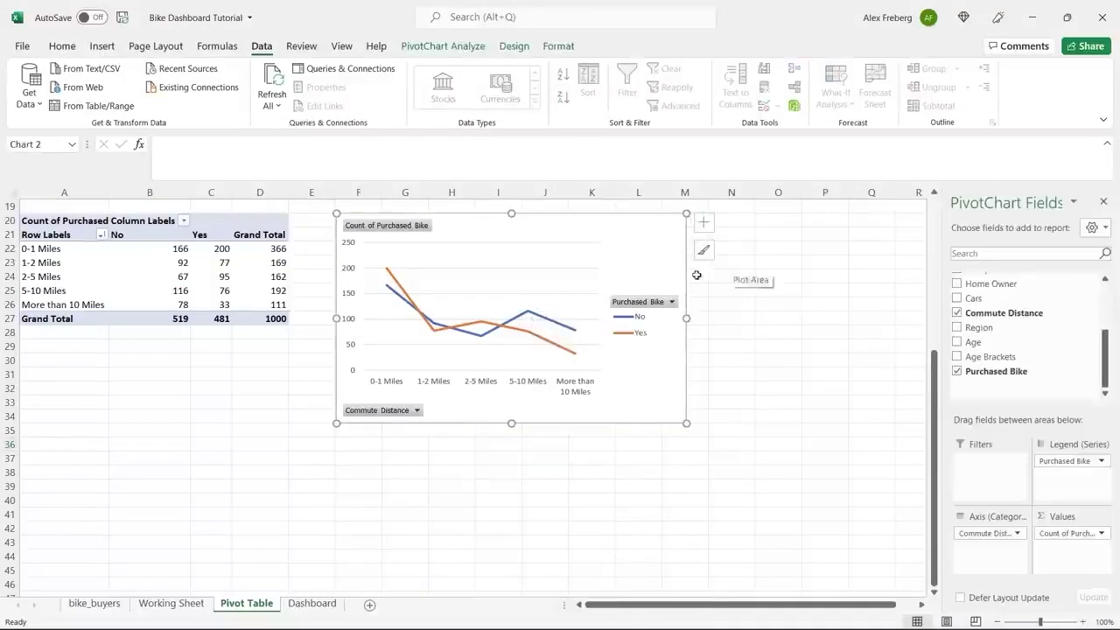
click(703, 224)
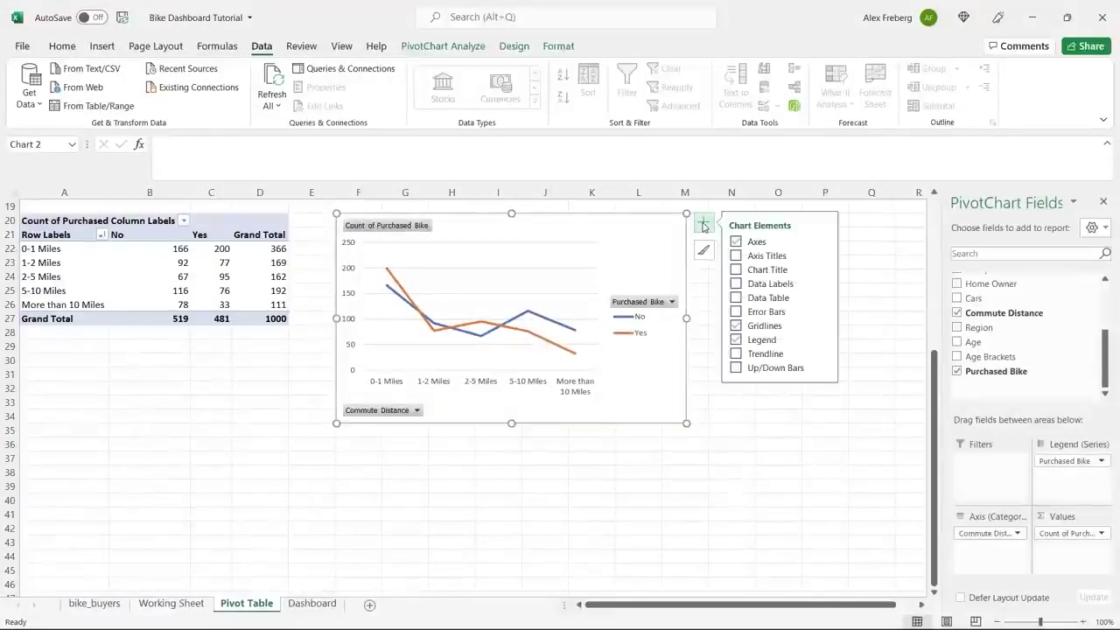
click(735, 255)
click(491, 385)
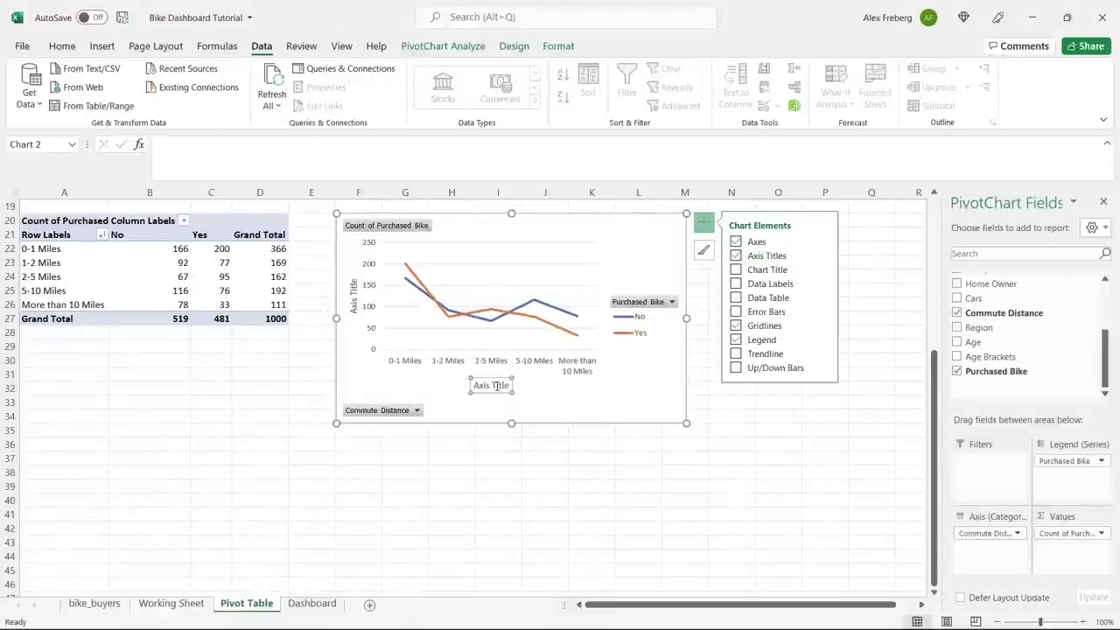
triple_click(491, 385)
text(Commute Distance)
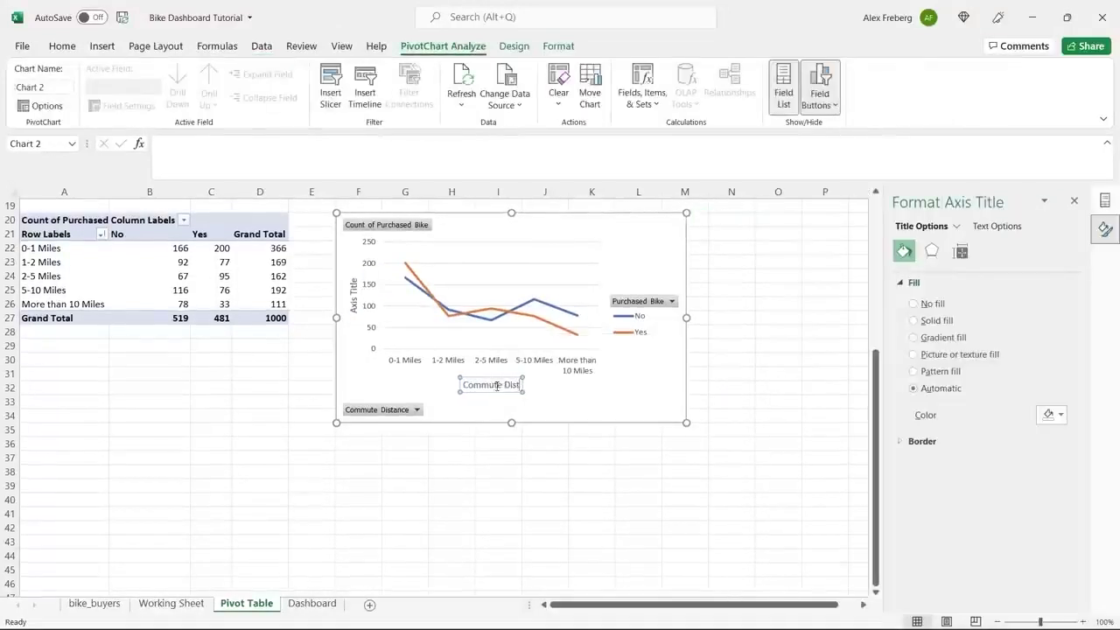
- Remove both axis titles from the commute line chart and add only a horizontal axis title reading "Commute Distance"
click(352, 302)
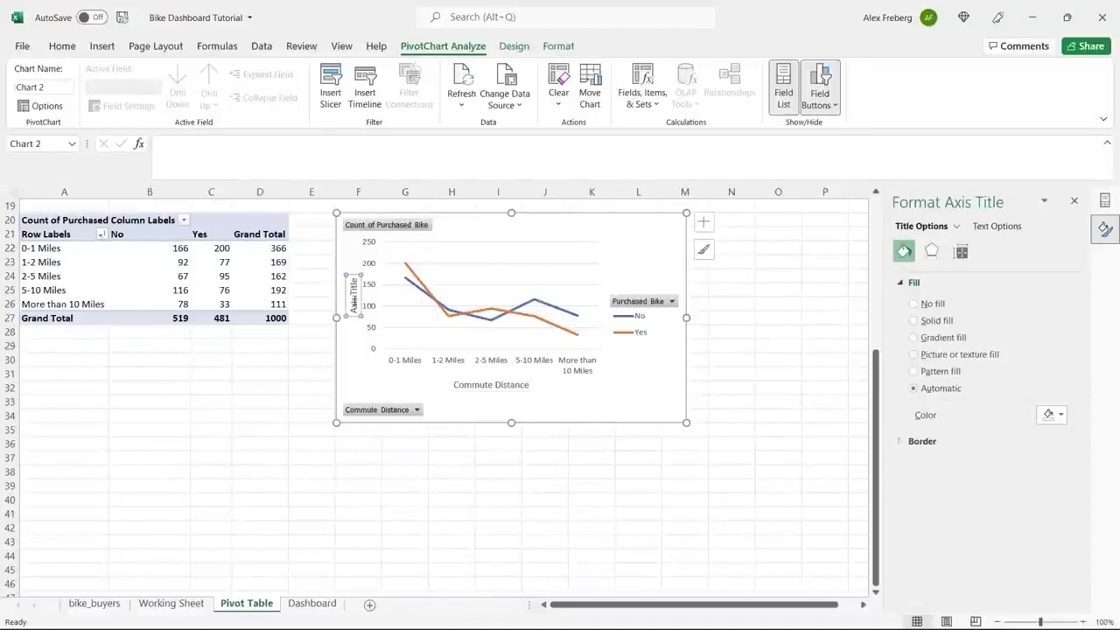
click(630, 275)
click(704, 222)
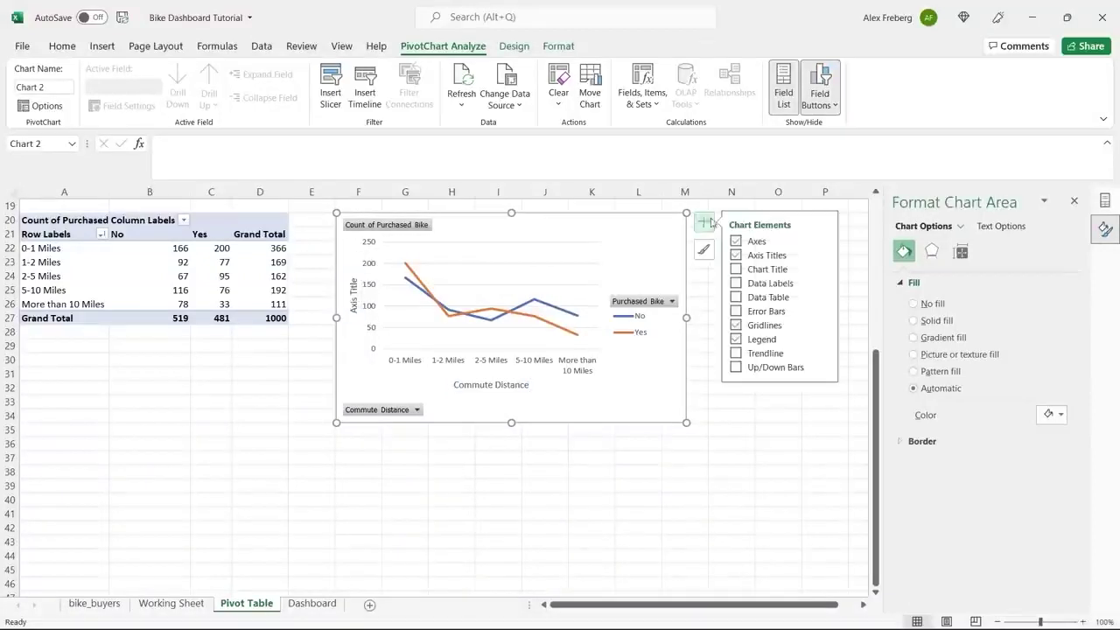
click(736, 255)
click(893, 259)
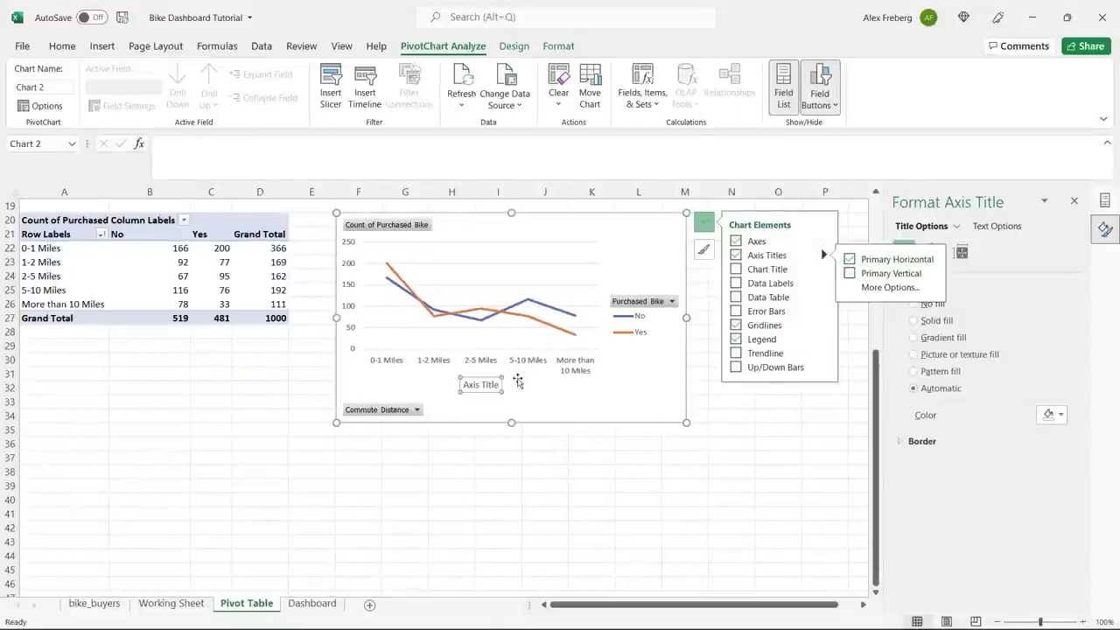
drag(497, 385, 462, 385)
text(Commute Distance)
click(619, 407)
- Add a chart title to the commute line chart and set it to "Distance Per Customer"
click(703, 222)
click(735, 268)
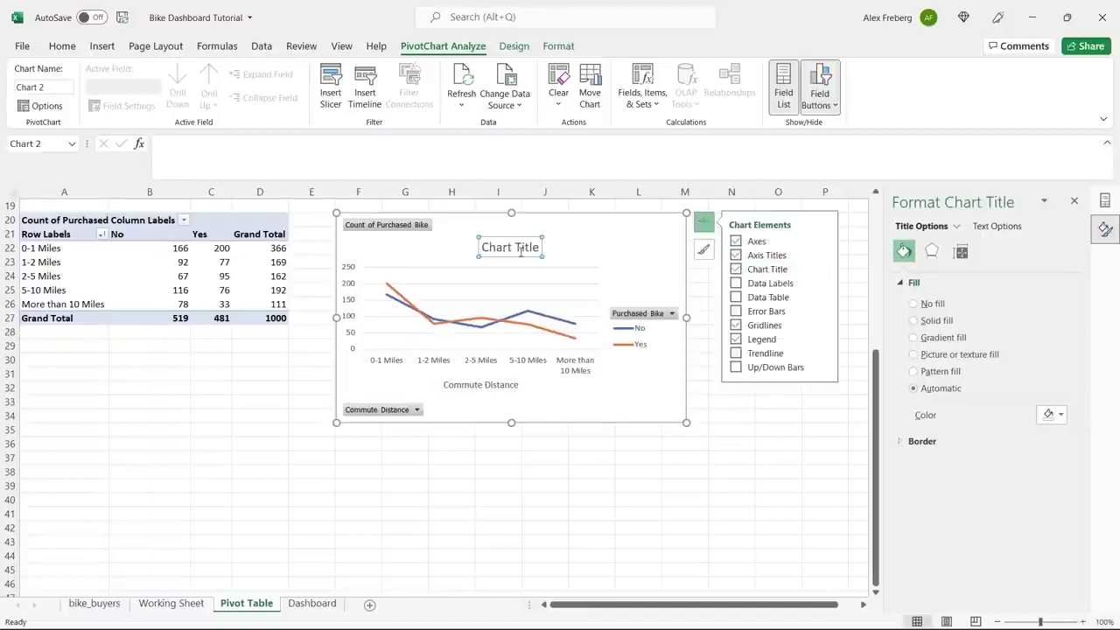
triple_click(513, 248)
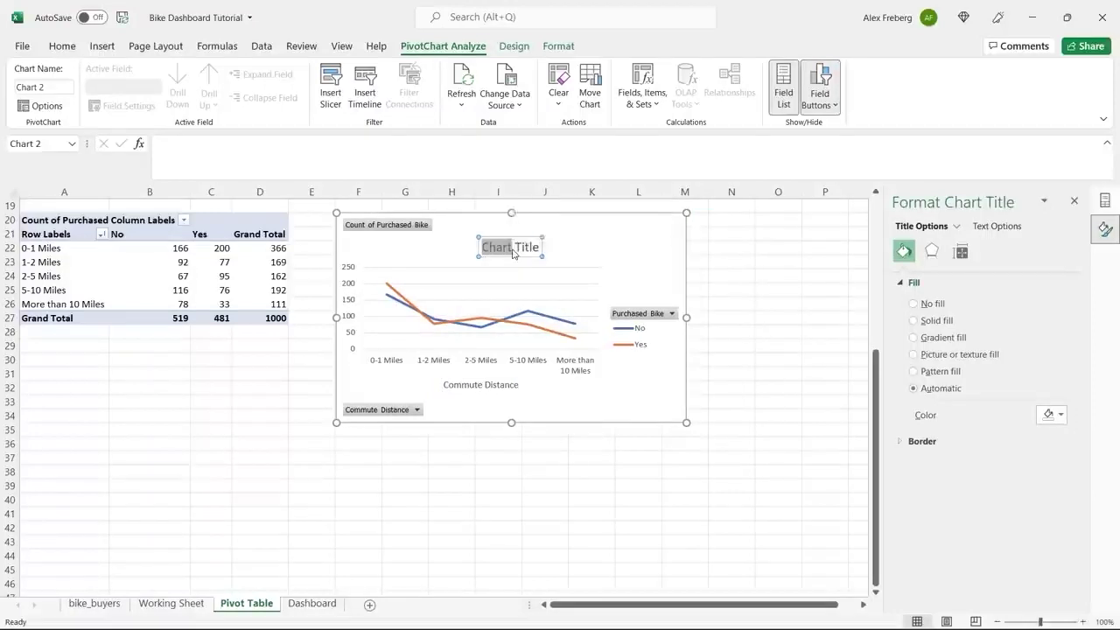
text(Distance Per Customer)
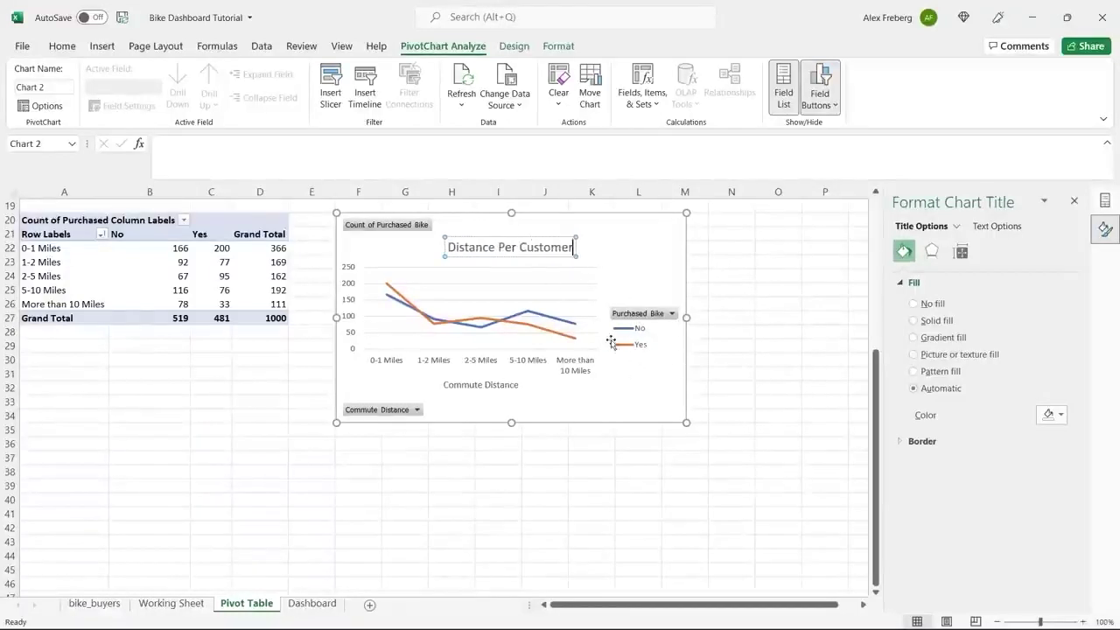
- Change the commute line chart's title to "Customer Commute"
double_click(544, 248)
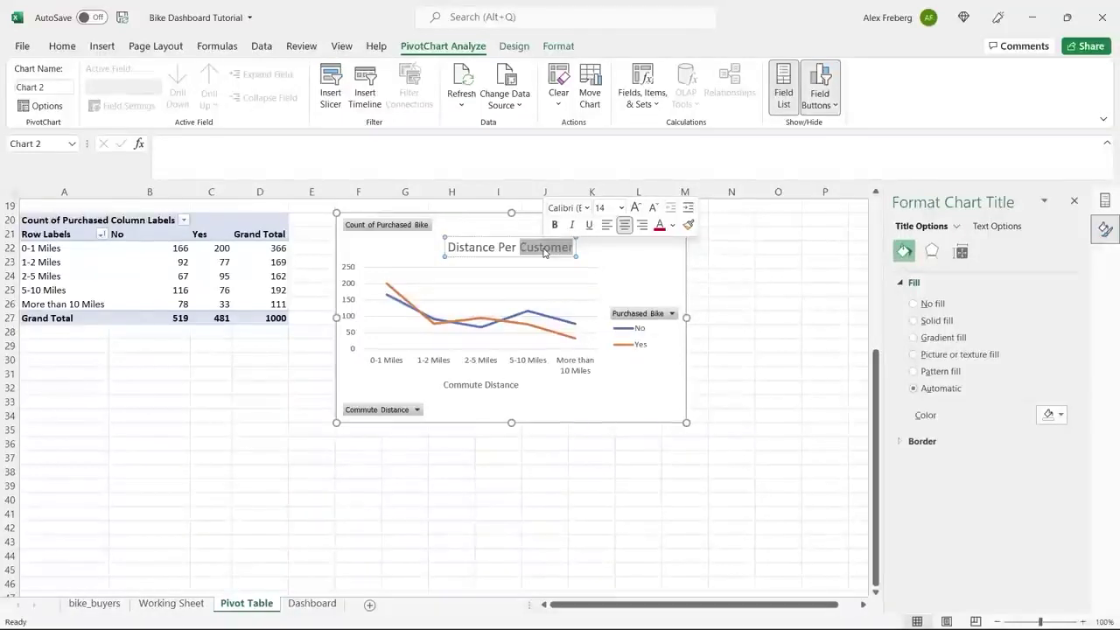
key(BackSpace)
key(BackSpace)
key(BackSpace)
key(BackSpace)
key(BackSpace)
key(BackSpace)
key(BackSpace)
key(BackSpace)
key(BackSpace)
key(BackSpace)
key(BackSpace)
key(BackSpace)
key(BackSpace)
key(BackSpace)
text(Customer Commute)
click(635, 387)
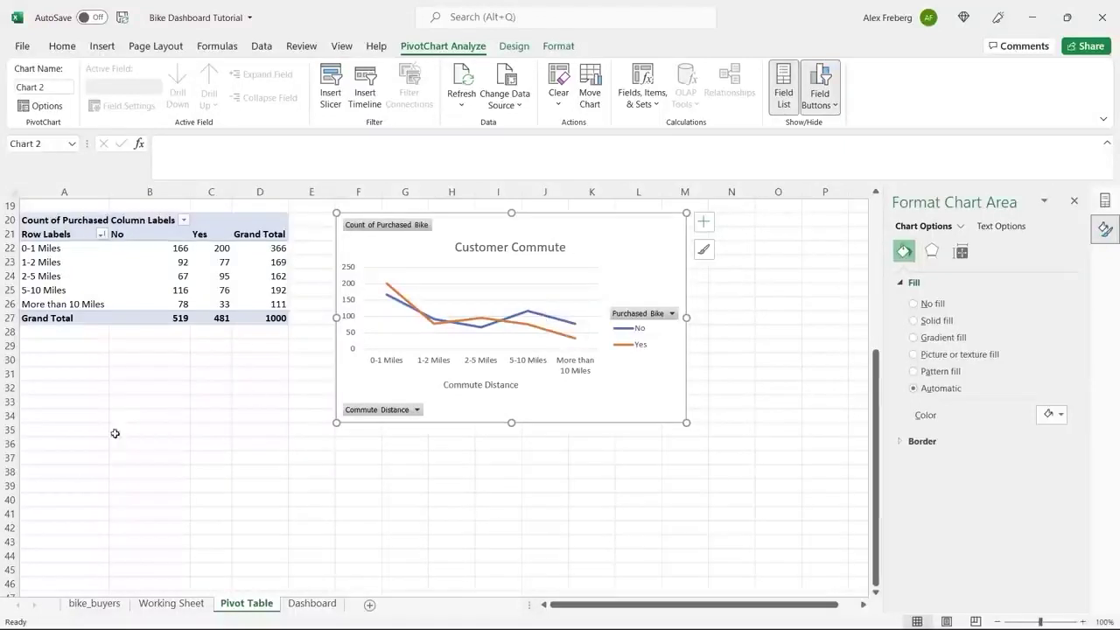
- Insert a pivot table at cell A41 of the Pivot Table sheet from the Working Sheet range A1:N1001
click(65, 510)
scroll(66, 508, down, 5)
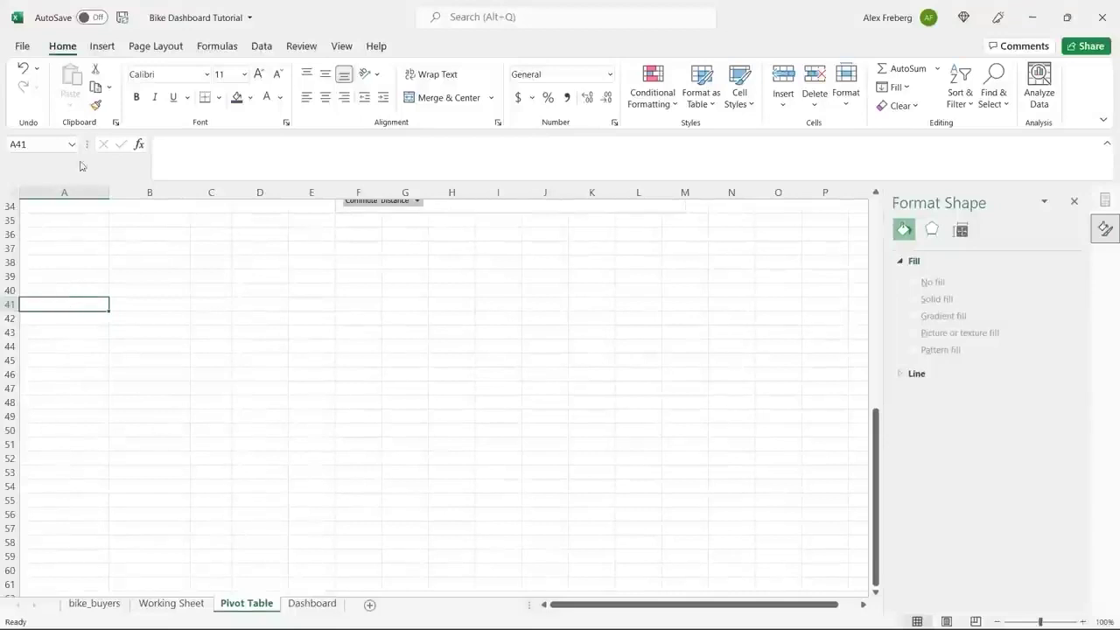
click(101, 46)
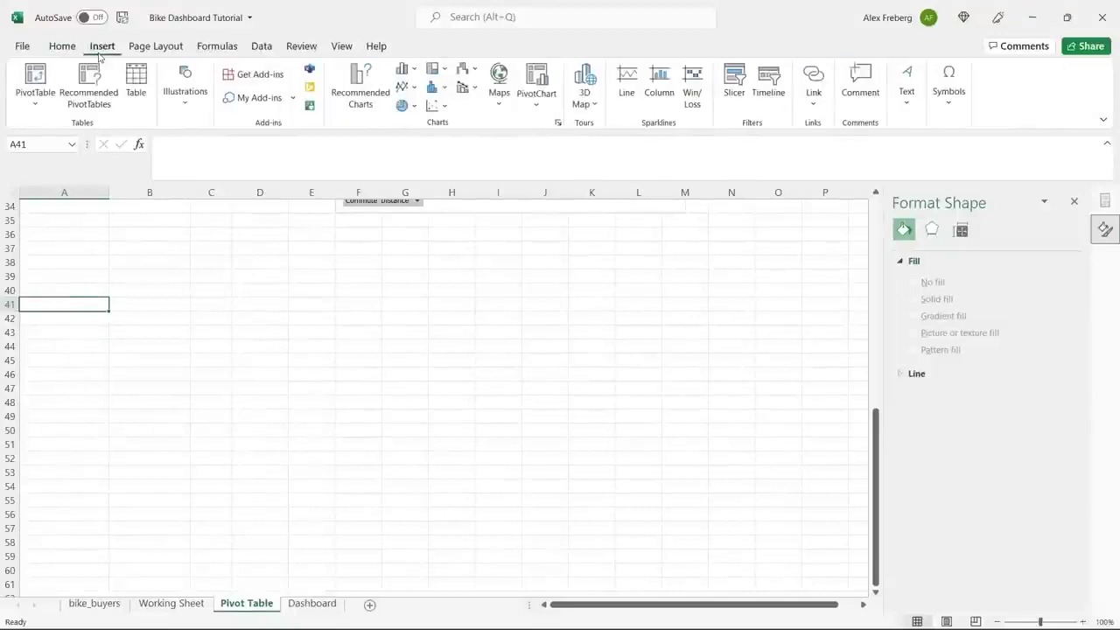
click(35, 75)
click(172, 602)
key(ctrl+a)
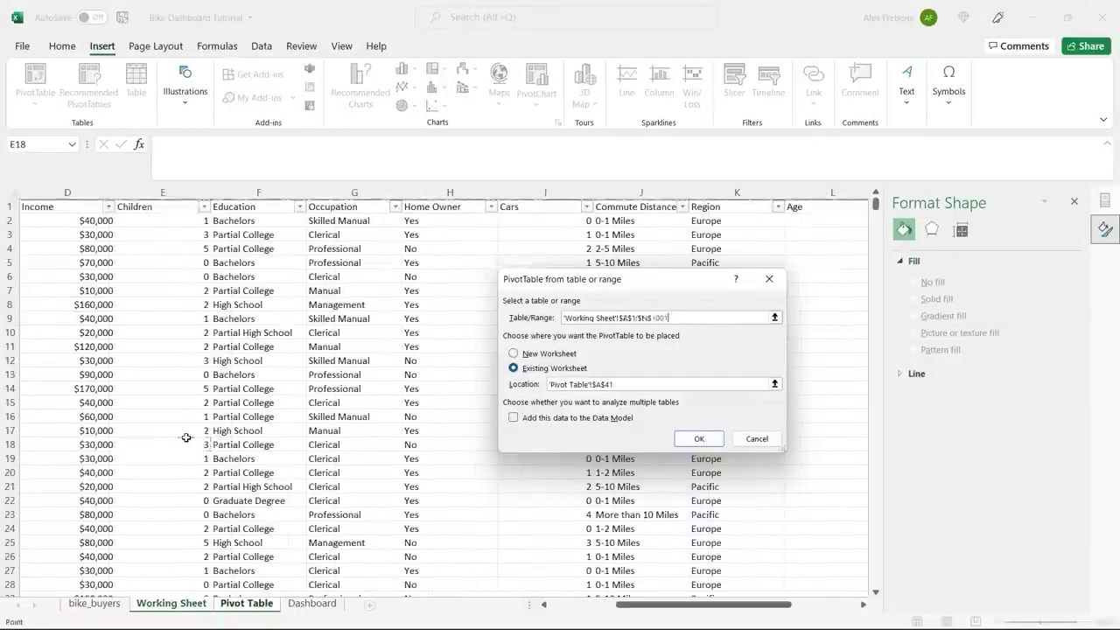
click(699, 438)
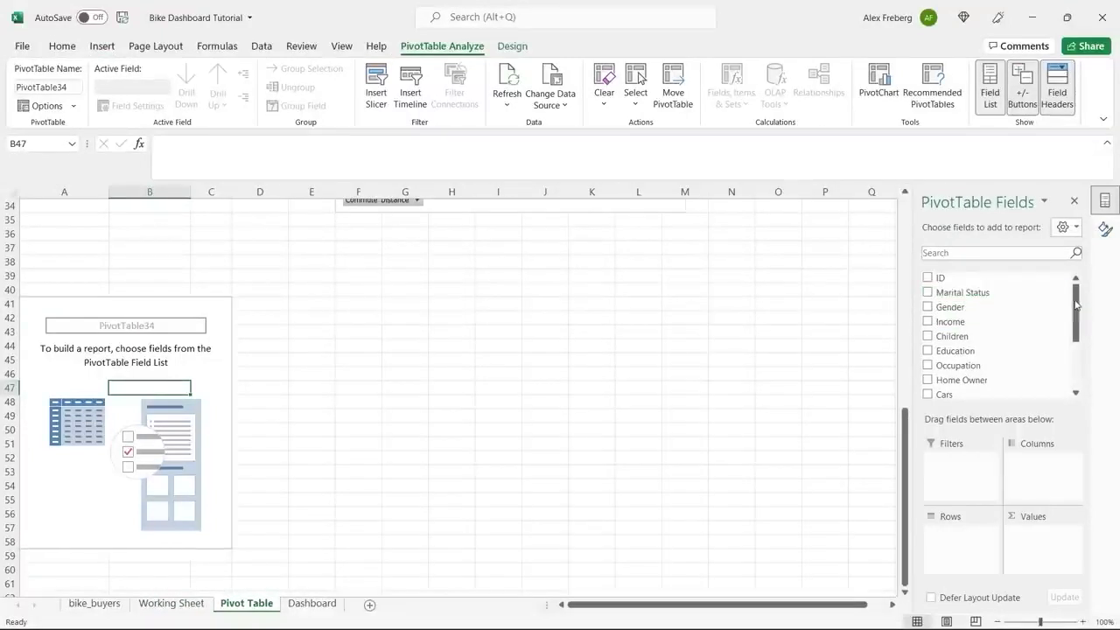
- Set the new pivot table's rows to Age Brackets and use Purchased Bike for both the values and the columns
drag(1078, 324, 1085, 378)
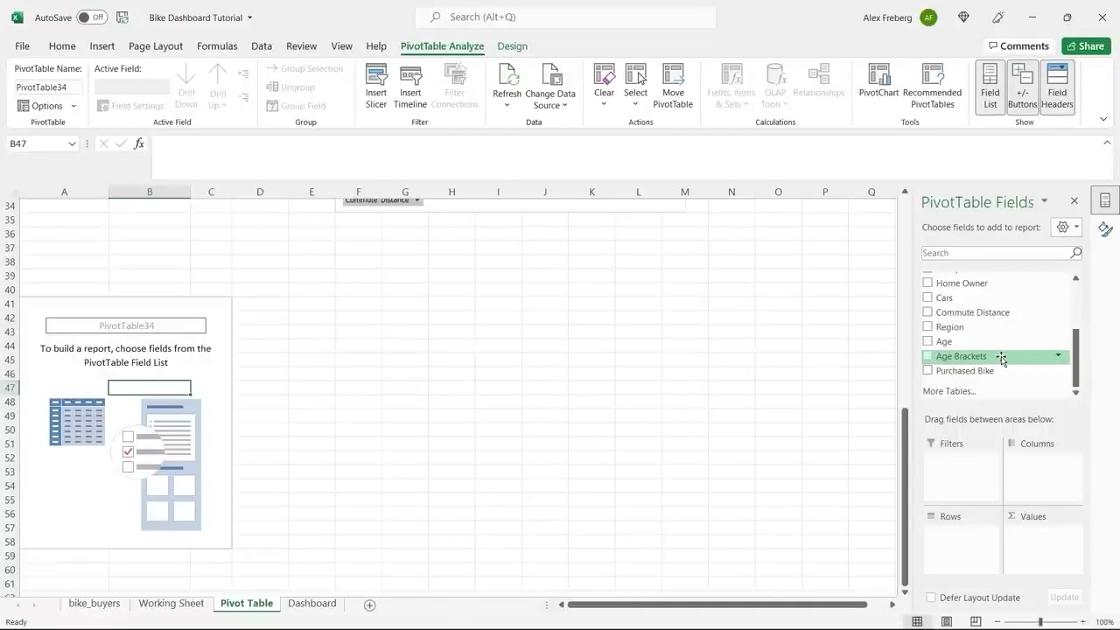
drag(1002, 359, 969, 538)
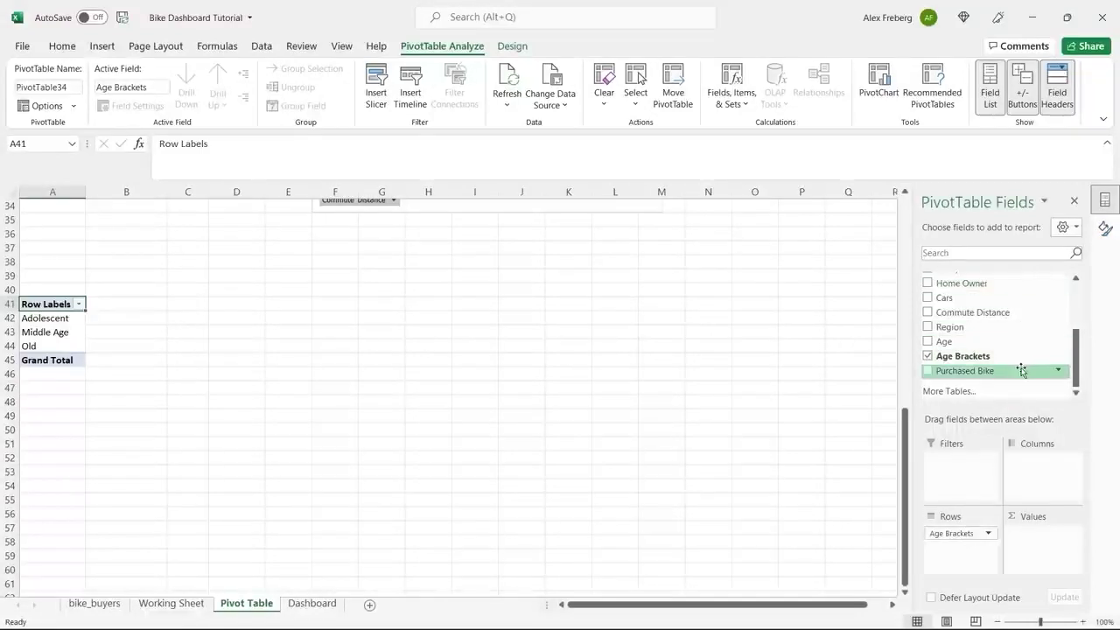
drag(1021, 370, 1036, 551)
drag(1024, 370, 1030, 458)
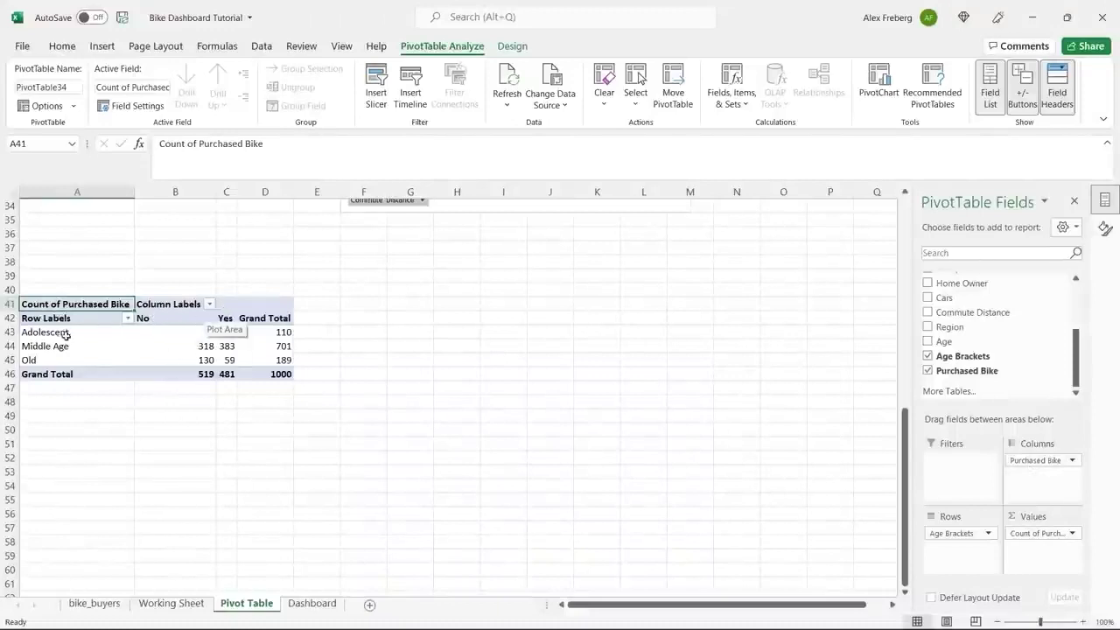
- Insert a line chart with markers from the age brackets pivot table
click(180, 349)
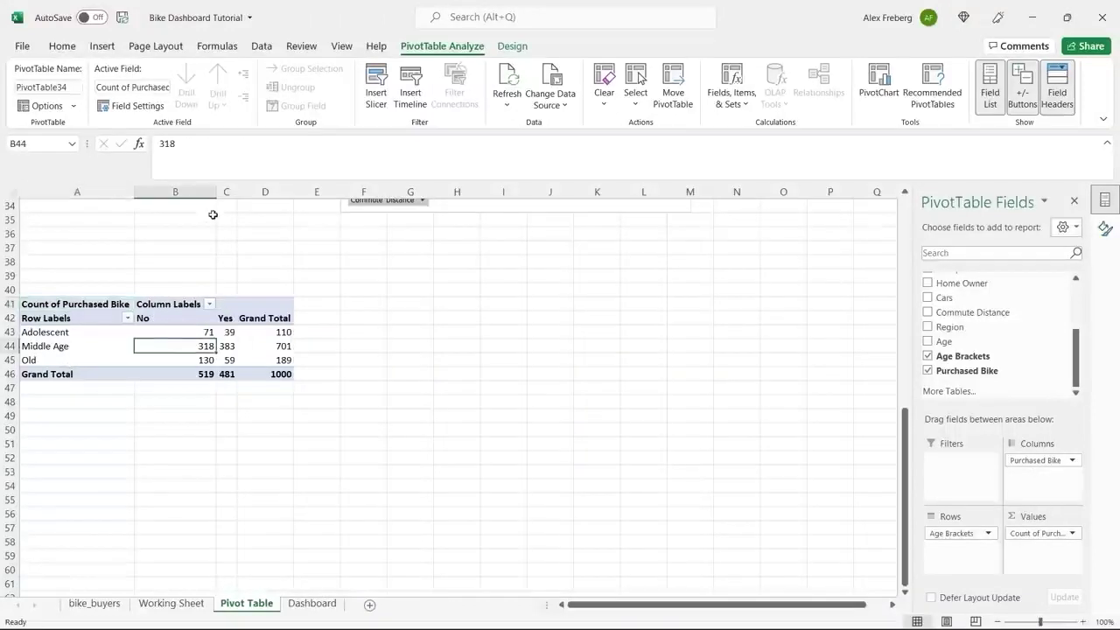
click(102, 49)
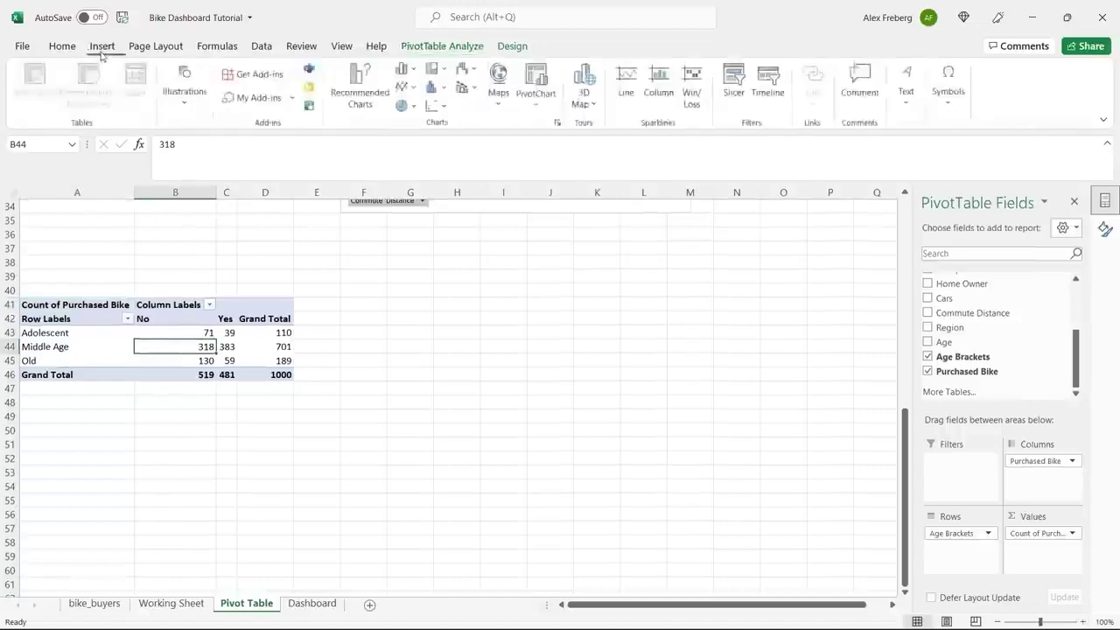
click(366, 82)
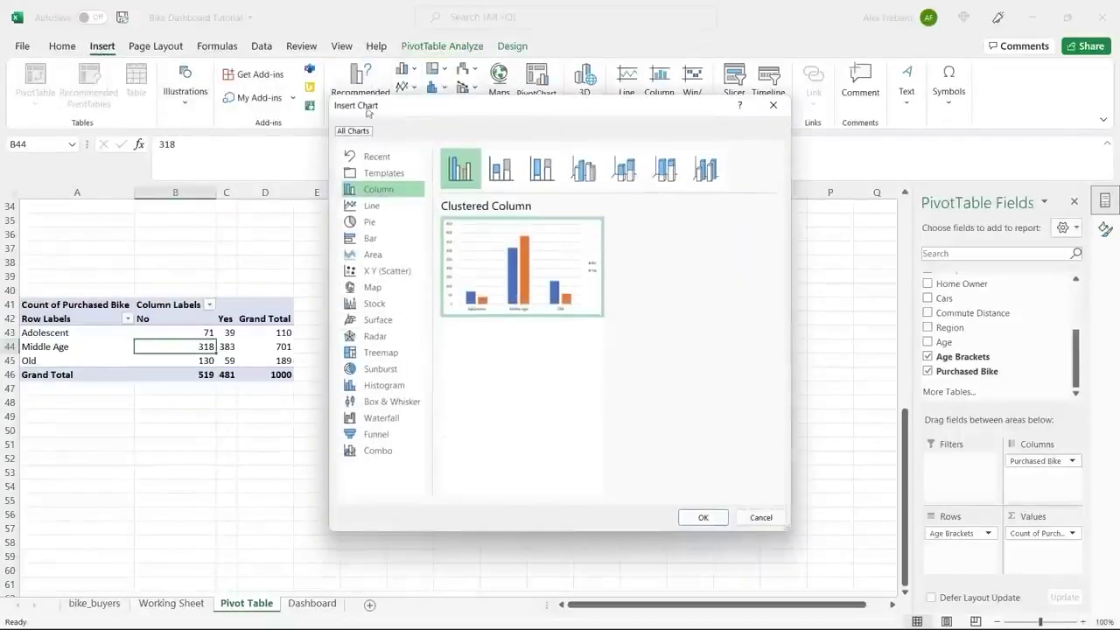
click(388, 209)
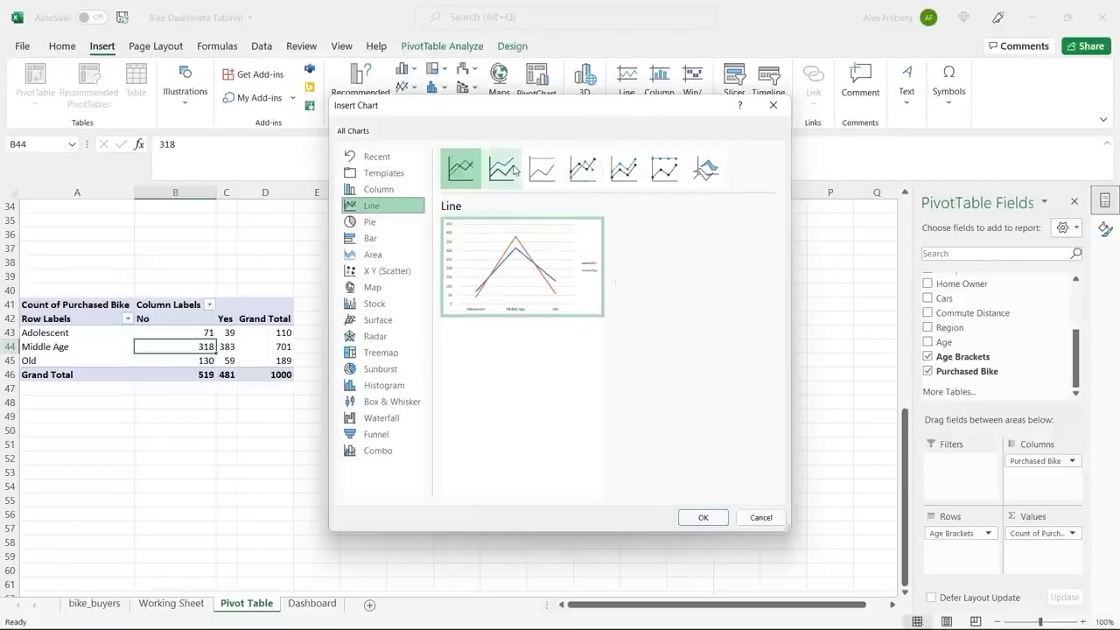
click(664, 167)
click(624, 168)
click(583, 168)
click(460, 168)
click(583, 168)
click(460, 168)
click(583, 168)
click(704, 518)
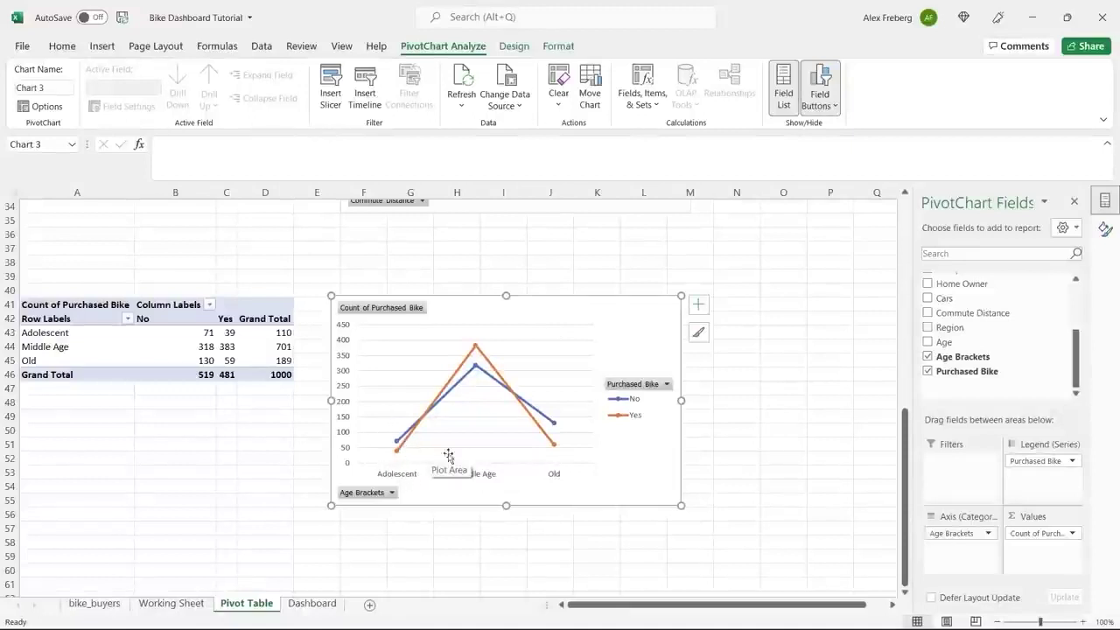
- Add a primary horizontal axis title reading "Age Bracket" to the age brackets chart
mouse_move(551, 453)
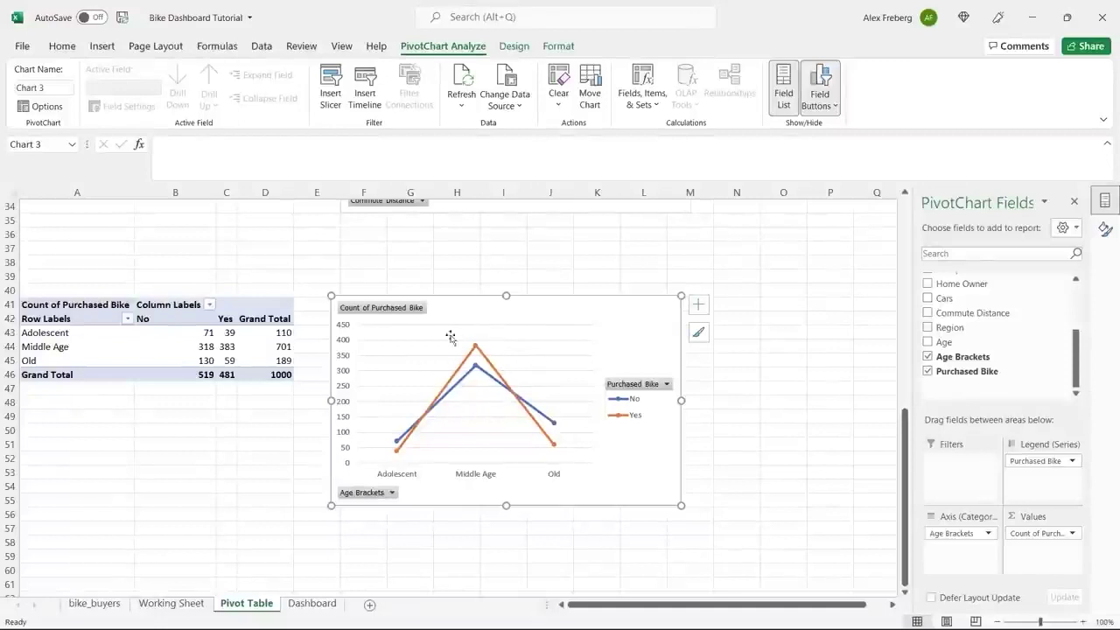
click(698, 304)
mouse_move(822, 340)
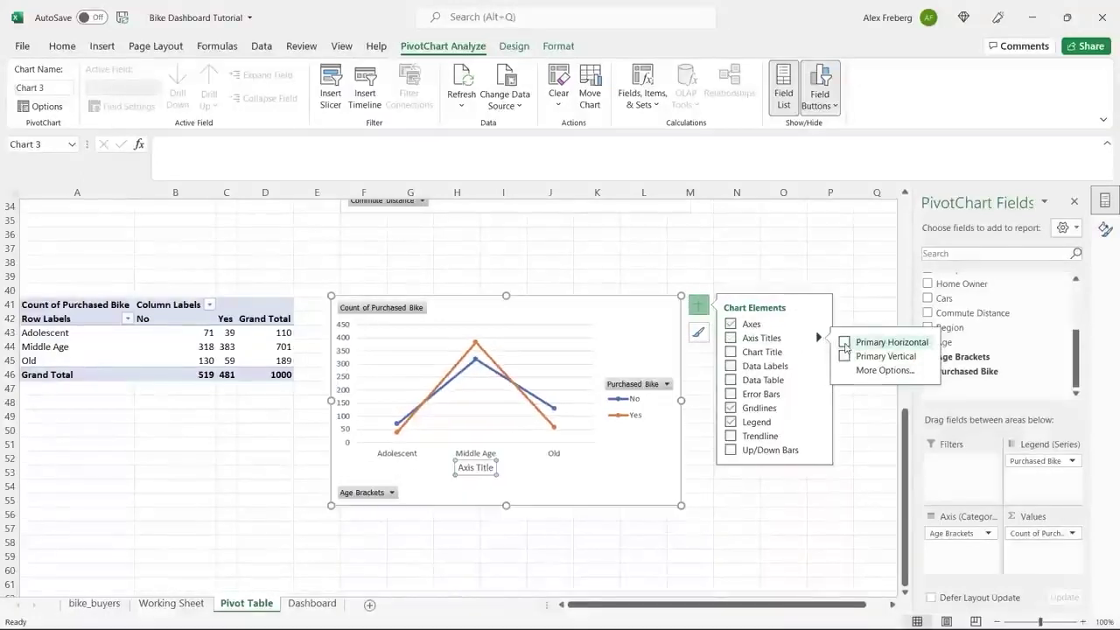
click(844, 342)
triple_click(475, 468)
text(Age)
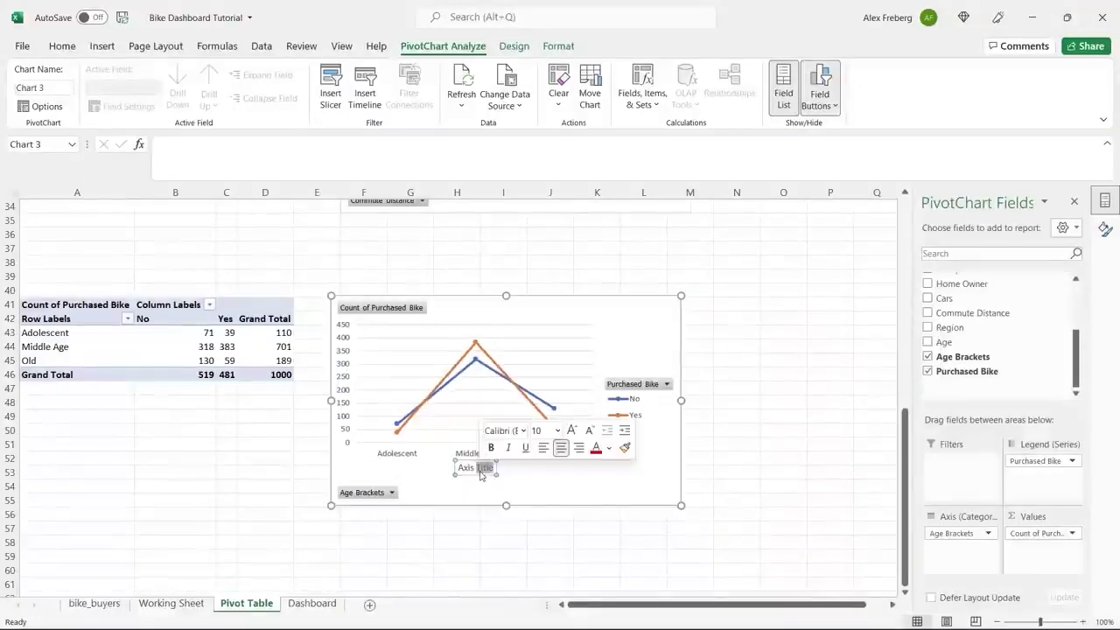
text( Bracket)
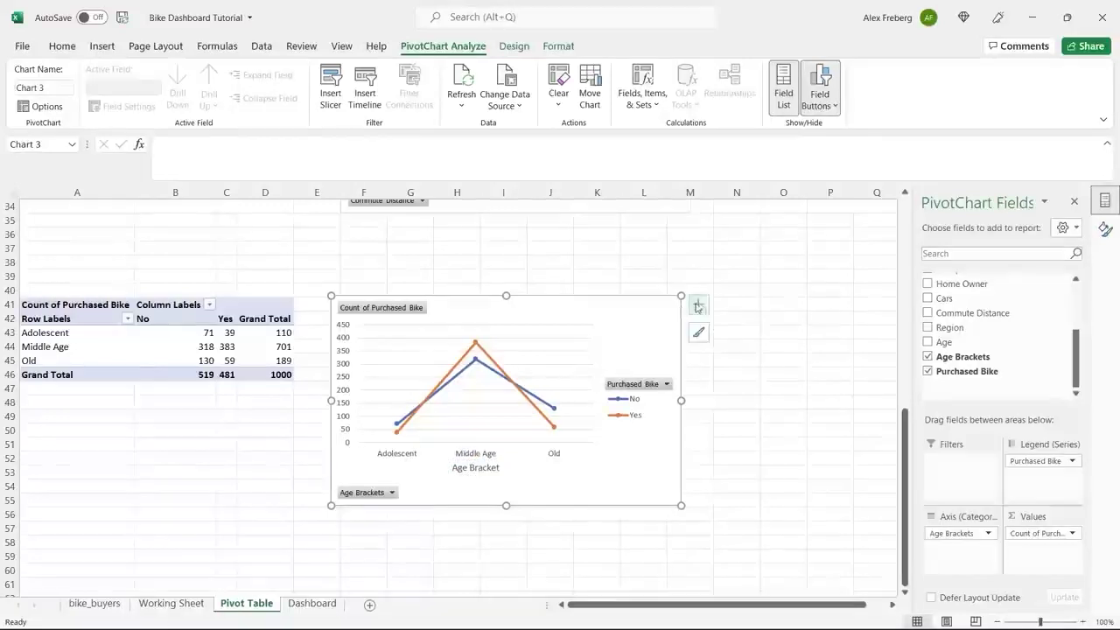
- Add a chart title reading "Customer Age Brackets" to the age brackets chart
click(698, 305)
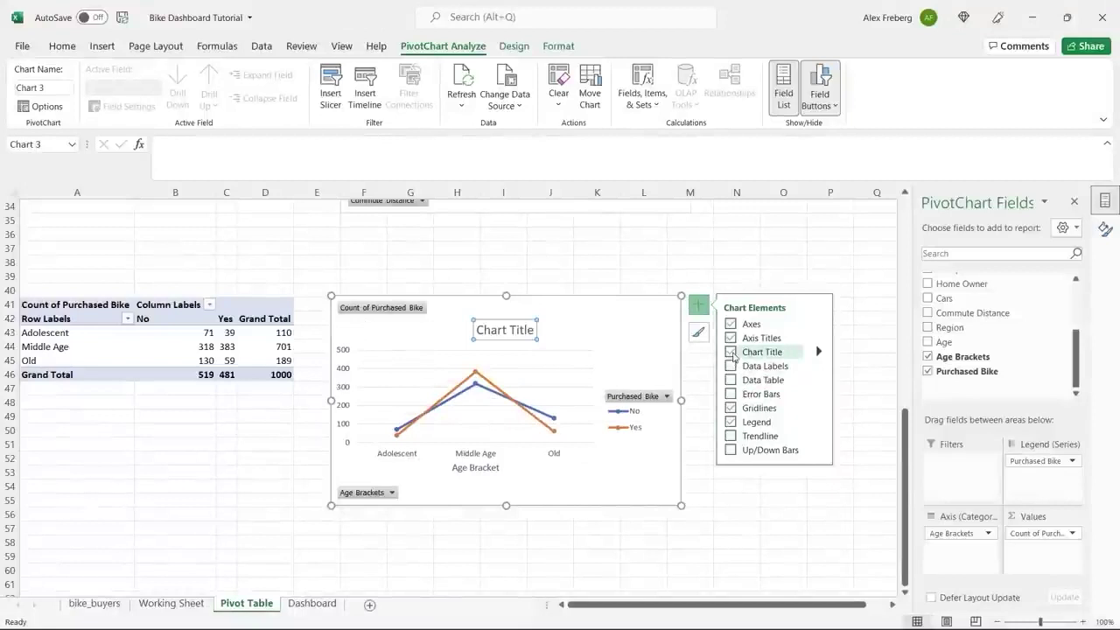
click(505, 339)
triple_click(504, 340)
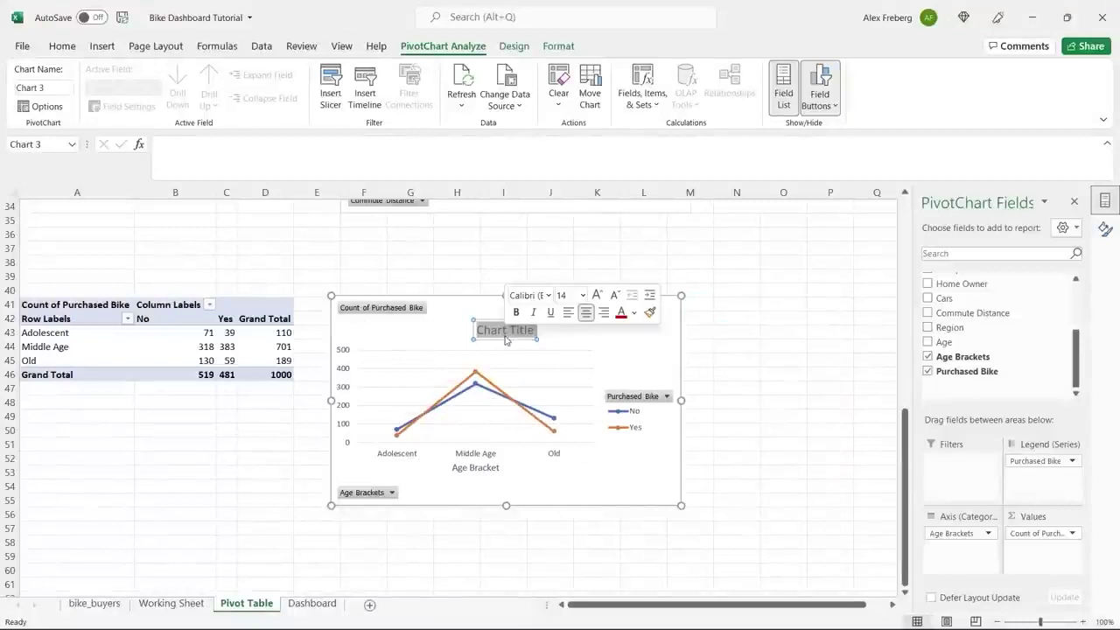
text(Customer Age)
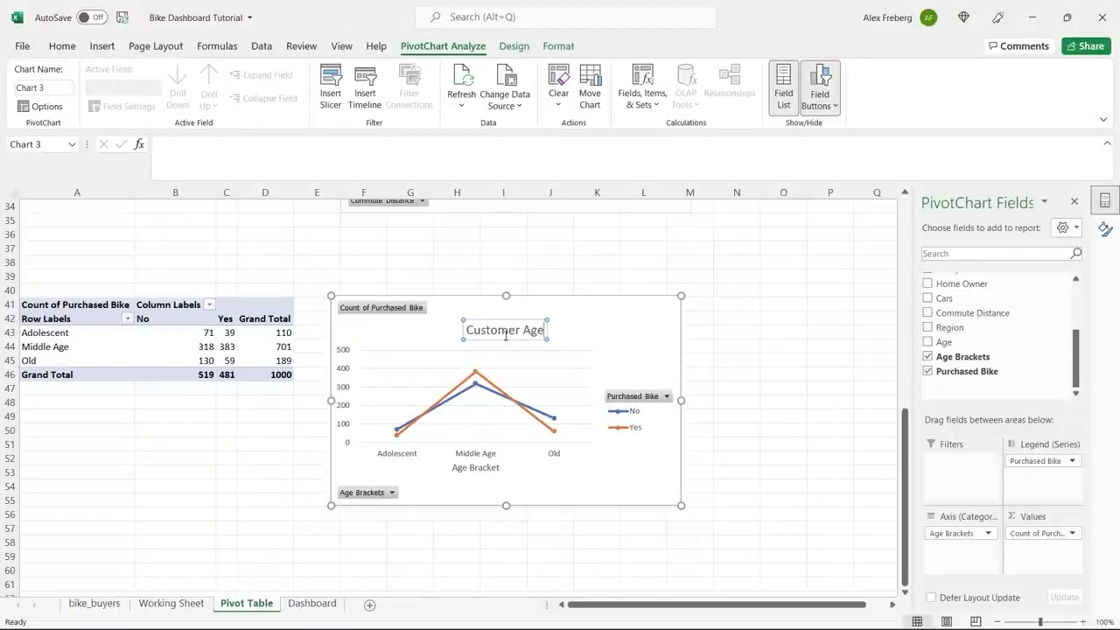
text( Brackets)
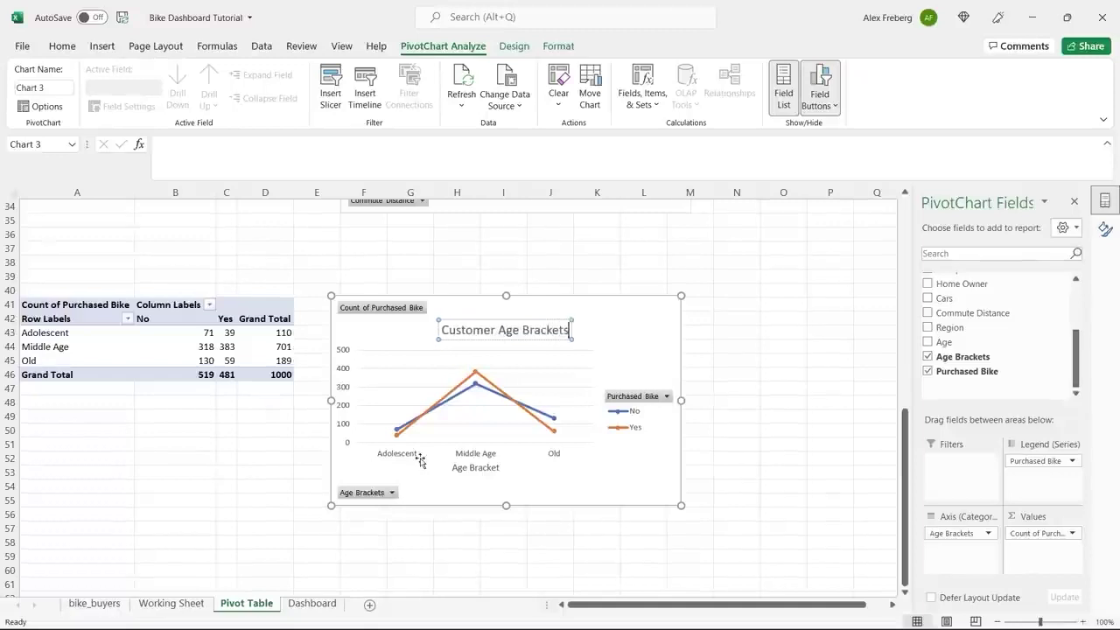
click(652, 324)
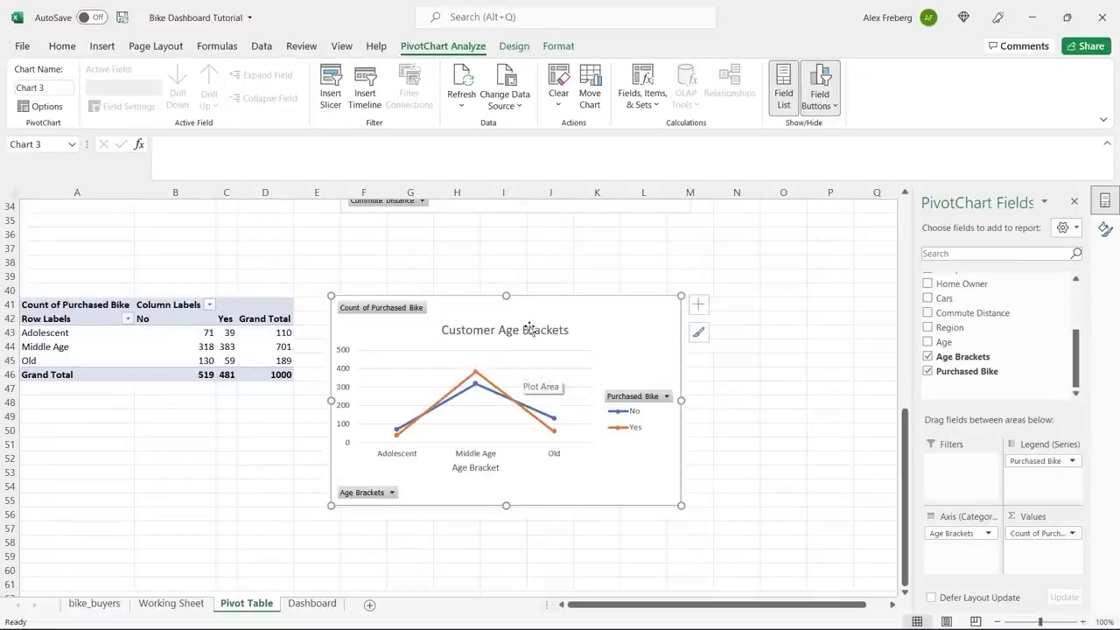
- Copy the age brackets pivot table and paste the copy at cell A58
scroll(220, 420, down, 1)
click(153, 291)
key(ctrl+c)
key(Up)
key(Up)
key(Left)
shift+click(284, 329)
key(ctrl+c)
click(87, 500)
key(ctrl+v)
- Replace Age Brackets with Age in the rows of the copied pivot table at A58
click(223, 528)
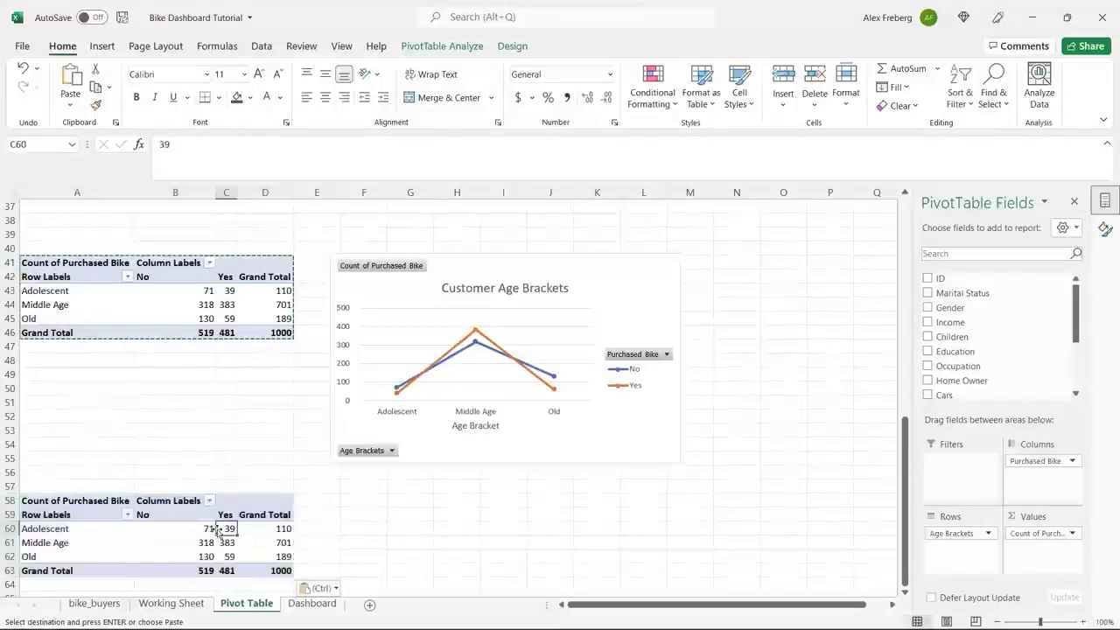
drag(979, 537, 1015, 368)
drag(1075, 315, 1075, 359)
drag(943, 341, 960, 535)
- Insert a line chart with markers from the age pivot table and place it beside the table, below the Customer Age Brackets chart
scroll(305, 480, down, 3)
click(245, 460)
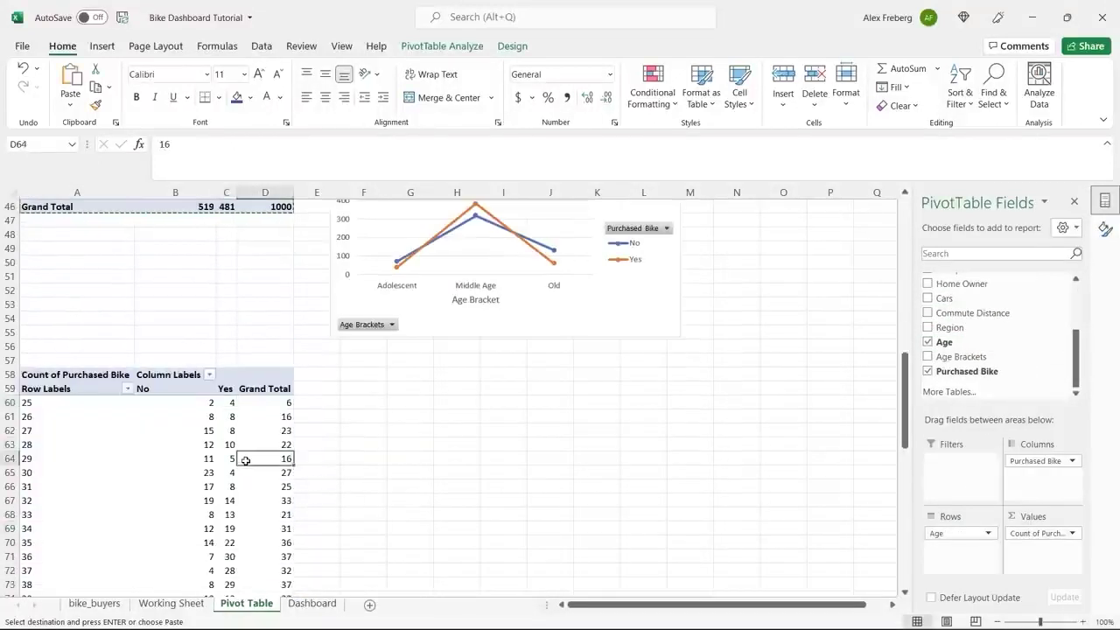
click(101, 45)
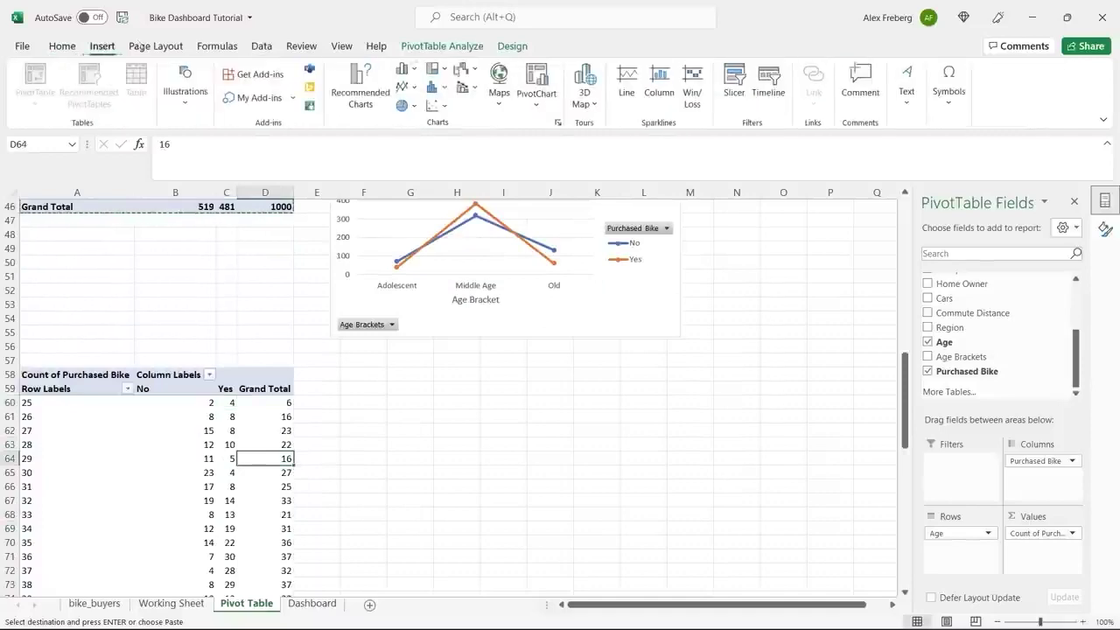
click(535, 80)
click(377, 206)
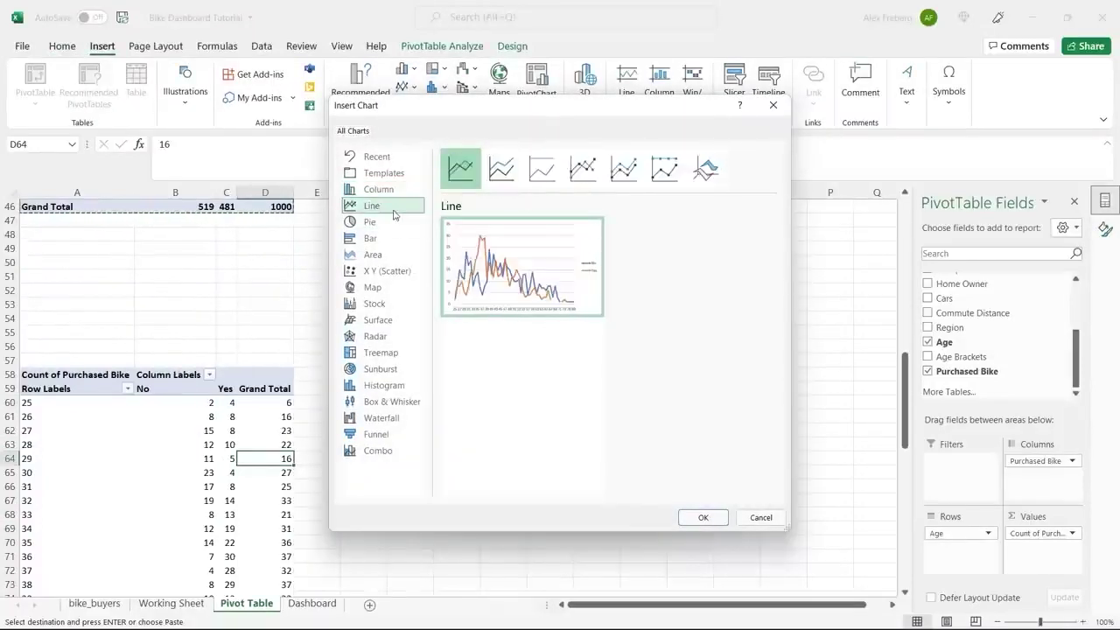
click(583, 168)
click(703, 517)
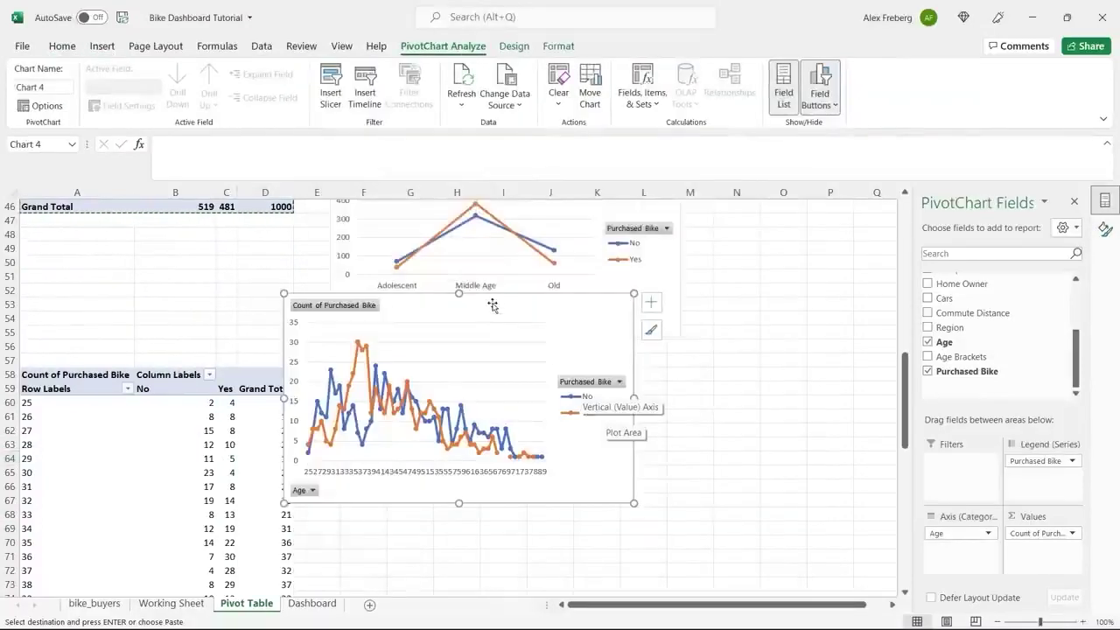
drag(492, 303, 540, 363)
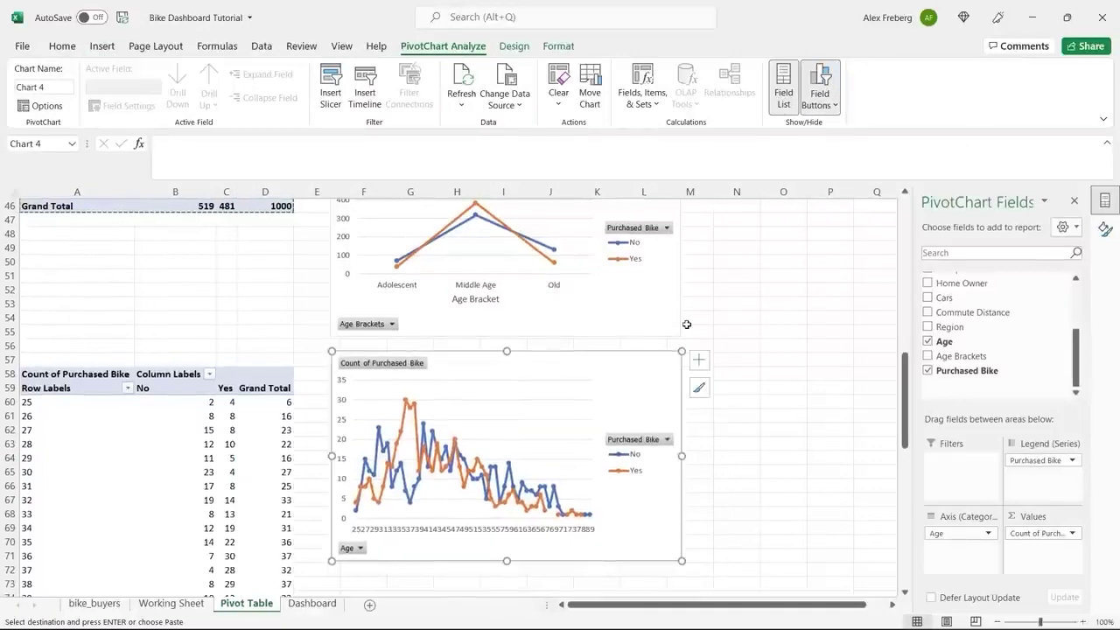
- Delete the line chart made from the age pivot table, keeping the Customer Age Brackets chart
scroll(687, 325, up, 1)
ctrl+scroll(701, 474, down, 1)
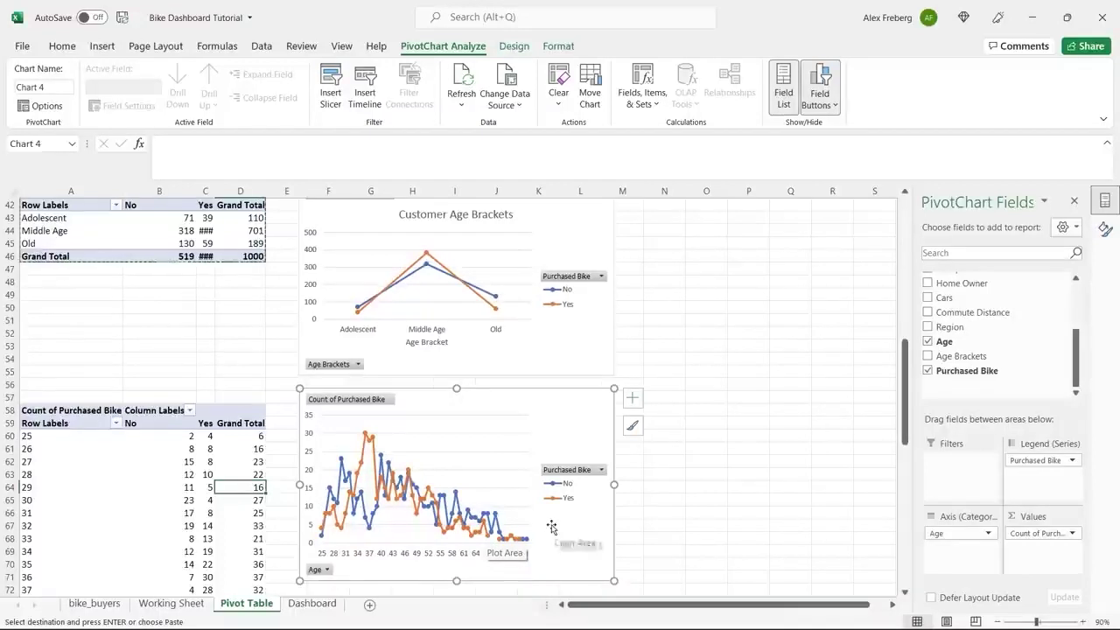
scroll(697, 360, up, 1)
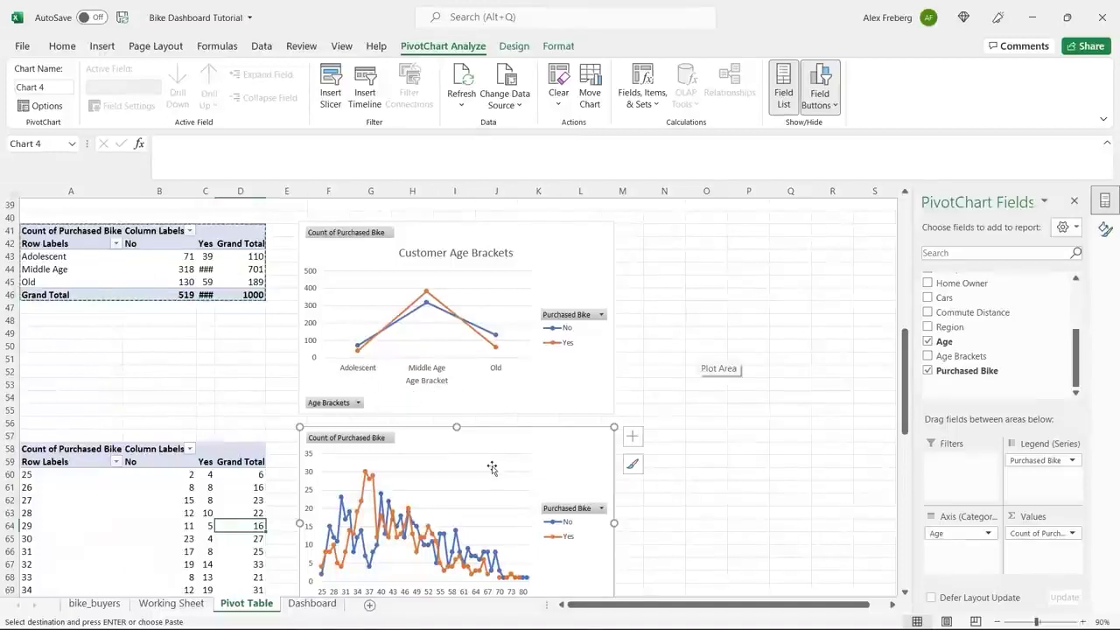
key(Delete)
click(199, 515)
key(Return)
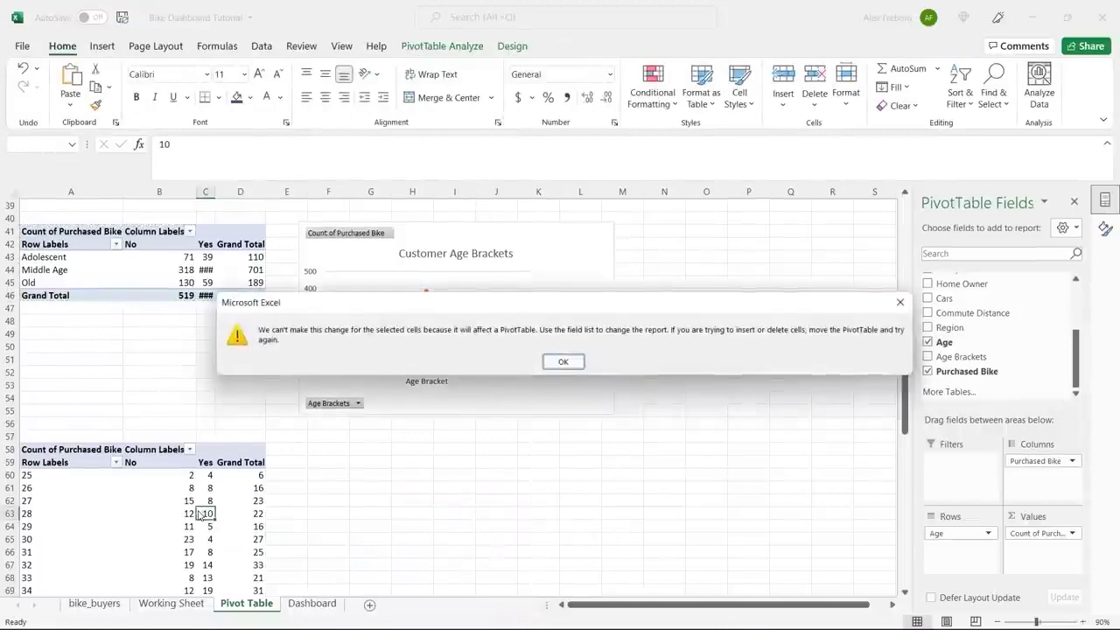
key(Escape)
click(134, 382)
scroll(157, 420, up, 2)
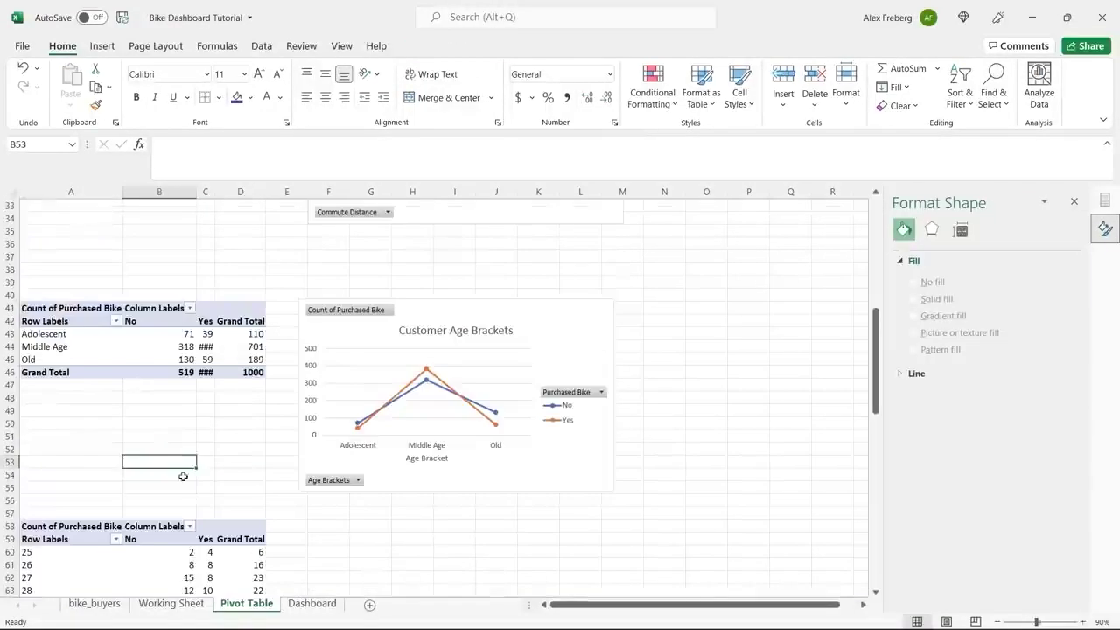
- Edit the Age Brackets formula in M2 of the Working Sheet so its labels read "Old 55+", "Middle Age 31-54" and "Adolescent 0-30"
click(171, 604)
scroll(577, 365, right, 3)
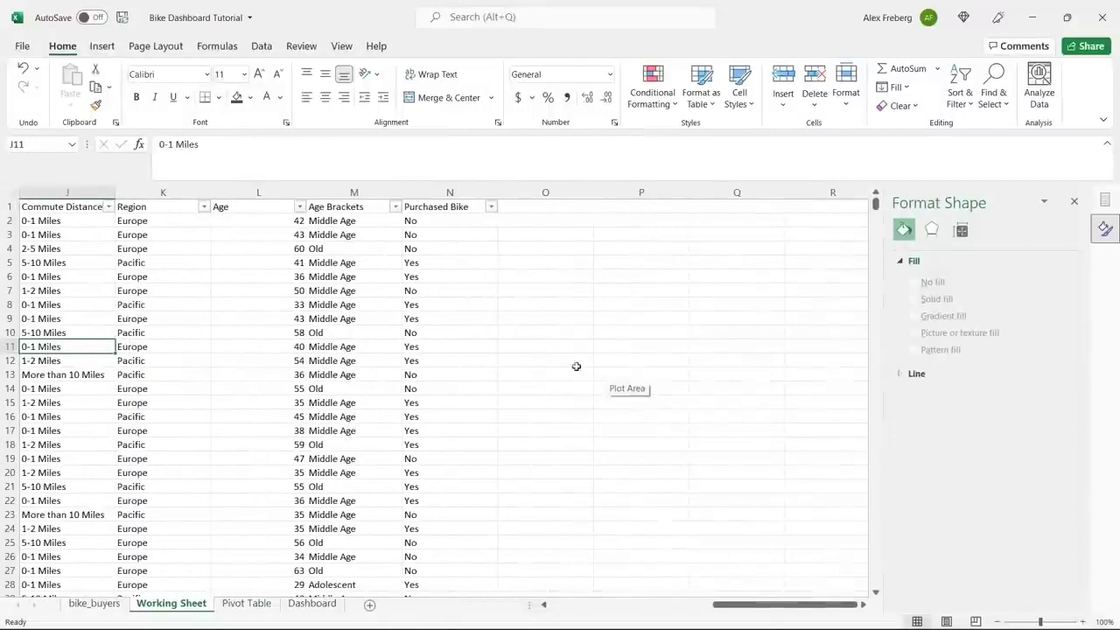
click(370, 224)
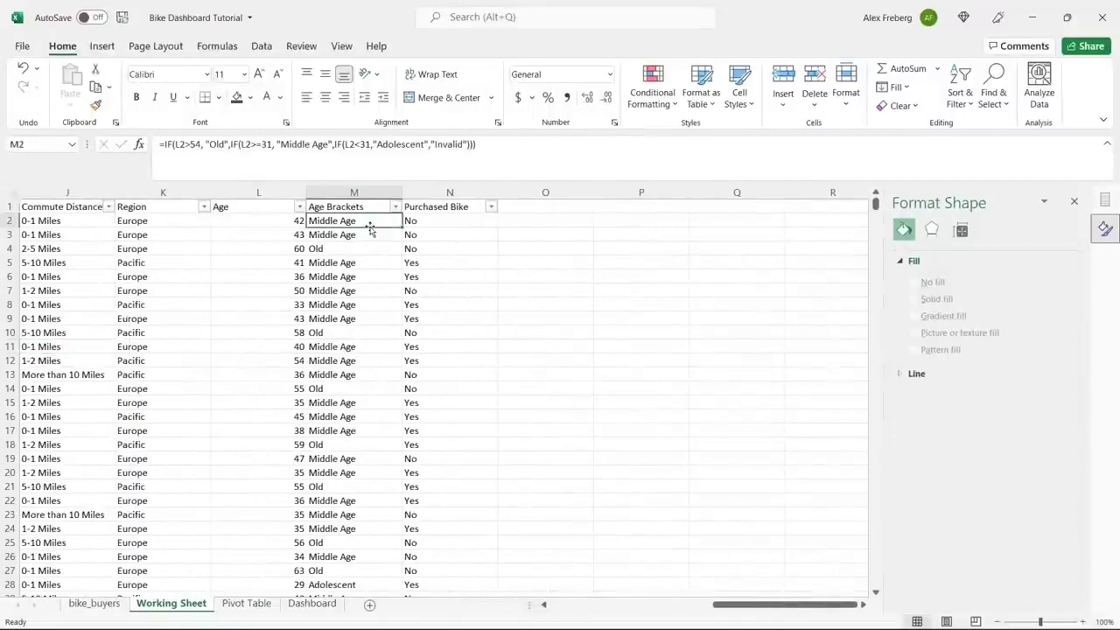
click(425, 144)
text(0-)
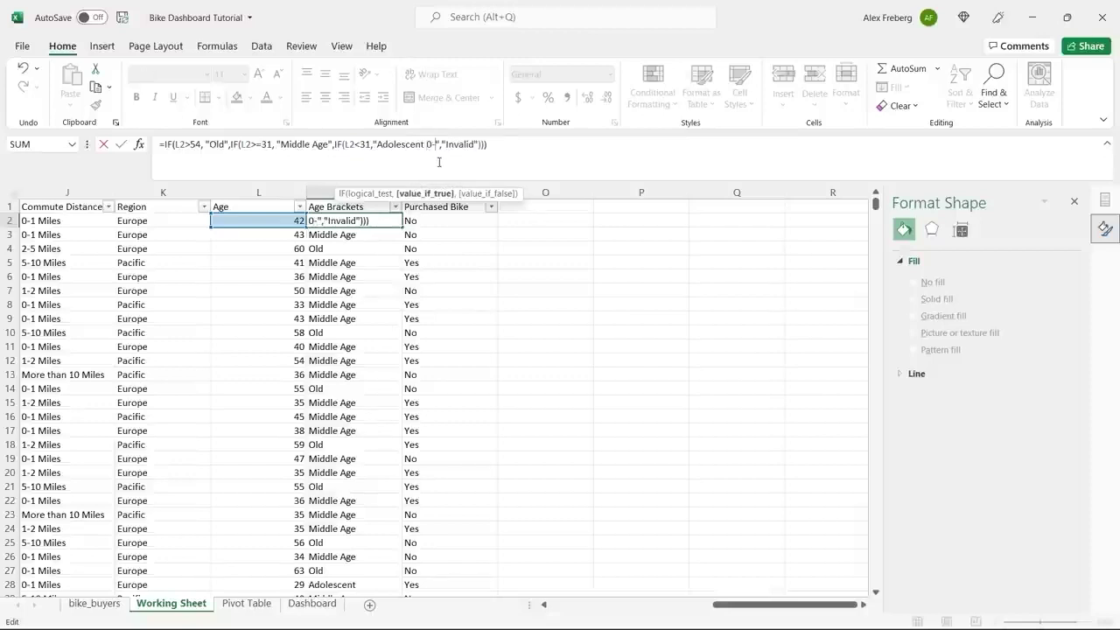
text(30)
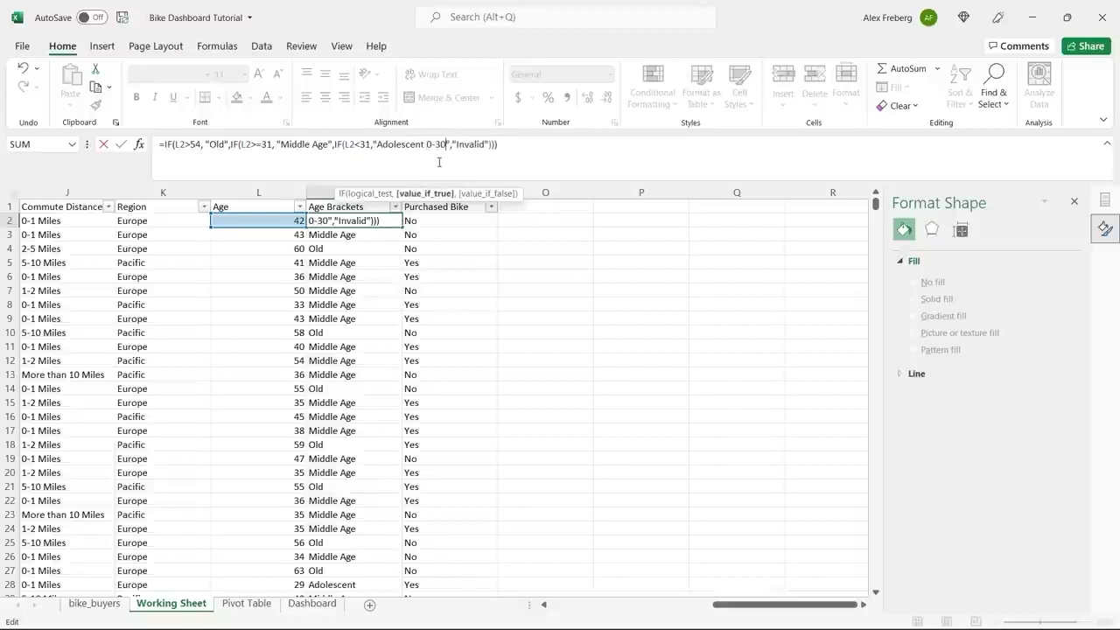
click(328, 145)
text(31-)
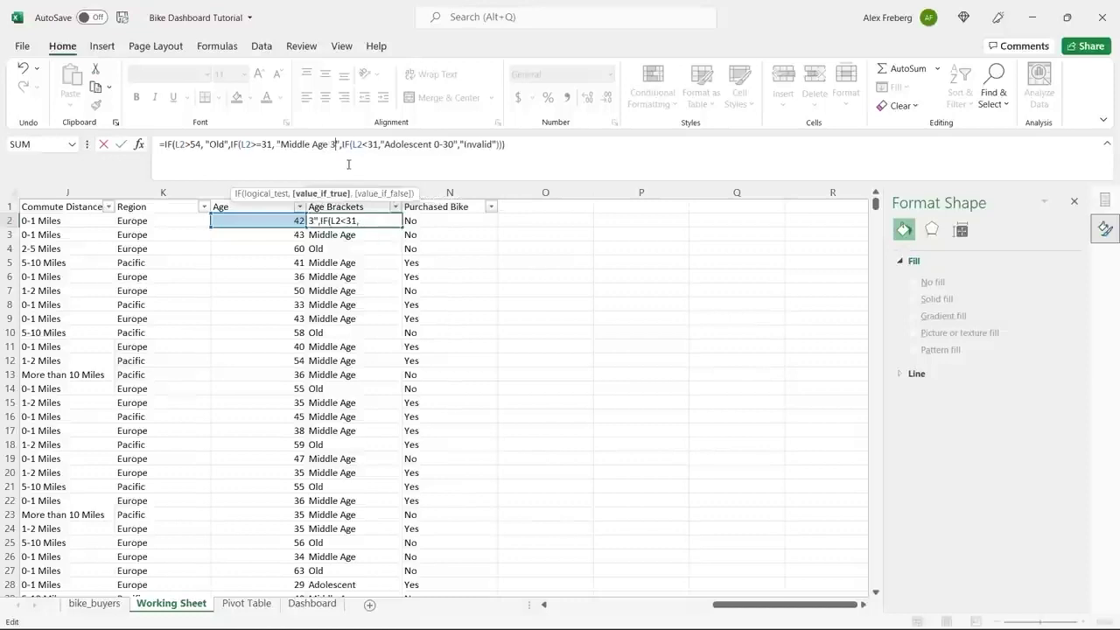
text(54)
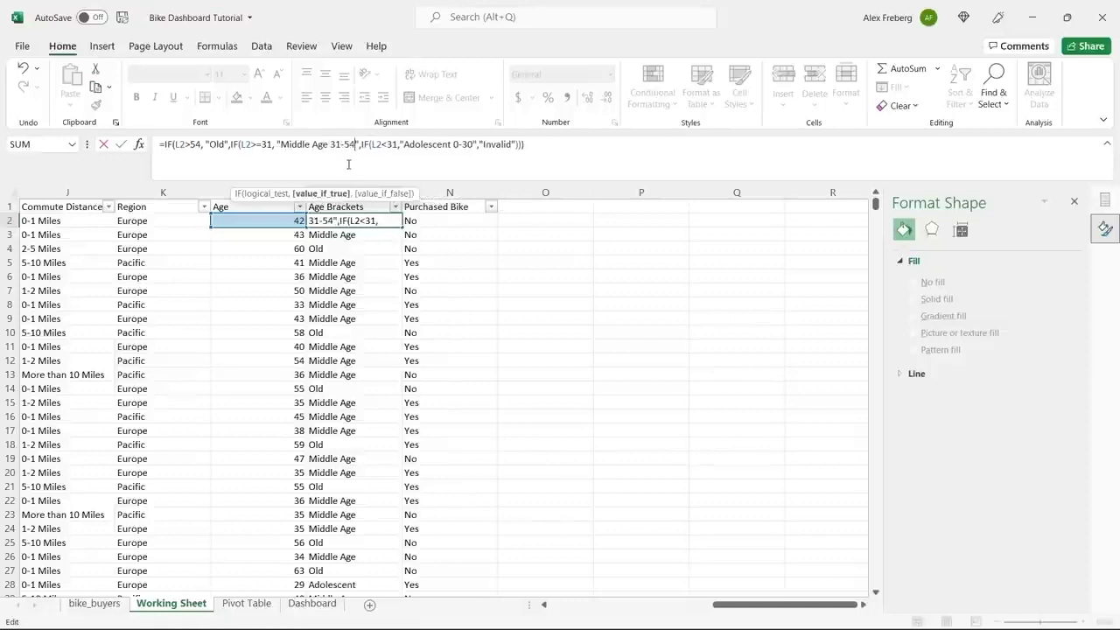
click(225, 145)
text(55+)
key(Return)
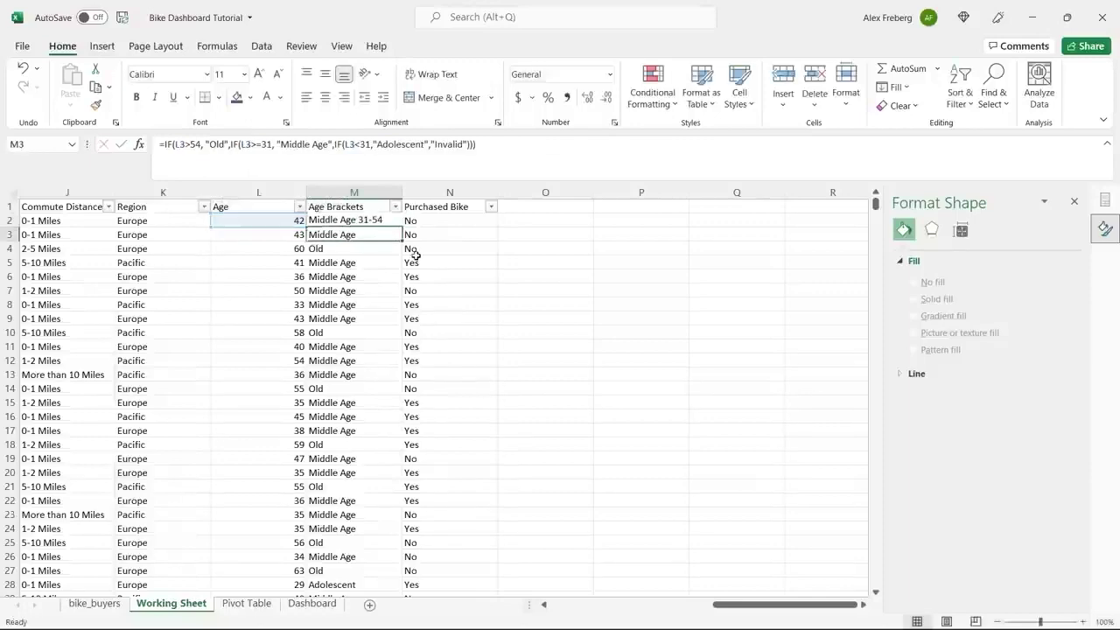
- Fill the M2 formula down the Age Brackets column and refresh the age brackets pivot table
double_click(391, 228)
click(449, 248)
click(247, 604)
click(254, 360)
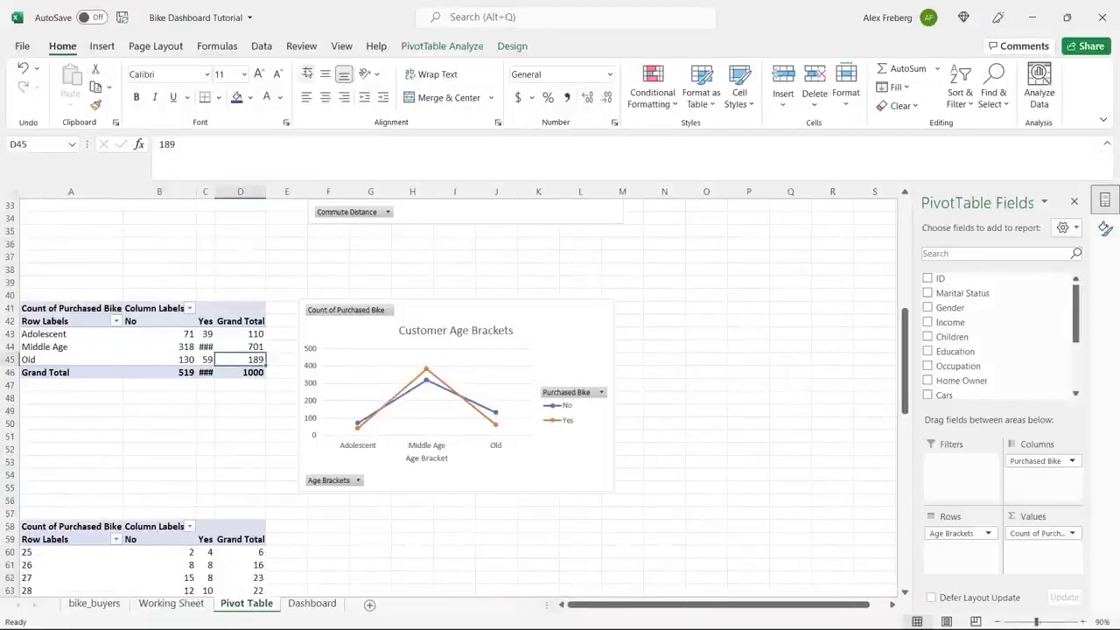
click(262, 46)
click(273, 83)
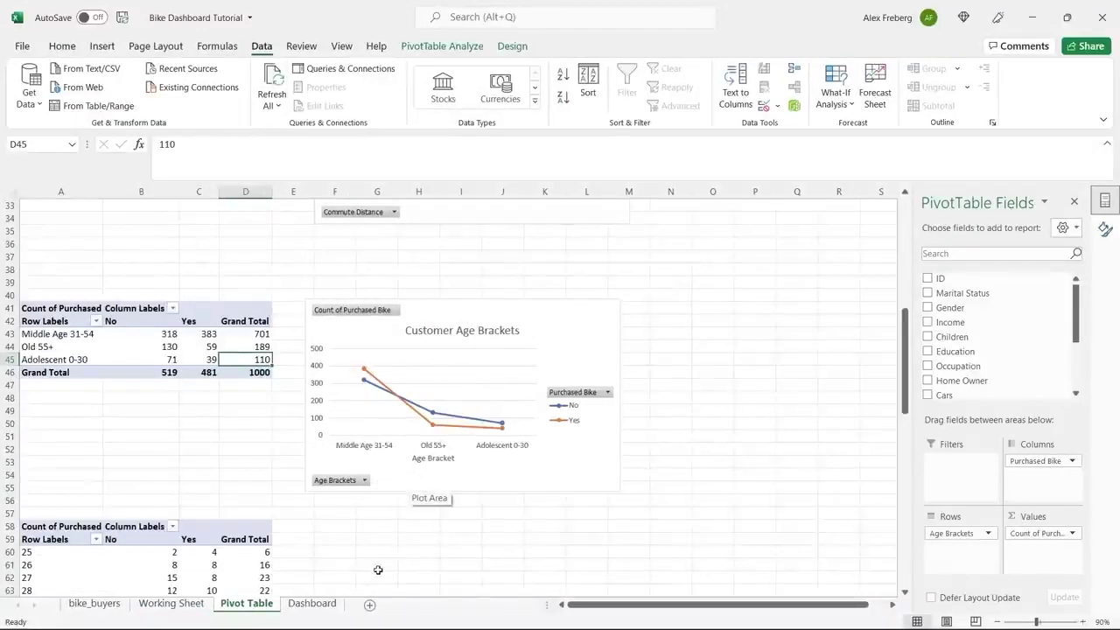
- Undo the age range labels in the Working Sheet and the pivot table refresh, and go back to the Pivot Table sheet
click(179, 603)
click(247, 604)
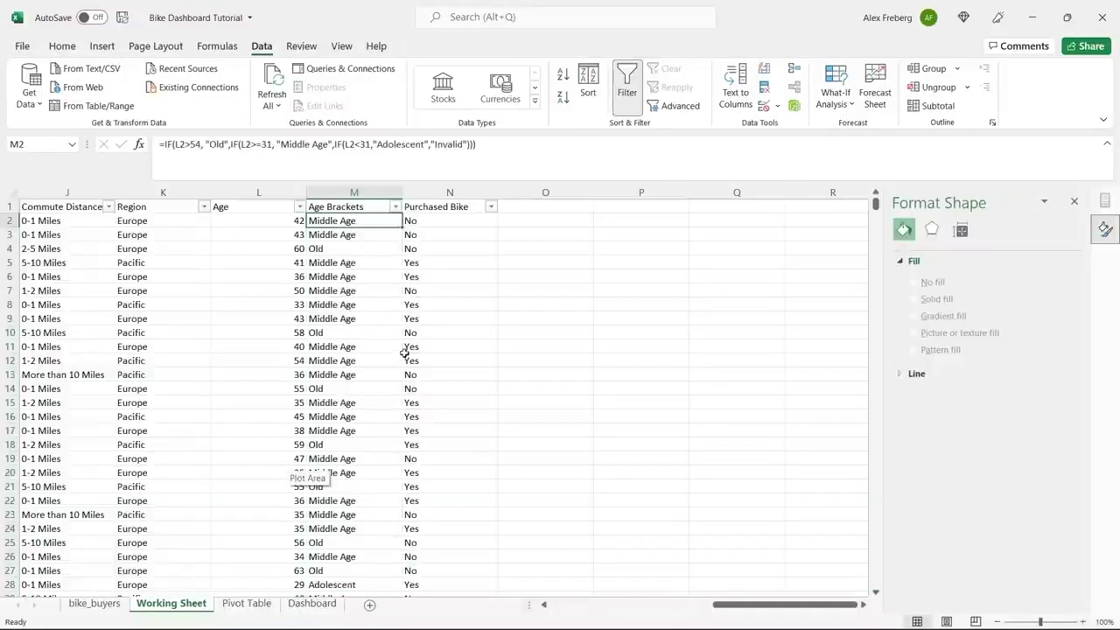
click(514, 306)
click(246, 603)
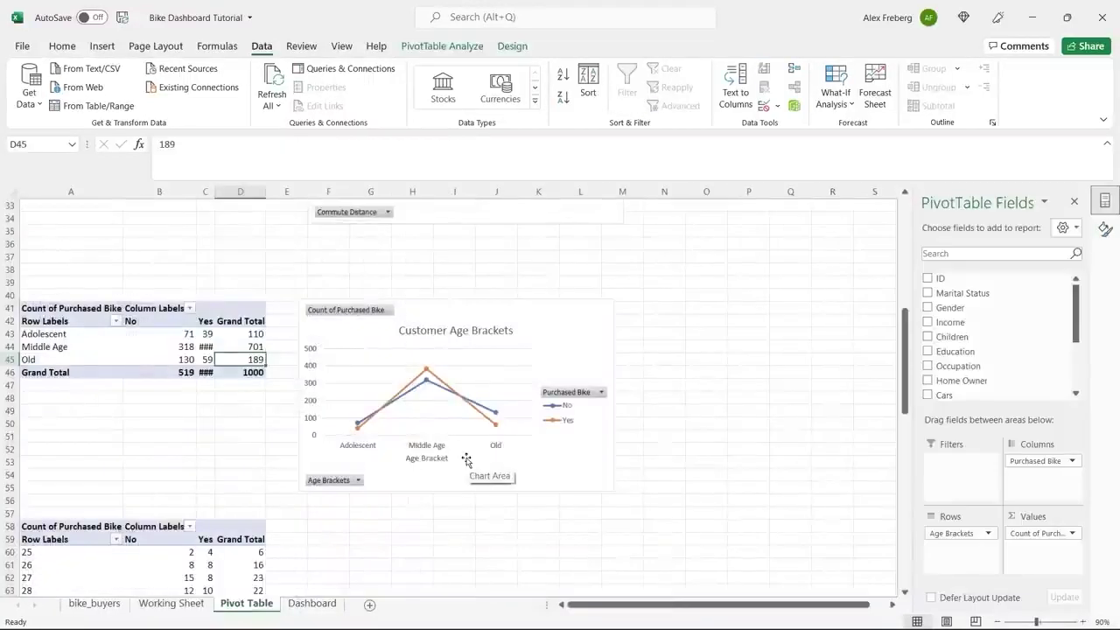
- Widen column C so the age brackets table's Yes counts fit, and close the Format Shape pane
drag(217, 192, 232, 192)
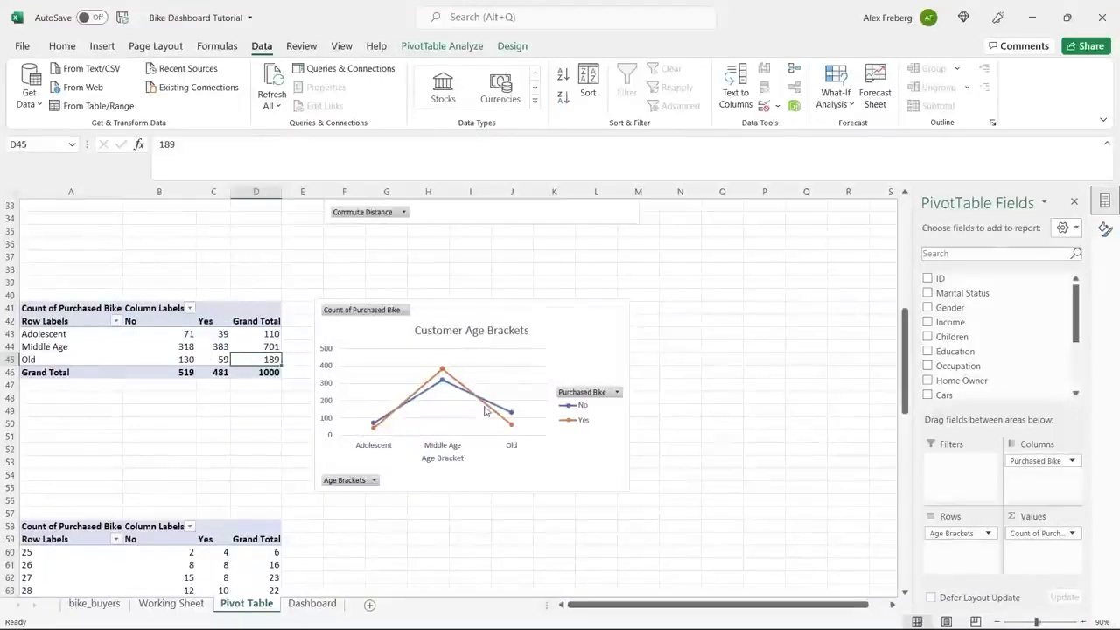
drag(73, 335, 78, 358)
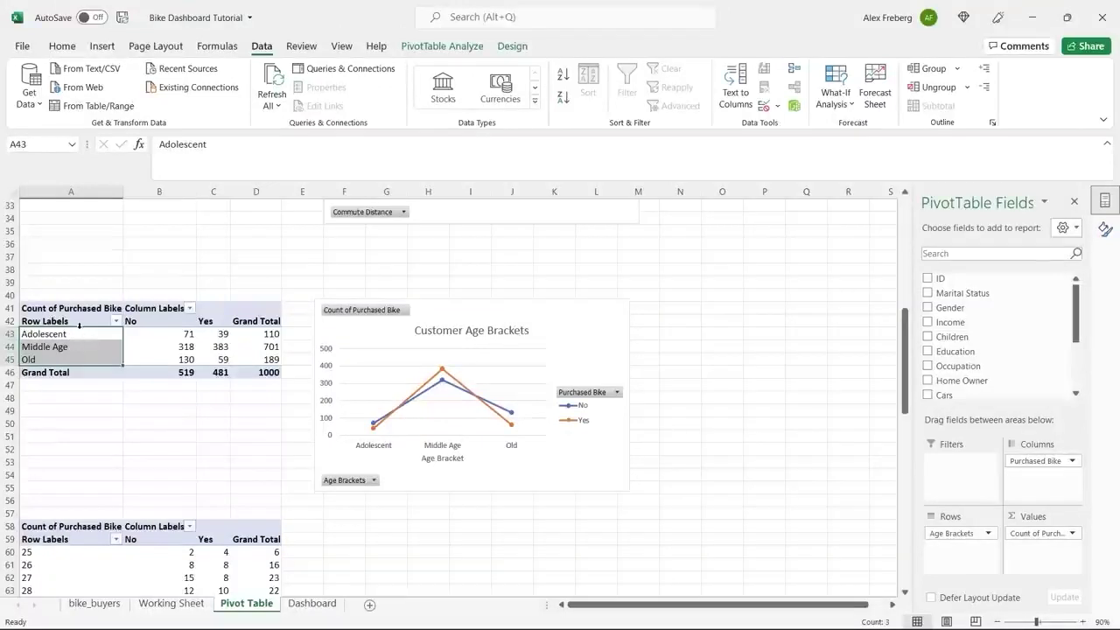
click(78, 359)
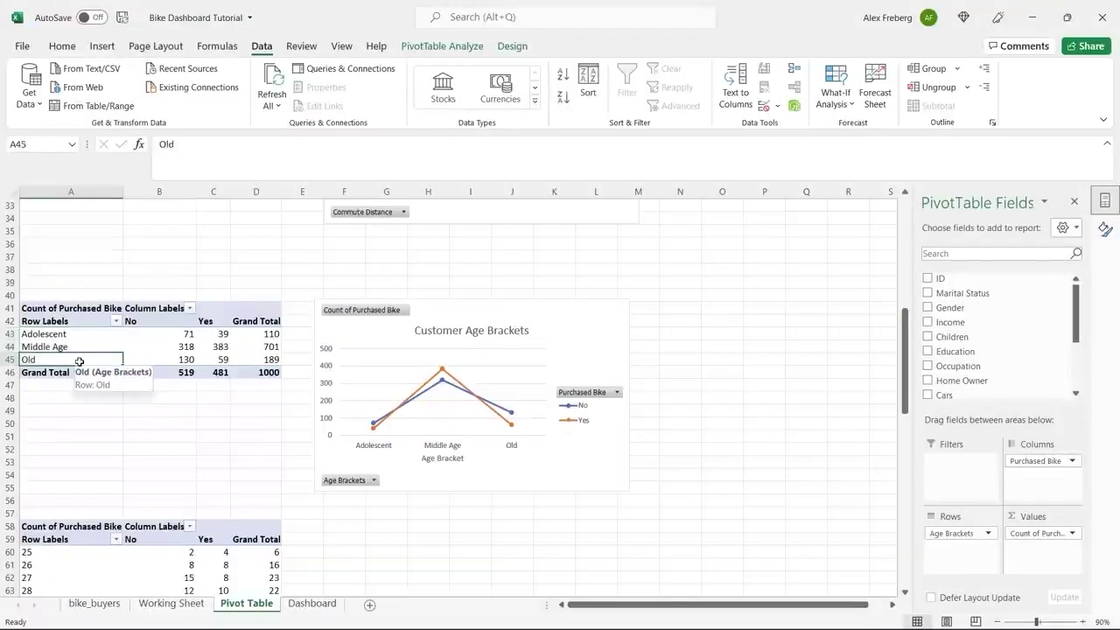
click(495, 530)
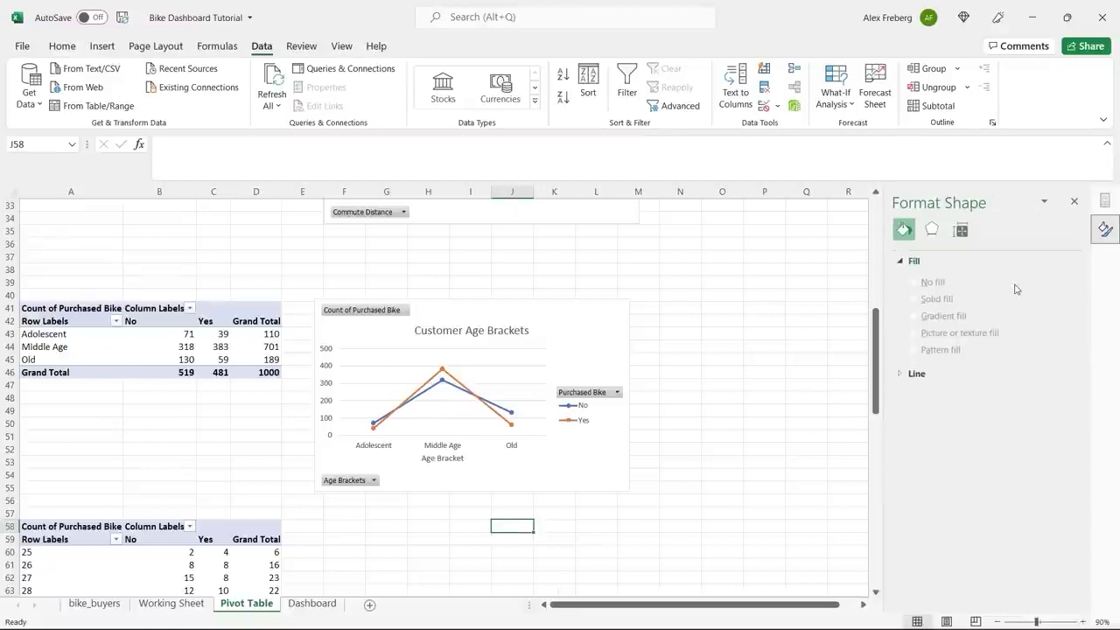
click(1076, 202)
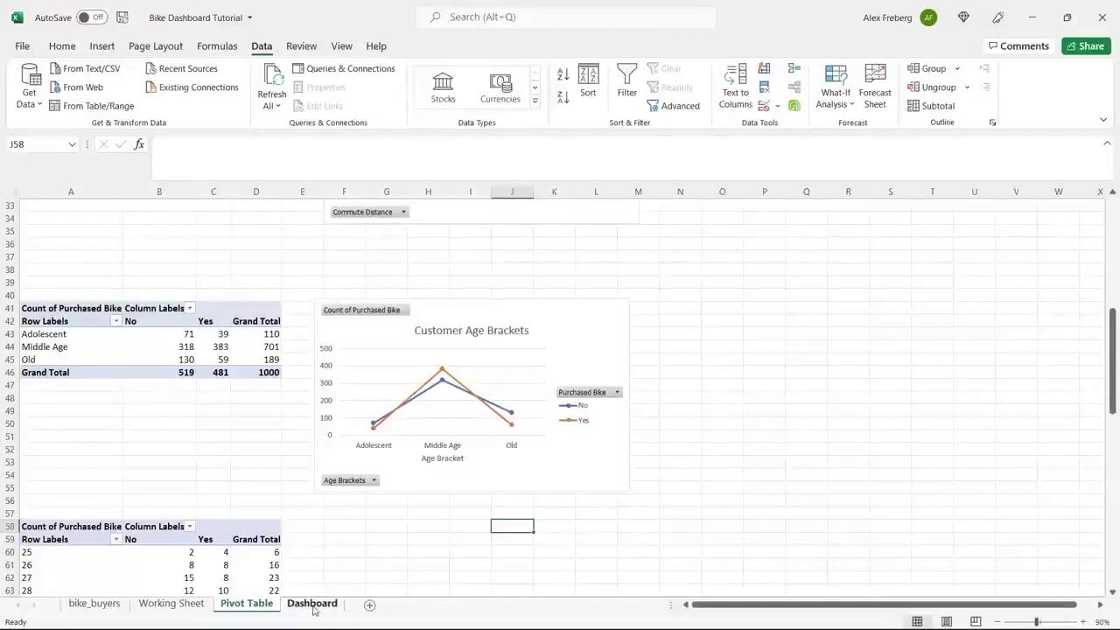
- Copy the Avg Income Per Purchase chart to the Dashboard sheet, shrink it slightly and place it around columns J to P in the first rows
scroll(397, 473, up, 11)
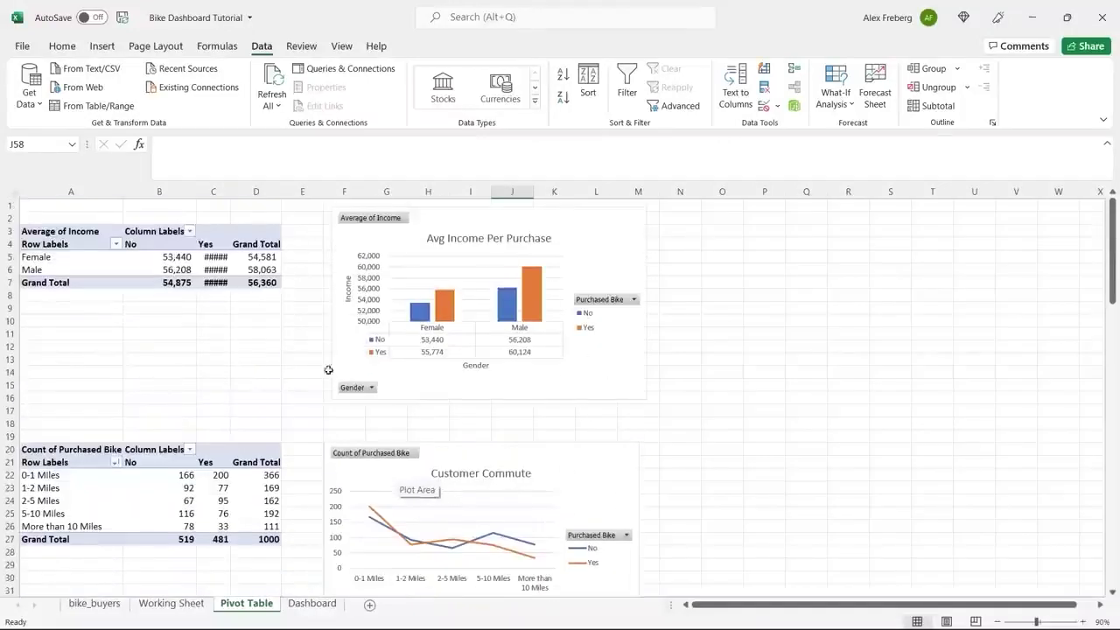
click(566, 383)
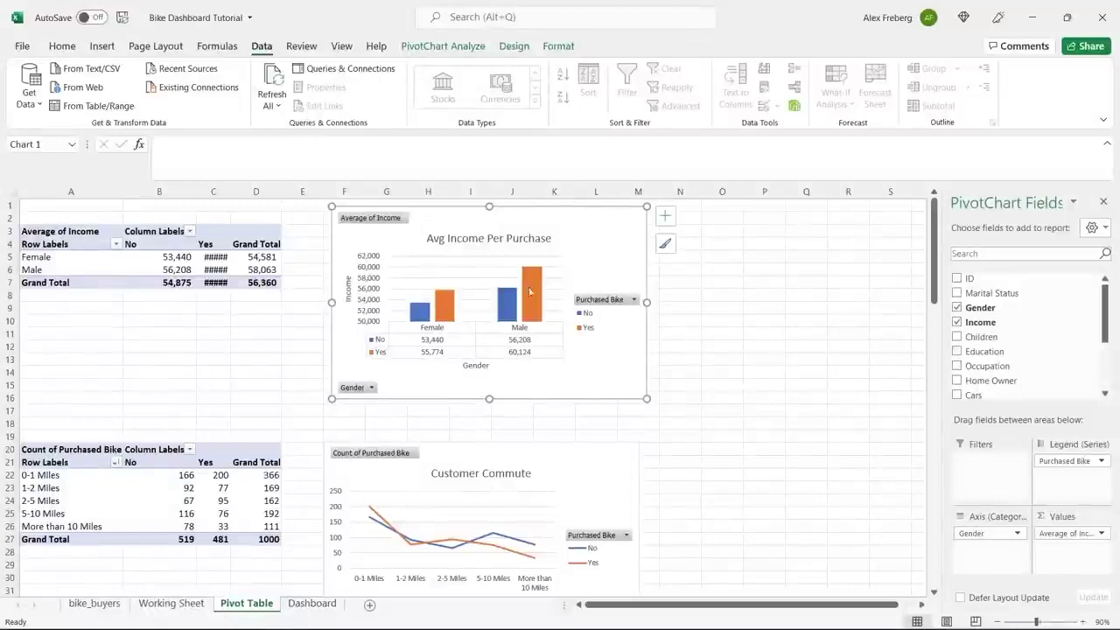
click(621, 361)
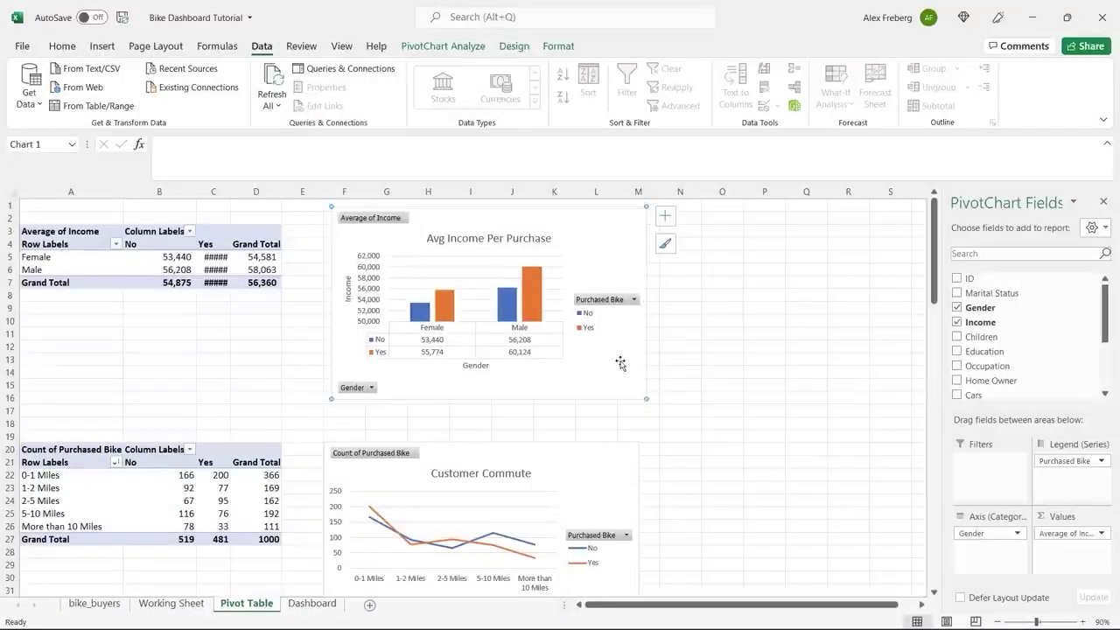
click(311, 603)
click(260, 260)
key(ctrl+v)
mouse_move(602, 469)
mouse_down()
mouse_move(525, 386)
mouse_move(585, 429)
mouse_move(586, 462)
mouse_up()
drag(527, 292, 727, 252)
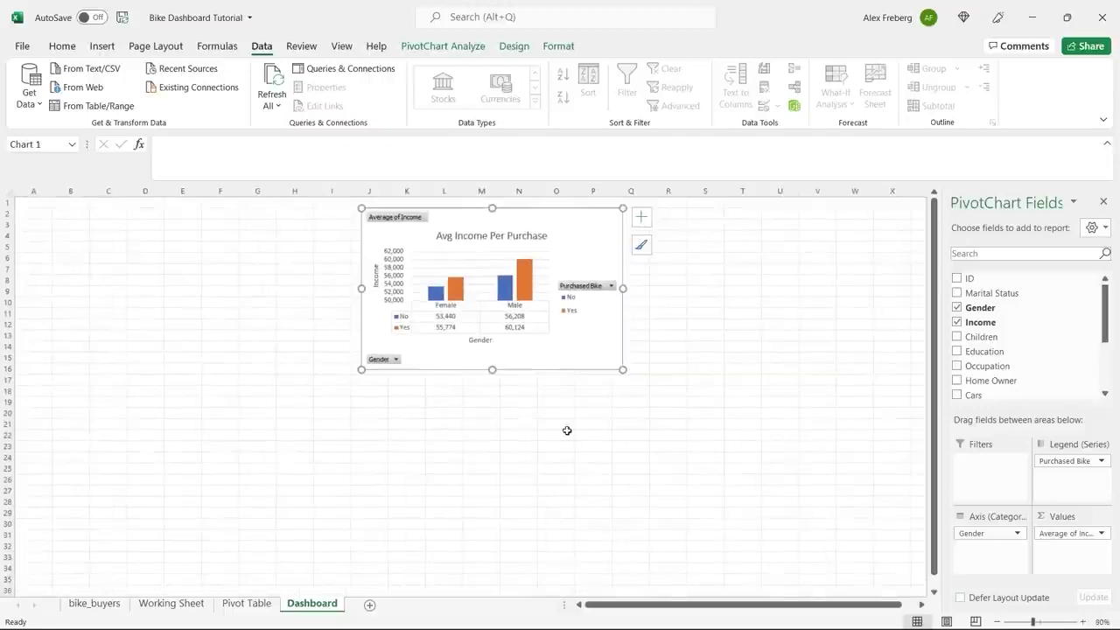
- Copy the Customer Commute chart to the Dashboard sheet and place it to the right of the Avg Income Per Purchase chart
click(246, 603)
click(463, 446)
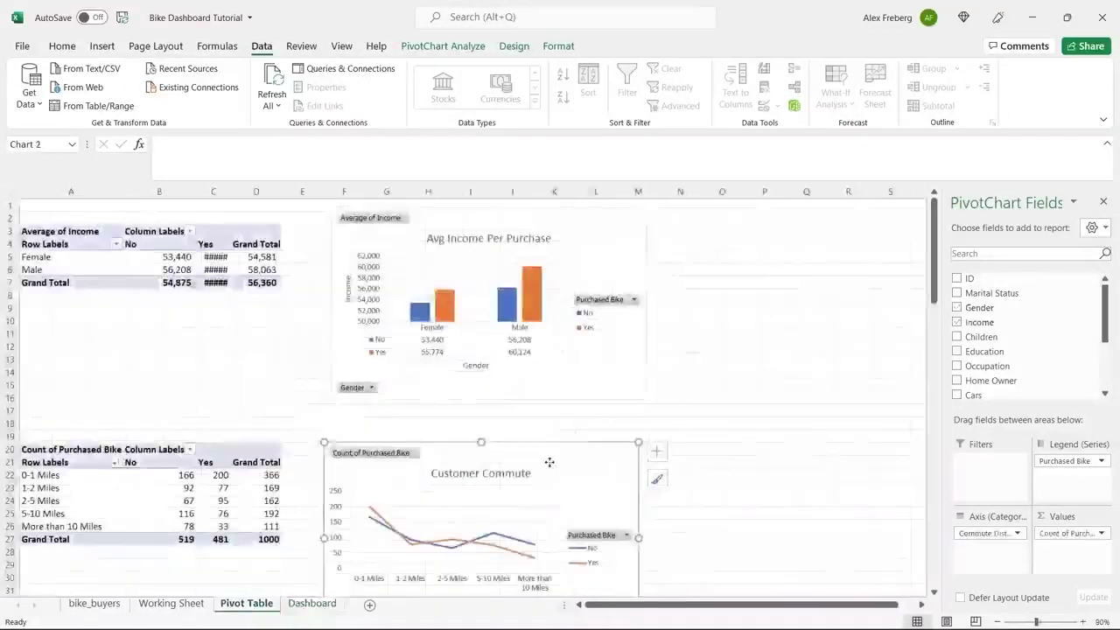
right_click(550, 467)
click(610, 218)
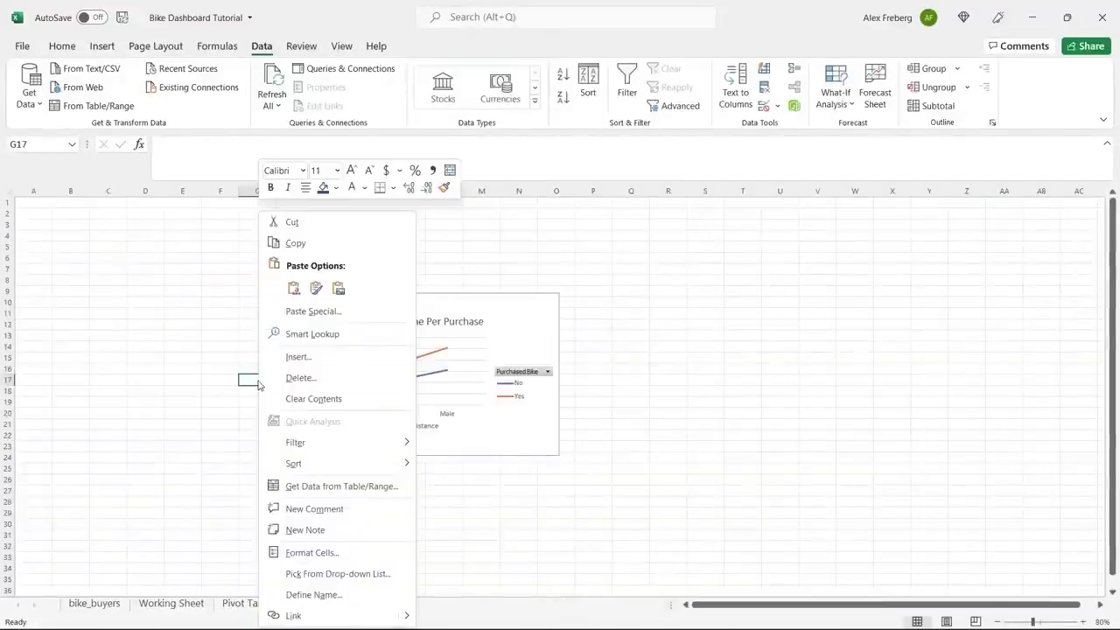
click(293, 288)
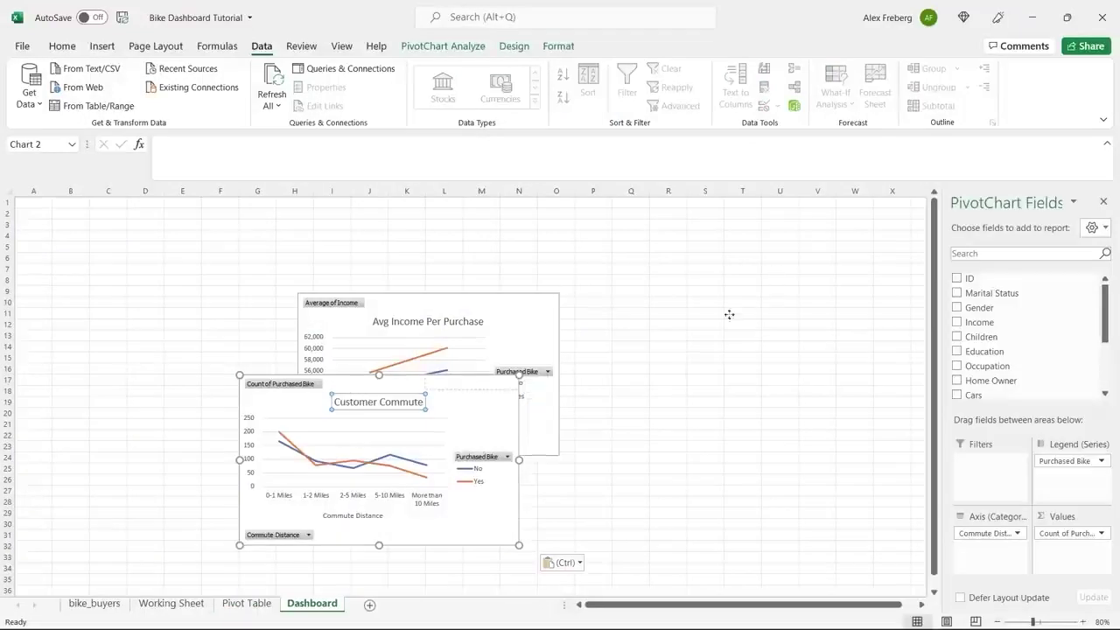
drag(358, 381, 678, 301)
click(448, 514)
- Copy the Customer Age Brackets chart from the Pivot Table sheet and paste it on the Dashboard below the other charts
click(247, 603)
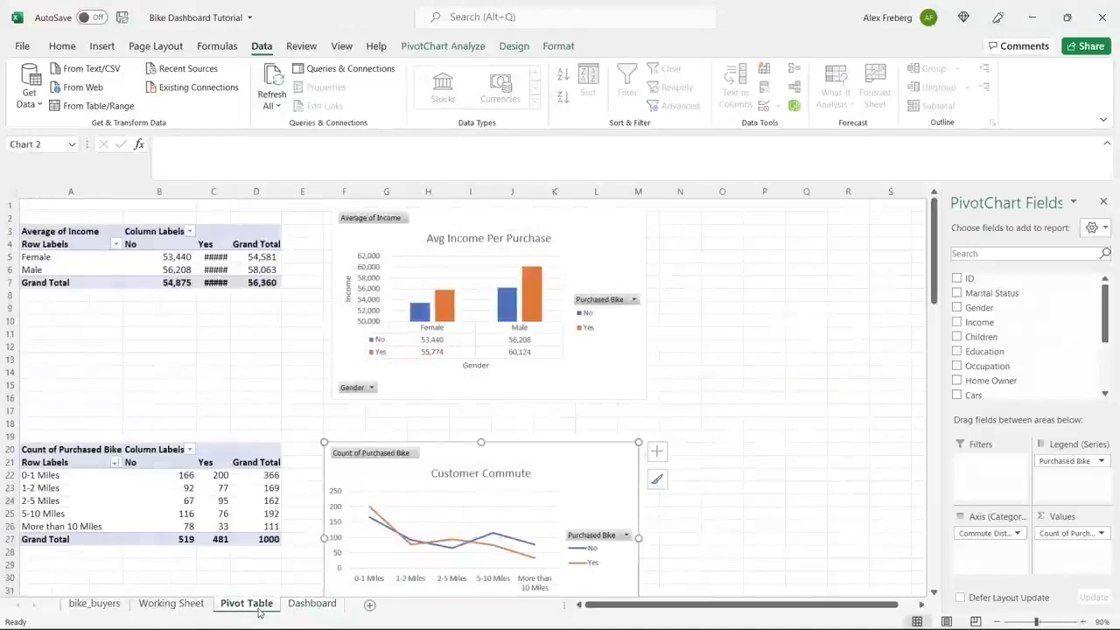
click(665, 440)
scroll(664, 434, down, 12)
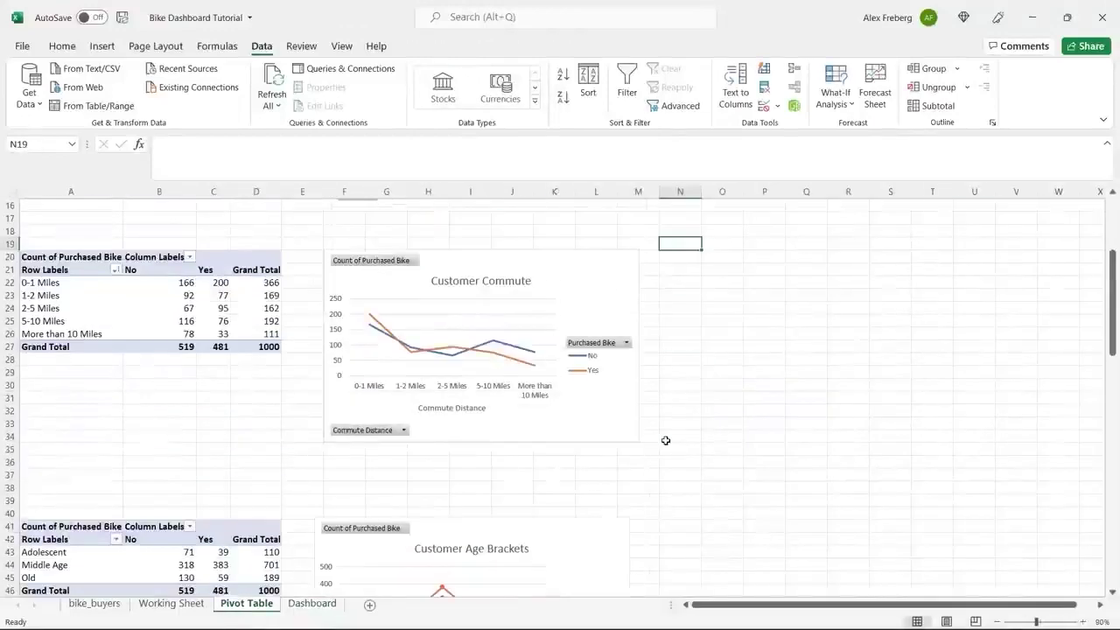
click(549, 270)
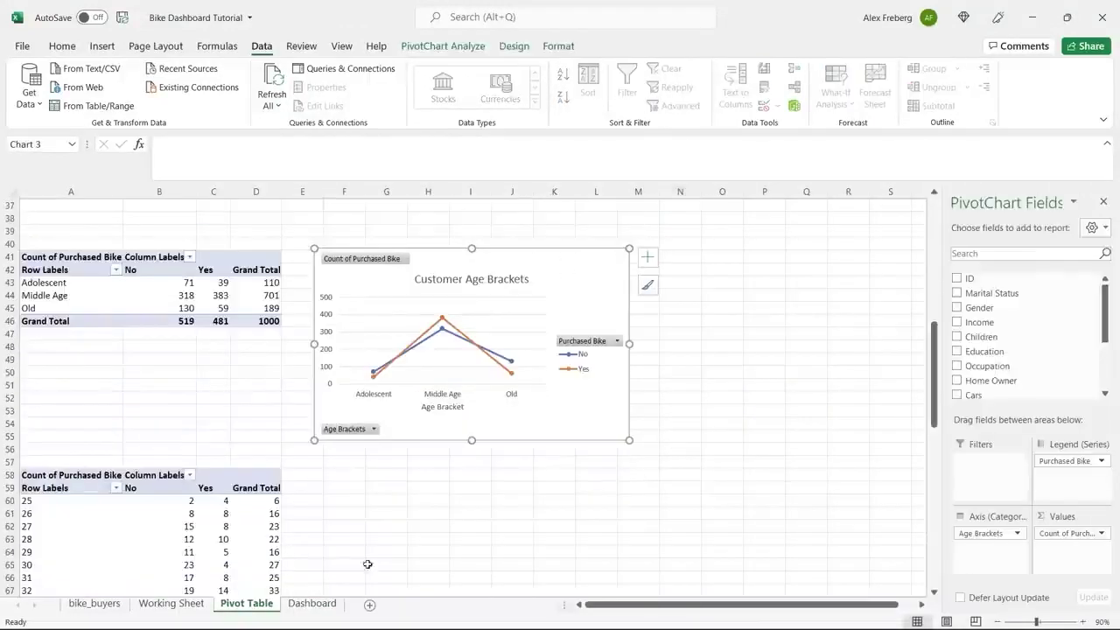
click(299, 605)
key(ctrl+v)
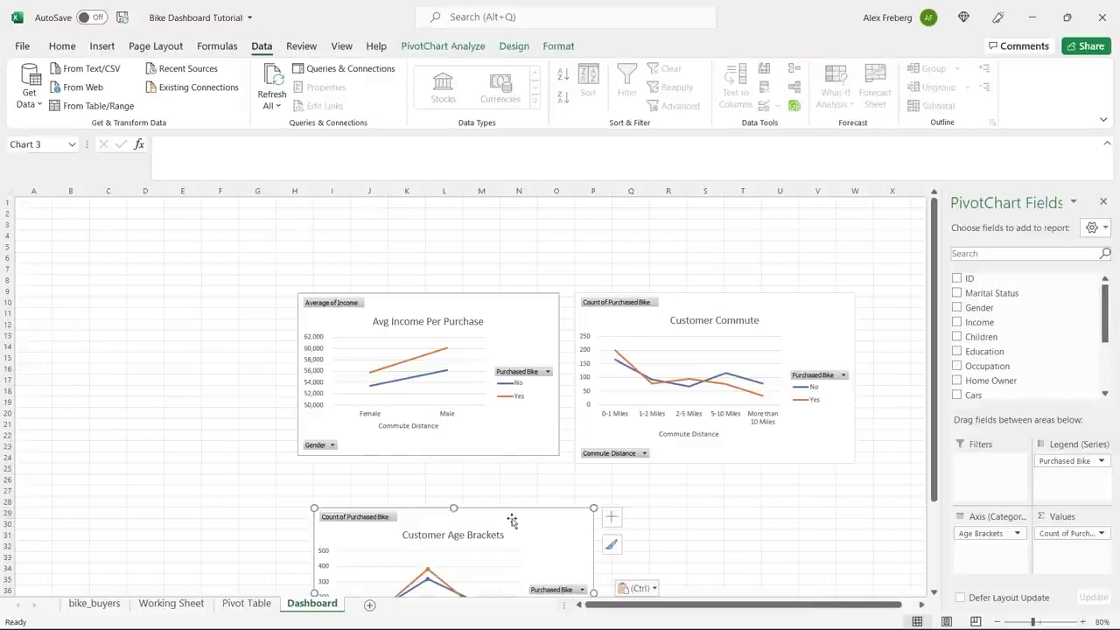
- Rearrange the Dashboard charts with Avg Income Per Purchase at column G, Customer Commute to its right and Customer Age Brackets below between them
drag(417, 301, 377, 240)
drag(464, 509, 363, 421)
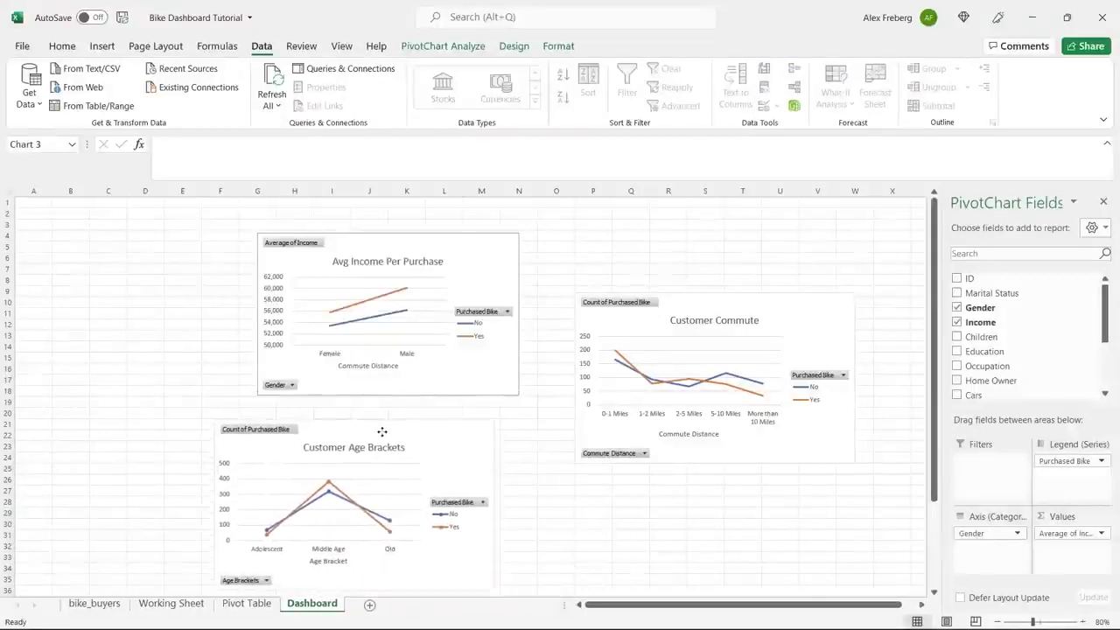
click(723, 302)
drag(723, 302, 683, 253)
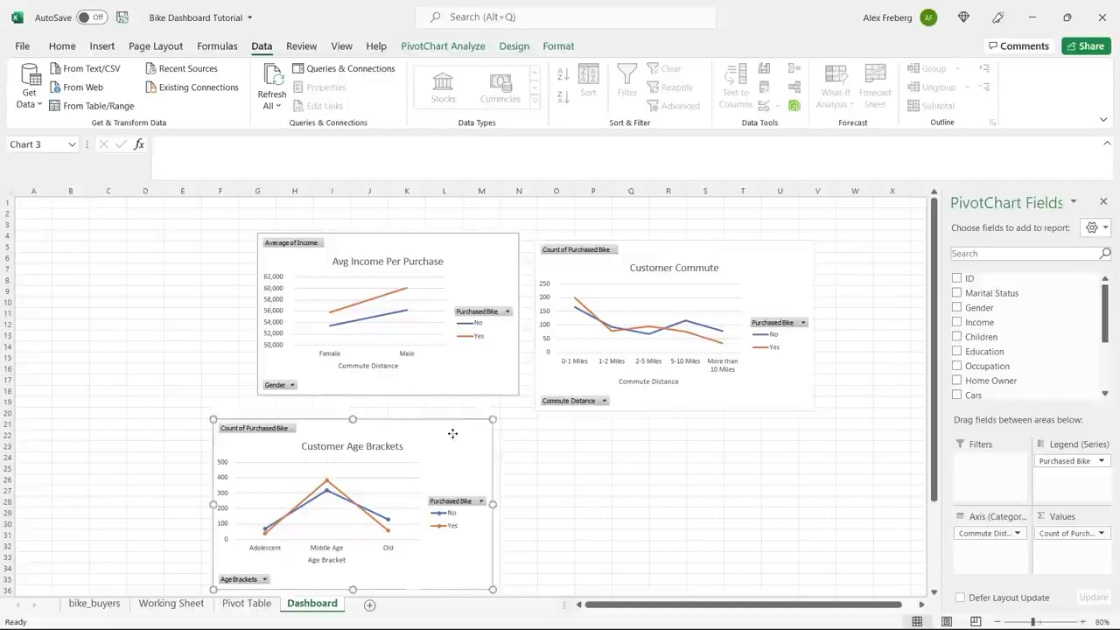
drag(453, 432, 622, 480)
drag(697, 252, 787, 312)
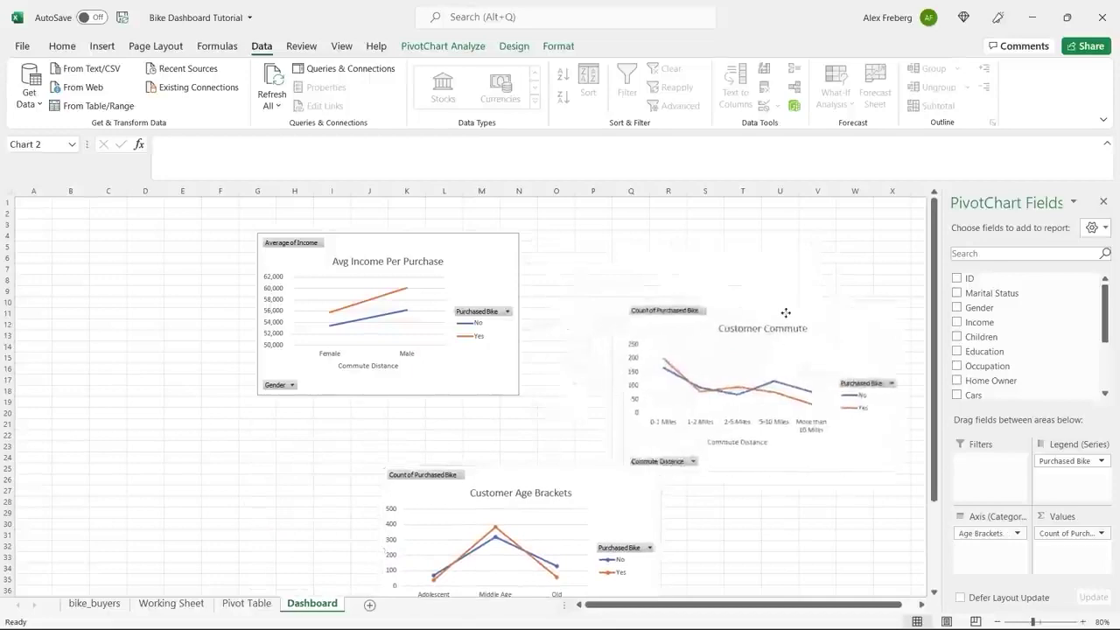
- Copy the column-style Avg Income Per Purchase chart from the Pivot Table sheet and paste it on the Dashboard sheet
click(464, 253)
click(238, 603)
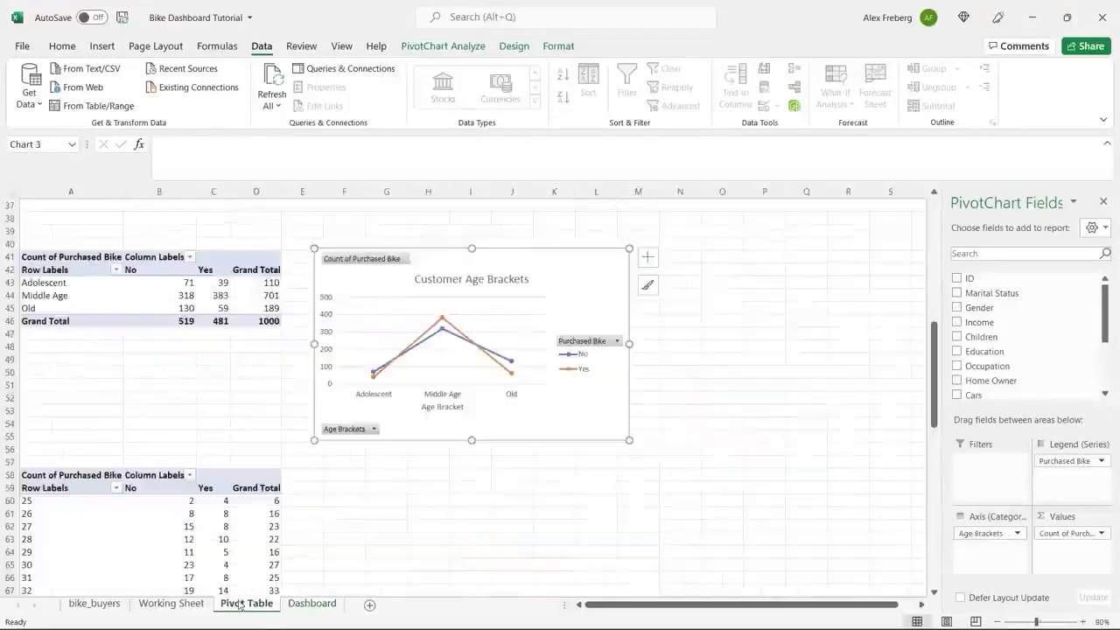
scroll(590, 215, up, 10)
right_click(591, 217)
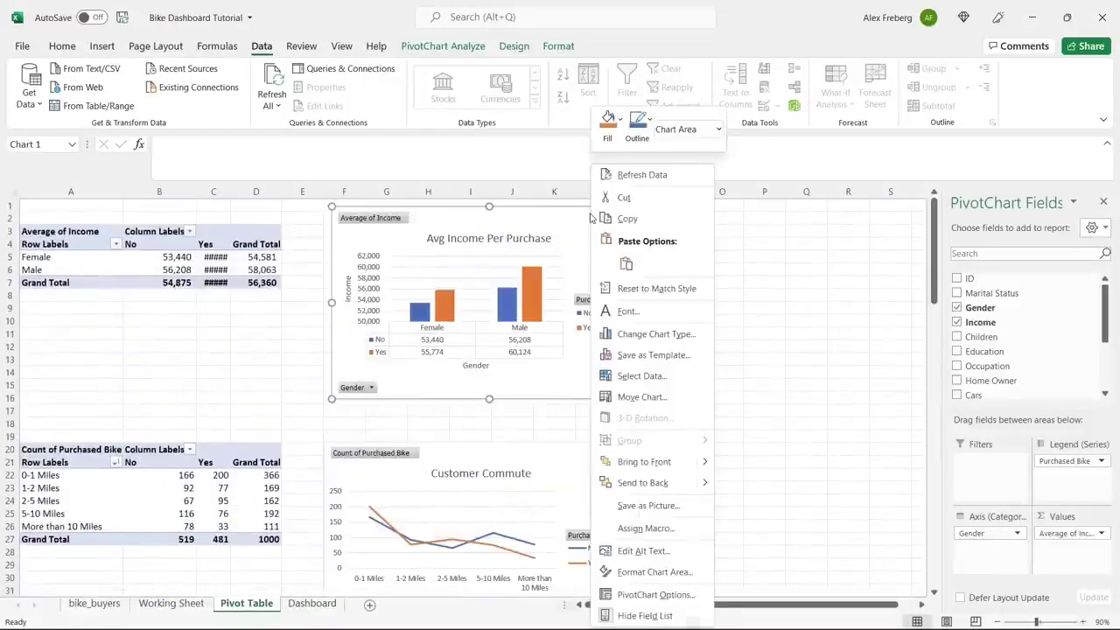
click(643, 220)
click(312, 603)
right_click(157, 401)
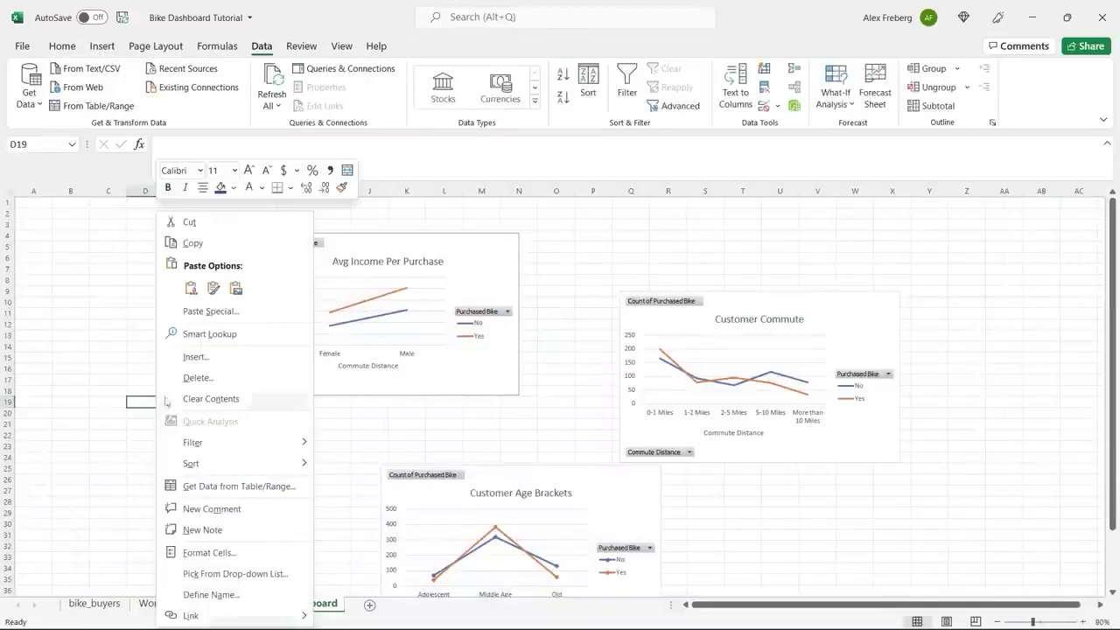
click(199, 295)
- Delete the old line version of Avg Income Per Purchase and move the column version beside the Customer Commute chart
click(351, 254)
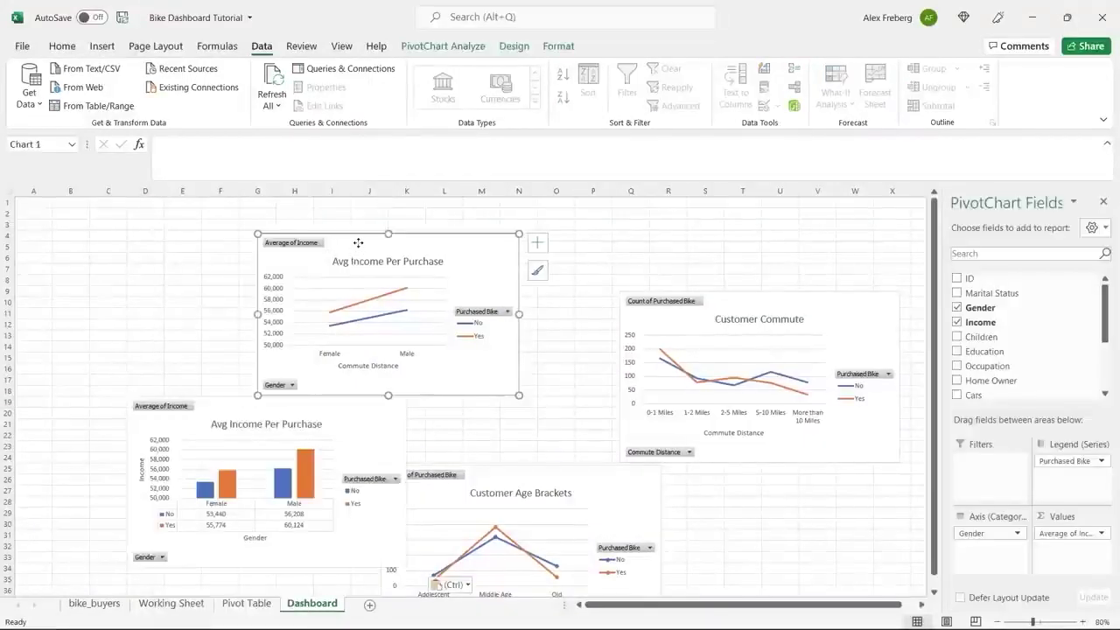
key(Delete)
drag(334, 415, 521, 301)
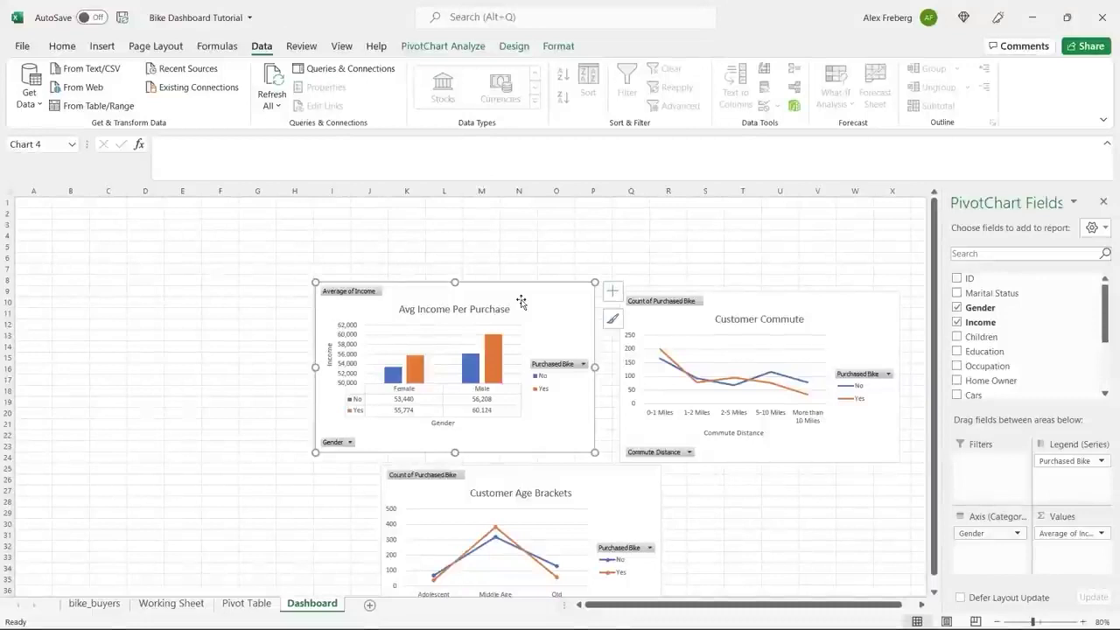
click(233, 326)
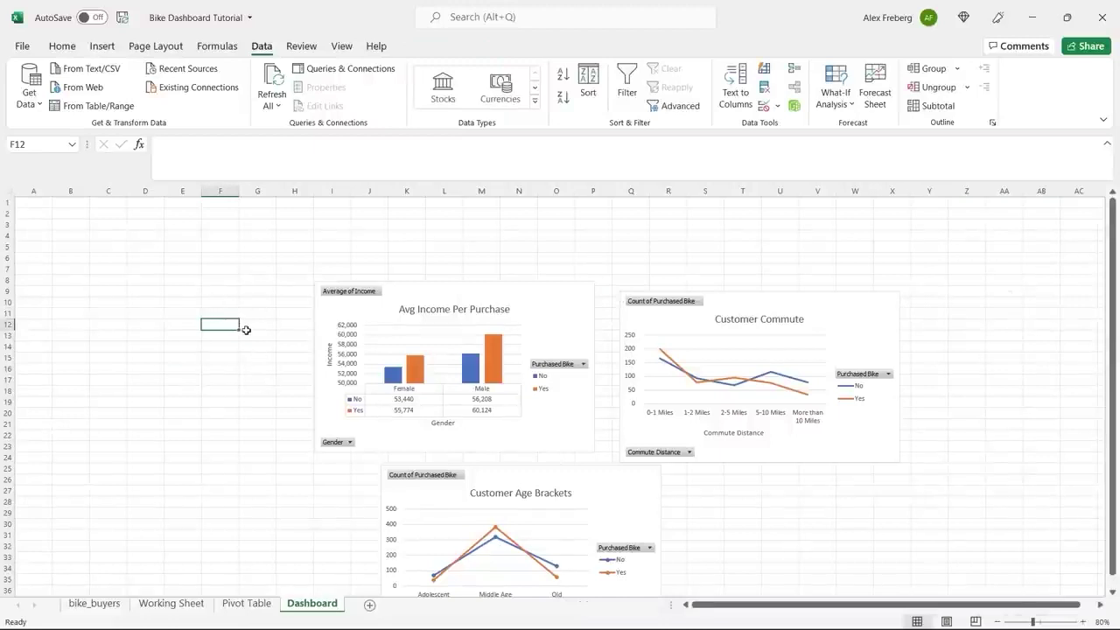
- Hide the gridlines on the Dashboard sheet
click(11, 189)
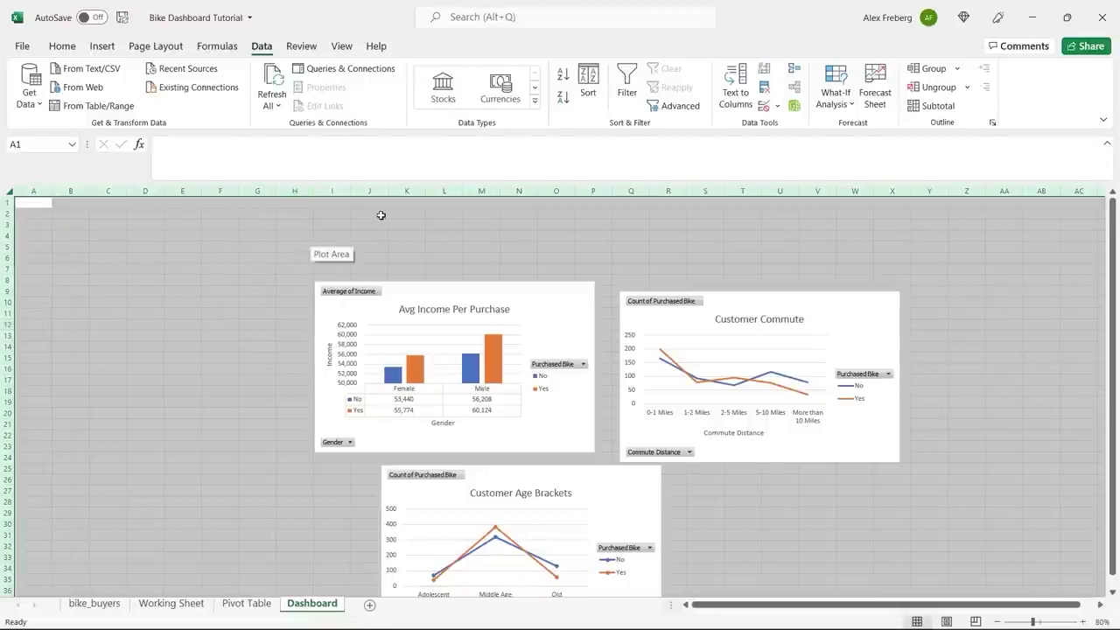
click(341, 48)
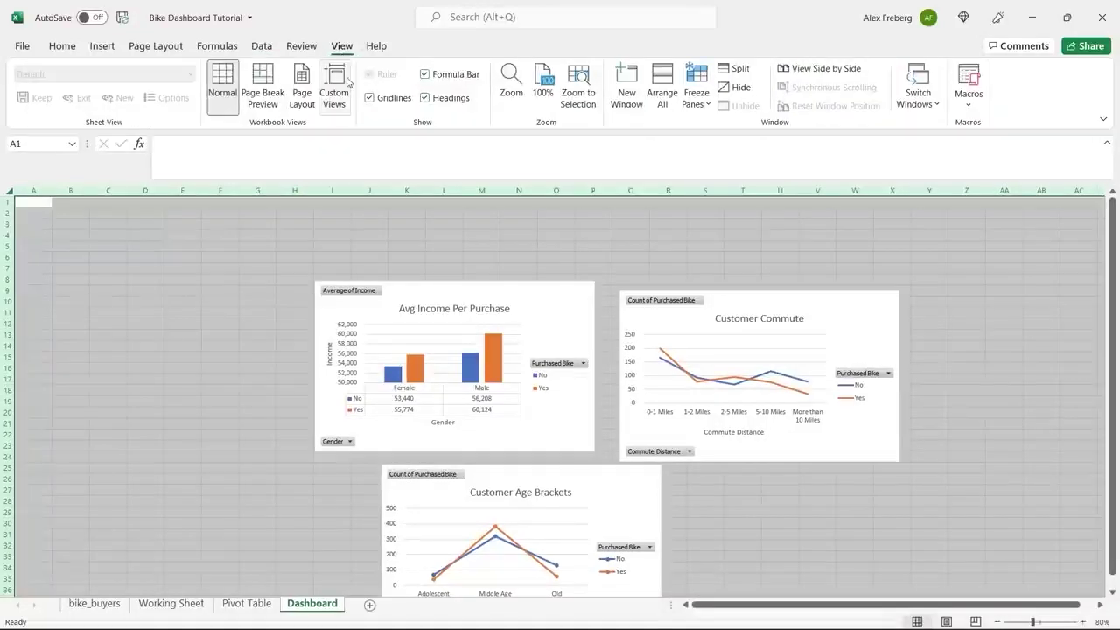
click(369, 97)
click(352, 244)
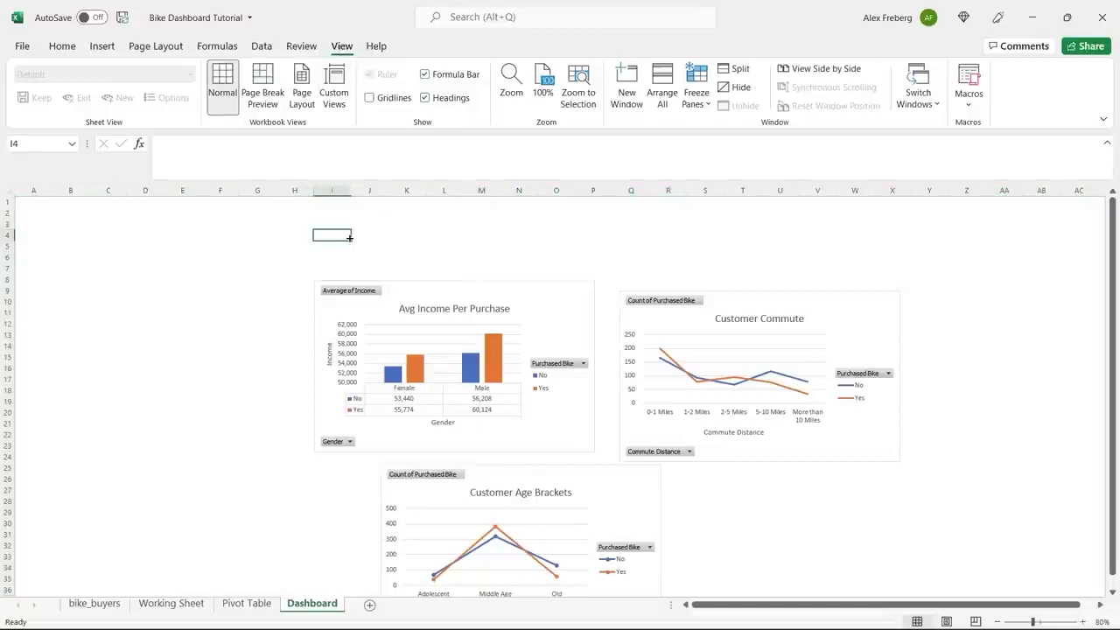
- Fill the range A1:O6 on the Dashboard with blue as a header banner
drag(33, 202, 552, 244)
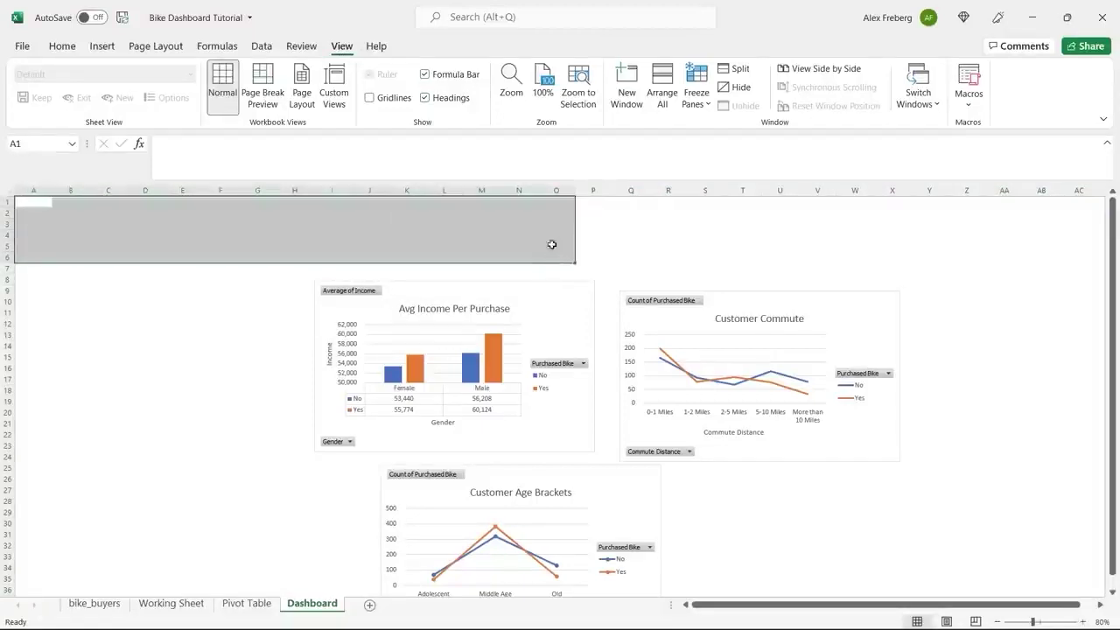
click(62, 45)
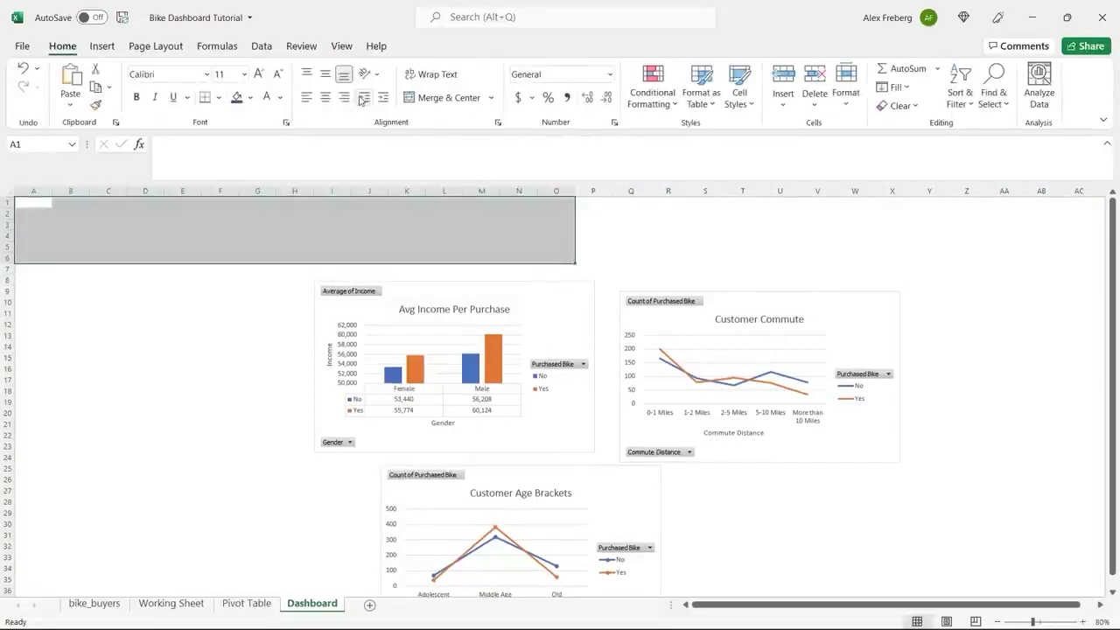
click(250, 97)
click(259, 138)
click(257, 223)
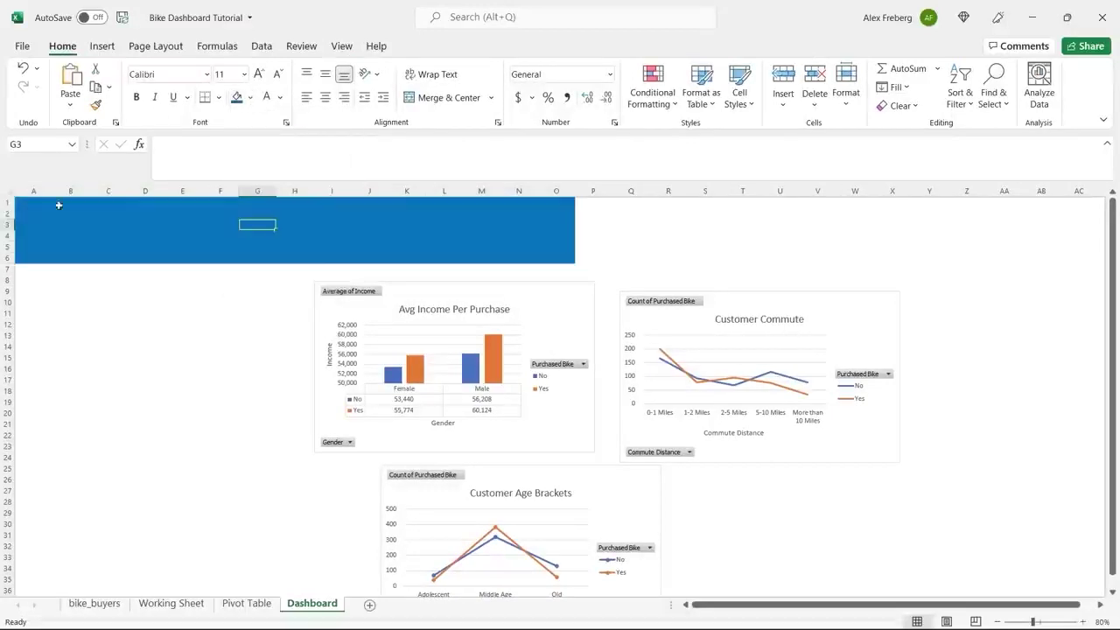
- Merge and center A1:O6 and enter the title "Bike Sales Dashboard" in it
drag(32, 203, 550, 258)
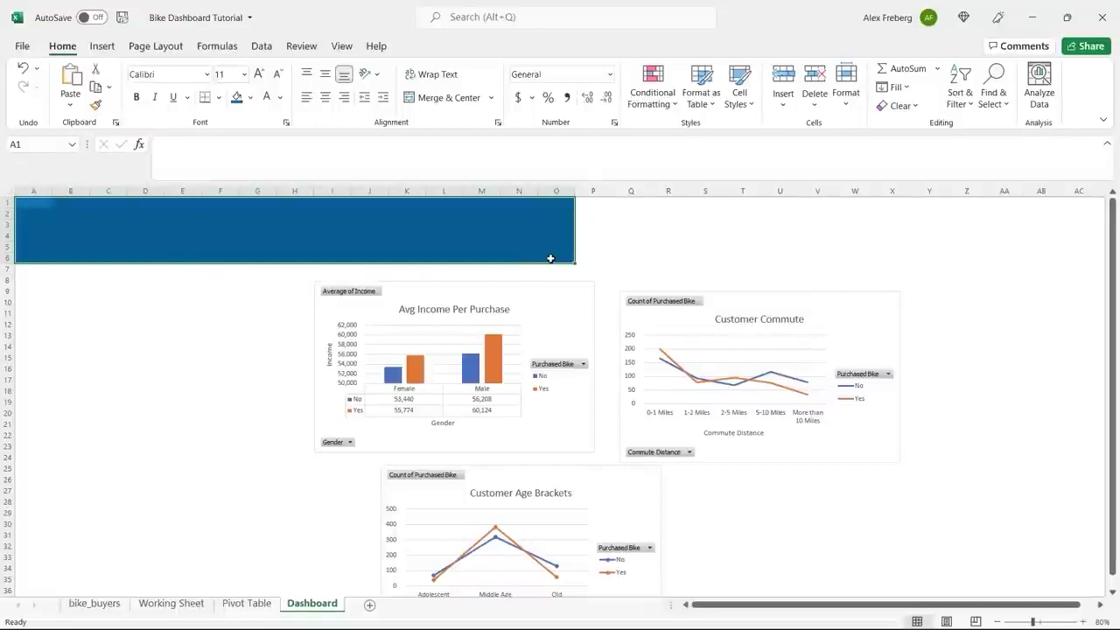
click(442, 97)
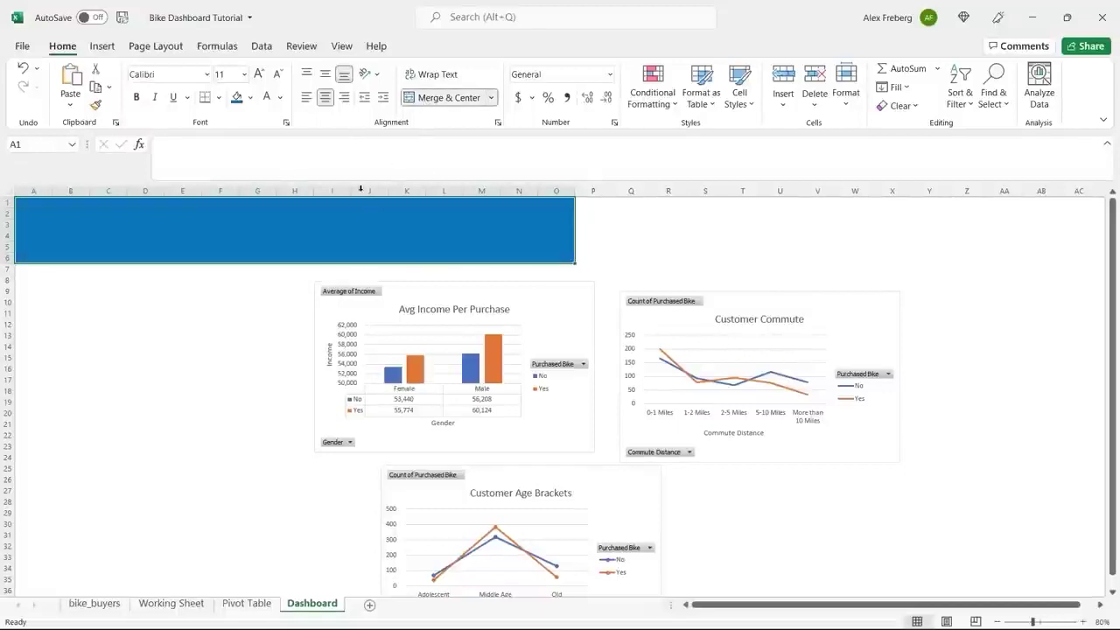
double_click(272, 224)
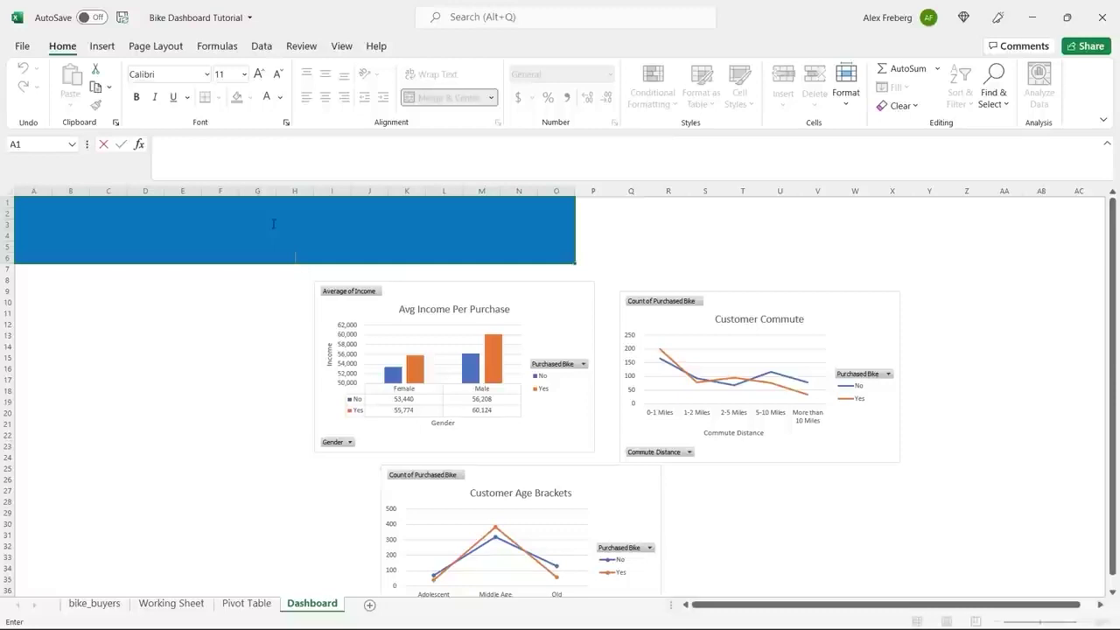
text(Bike Sales)
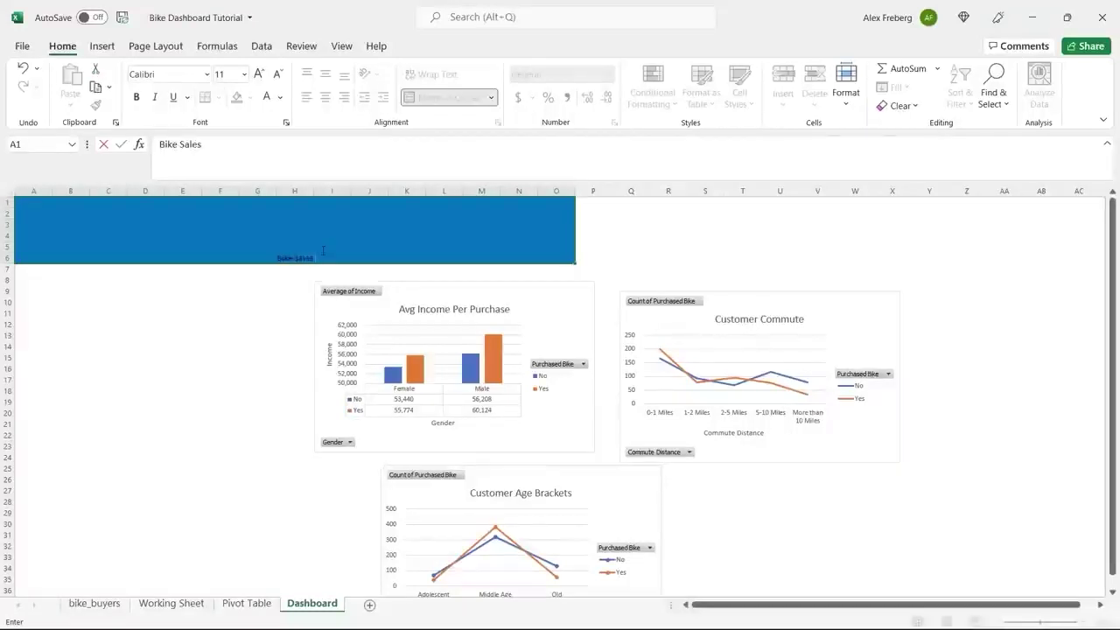
text( Dashboard)
key(ctrl+Return)
- Format the banner title text in white, size 48 and bold
double_click(320, 255)
key(shift+Home)
click(279, 96)
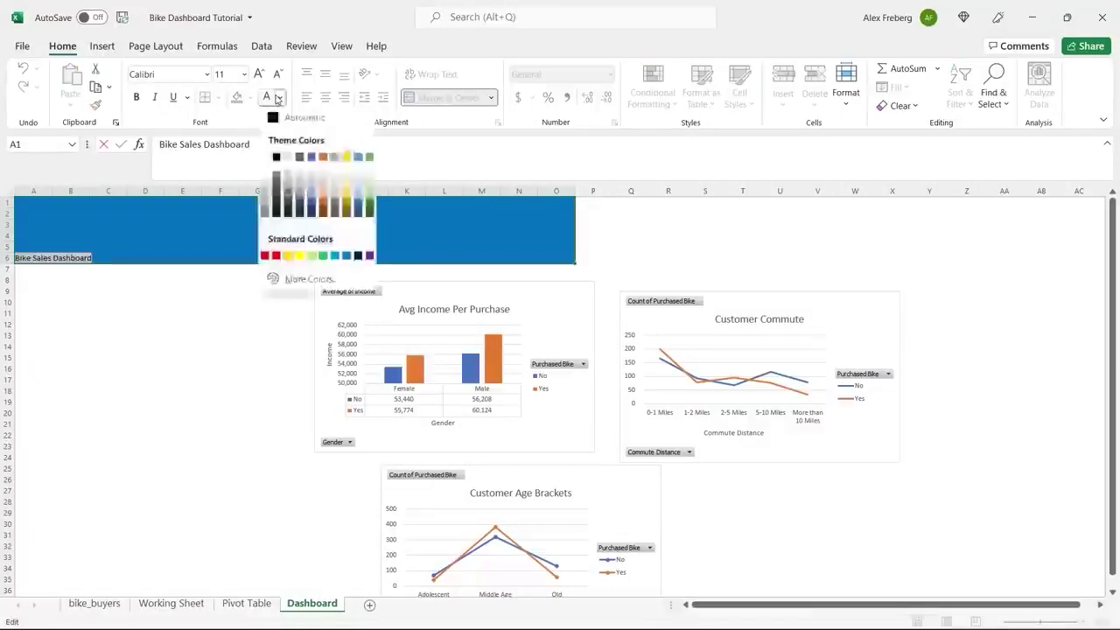
click(270, 155)
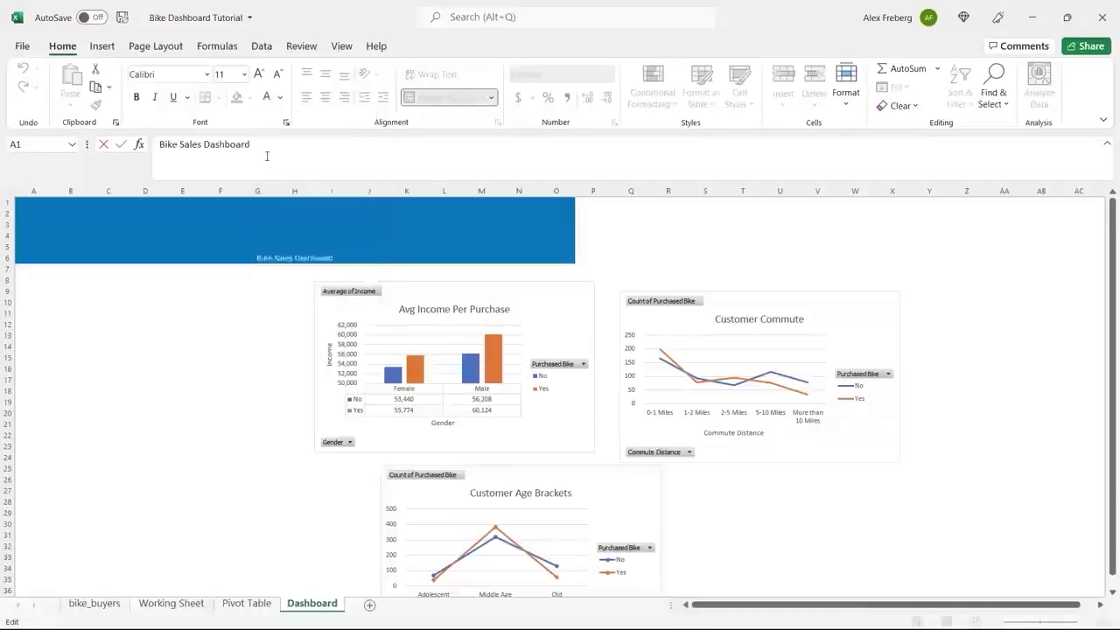
click(245, 75)
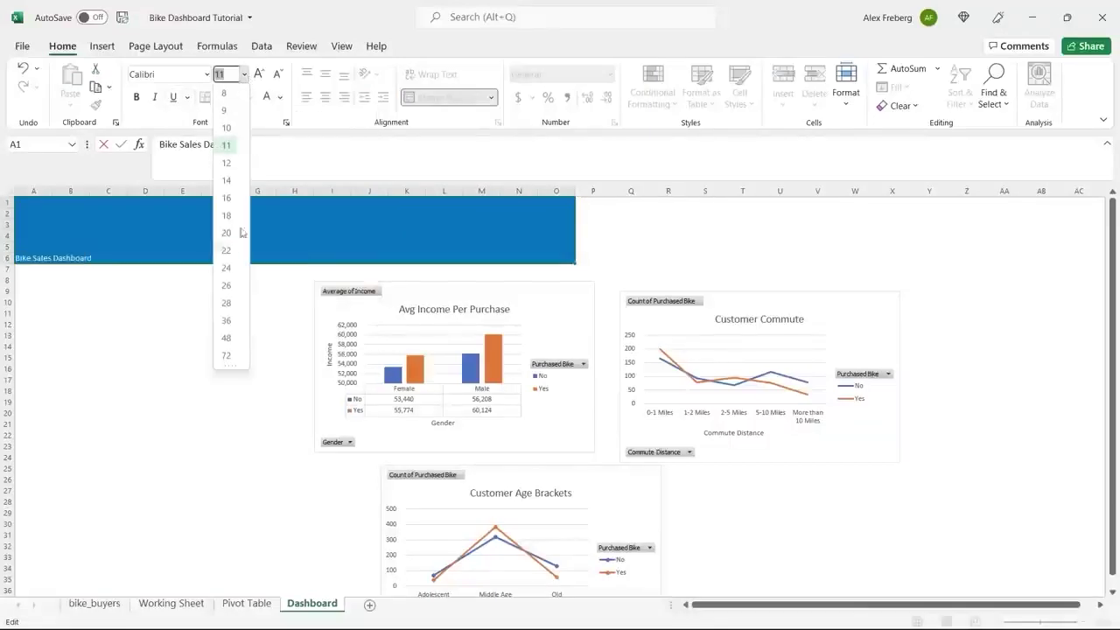
click(227, 337)
click(135, 96)
key(ctrl+Return)
double_click(328, 242)
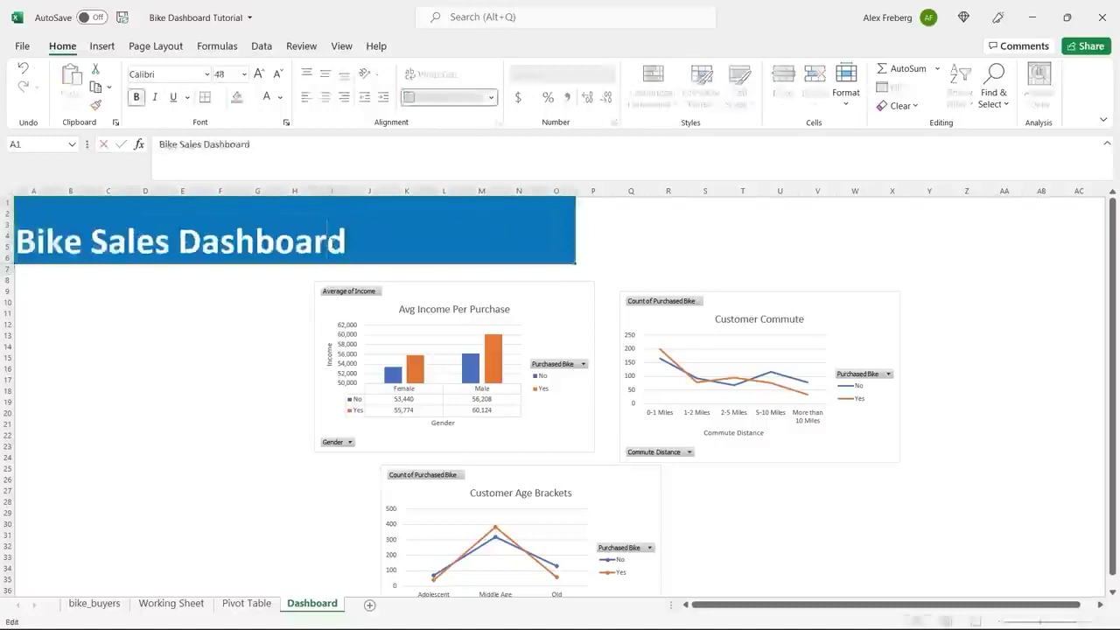
drag(345, 241, 15, 241)
click(263, 325)
- Align the banner title vertically to the middle of the merged cell
click(307, 249)
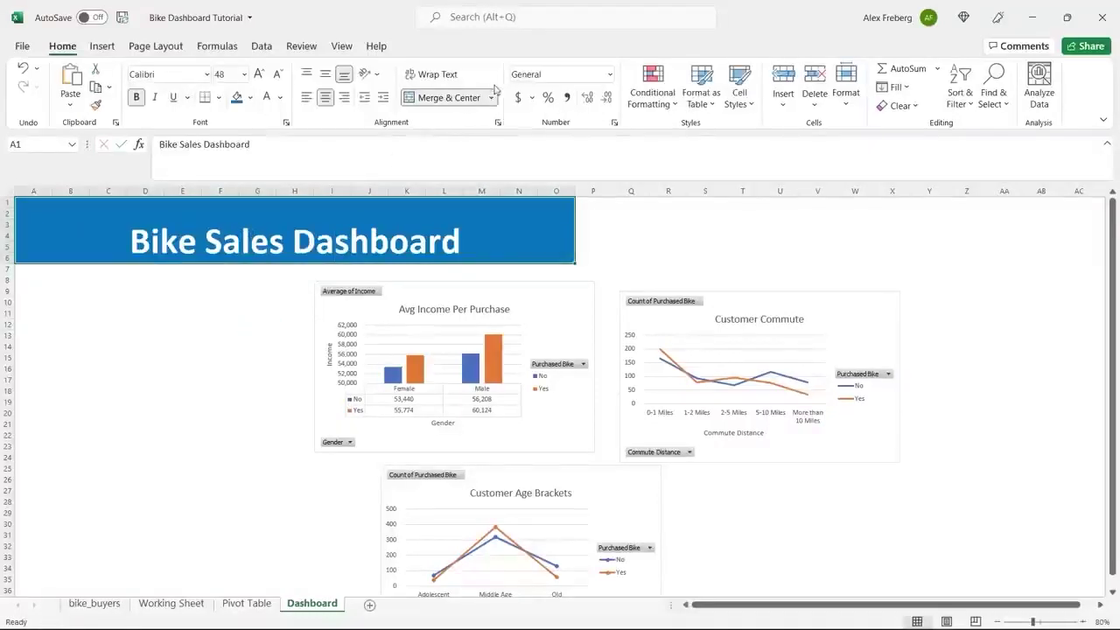
click(324, 73)
click(197, 336)
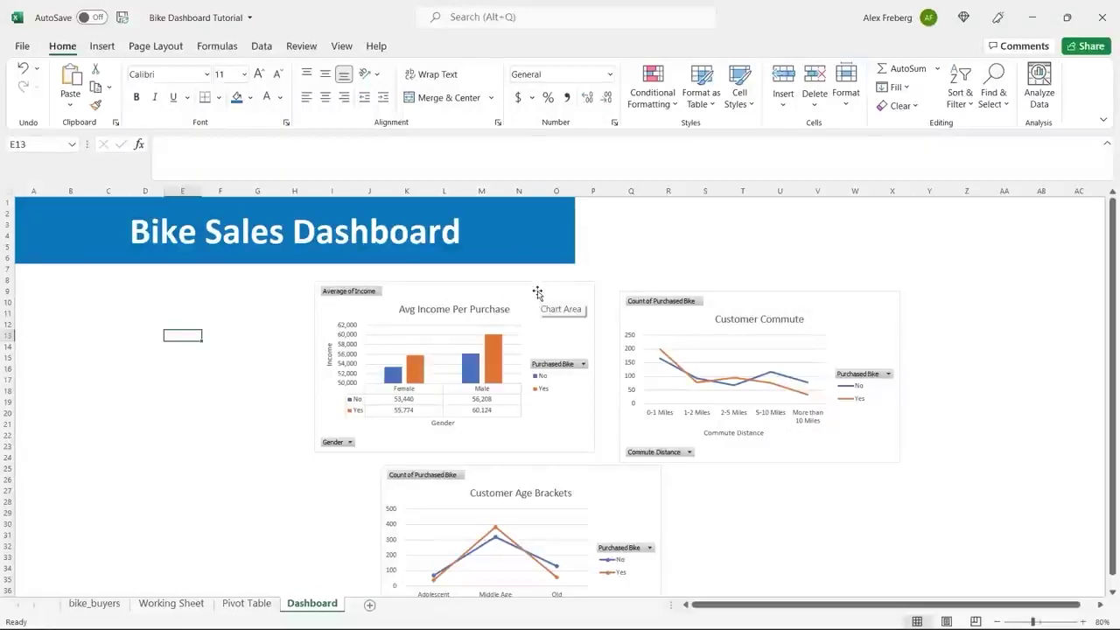
- Move the Avg Income Per Purchase chart directly beneath the banner starting at column D, and shrink it to end near row 20
drag(537, 292, 343, 274)
drag(399, 435, 356, 413)
- Swap the other two charts, placing Customer Age Brackets beside Avg Income Per Purchase and Customer Commute below them at column D
click(766, 304)
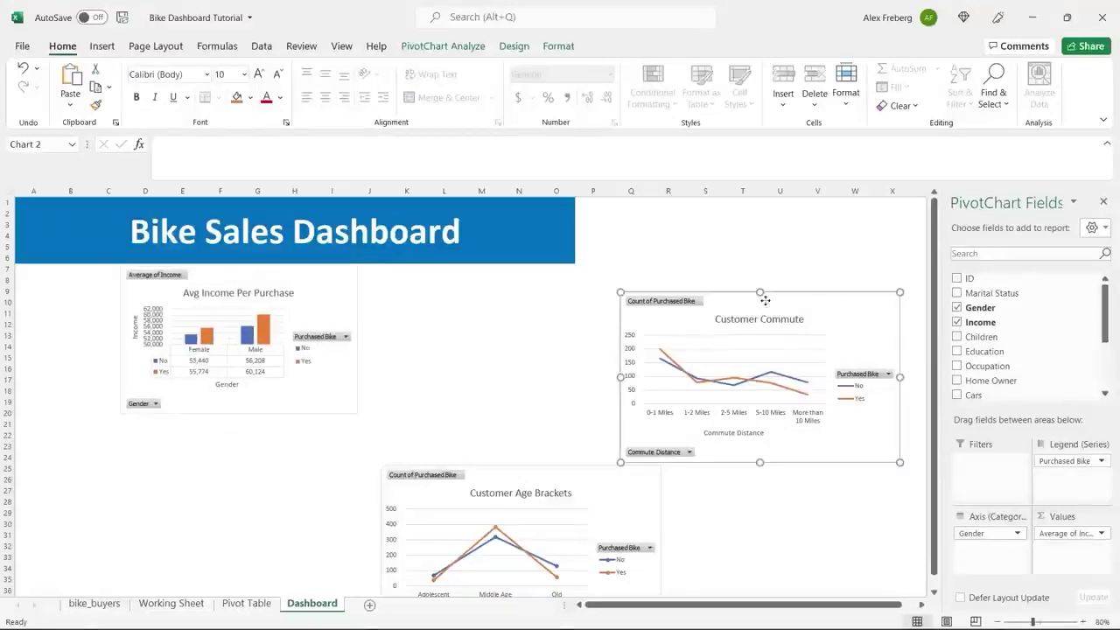
drag(806, 307, 638, 298)
drag(604, 481, 820, 287)
drag(561, 300, 231, 489)
drag(737, 283, 500, 274)
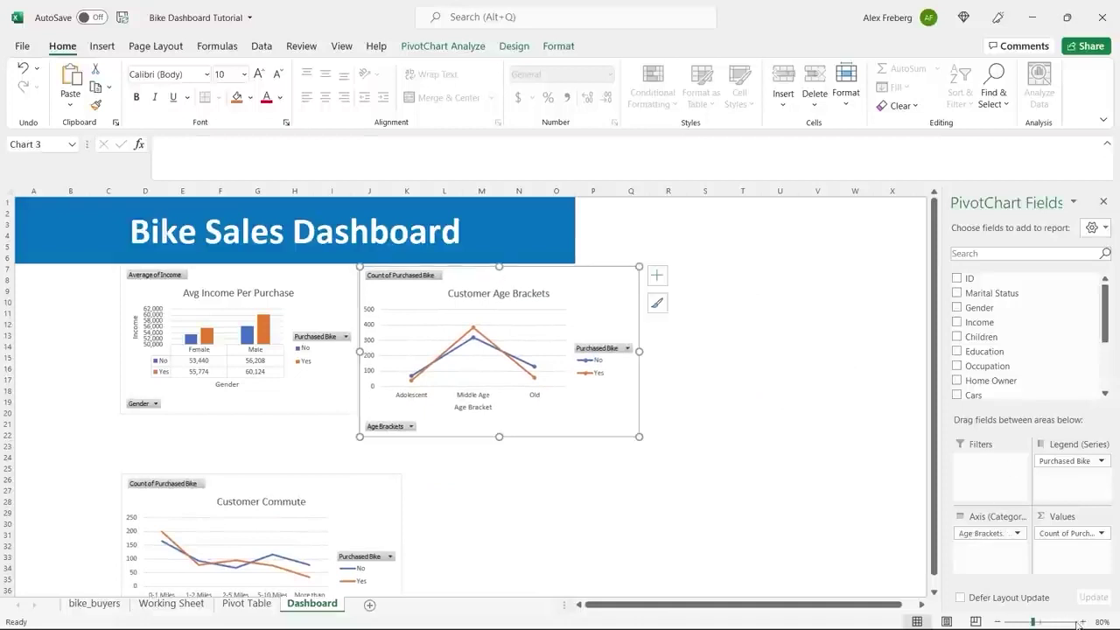
- Shrink the Customer Age Brackets chart to match the income chart's height and end at the banner's right edge
click(1039, 622)
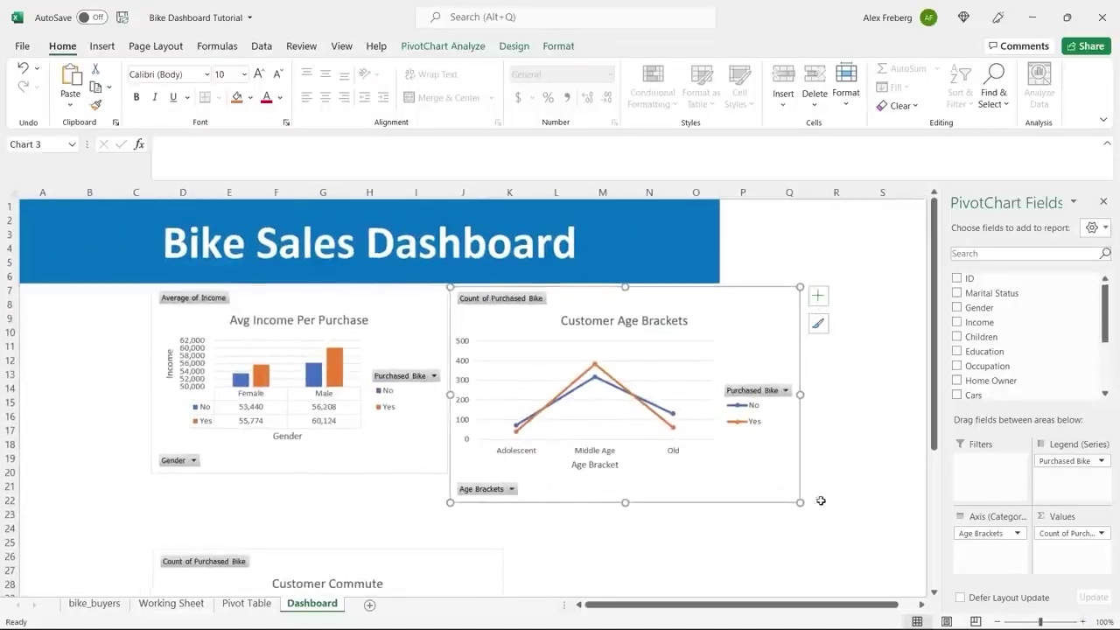
drag(799, 503, 707, 475)
drag(713, 380, 719, 380)
key(Escape)
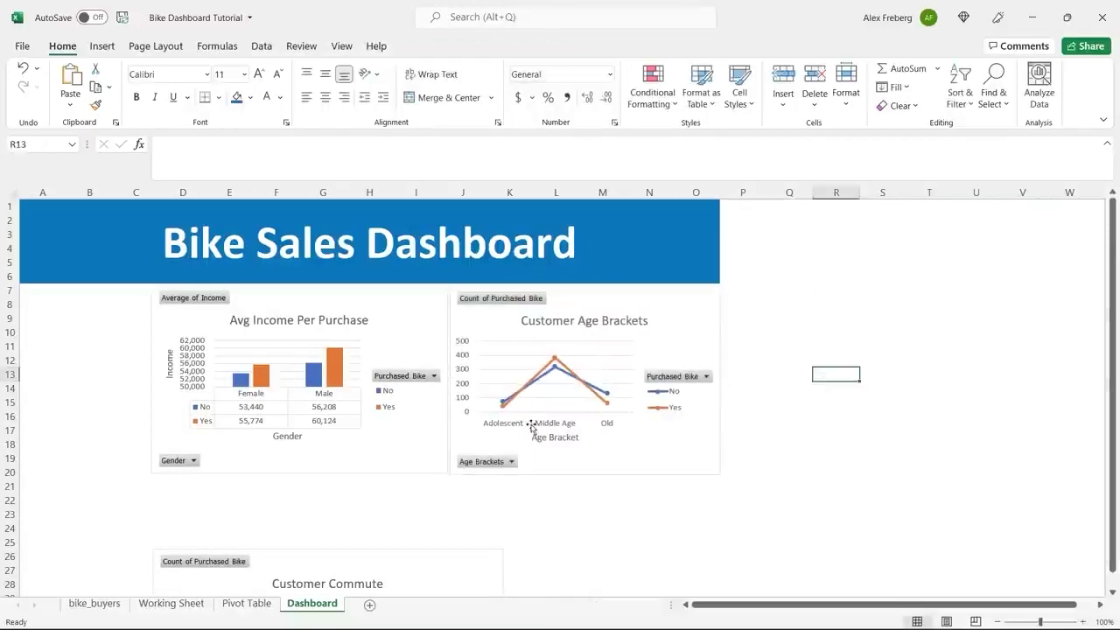
click(579, 457)
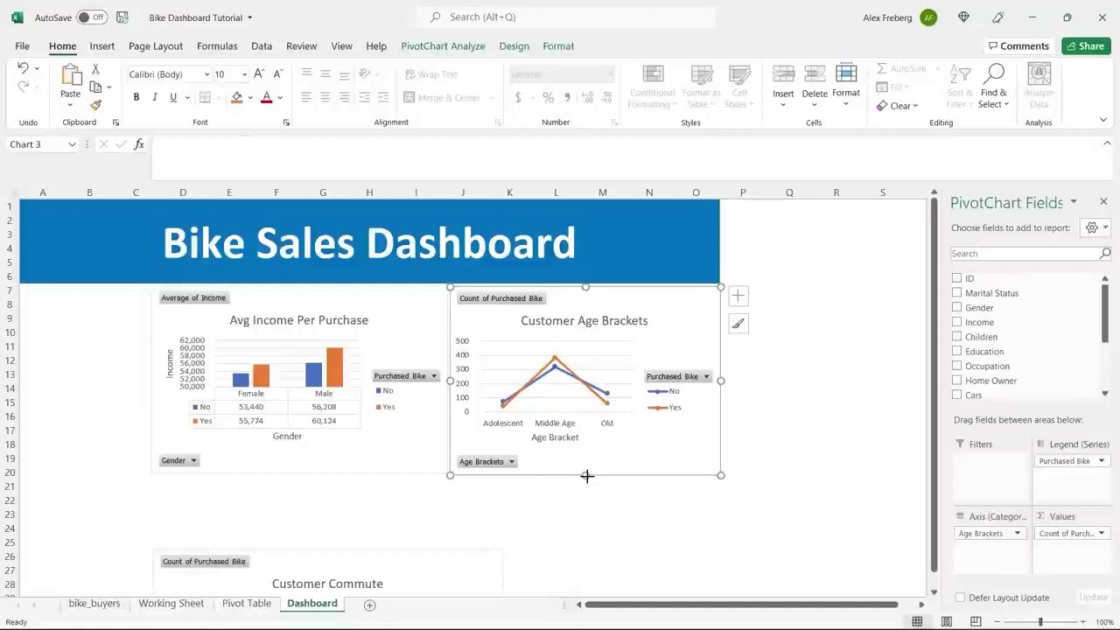
drag(586, 475, 586, 472)
- Move the Customer Commute chart up to row 21 and widen it to span both upper charts through column O
drag(447, 550, 444, 492)
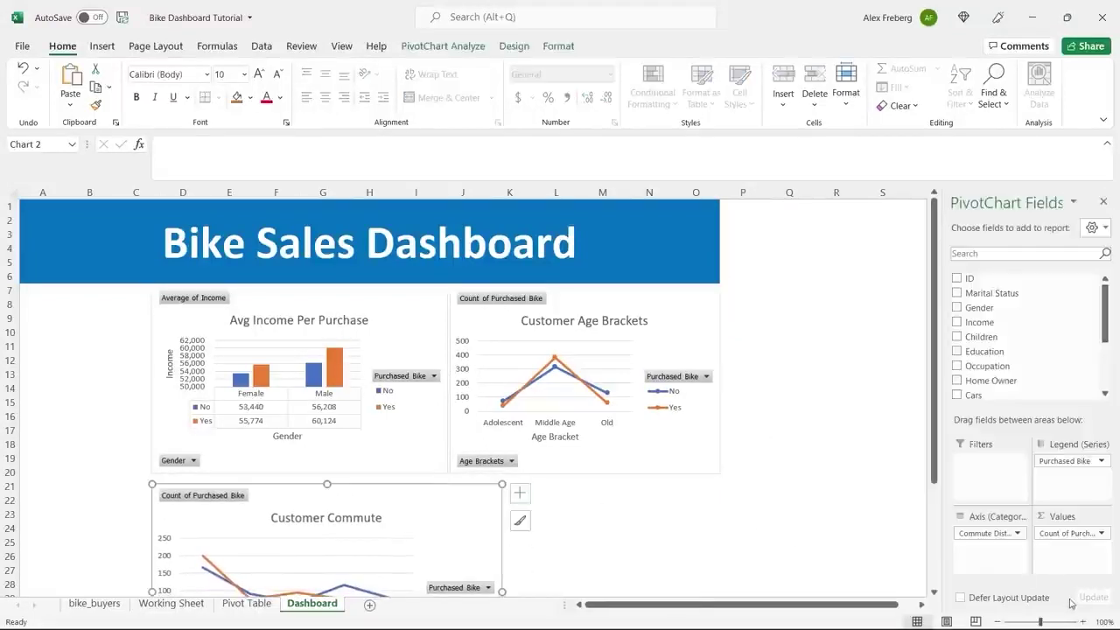
click(996, 621)
scroll(650, 407, down, 3)
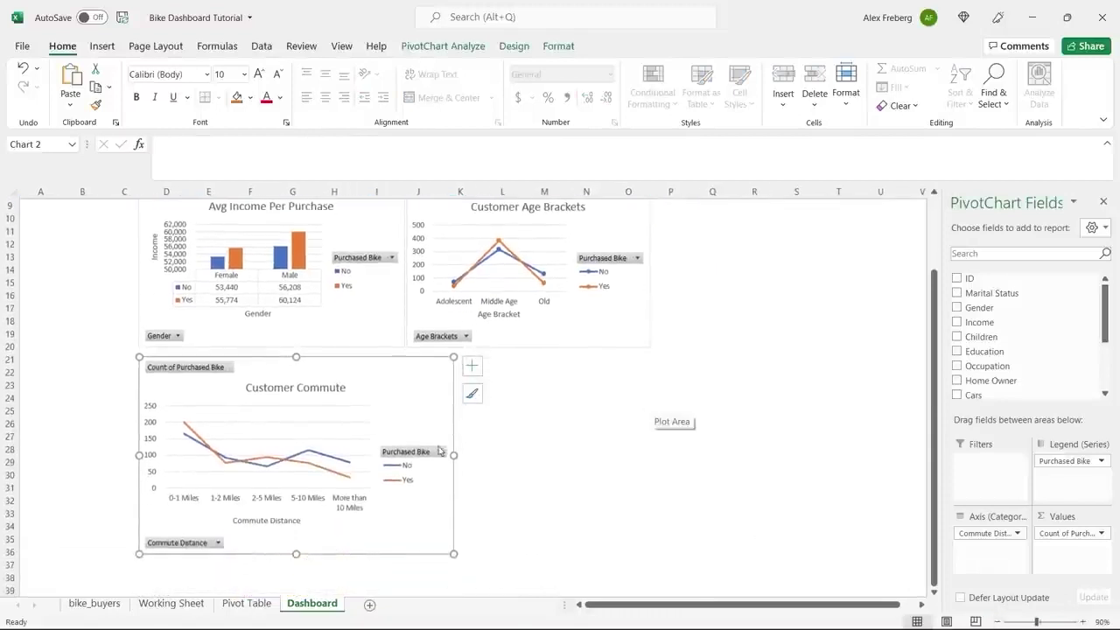
drag(453, 455, 650, 455)
click(729, 409)
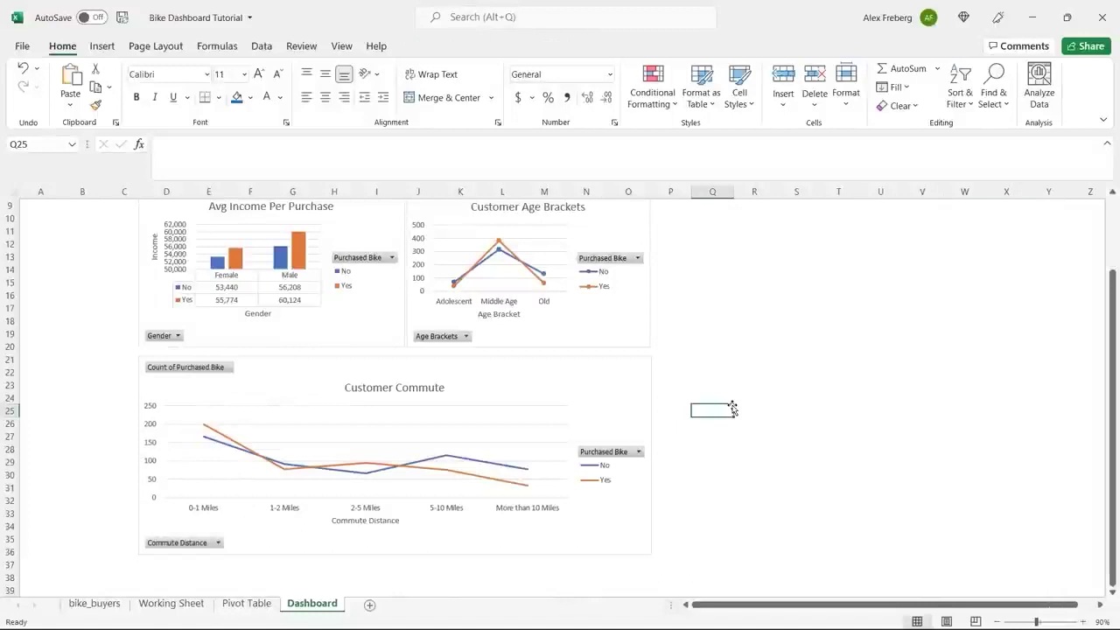
- Align the tops of the Avg Income Per Purchase and Customer Age Brackets charts
scroll(733, 408, up, 2)
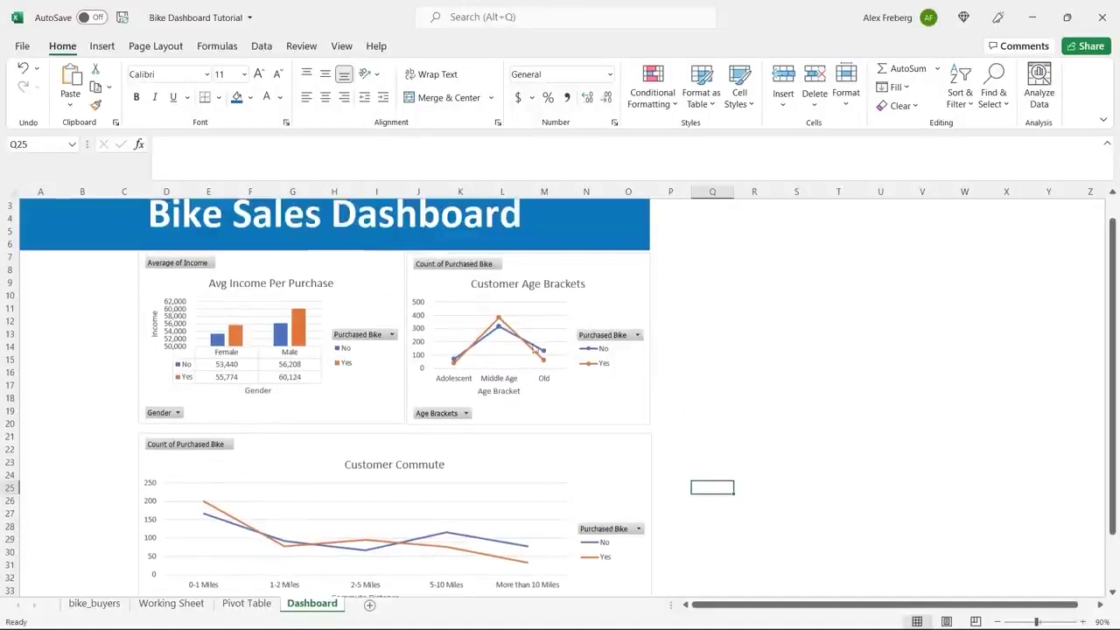
drag(663, 327, 385, 330)
click(380, 280)
ctrl+click(592, 263)
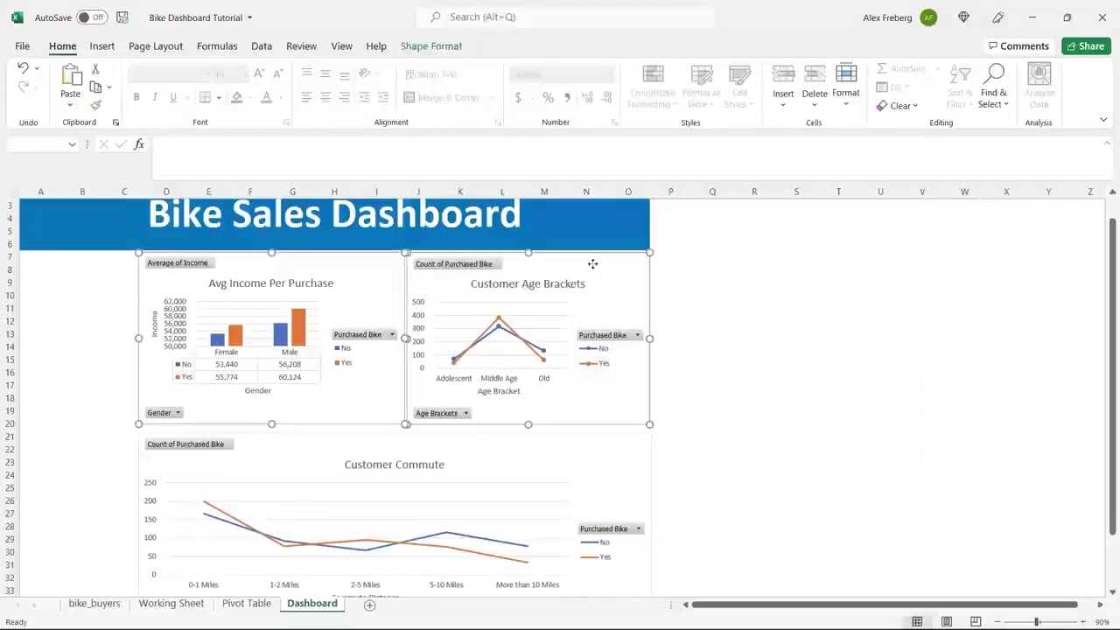
click(436, 48)
click(827, 69)
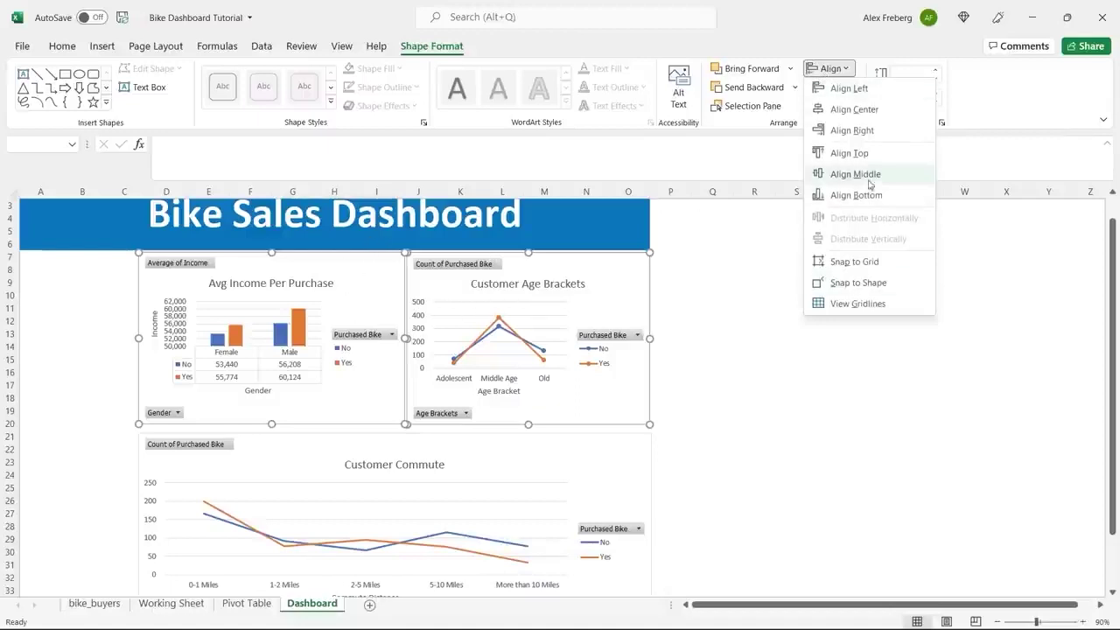
click(882, 157)
click(712, 307)
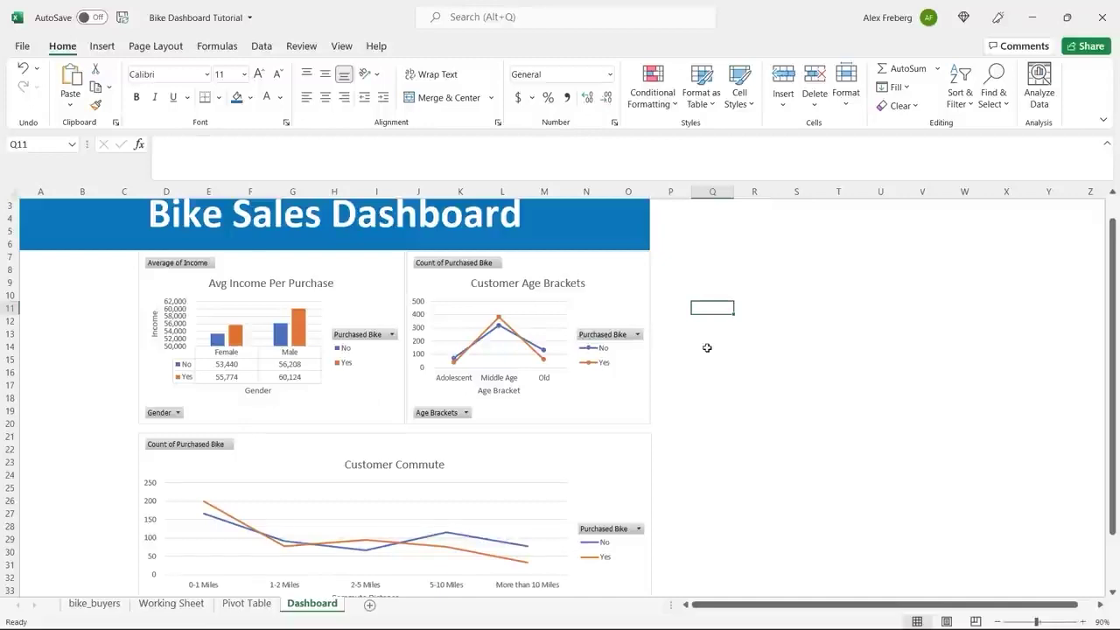
ctrl+scroll(748, 385, down, 1)
ctrl+scroll(743, 411, down, 1)
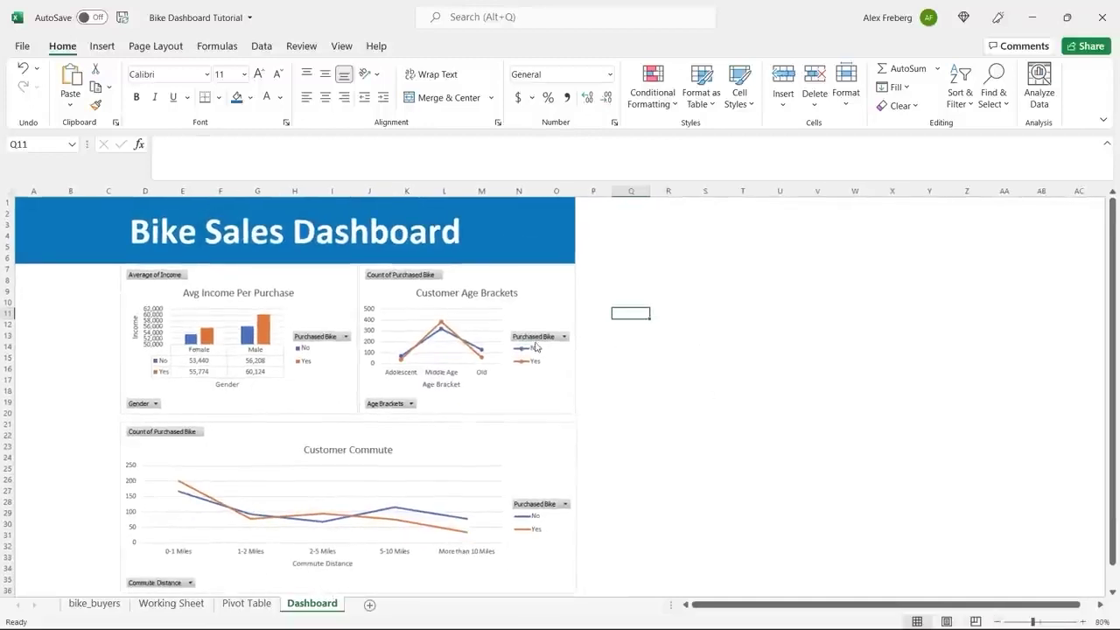
- Nudge the Customer Commute chart up slightly to narrow its gap below the two upper charts
click(428, 441)
drag(428, 440, 429, 439)
click(667, 368)
scroll(569, 388, down, 1)
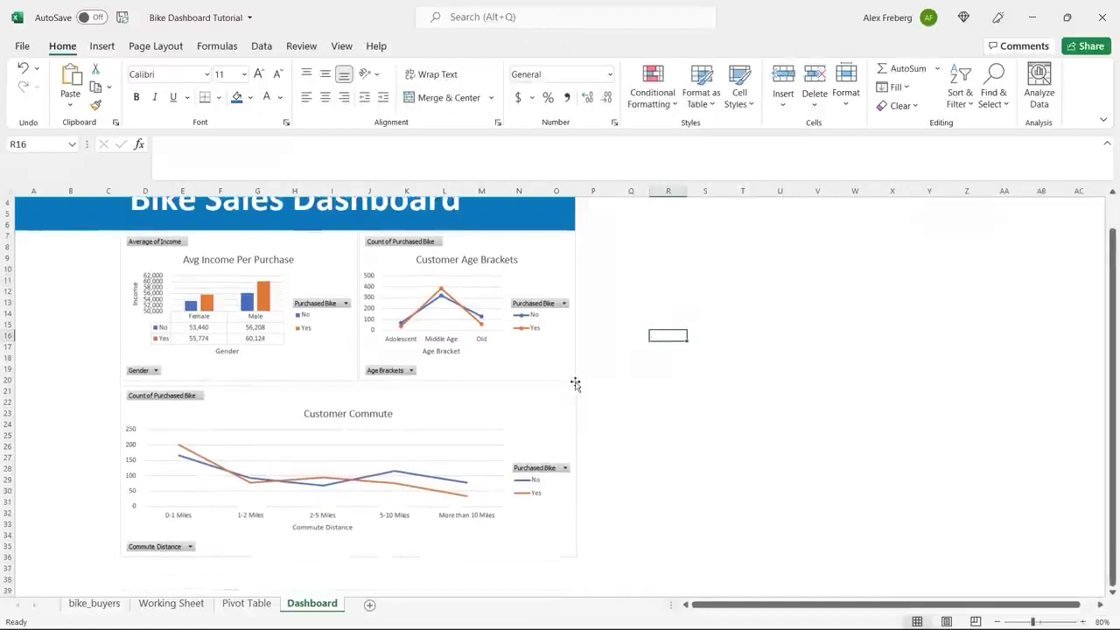
- Try to align the right edges of the Customer Age Brackets and Customer Commute charts
click(560, 367)
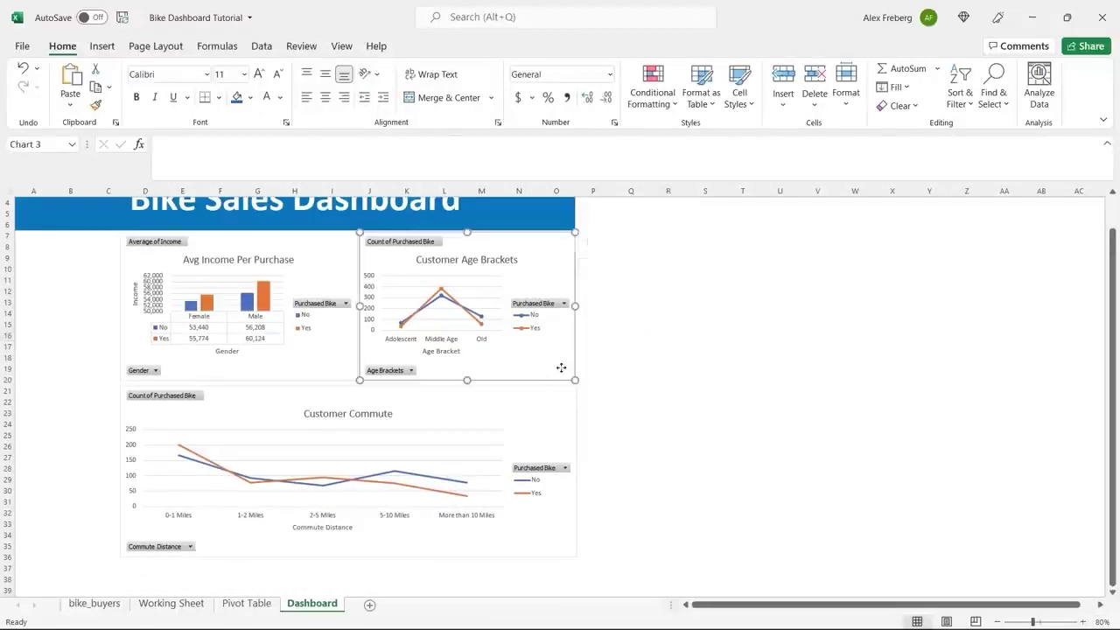
ctrl+click(563, 408)
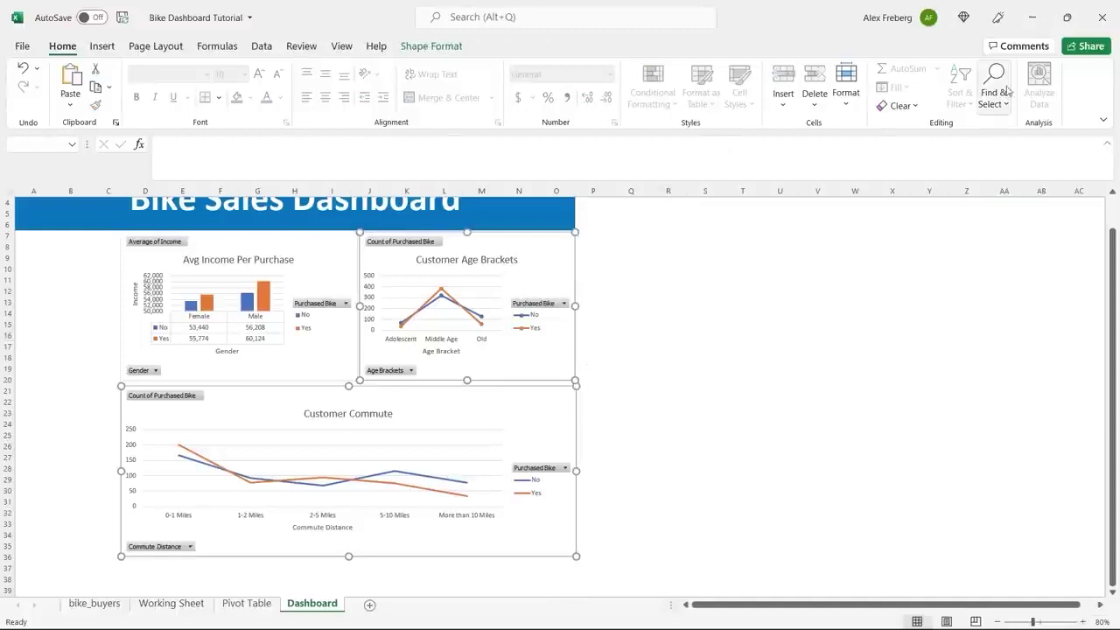
click(831, 68)
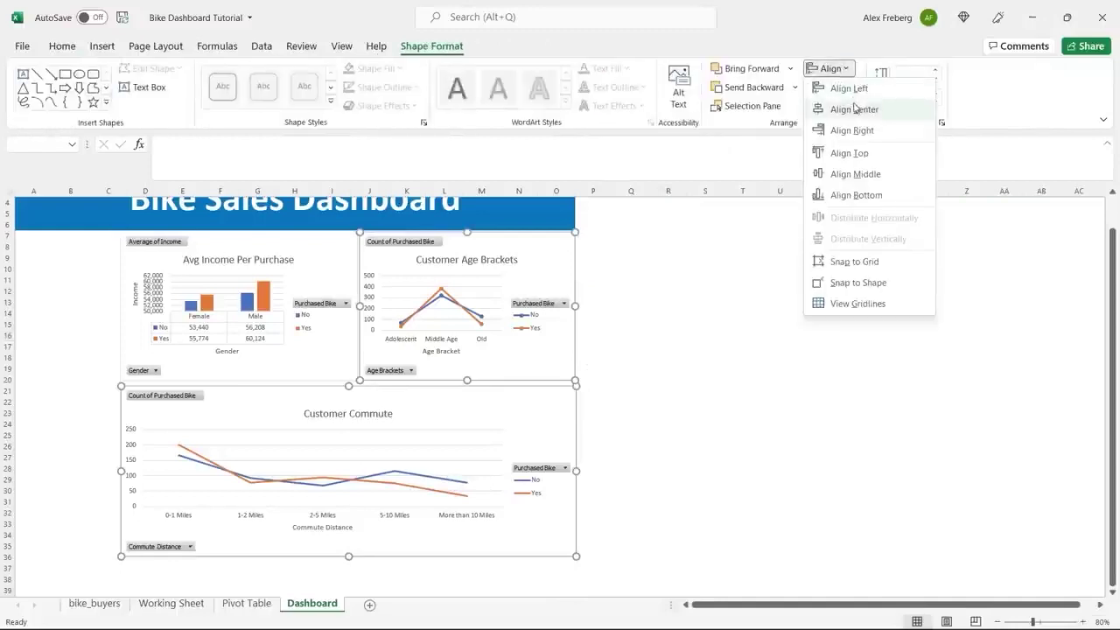
click(864, 131)
click(645, 324)
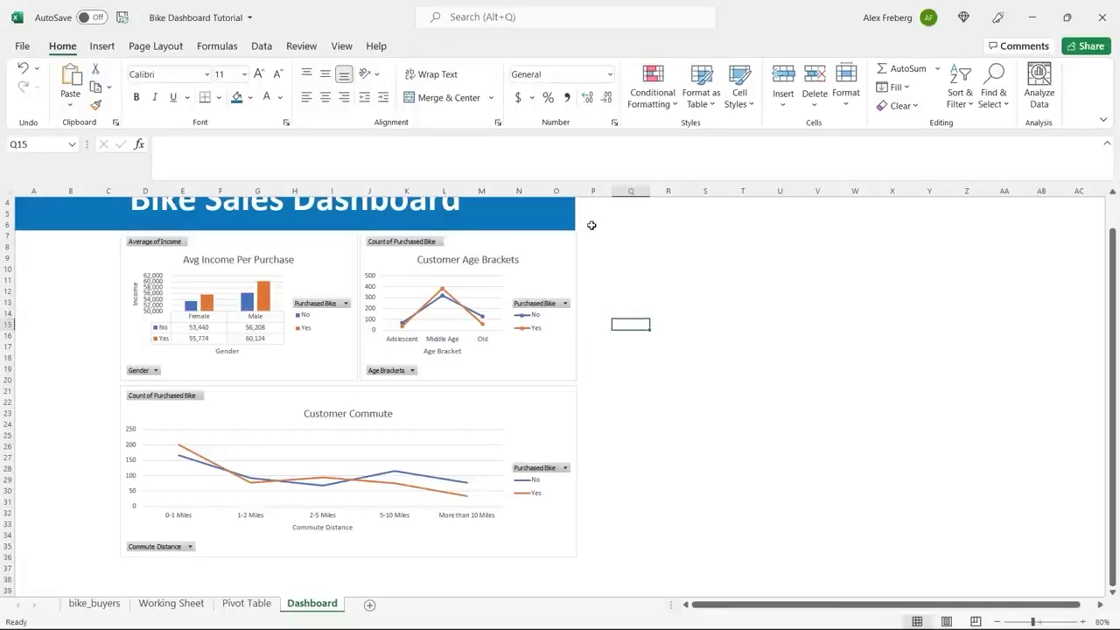
key(ctrl+z)
click(630, 281)
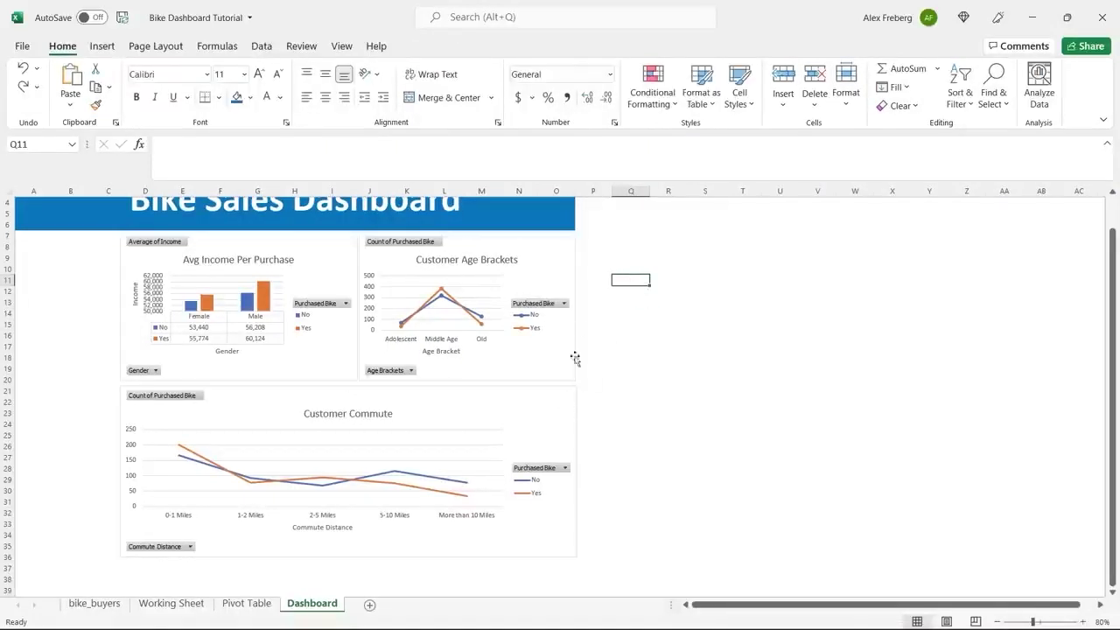
- Trim the Customer Commute chart's right edge to the banner's edge and extend its top edge up to the charts above
click(563, 408)
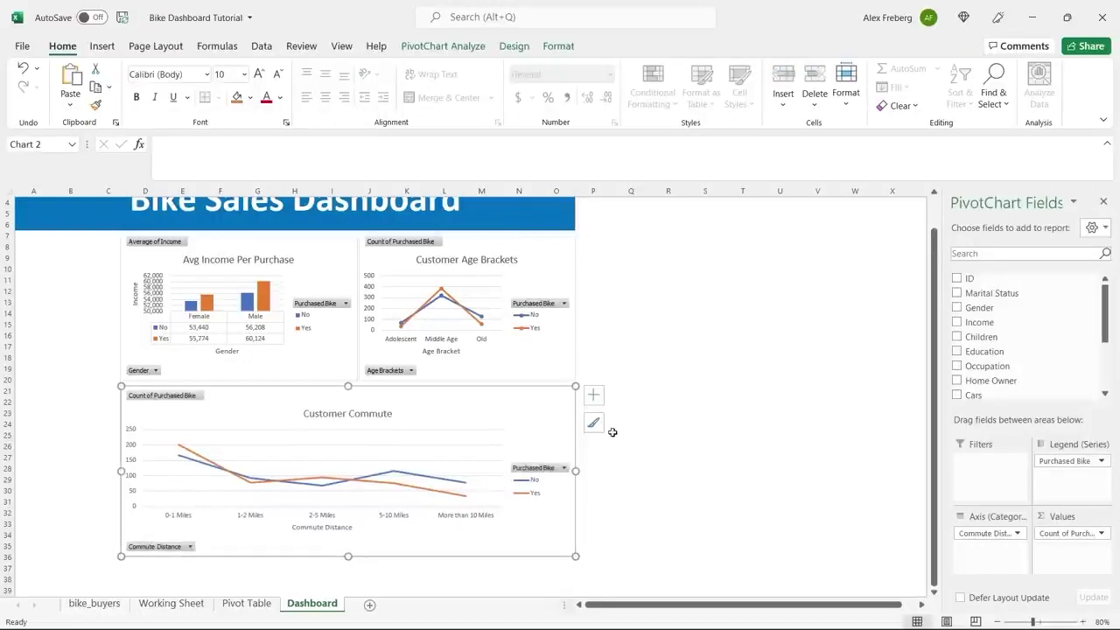
click(689, 360)
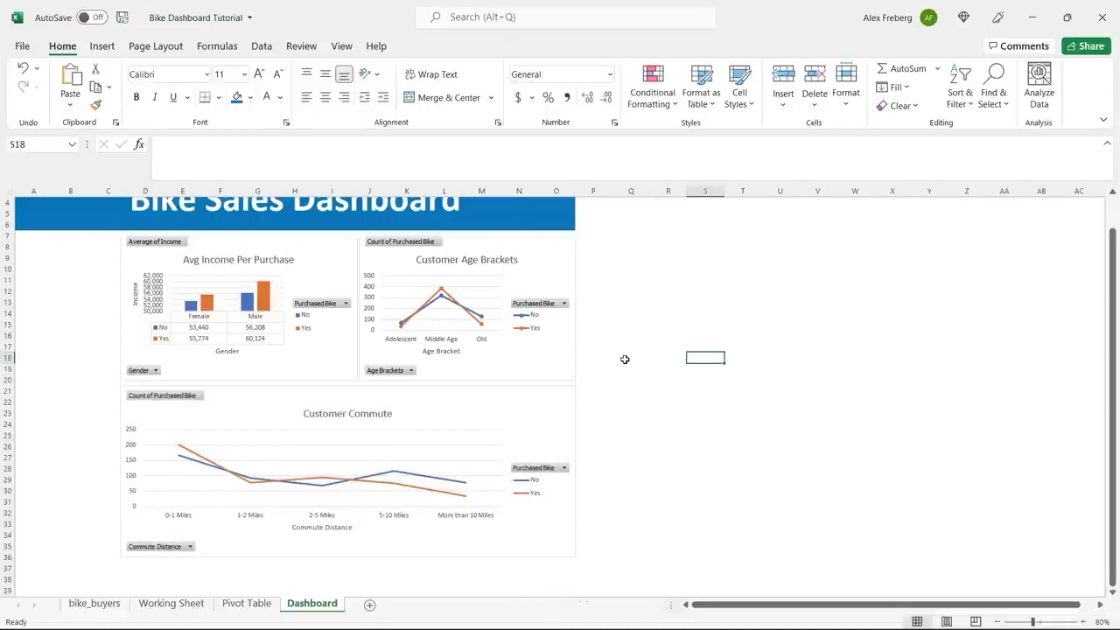
click(470, 422)
drag(349, 386, 348, 383)
click(652, 347)
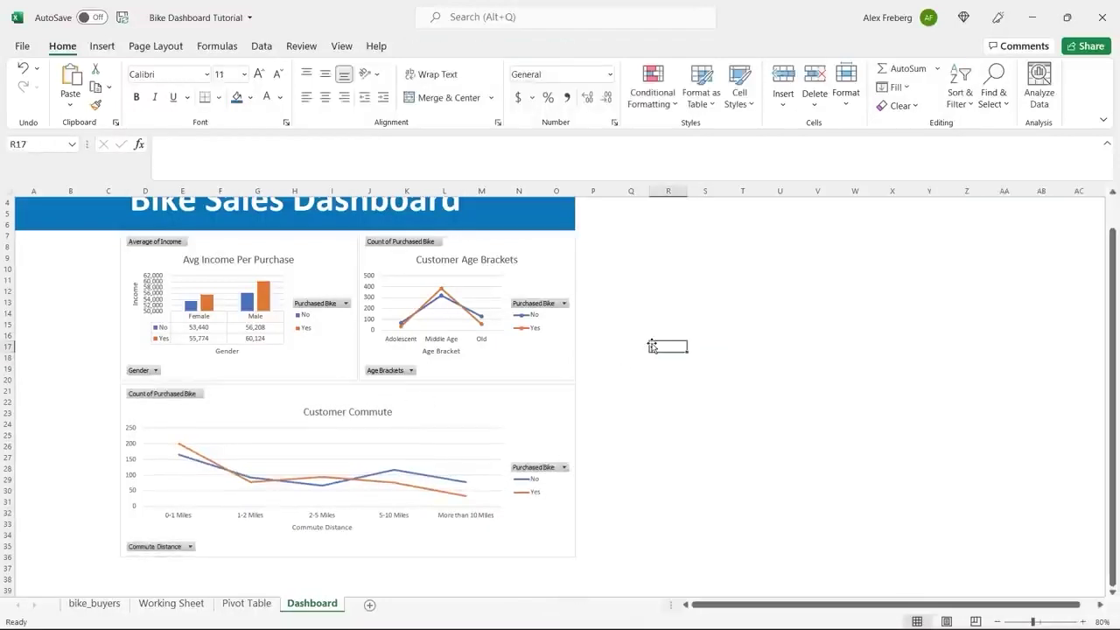
scroll(652, 346, up, 1)
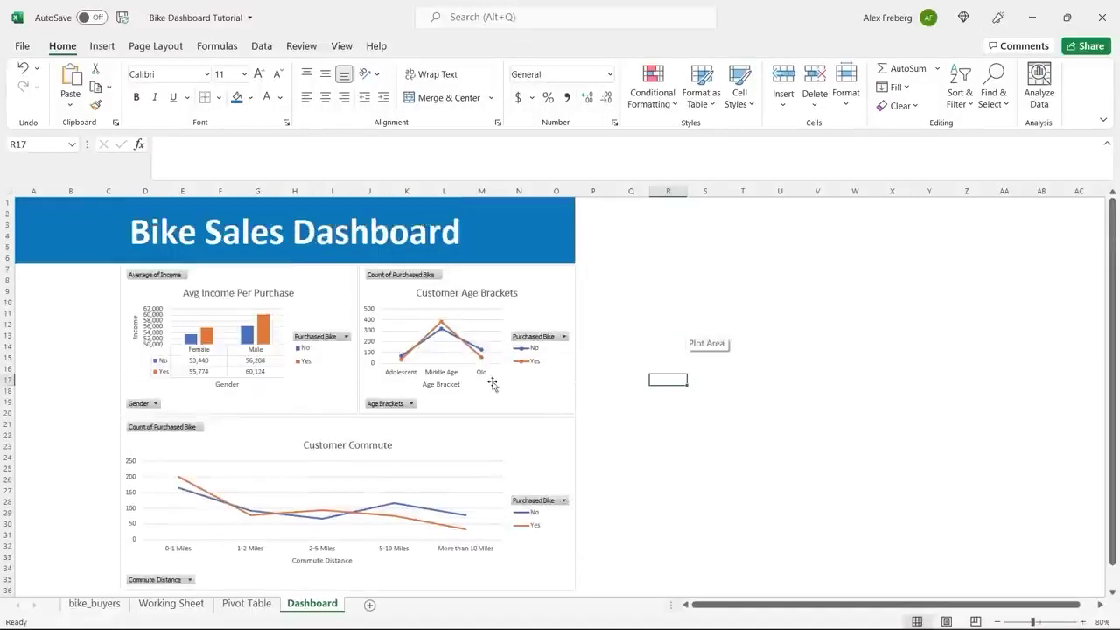
click(642, 347)
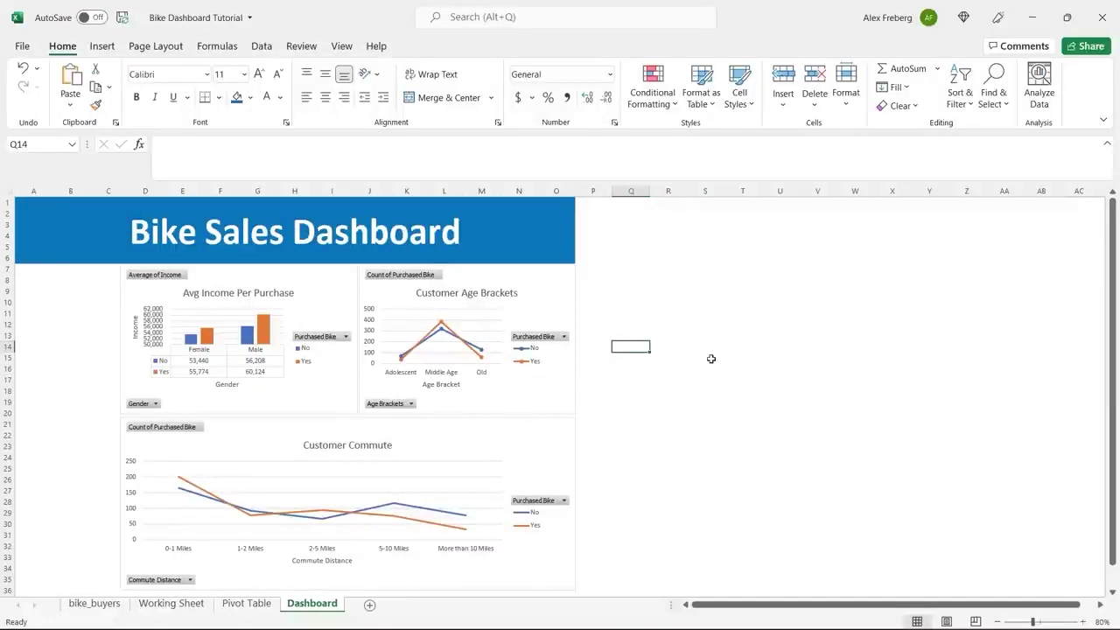
- Apply the fourth chart style, with a bold title and line markers, to the Customer Commute chart
click(475, 442)
click(443, 46)
click(513, 46)
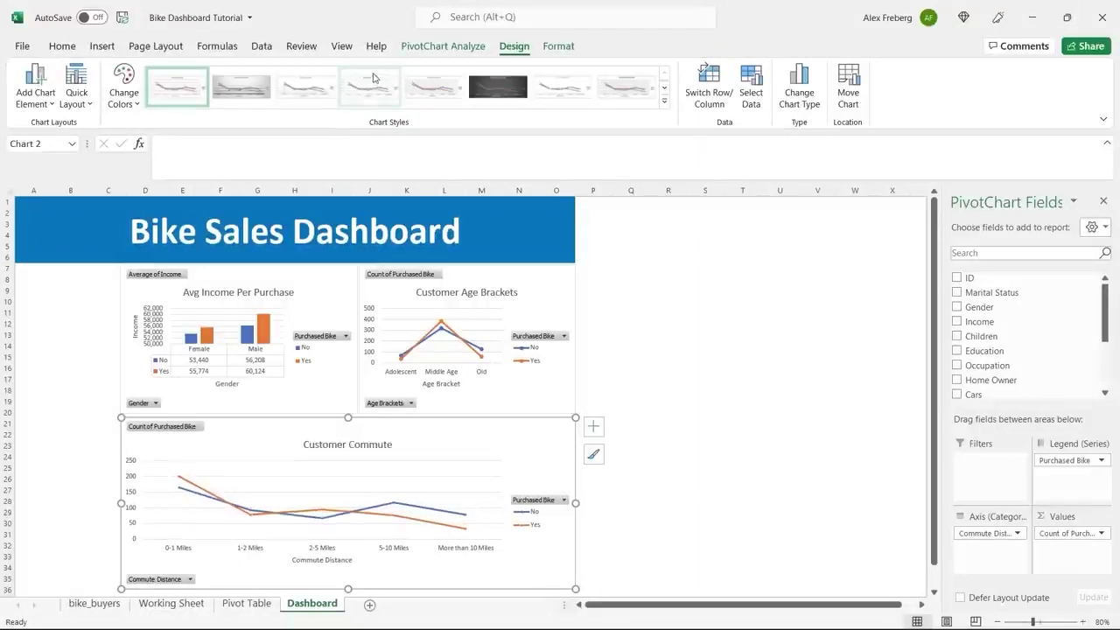
click(375, 84)
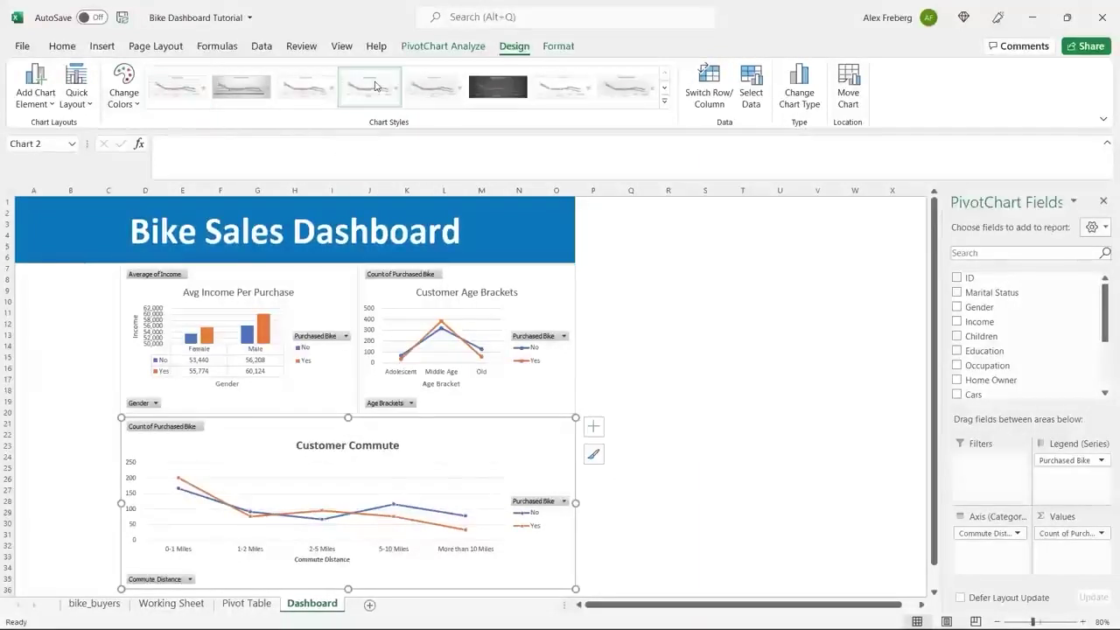
click(565, 287)
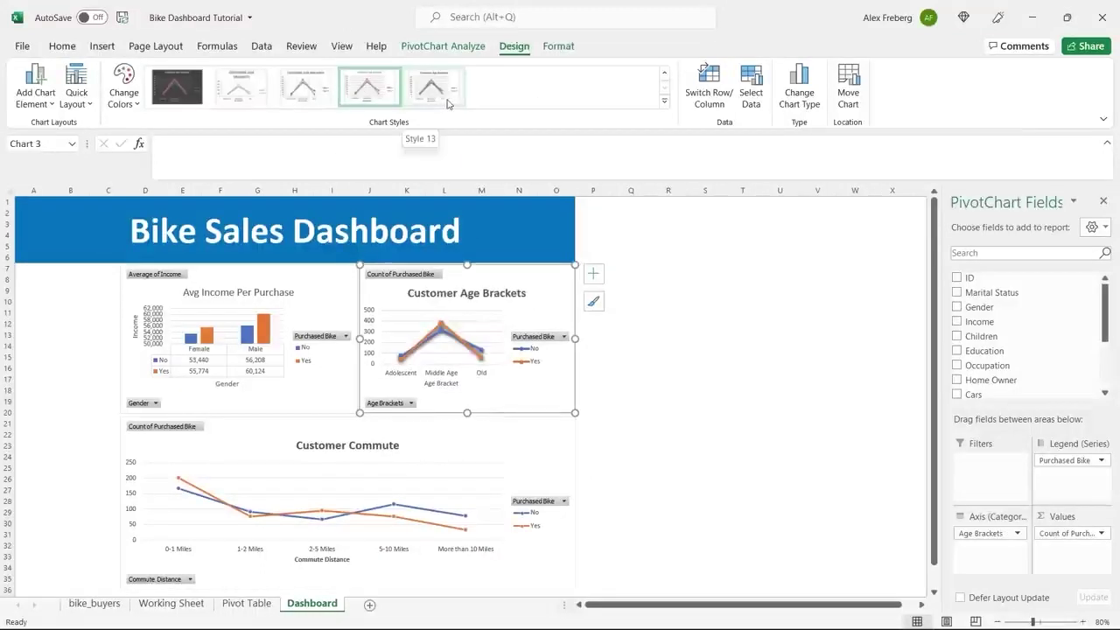
click(705, 313)
scroll(526, 403, down, 1)
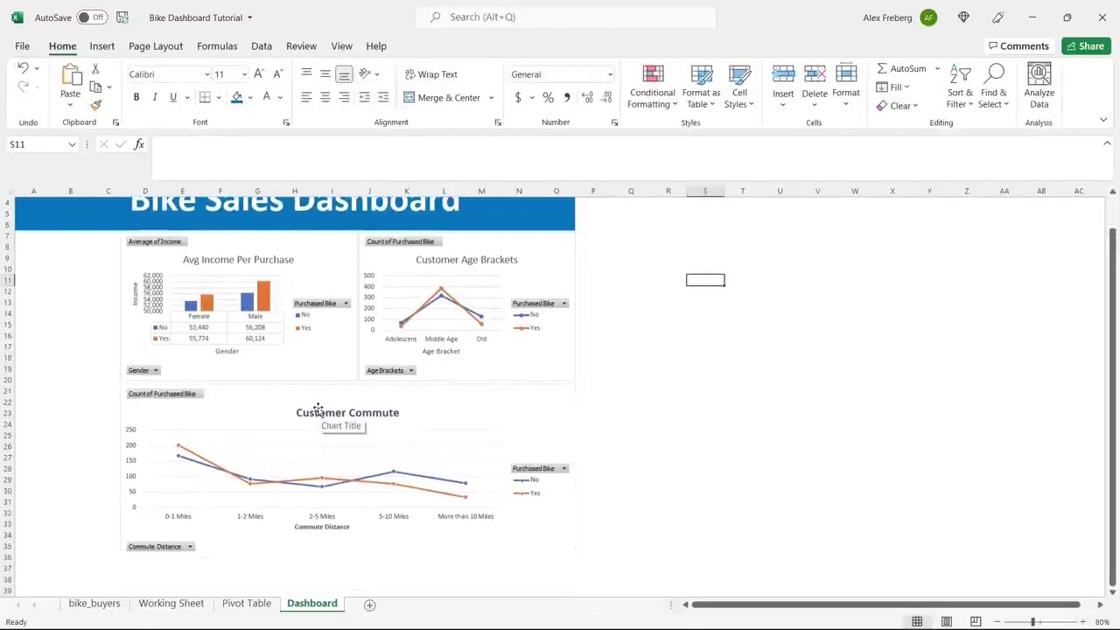
scroll(318, 411, up, 1)
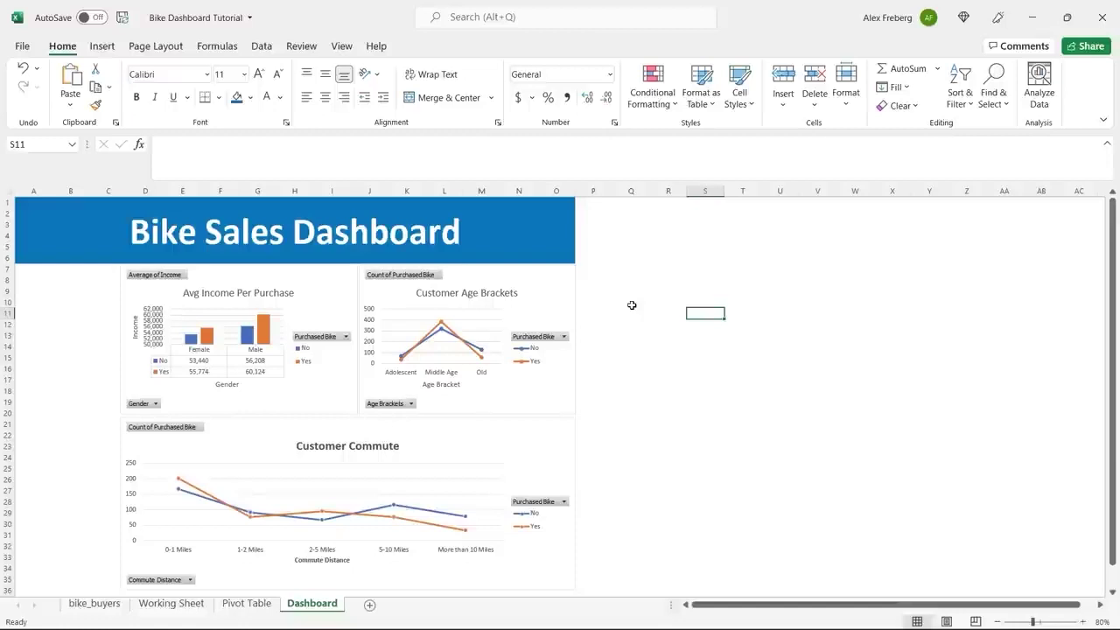
click(592, 312)
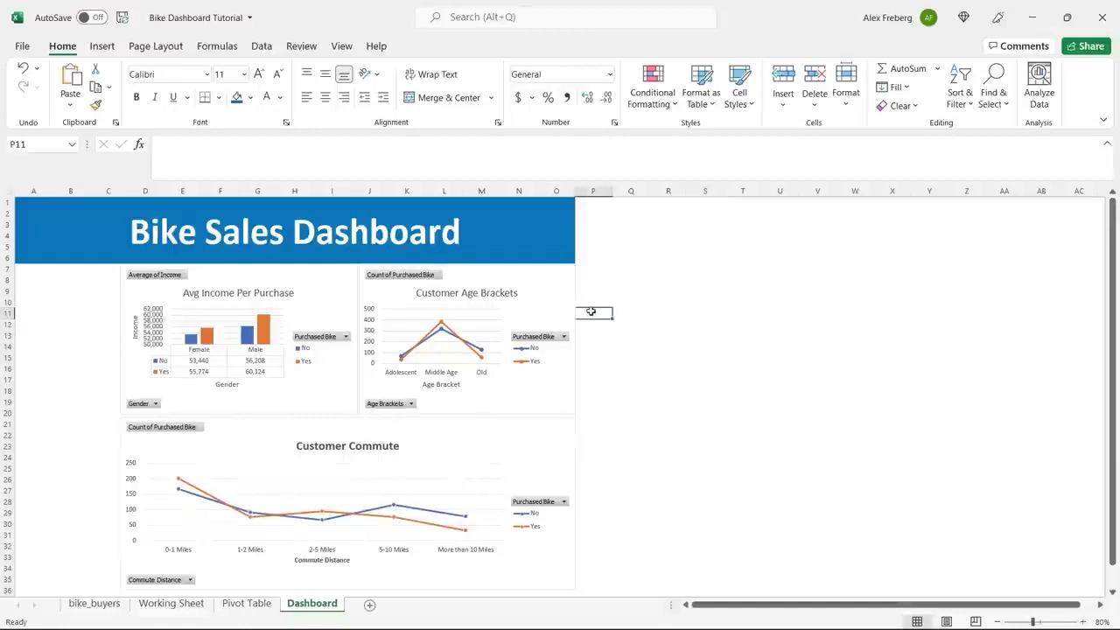
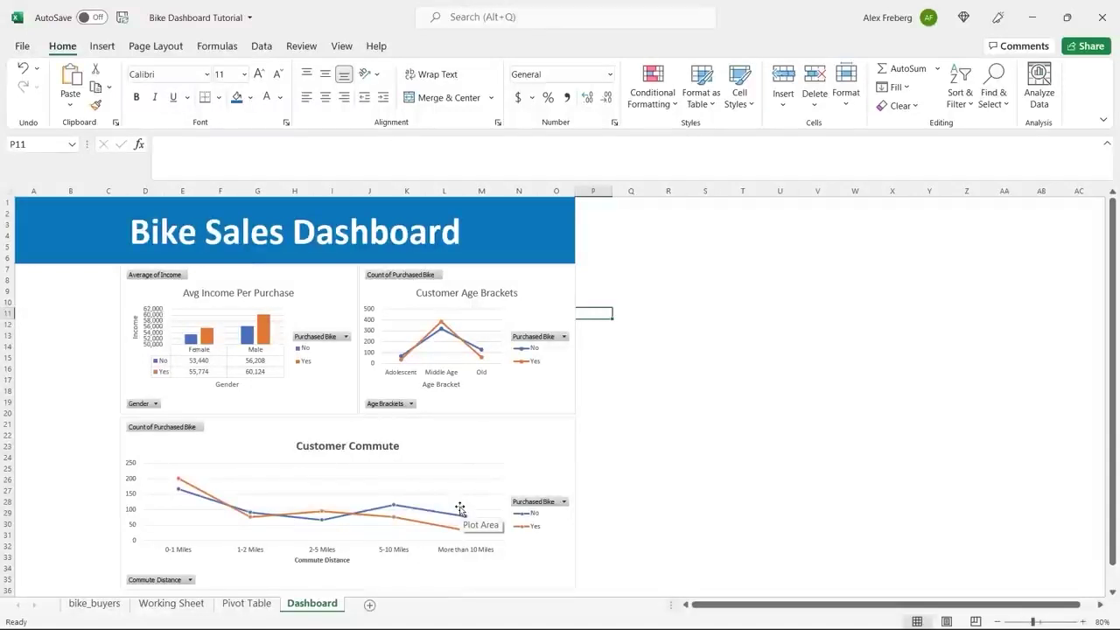
key(Right)
key(Right)
key(Right)
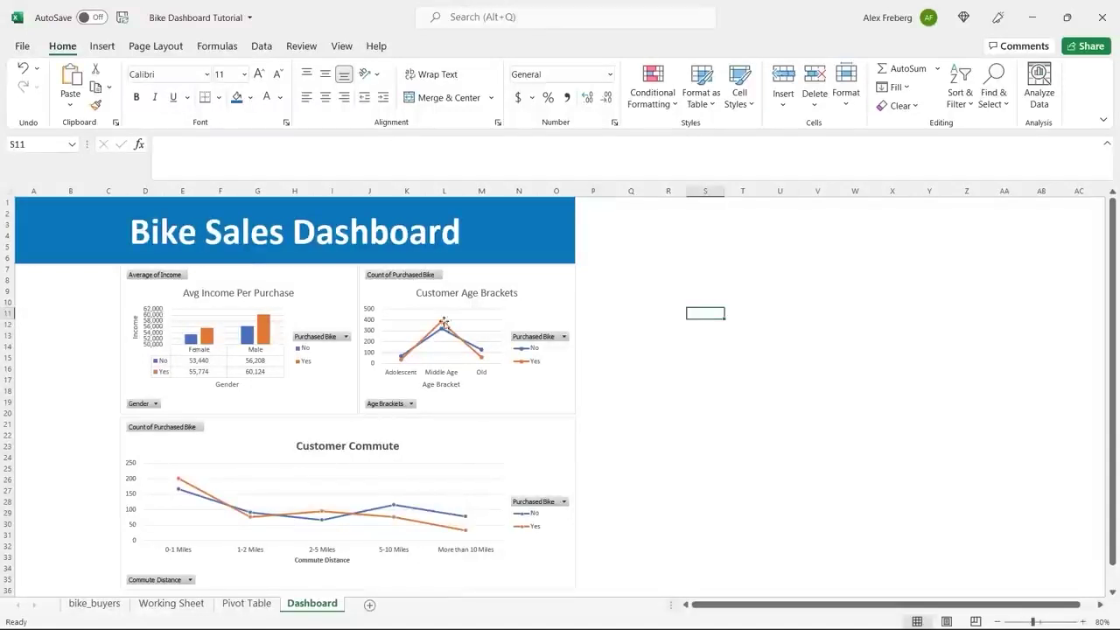
- Insert a Marital Status slicer for the Avg Income Per Purchase chart
click(321, 289)
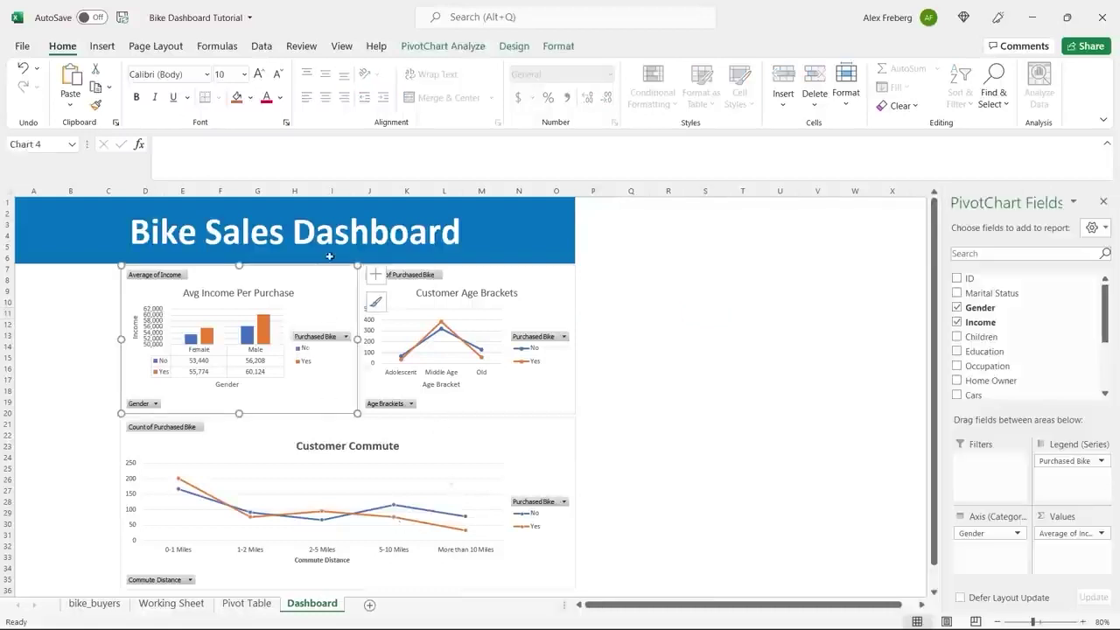
click(443, 53)
click(331, 86)
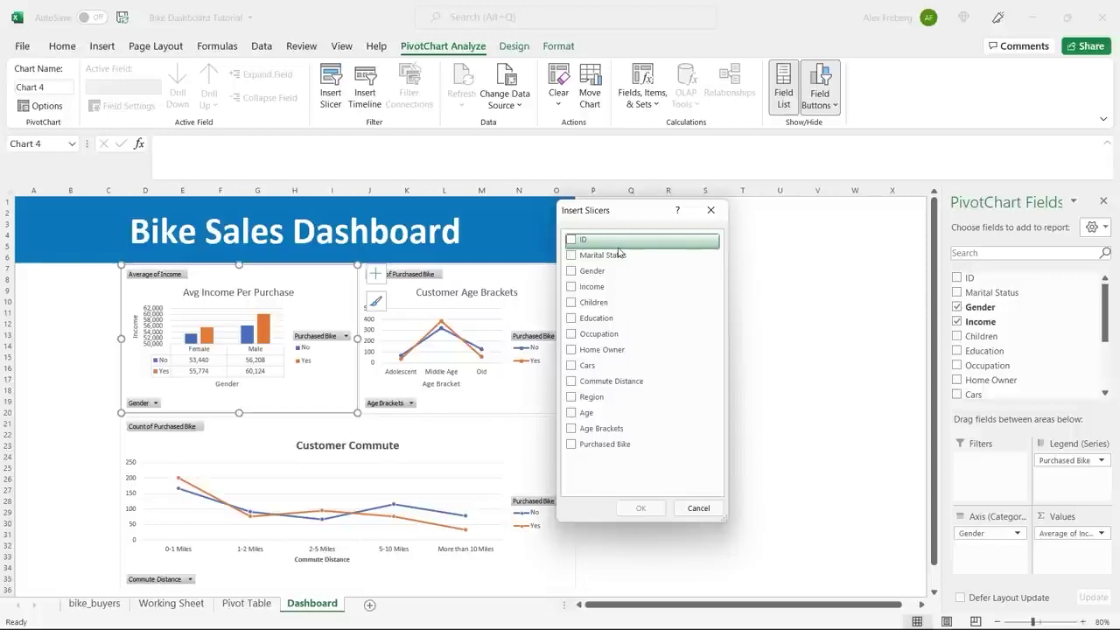
click(571, 255)
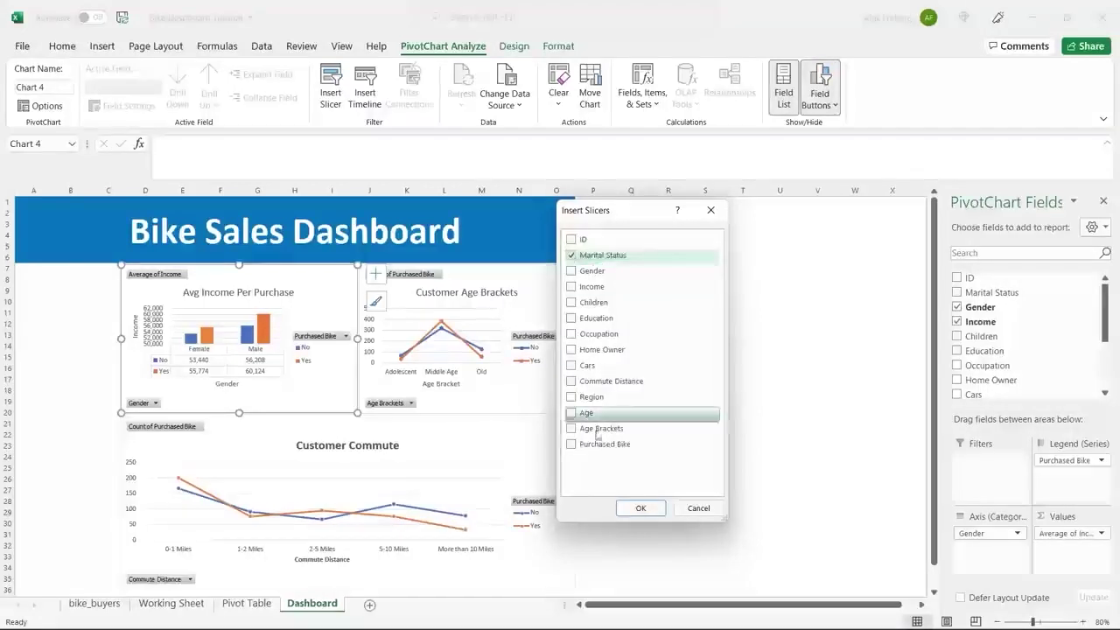
click(643, 510)
- Place the Marital Status slicer under the banner in columns A to C and resize it to about 1" high and 1.82" wide
drag(488, 331, 79, 275)
drag(125, 344, 117, 342)
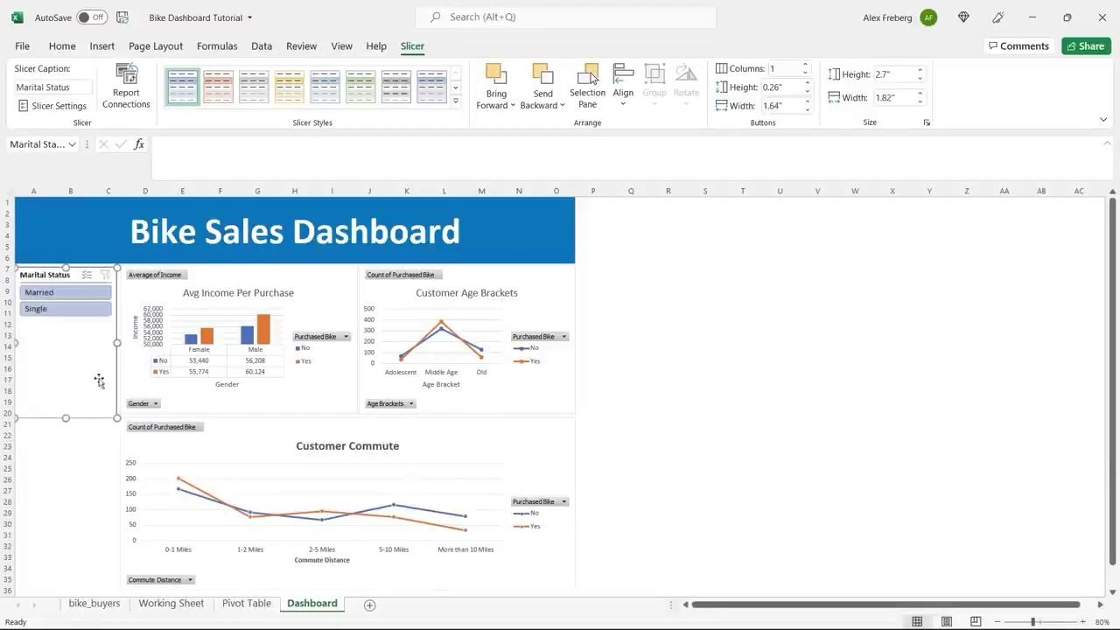
drag(64, 418, 75, 325)
click(124, 322)
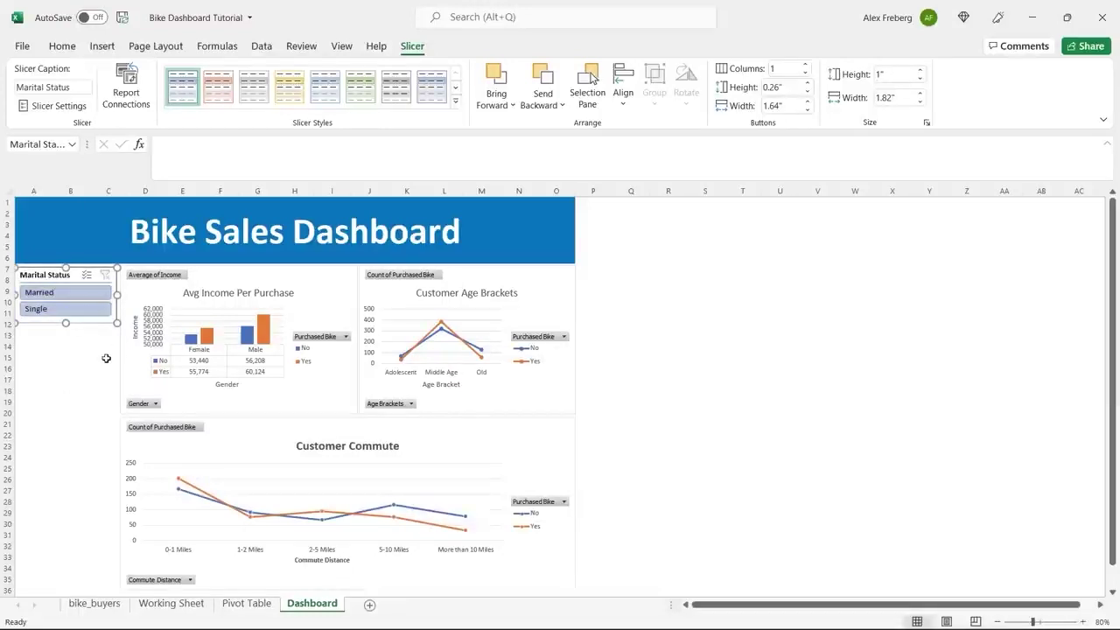
- Test the Marital Status slicer by switching between Married and Single, leaving Married selected
click(52, 293)
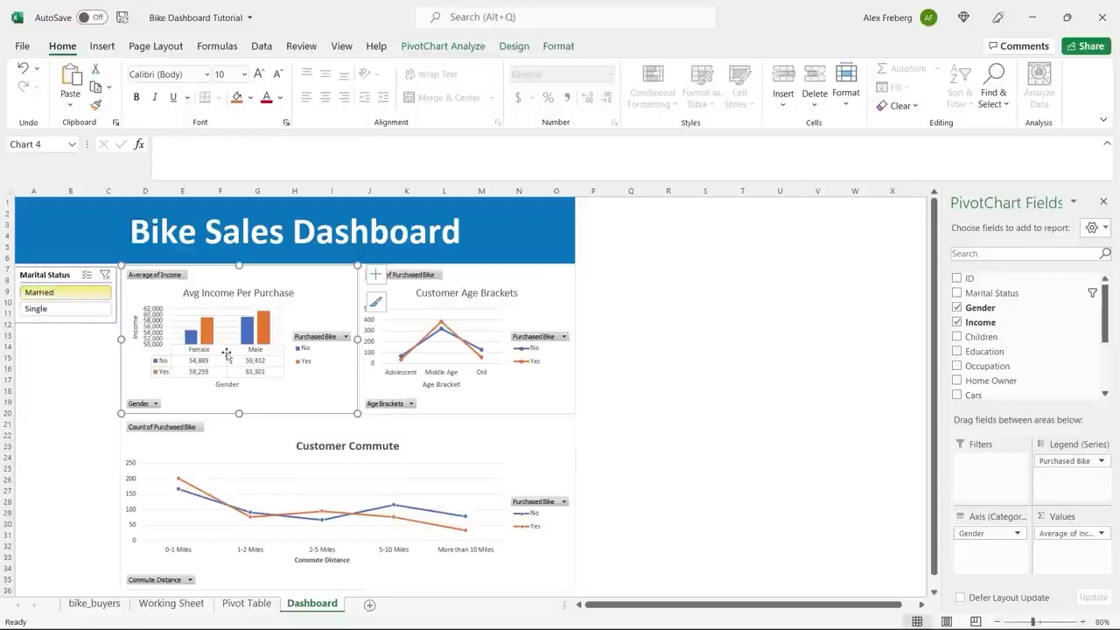
ctrl+click(61, 313)
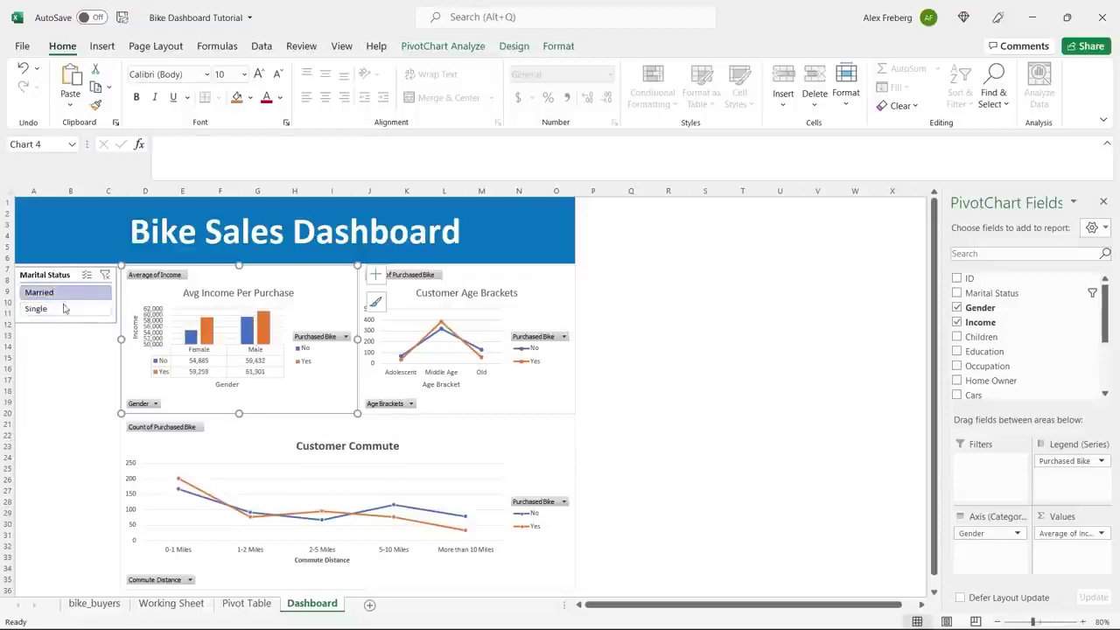
click(62, 293)
click(69, 310)
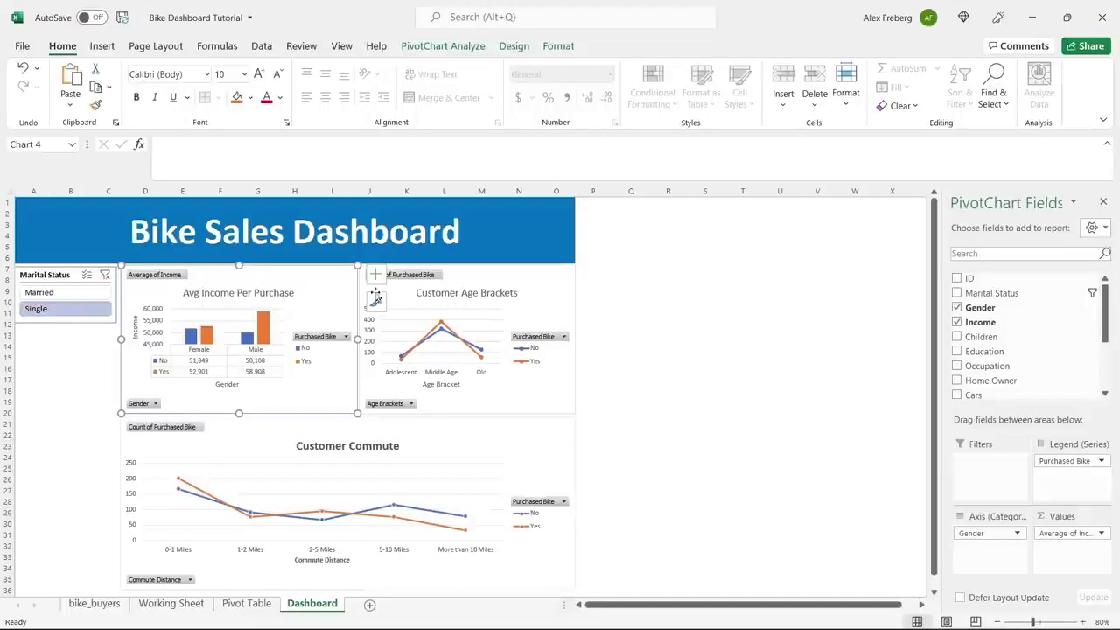
click(77, 293)
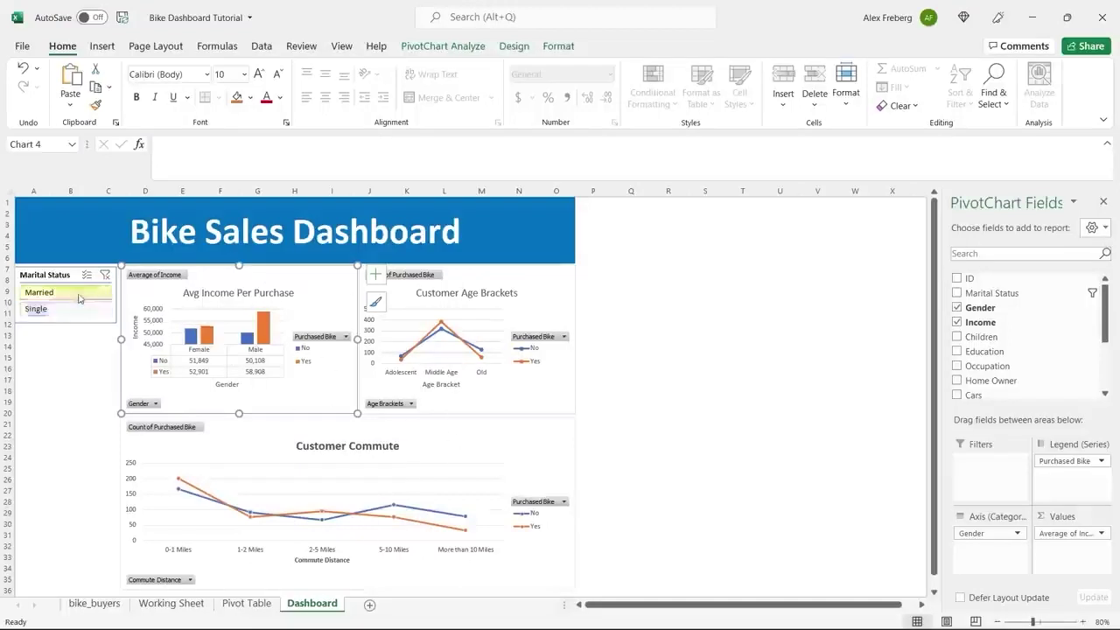
click(103, 379)
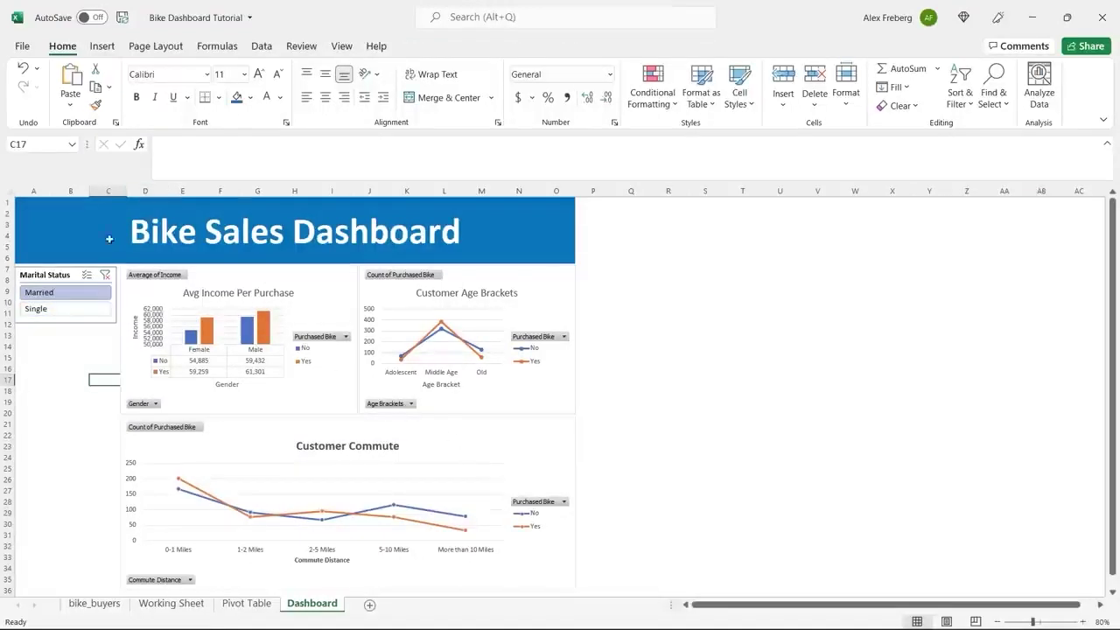
- Connect the Marital Status slicer to PivotTable33, PivotTable34 and PivotTable35 as well
click(69, 276)
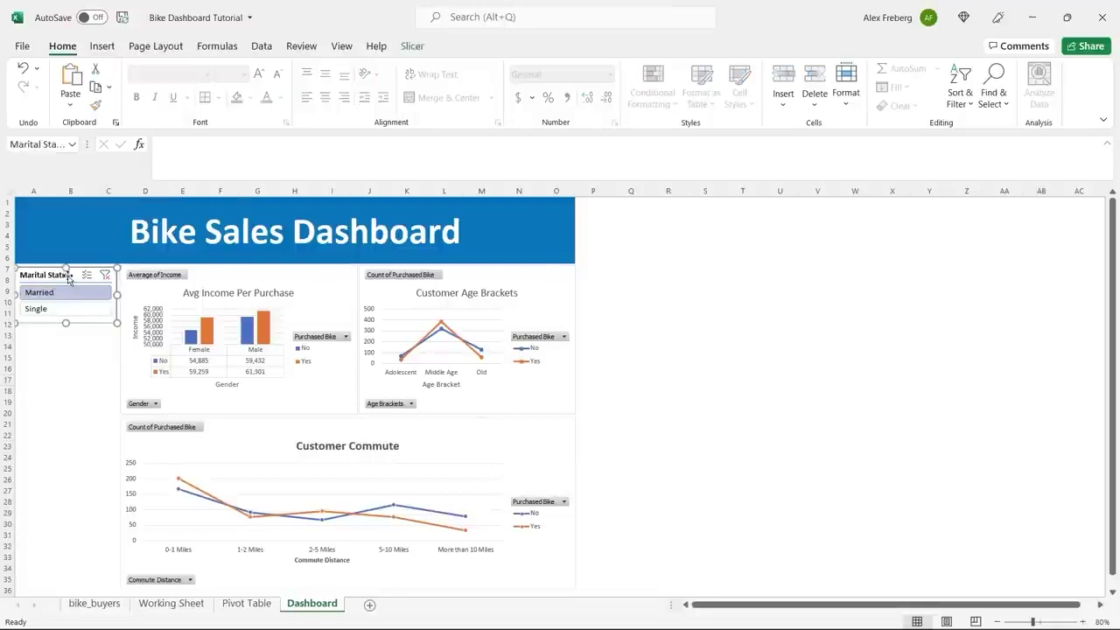
click(412, 45)
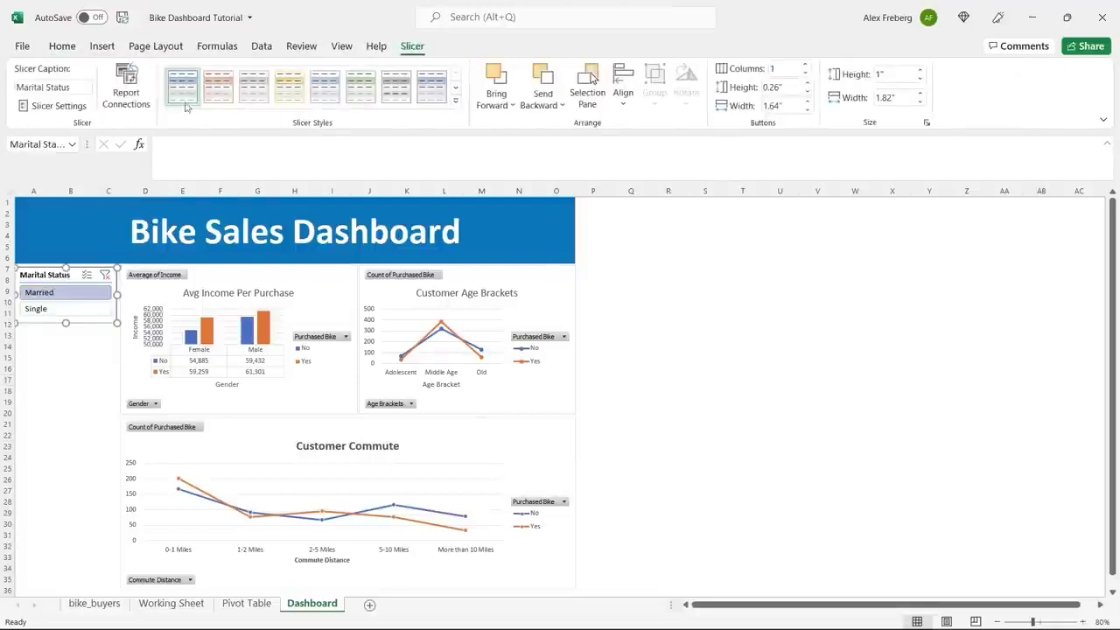
click(126, 88)
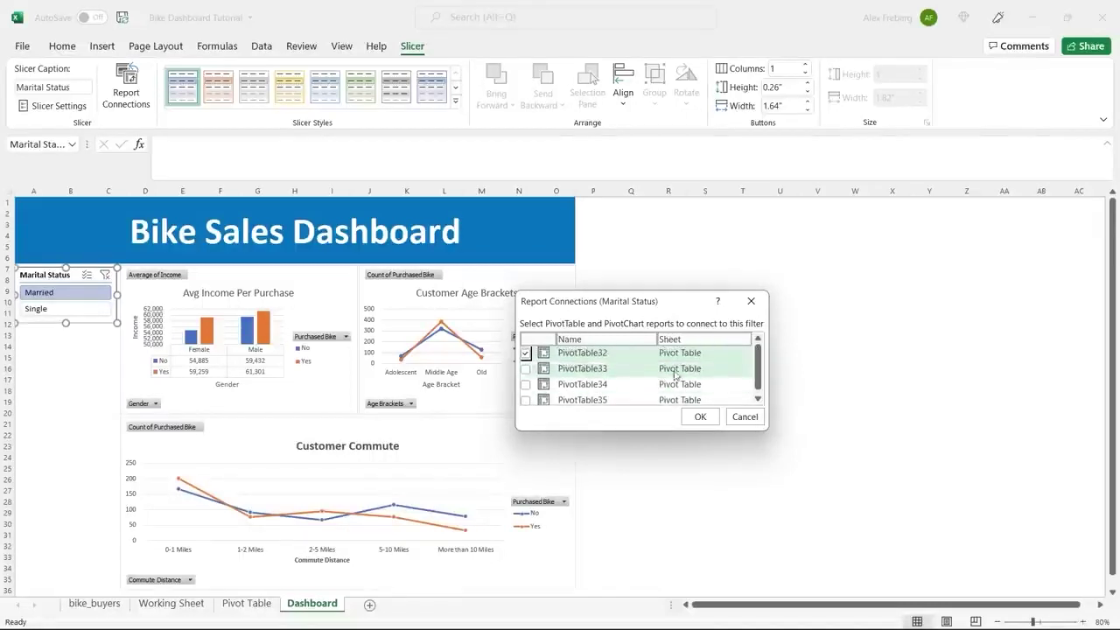
drag(759, 372, 760, 376)
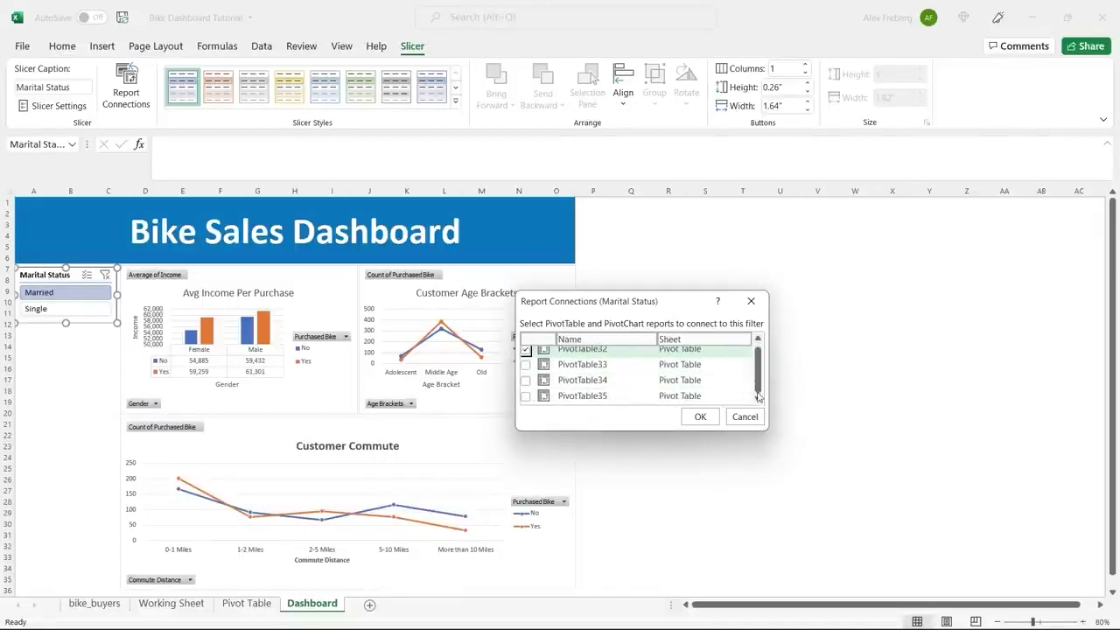
click(526, 365)
click(525, 380)
click(525, 395)
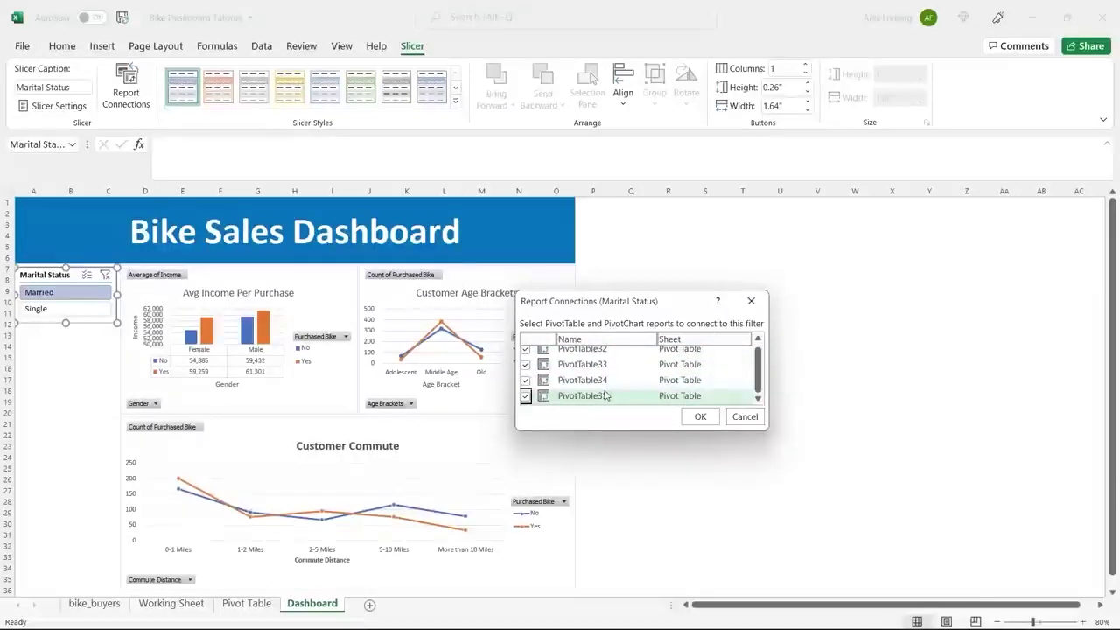
click(700, 416)
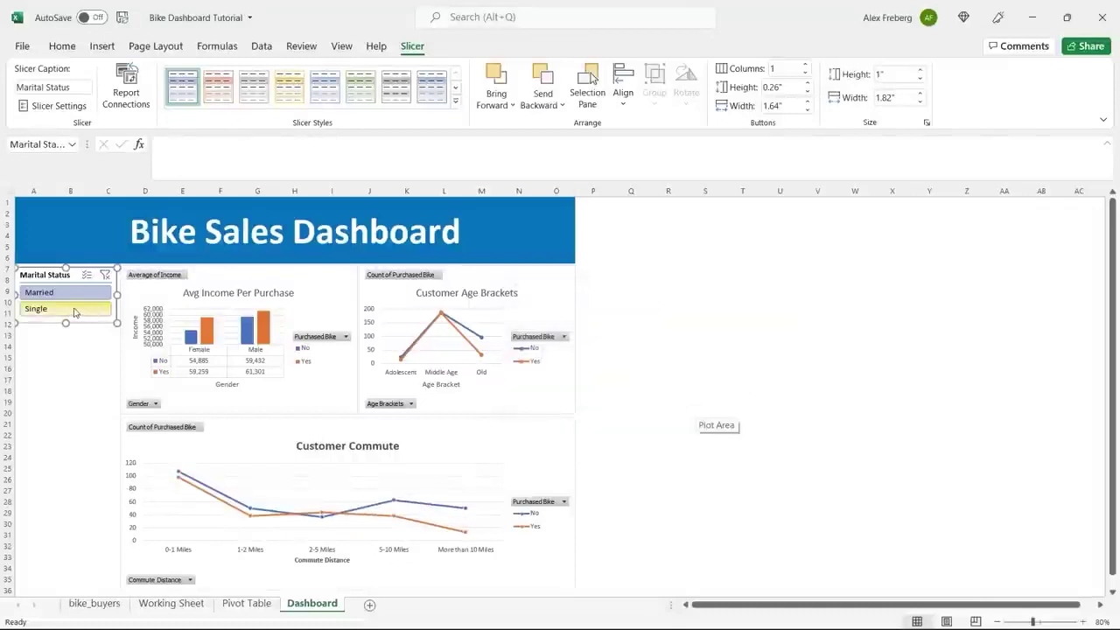
- Compare all three charts by switching the Marital Status slicer between Married and Single, ending on Single
click(77, 310)
click(72, 296)
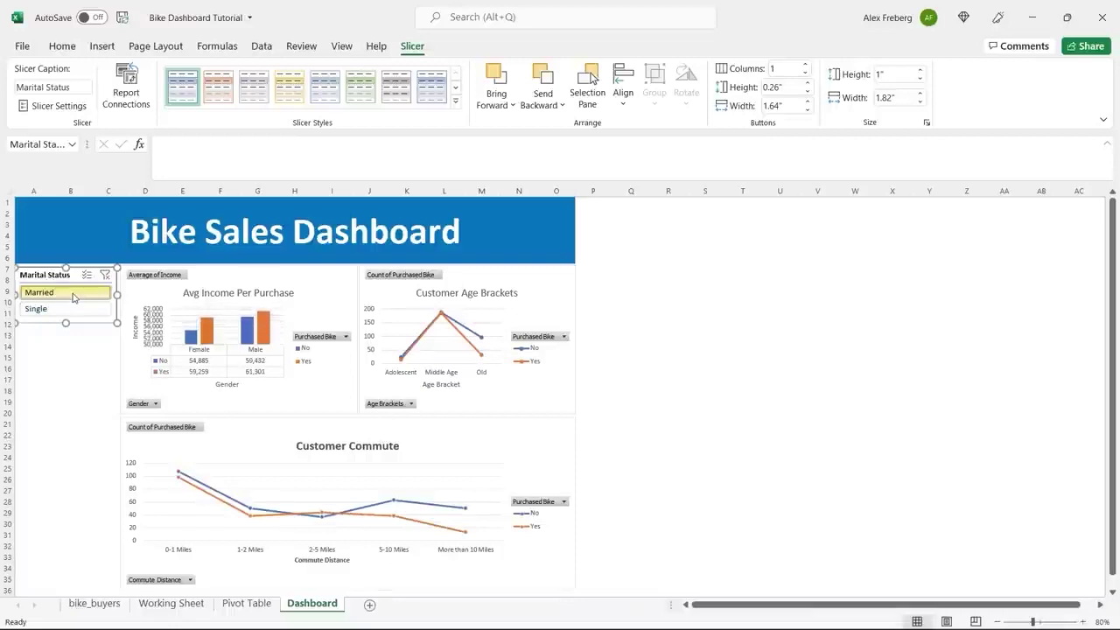
click(77, 311)
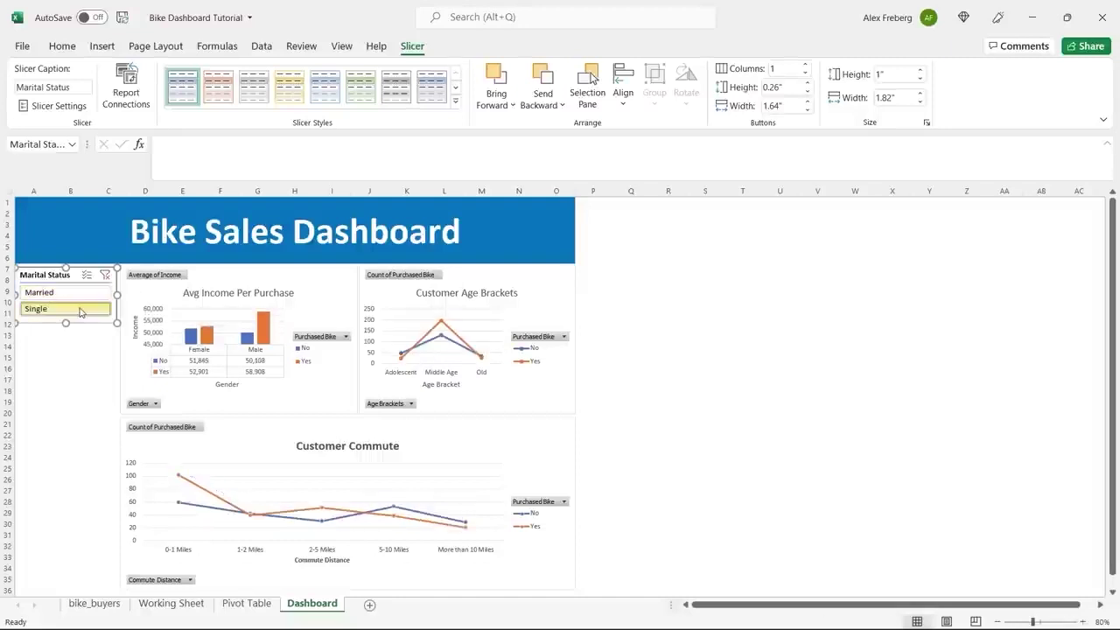
click(76, 292)
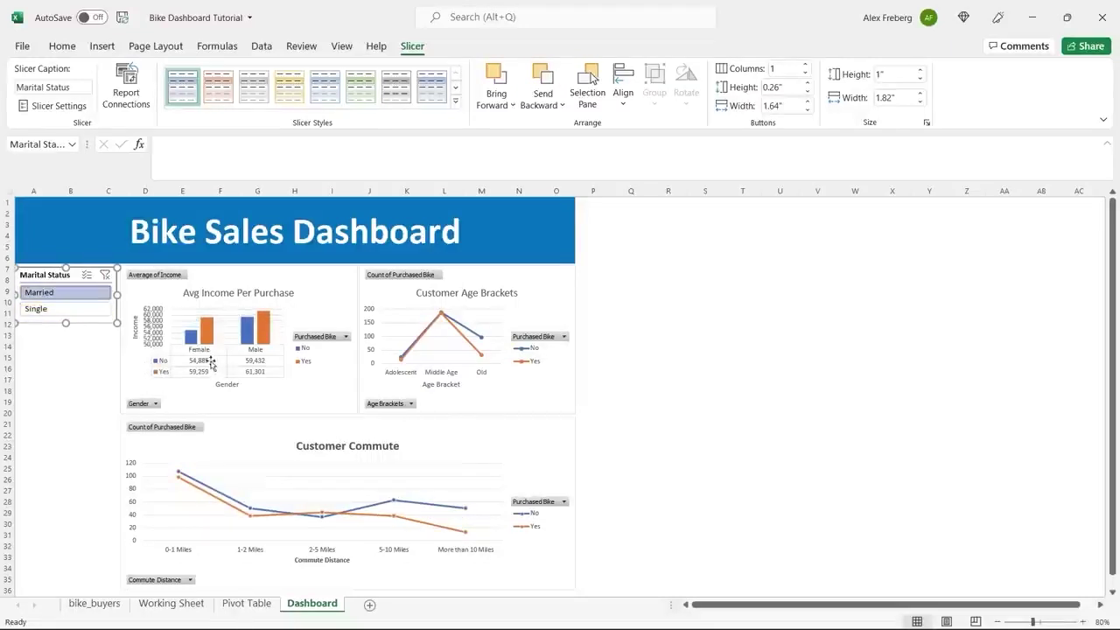
click(79, 311)
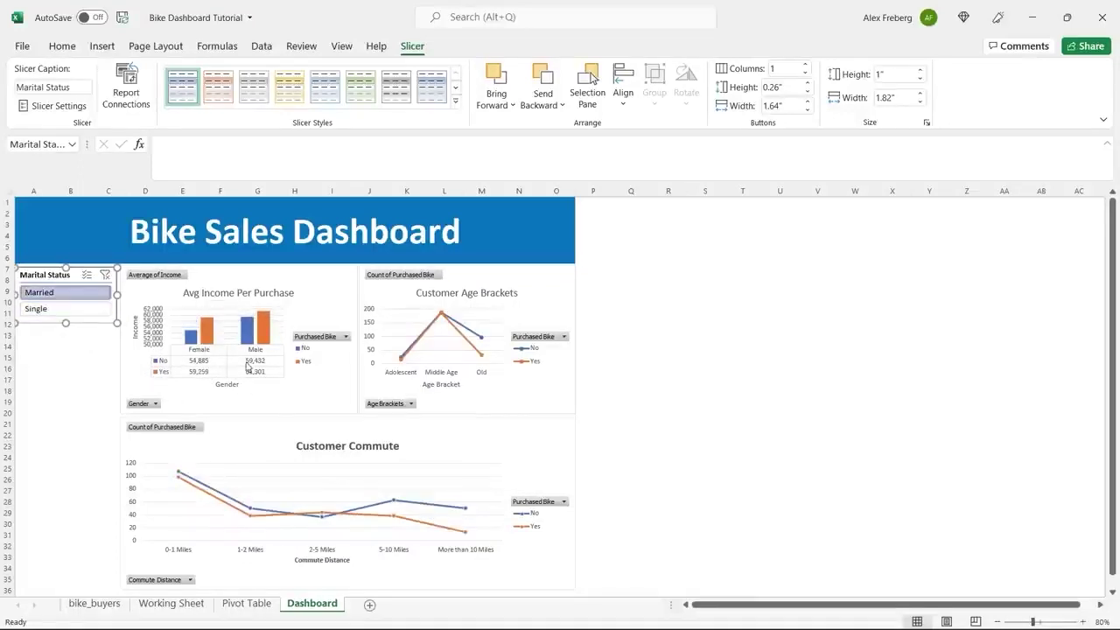
click(95, 310)
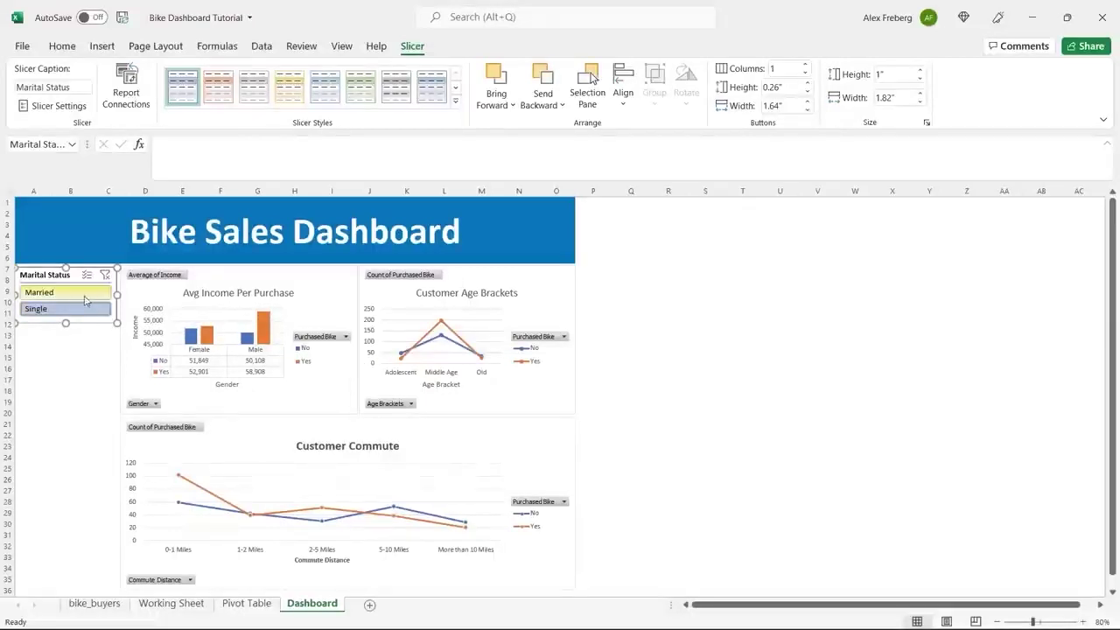
click(61, 292)
click(78, 311)
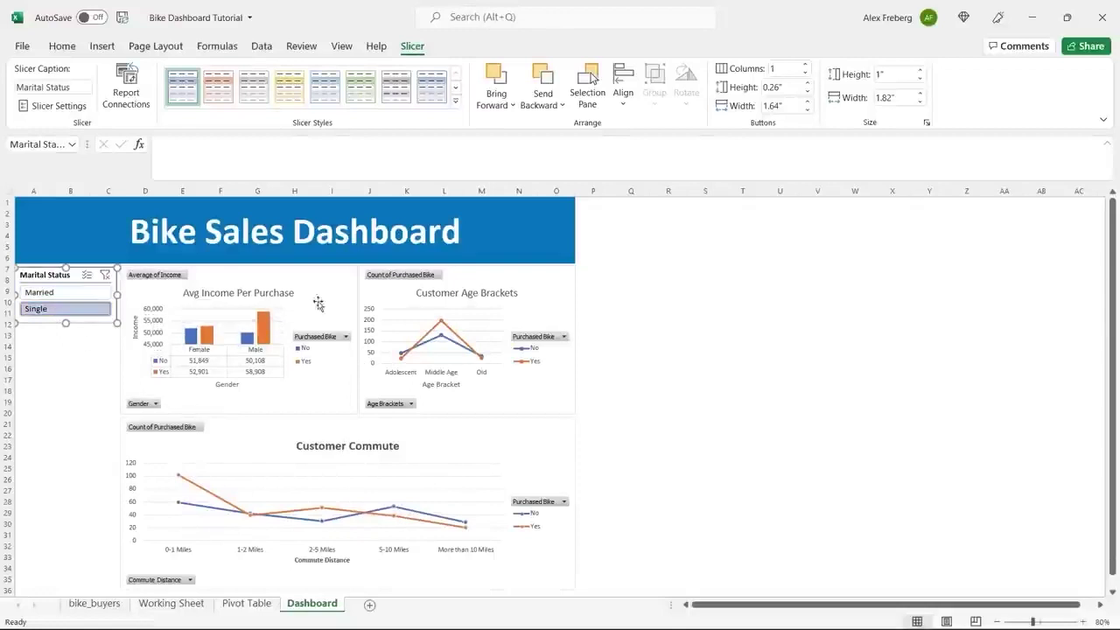
- Insert Region and Education slicers for the Avg Income Per Purchase chart
click(339, 289)
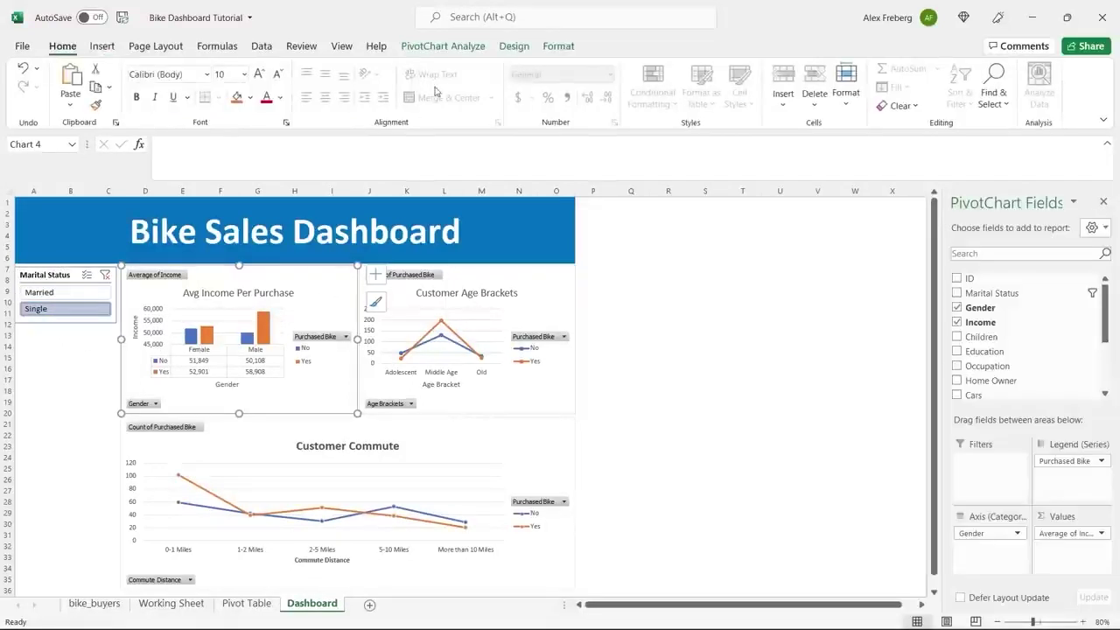
click(442, 45)
click(336, 86)
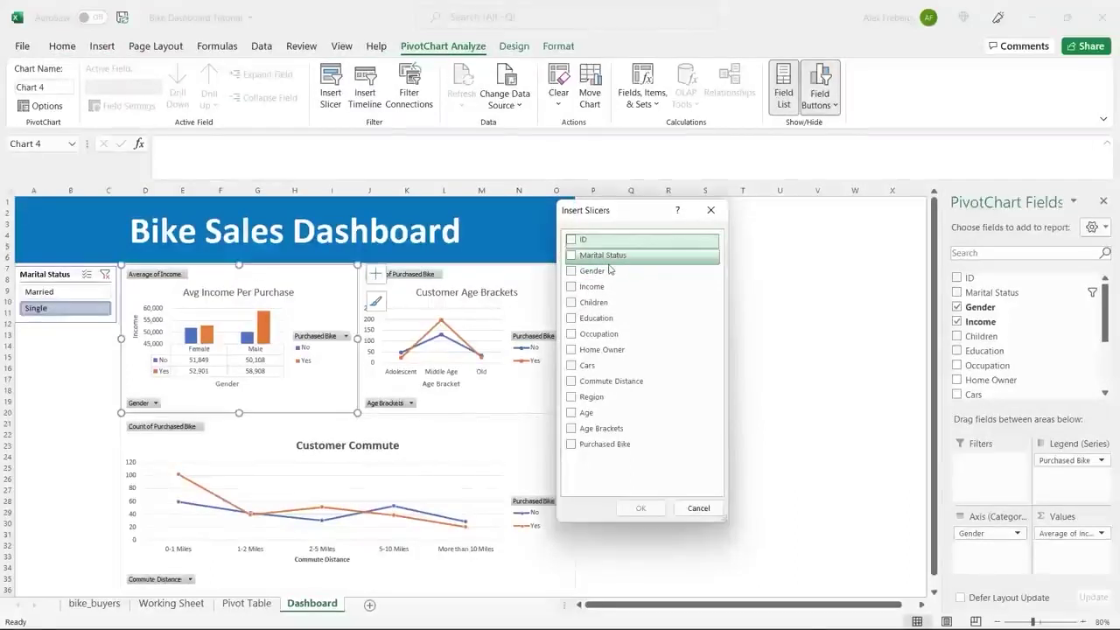
click(572, 398)
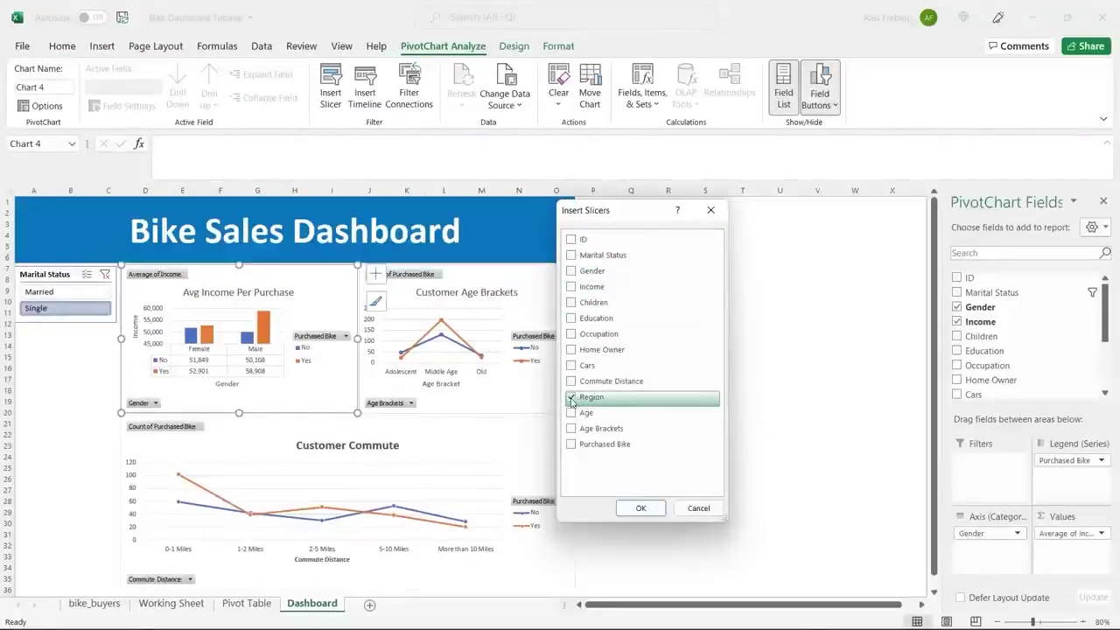
click(571, 319)
click(640, 507)
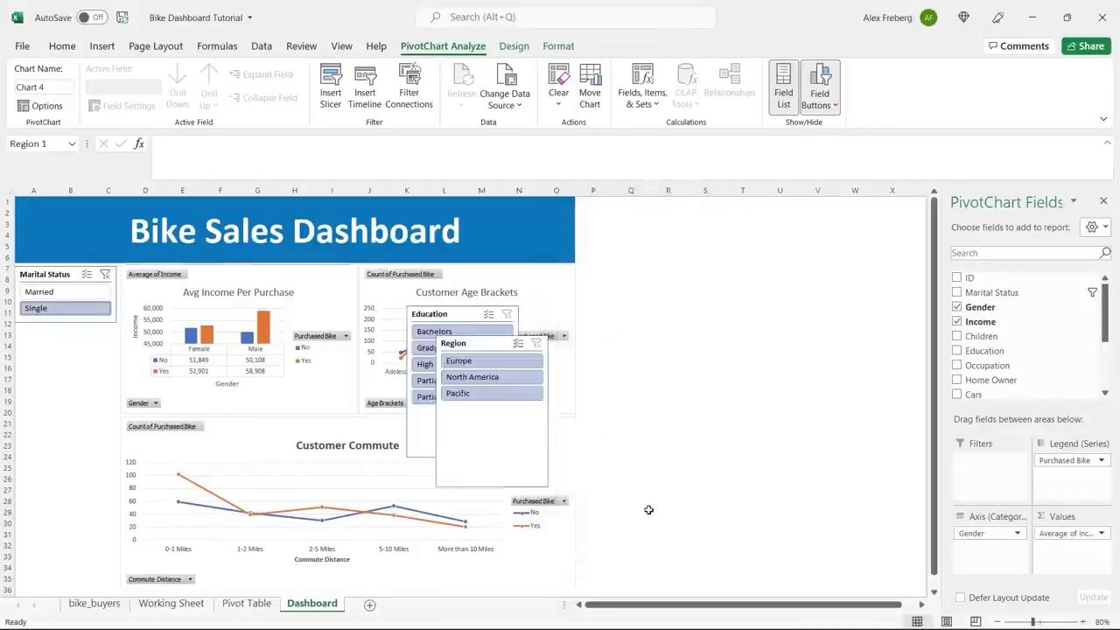
- Place the Region slicer under the Marital Status slicer and resize it to about 1.32" high and 1.82" wide
drag(504, 350, 81, 337)
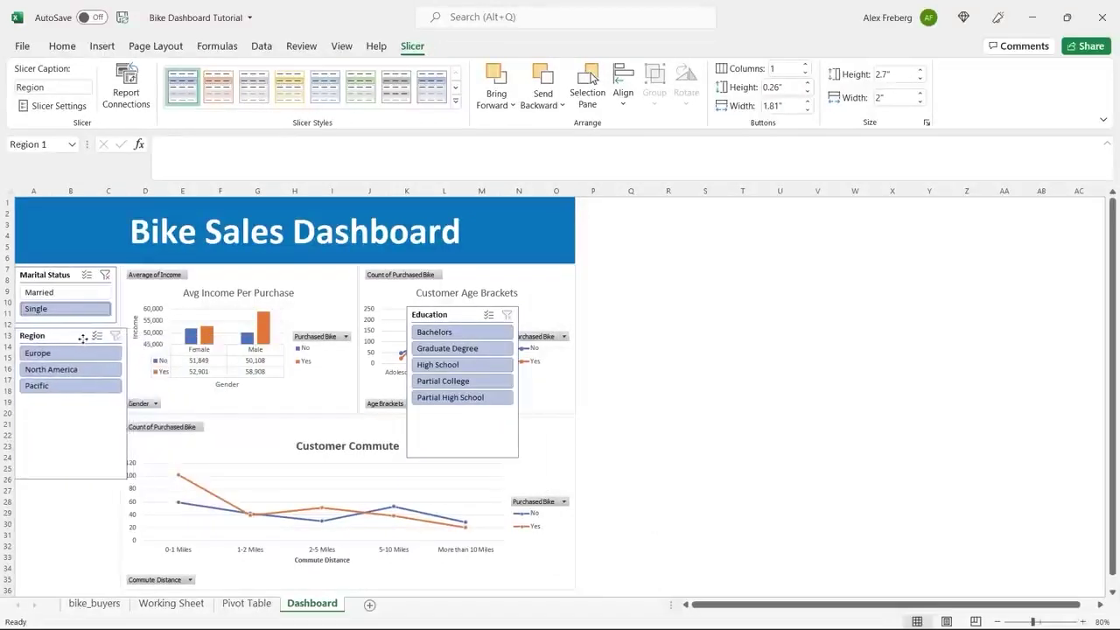
drag(127, 402, 117, 402)
click(646, 346)
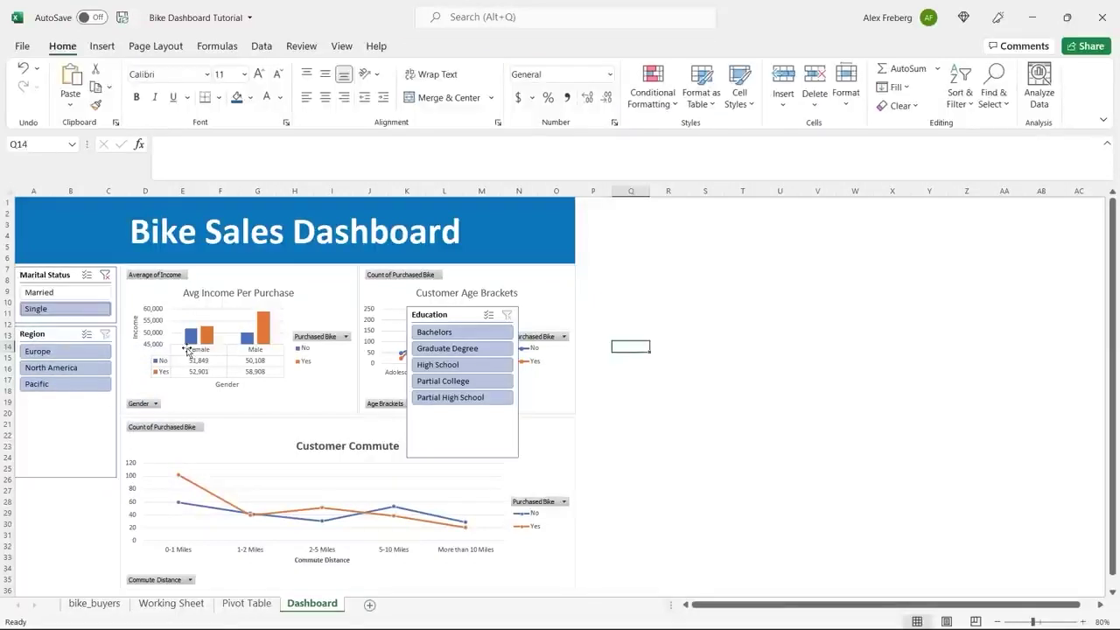
click(65, 473)
drag(63, 478, 64, 400)
- Place the Education slicer directly under the Region slicer and resize it to about 1.9" high and 1.81" wide
click(456, 314)
drag(456, 314, 57, 417)
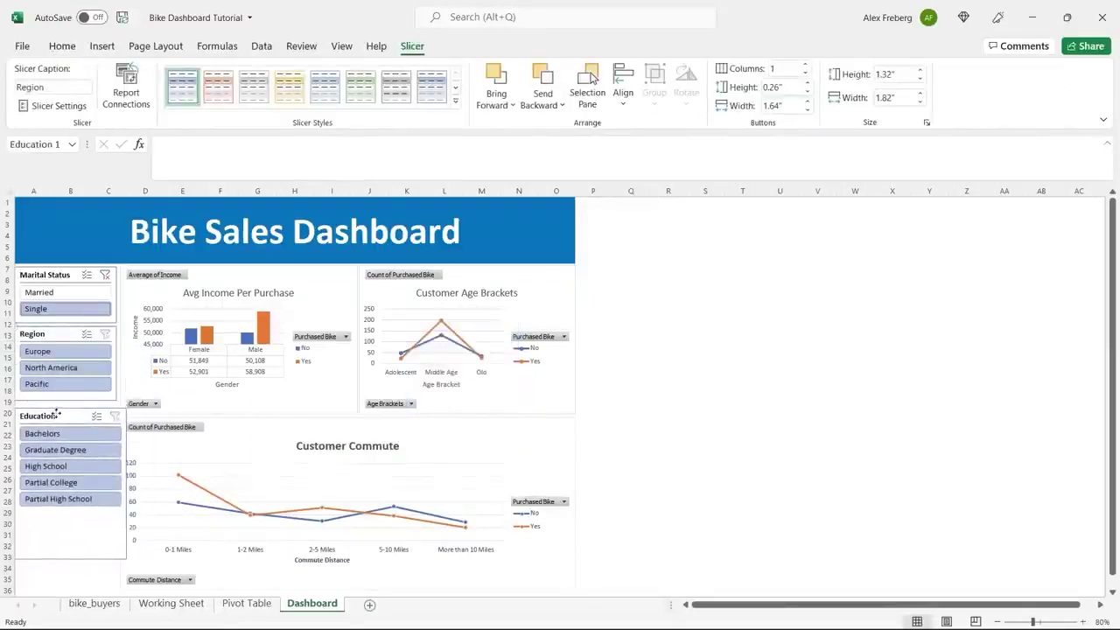
drag(128, 482, 115, 484)
click(618, 378)
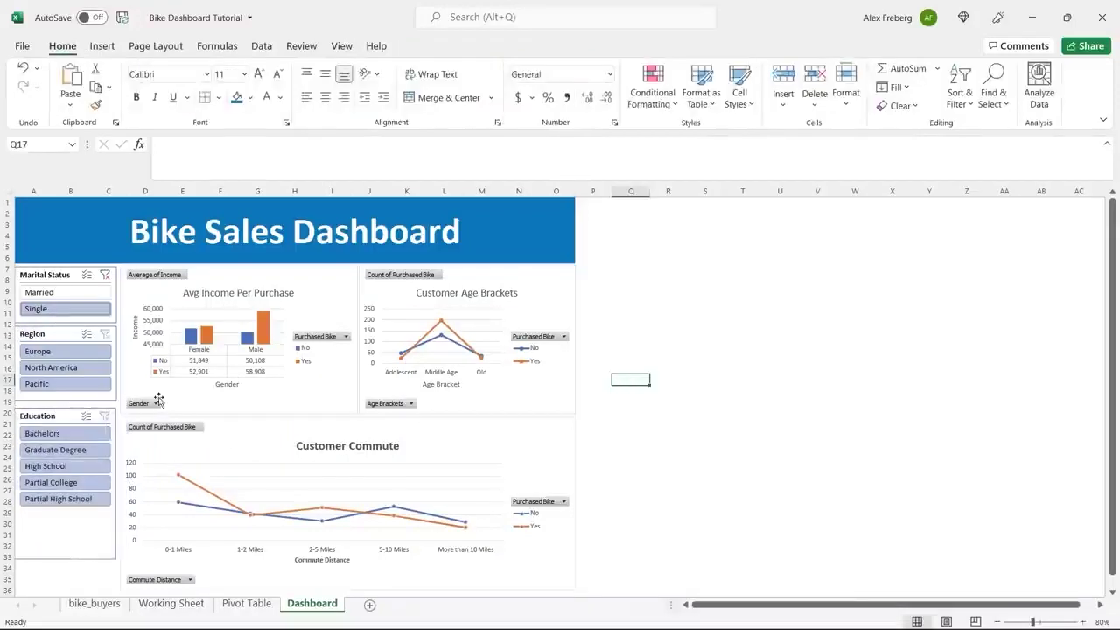
click(70, 419)
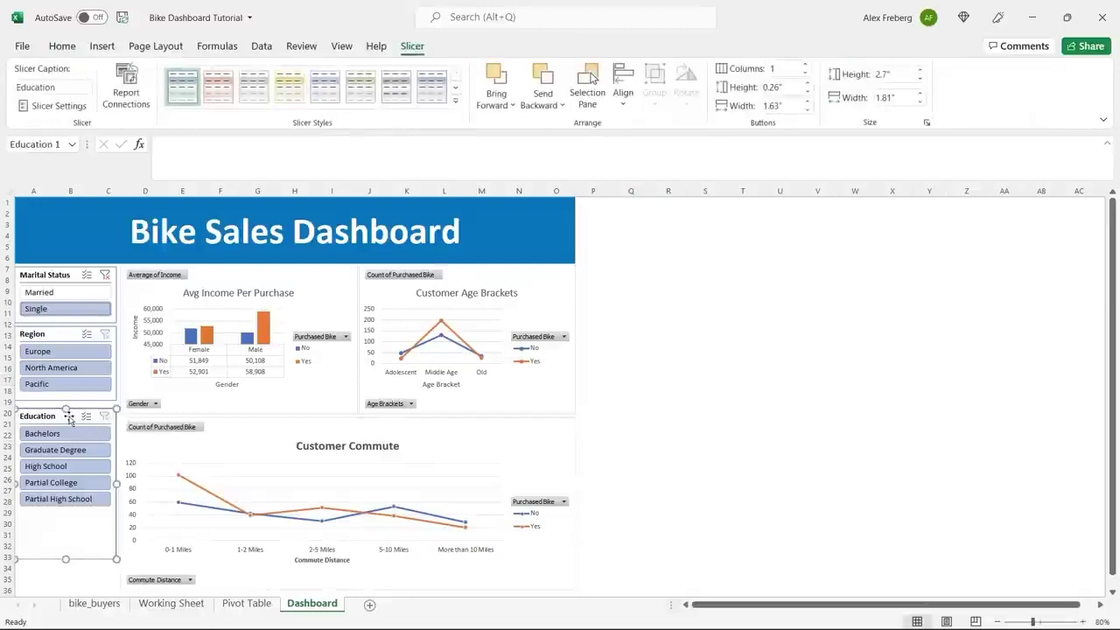
drag(68, 416, 68, 412)
drag(66, 555, 65, 511)
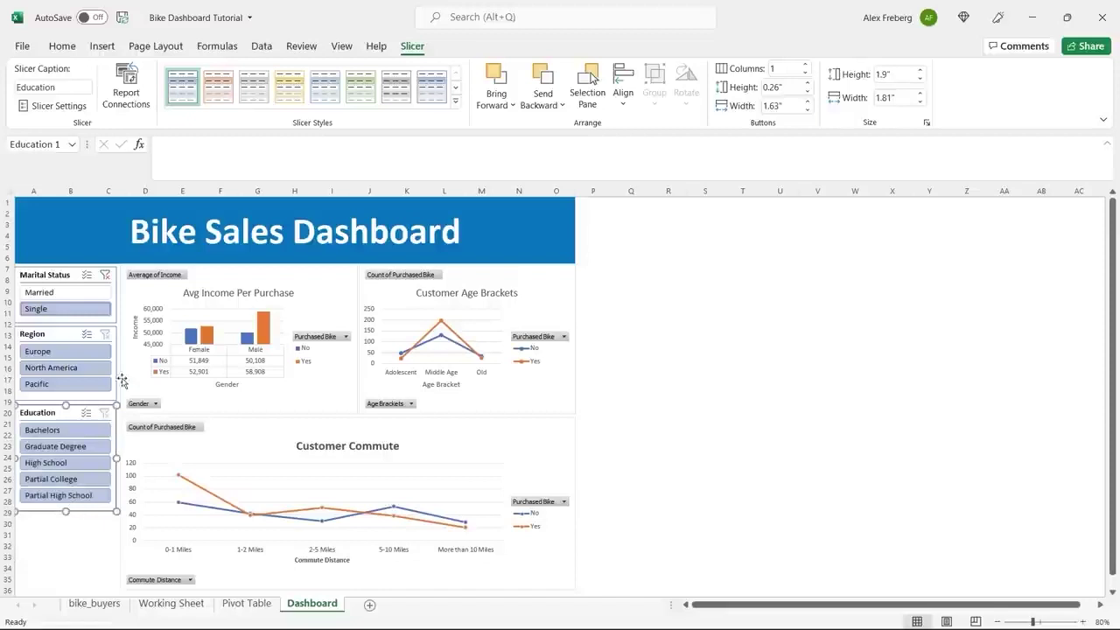
- Test the Region slicer by switching through Europe, North America and Pacific, ending on Europe
click(67, 334)
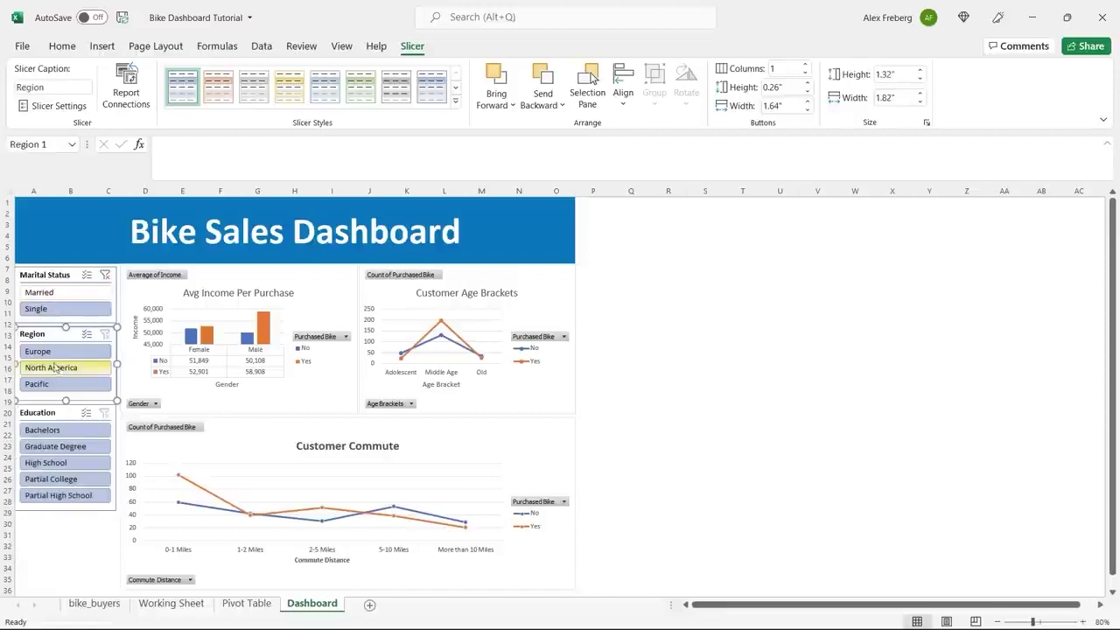
click(56, 353)
click(51, 367)
click(39, 384)
click(39, 351)
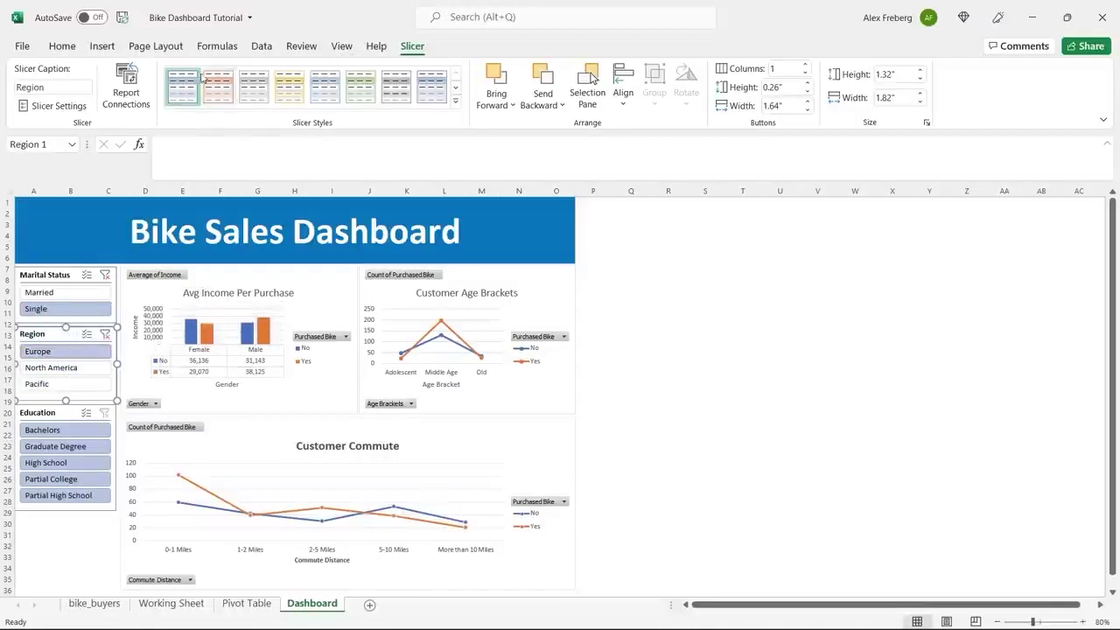
- Connect the Region slicer to PivotTable33, PivotTable34 and PivotTable35 as well
click(126, 92)
click(527, 368)
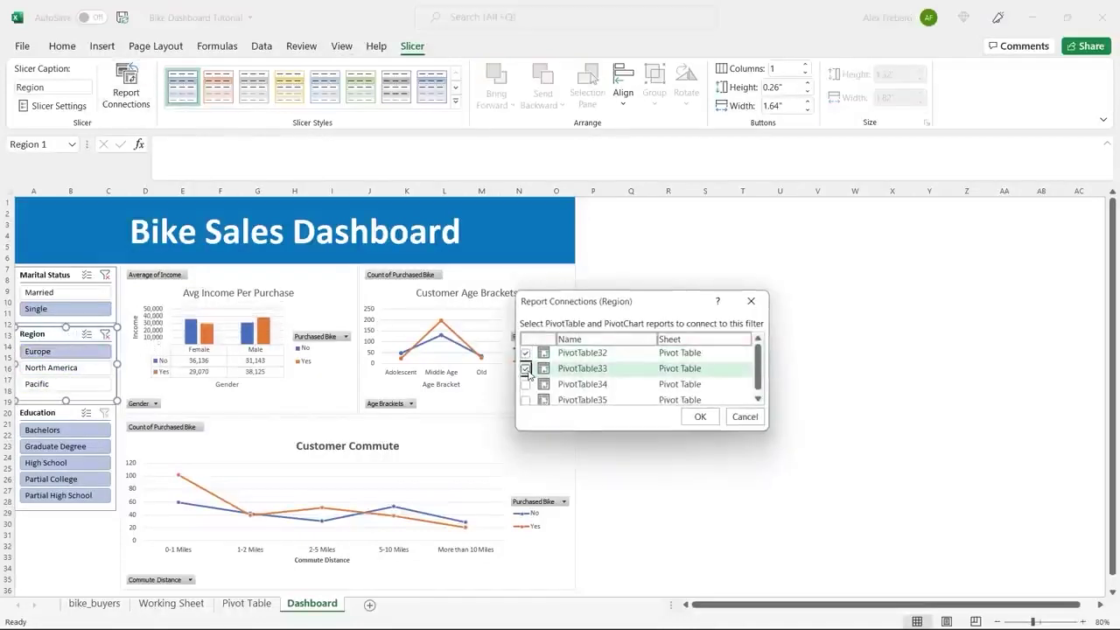
click(527, 384)
click(528, 399)
click(704, 418)
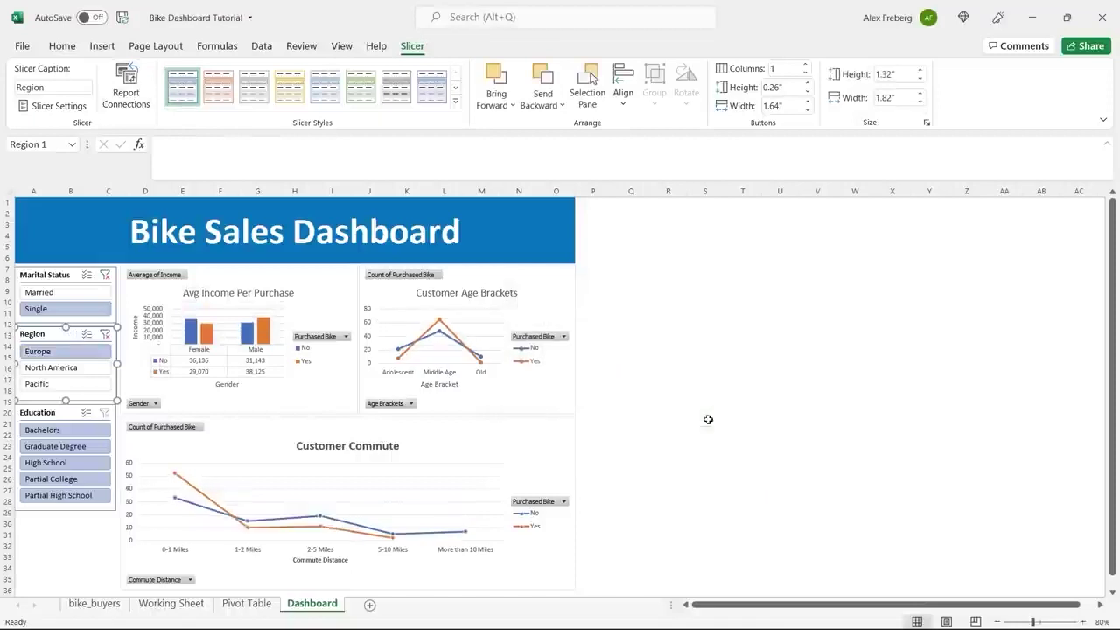
- Connect the Education slicer to PivotTable33 and PivotTable34 as well
click(68, 416)
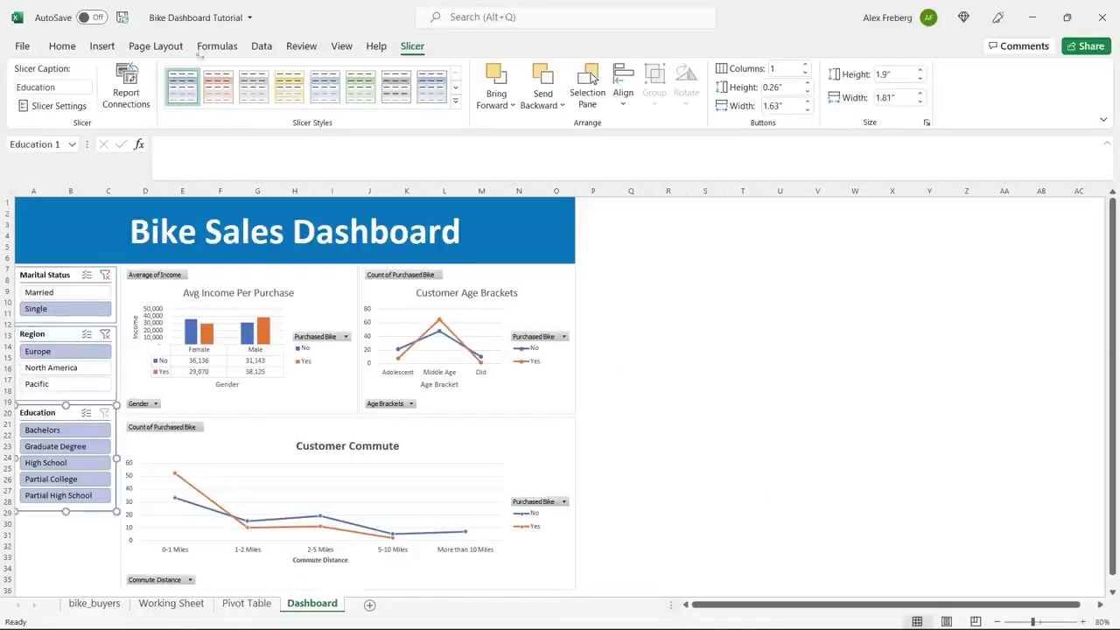
click(125, 88)
click(525, 368)
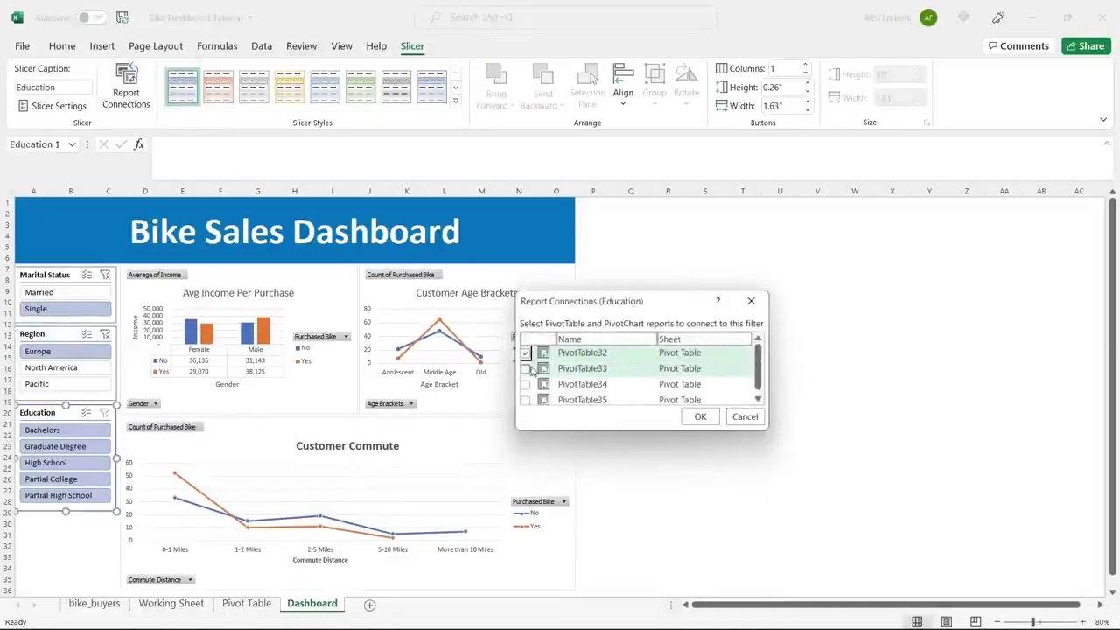
click(524, 384)
click(700, 416)
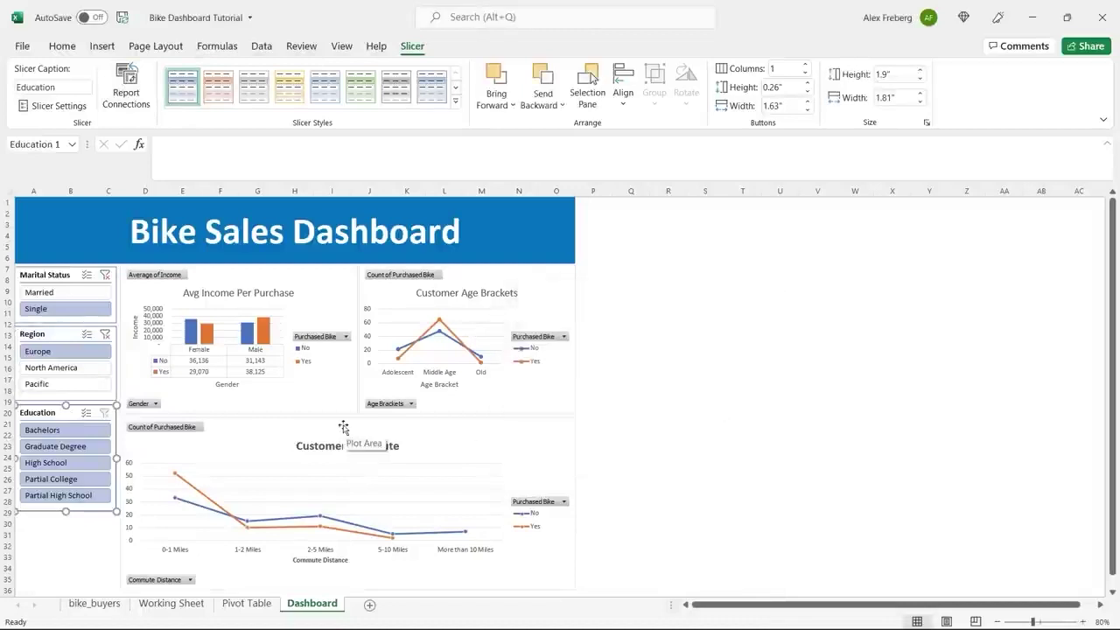
- Test the Education slicer with Partial High School, and clear the Region and Education filters
click(70, 495)
click(105, 333)
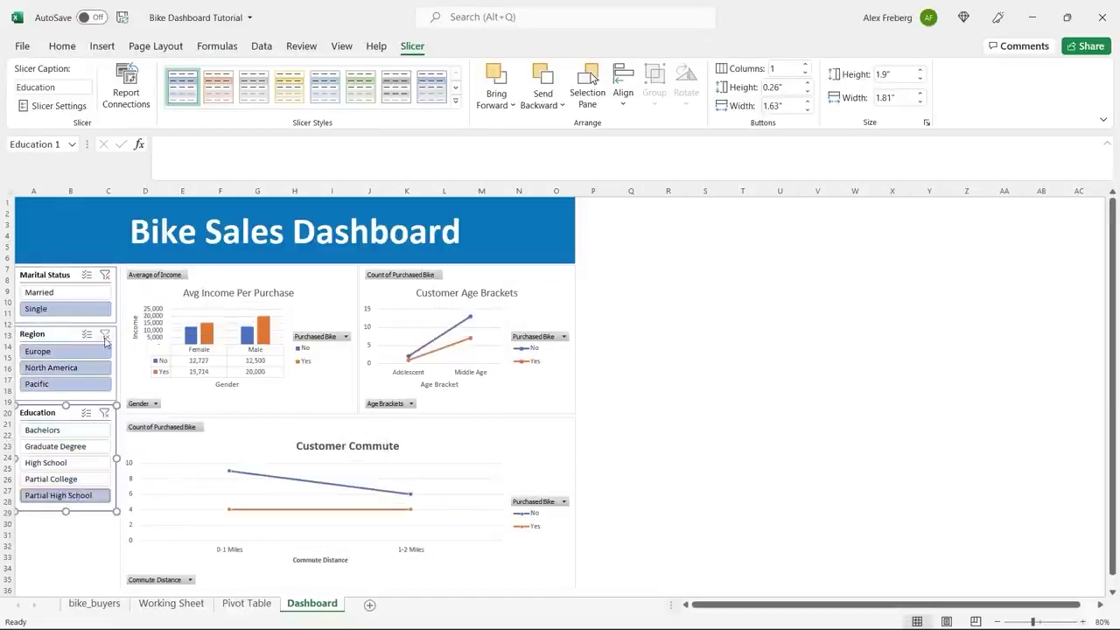
click(104, 412)
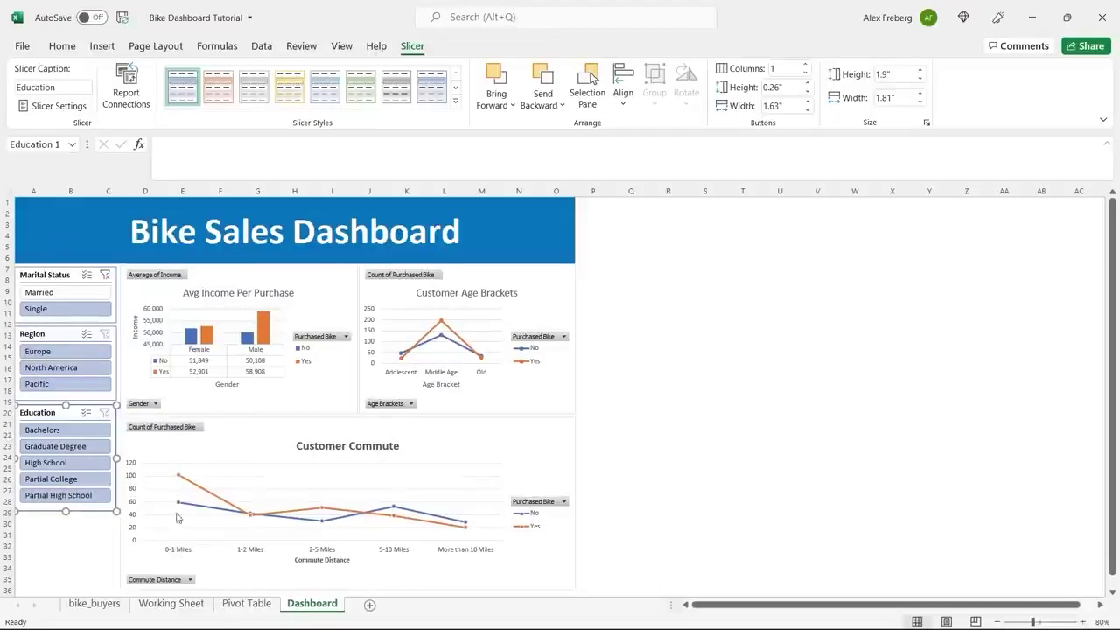
- Compare the charts for Bachelors with and without Europe and for Graduate Degree, ending with the Region, Education and Marital Status filters cleared
click(76, 432)
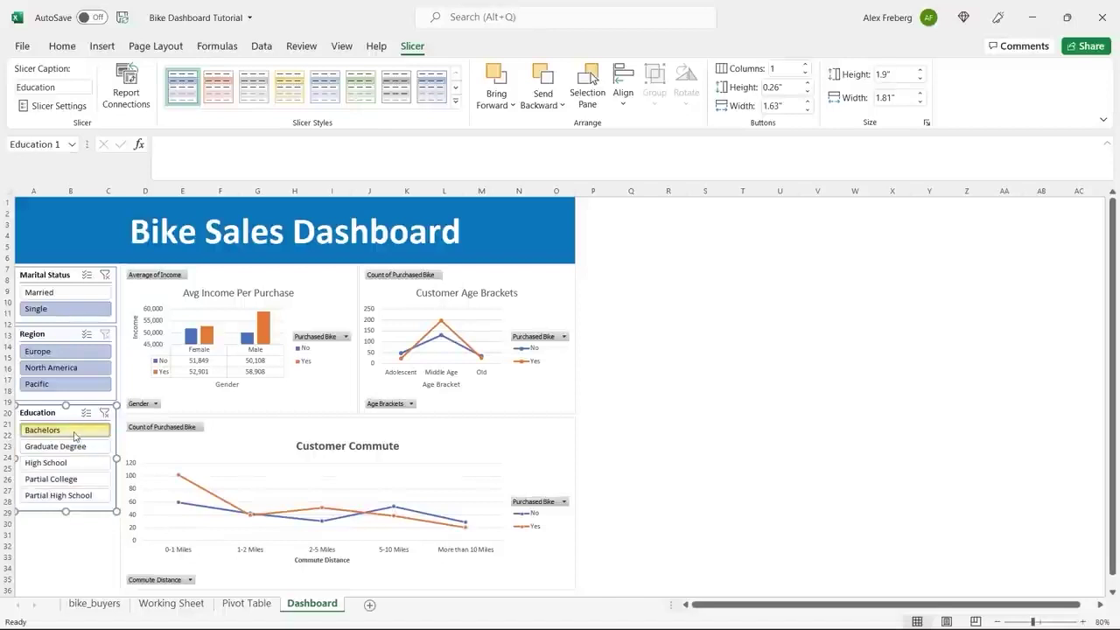
click(63, 352)
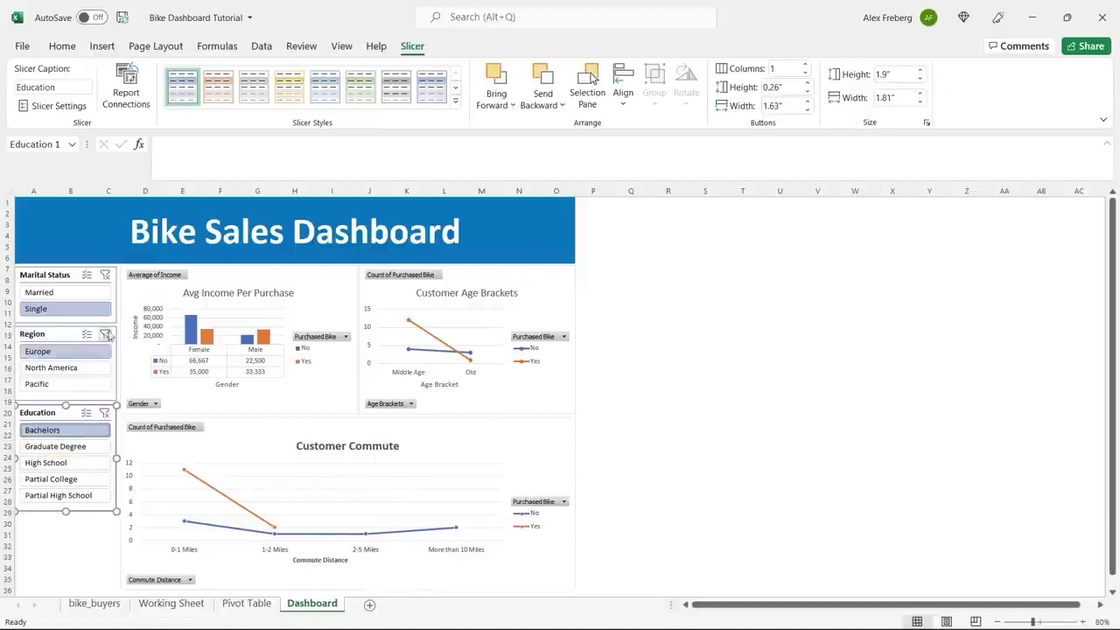
click(105, 334)
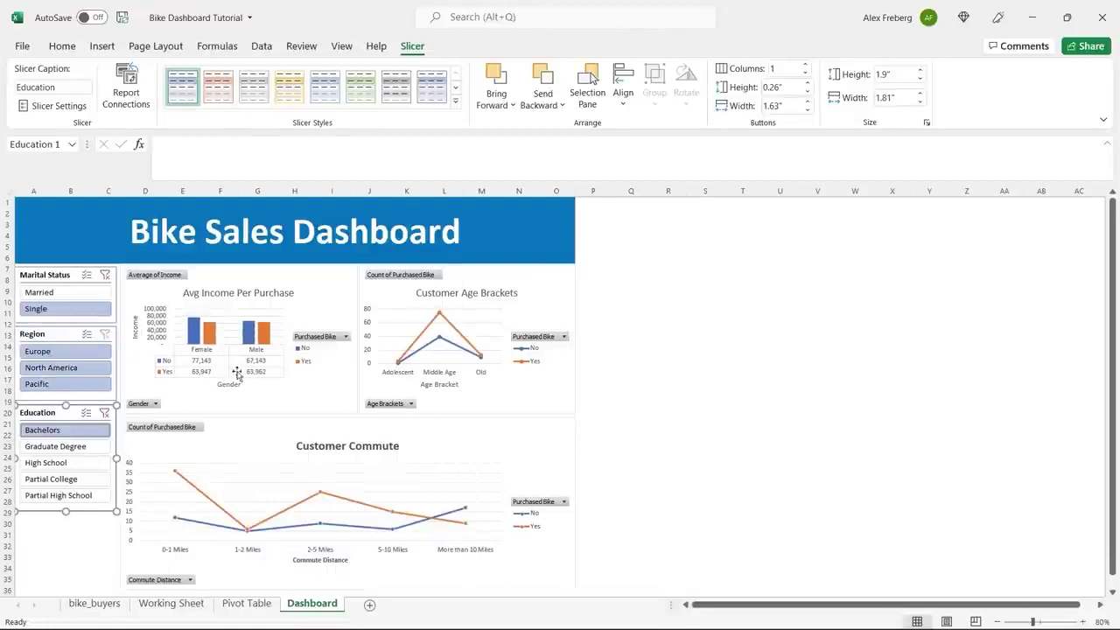
click(74, 445)
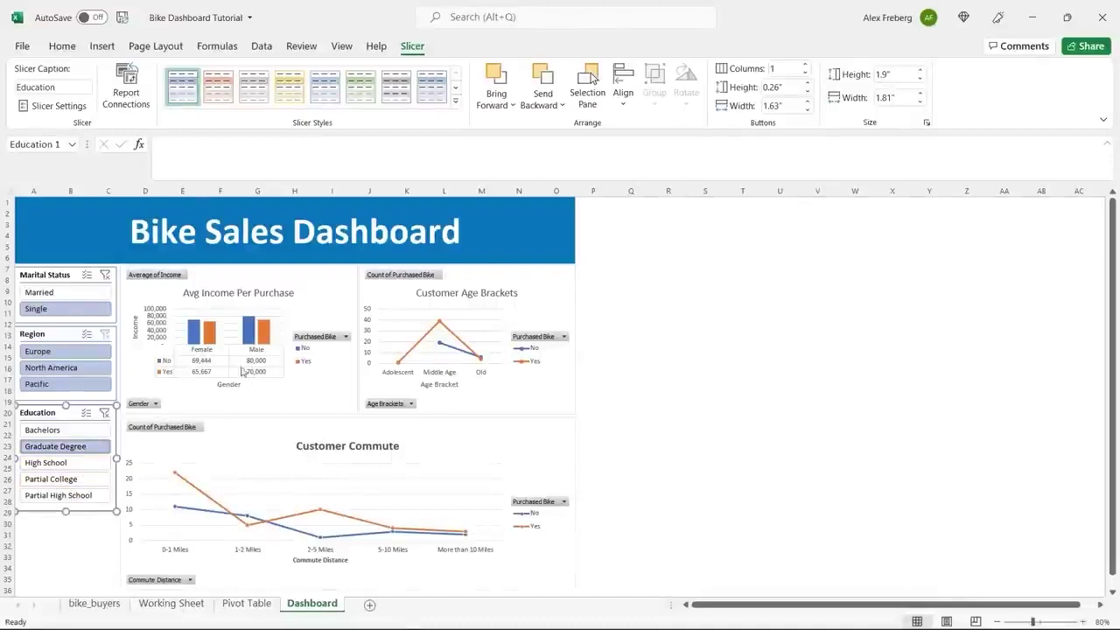
click(105, 412)
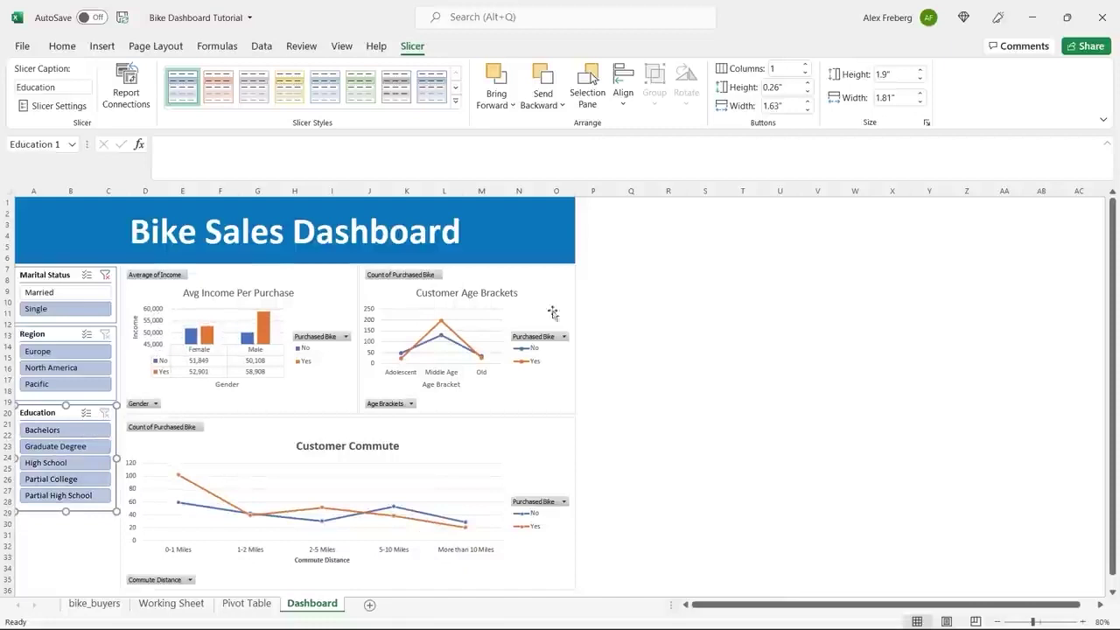
click(105, 275)
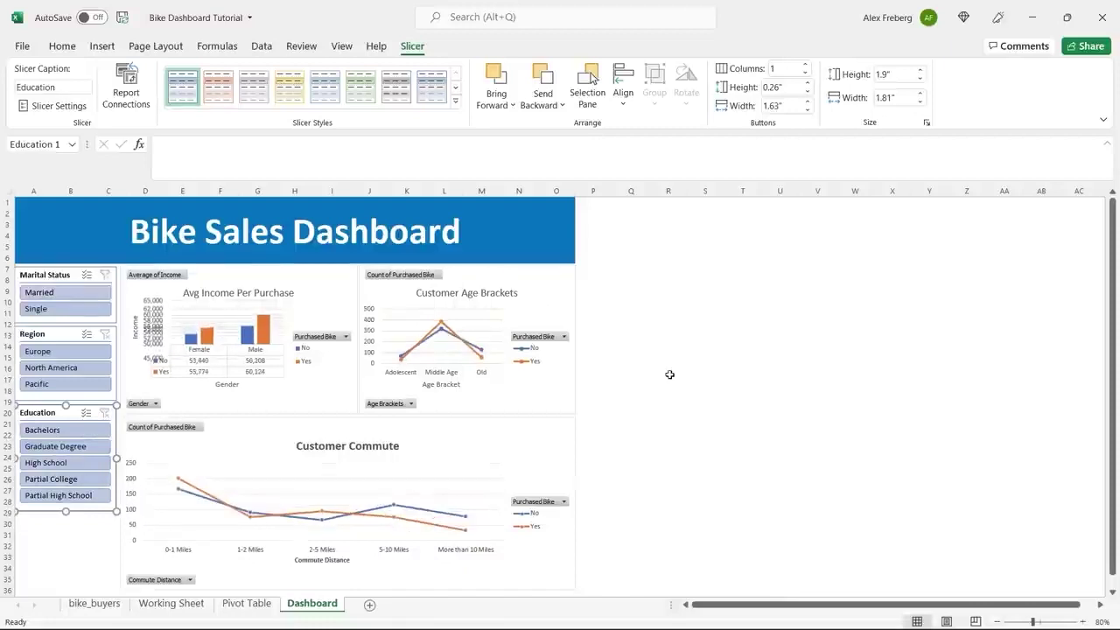
- Change the fill of the Bike Sales Dashboard banner to a darker theme blue
click(534, 222)
click(252, 99)
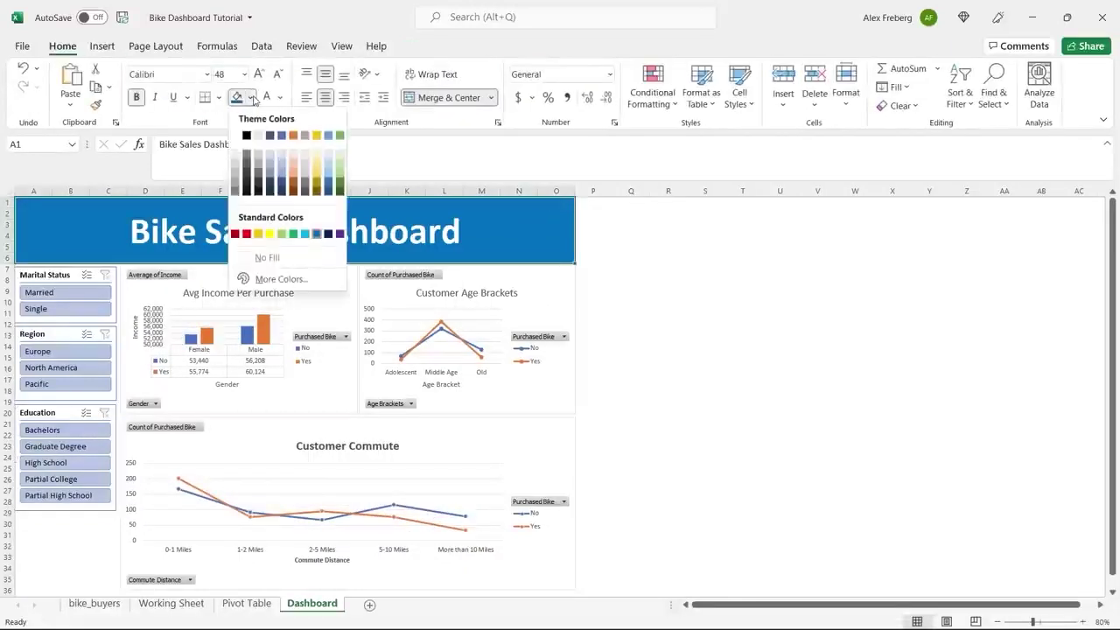
click(283, 180)
click(645, 310)
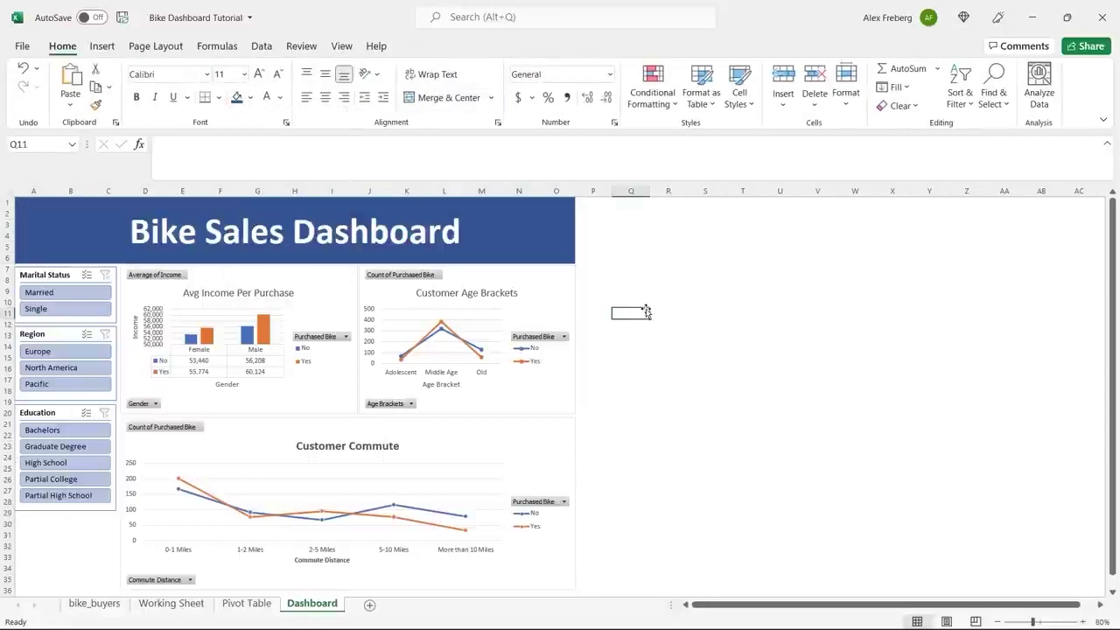